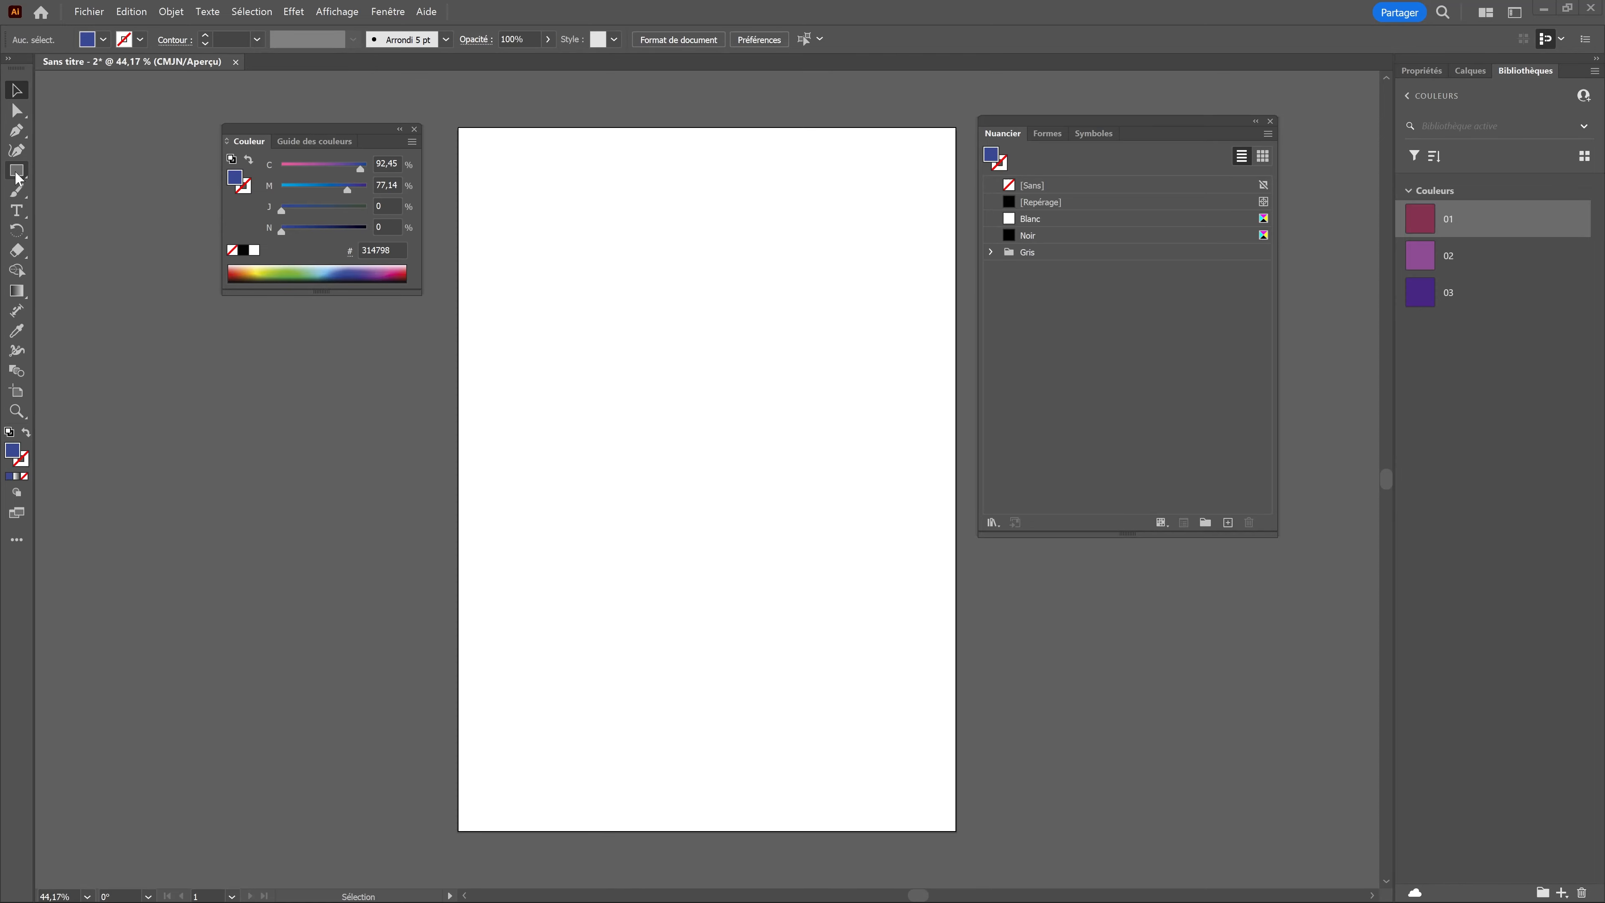
# Step: Restore the default fill and stroke and draw three separate rectangles, about 101 × 157 pt, 139 × 100 pt and 115 × 139 pt
pyautogui.click(9, 432)
pyautogui.moveTo(537, 212); pyautogui.dragTo(622, 343)
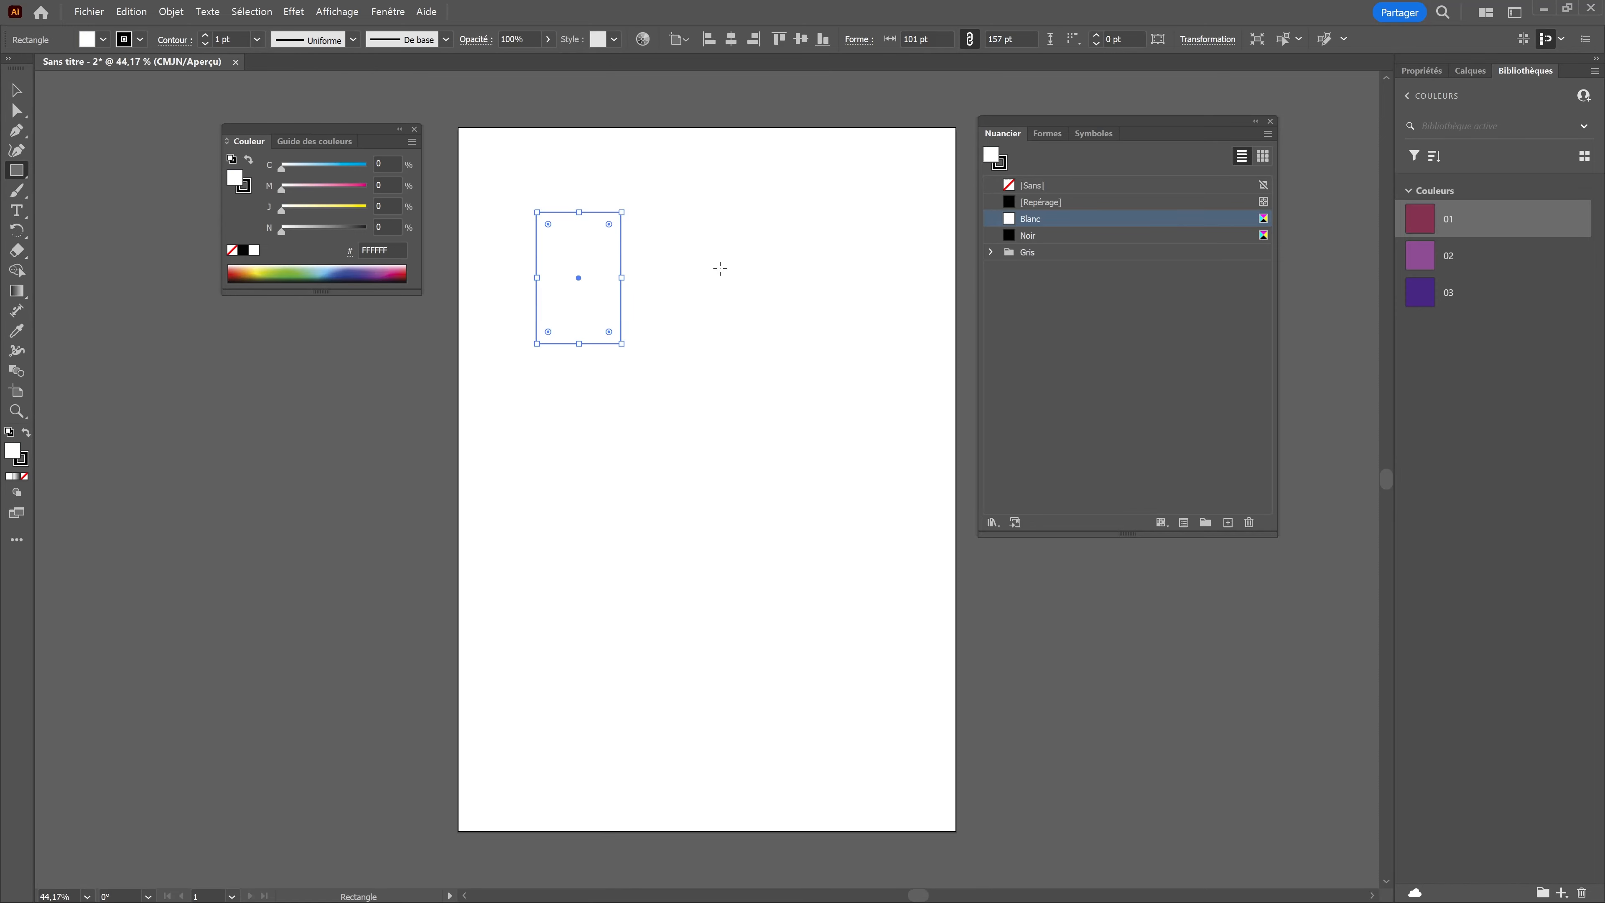
pyautogui.moveTo(701, 237); pyautogui.dragTo(817, 320)
pyautogui.moveTo(600, 384); pyautogui.dragTo(697, 501)
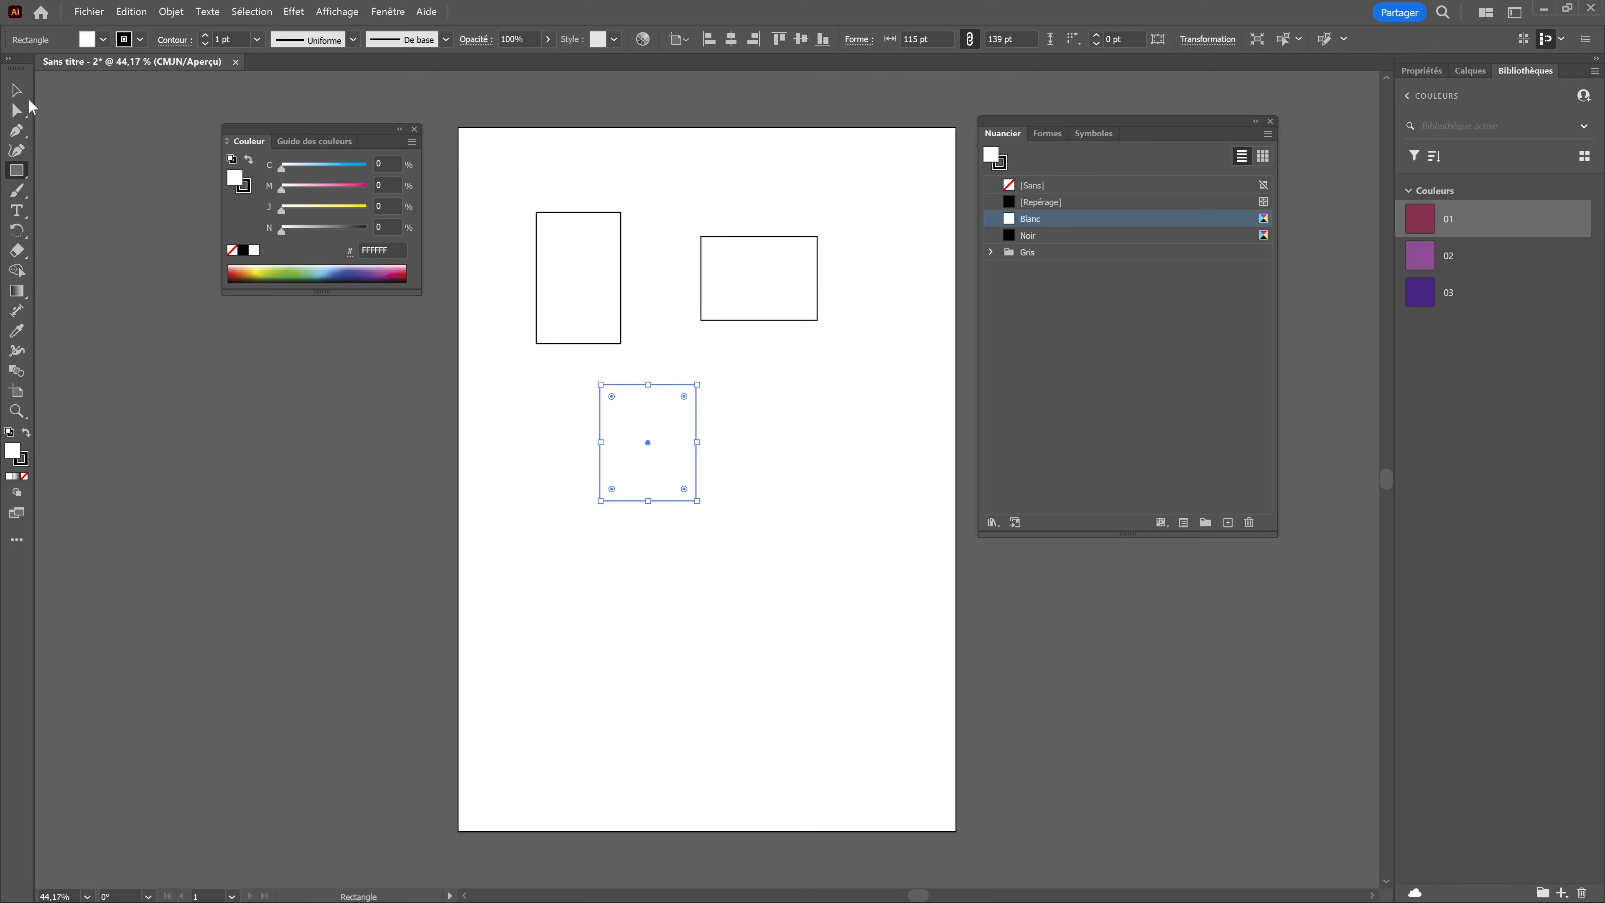
# Step: Fill the lowest rectangle with library colour 01, the wide one with 02 and the tall one with 03
pyautogui.click(1422, 219)
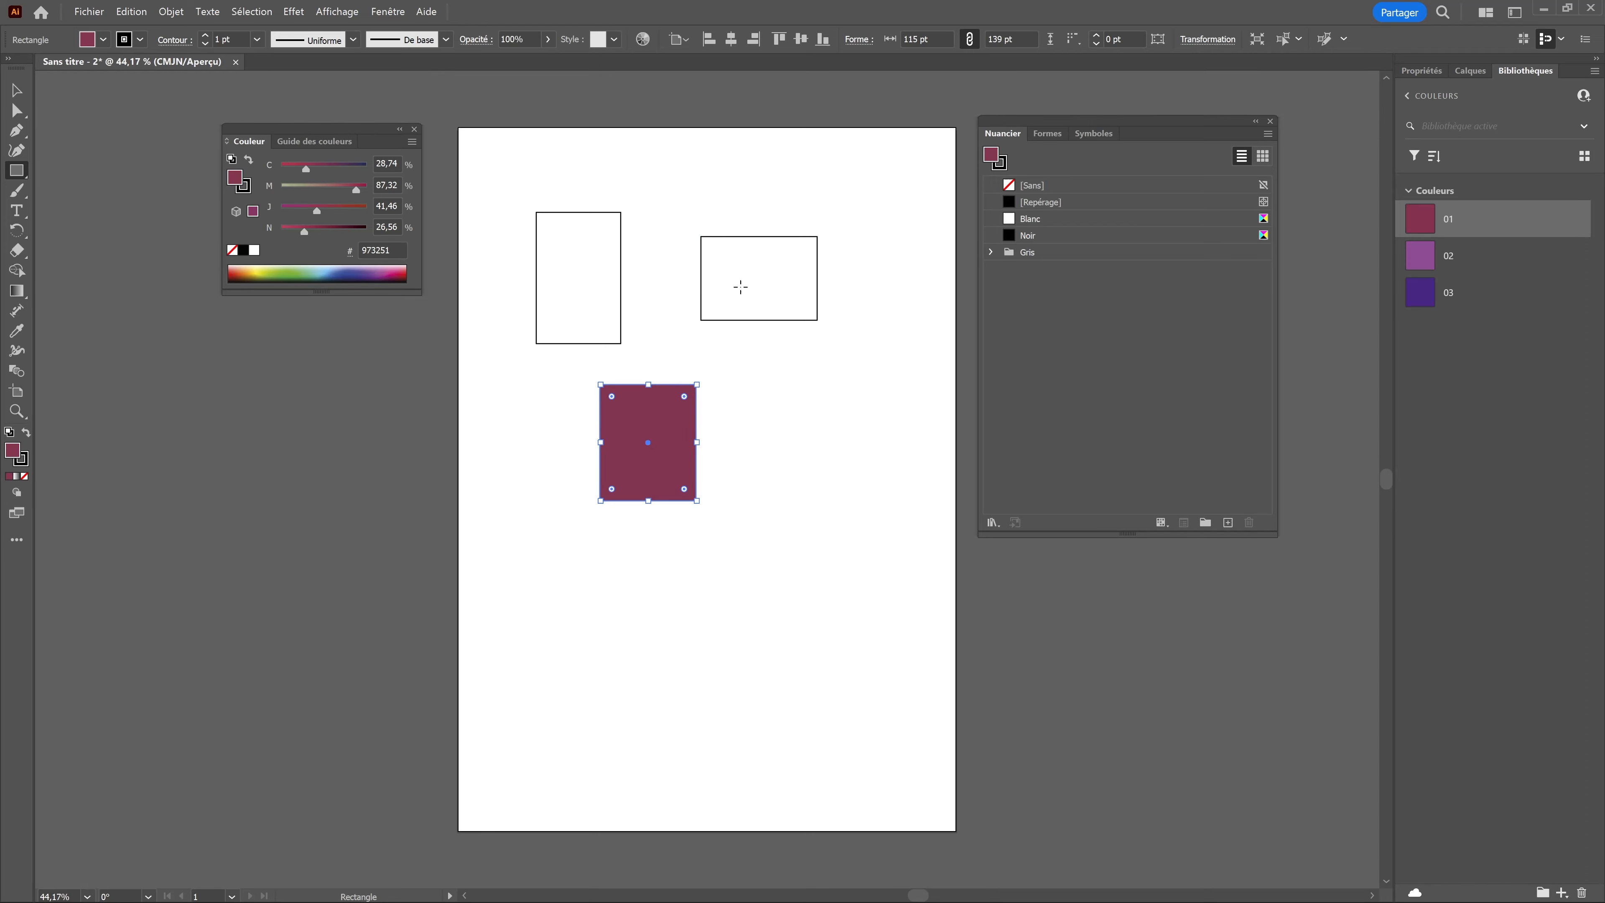
pyautogui.press('v')
pyautogui.click(812, 237)
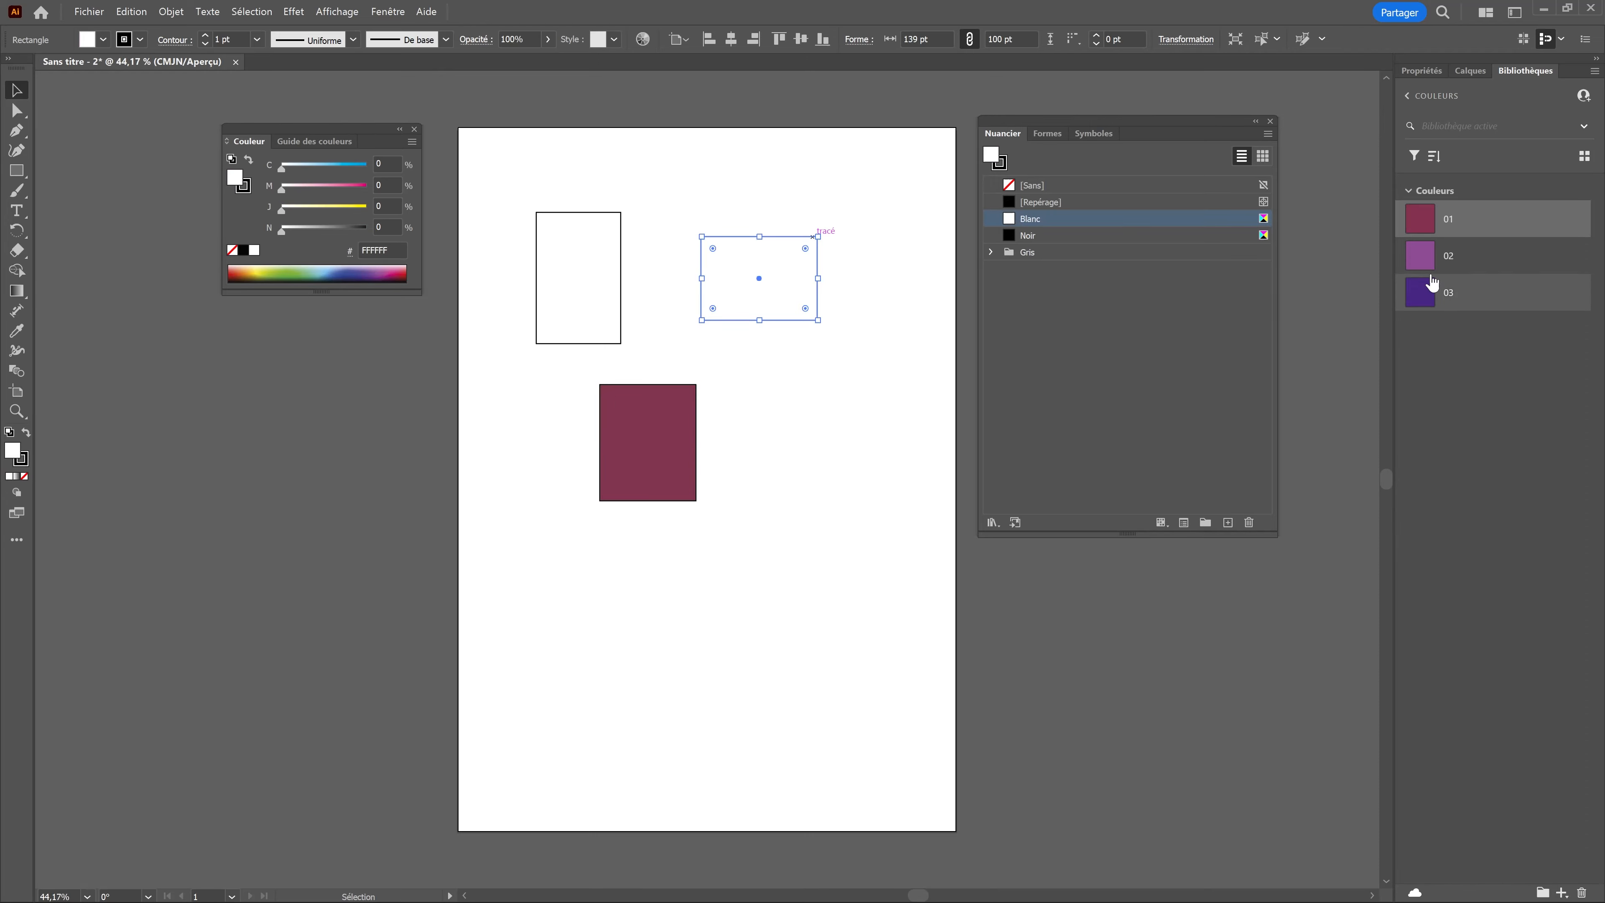
pyautogui.click(1422, 256)
pyautogui.click(579, 278)
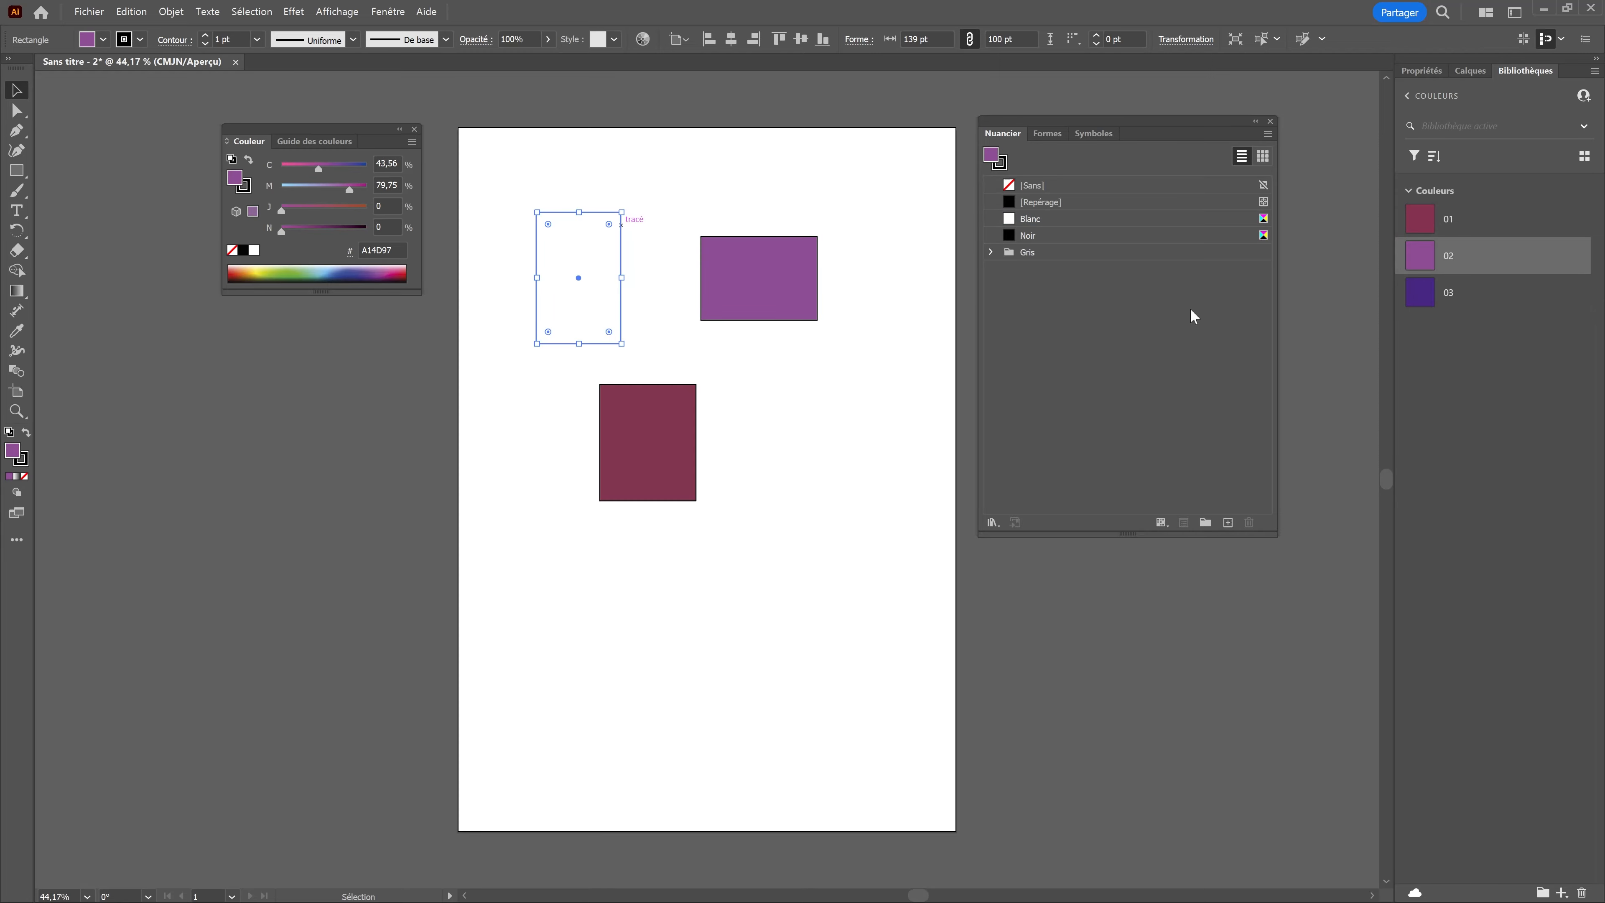
pyautogui.click(1430, 301)
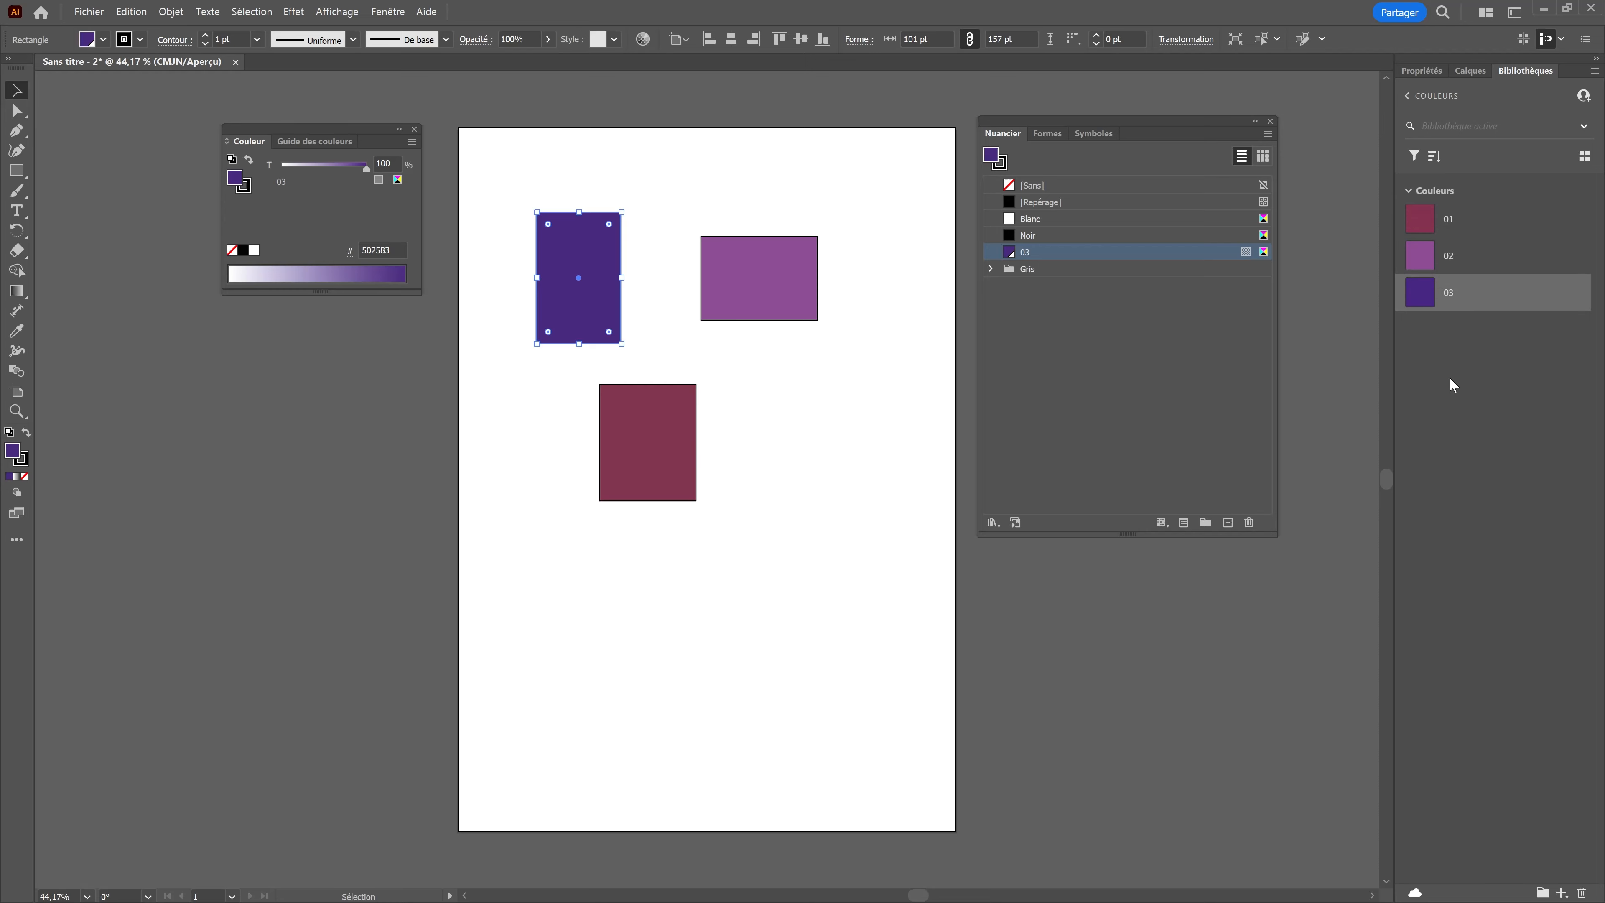
pyautogui.click(1347, 355)
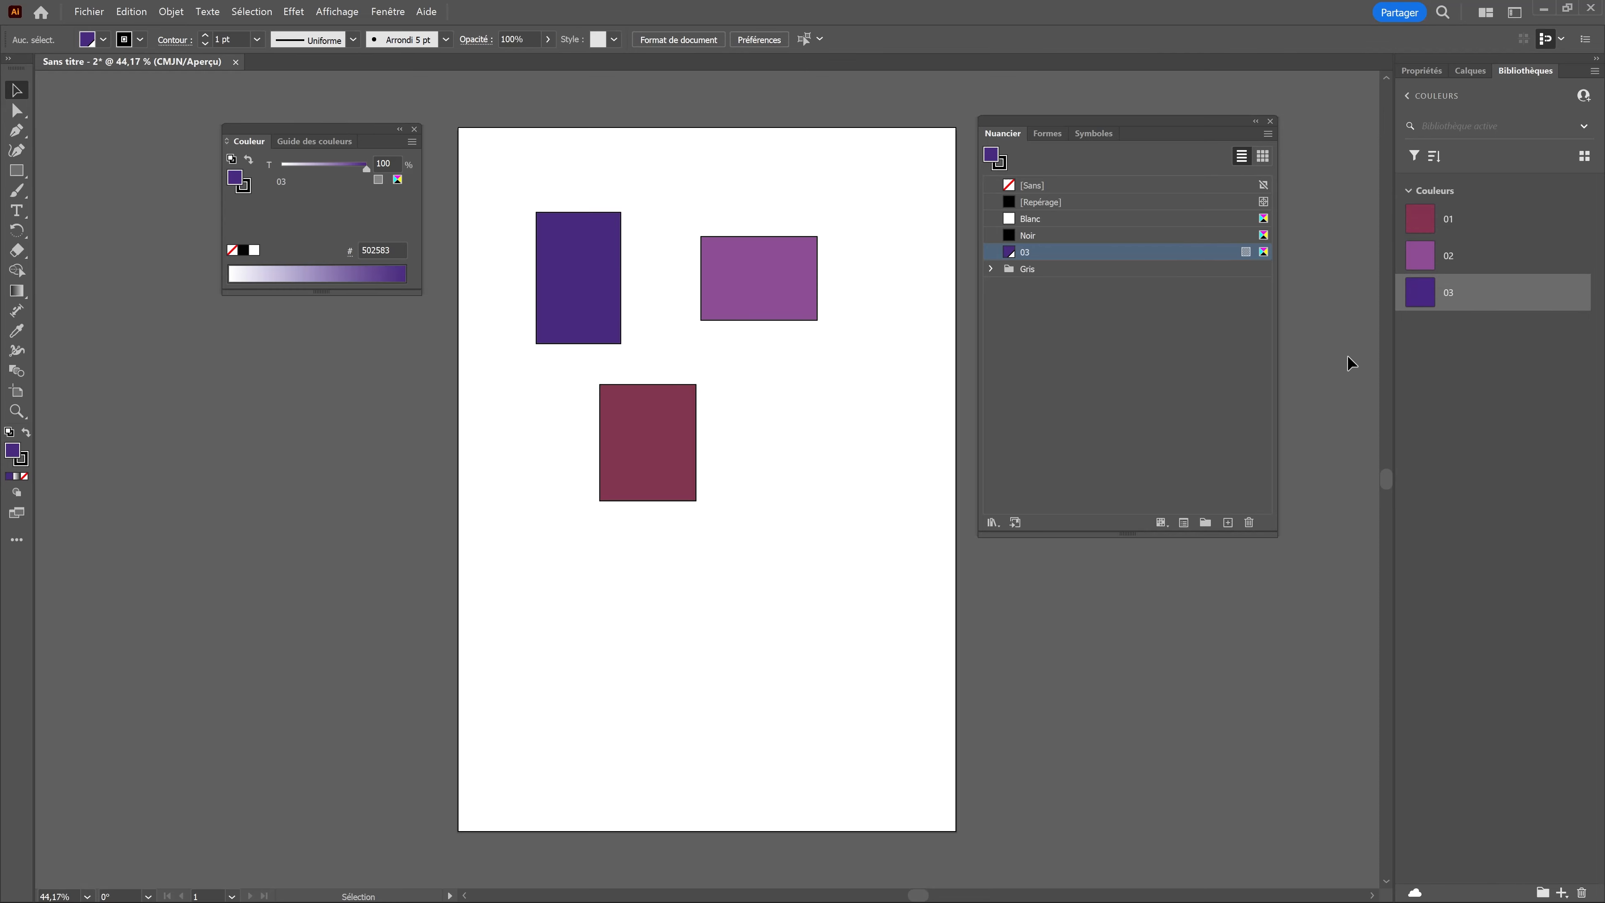
# Step: Change library colour 03 to the yellow E8F20C
pyautogui.rightClick(1417, 302)
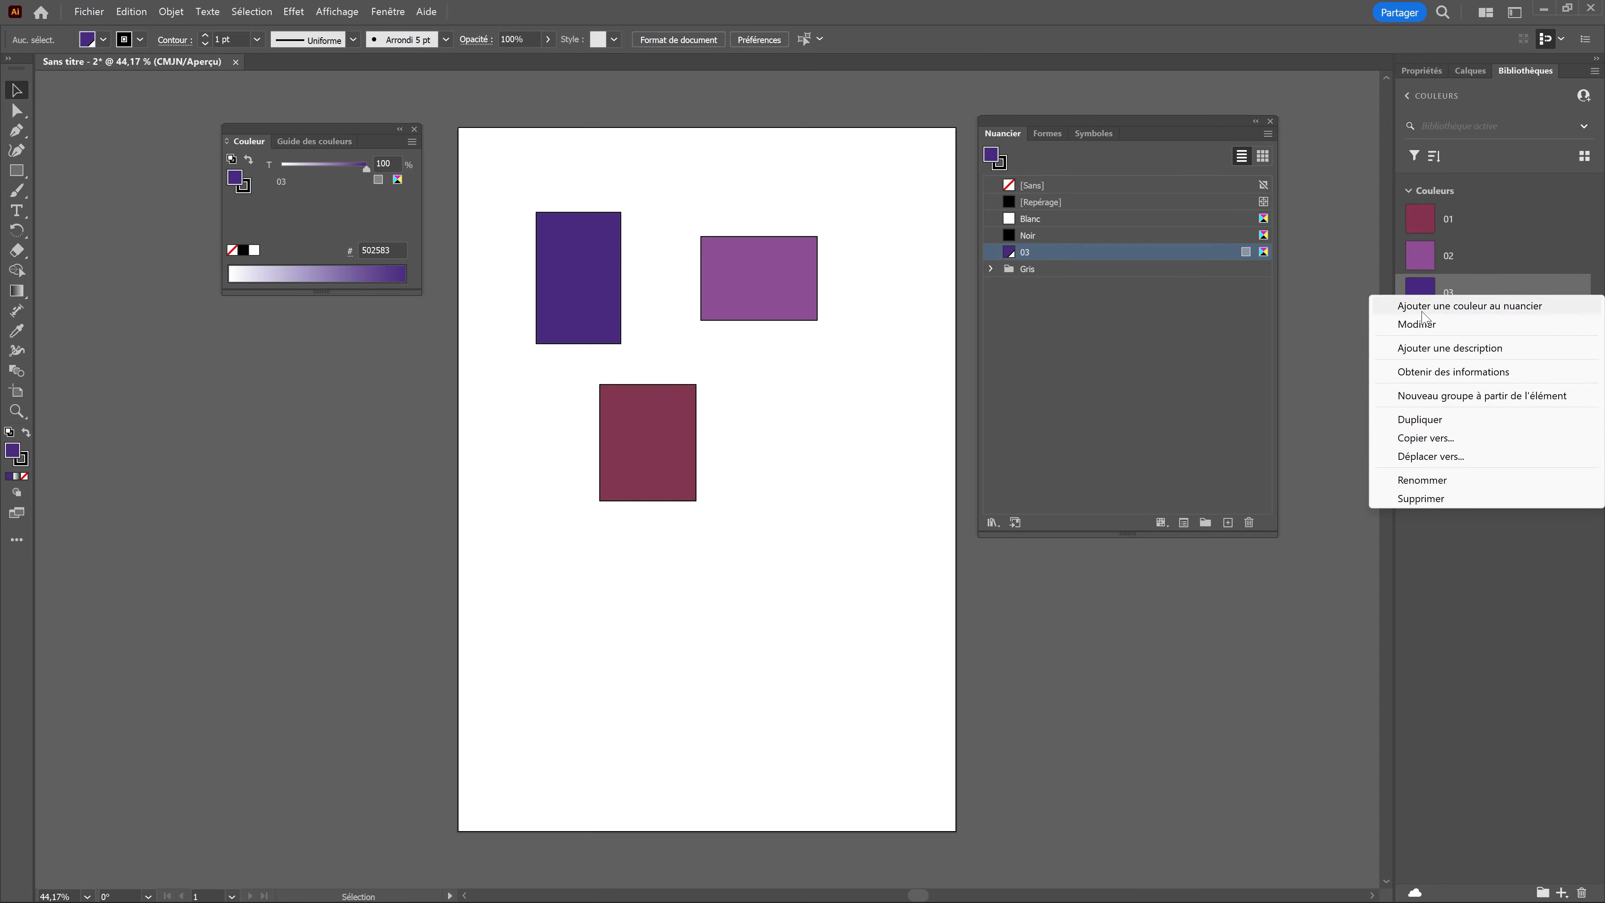
pyautogui.click(1419, 325)
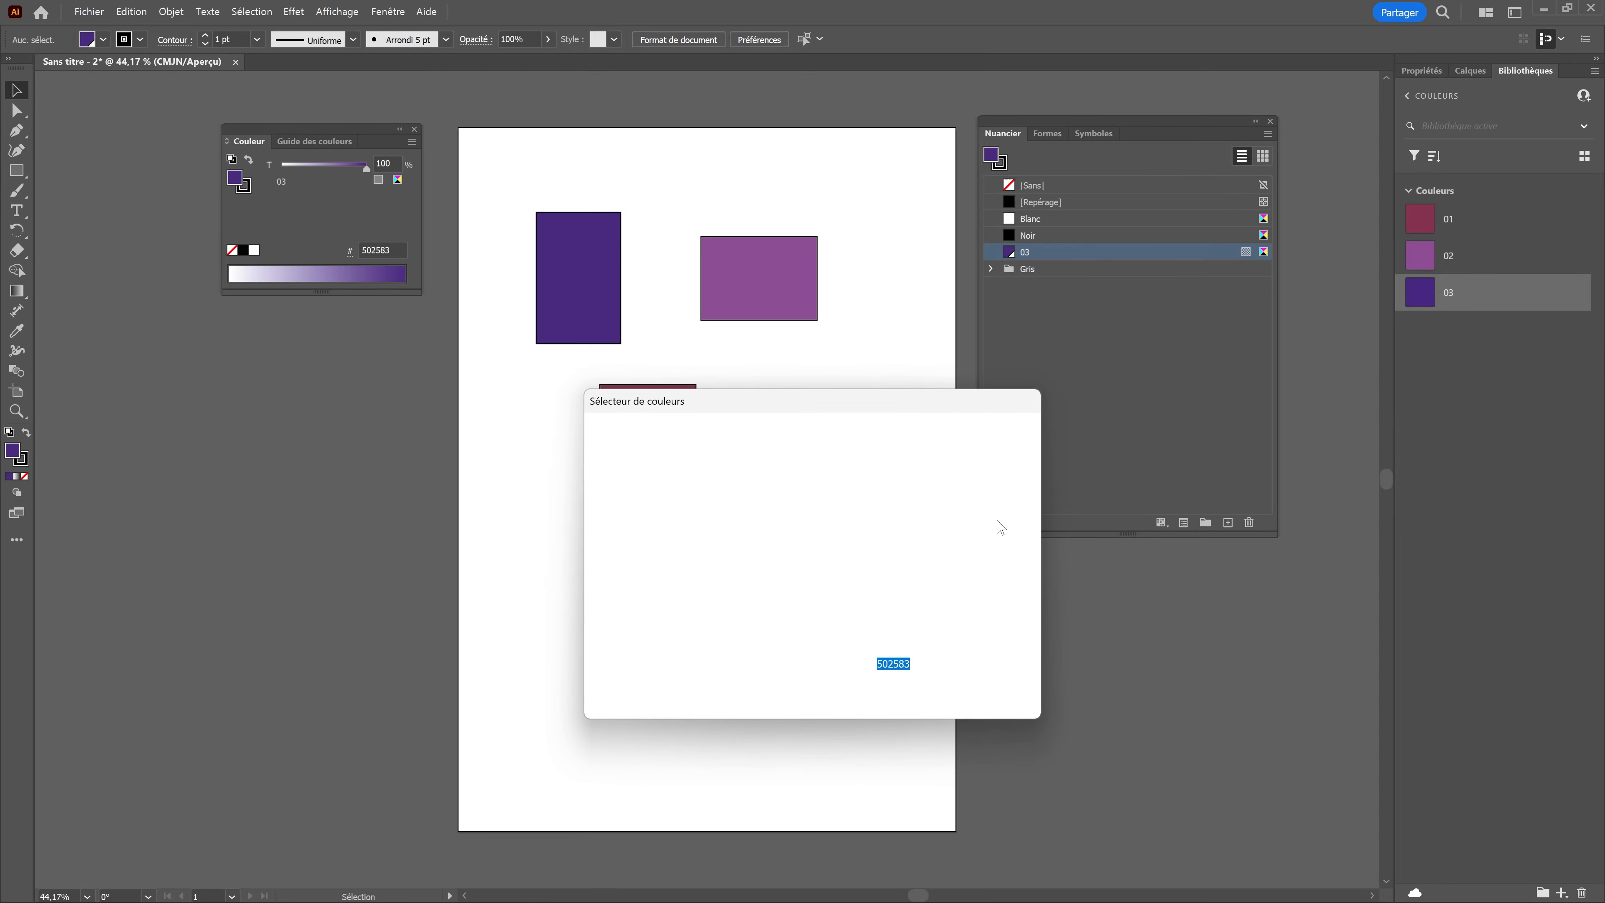
pyautogui.moveTo(837, 580); pyautogui.dragTo(837, 631)
pyautogui.moveTo(780, 480); pyautogui.dragTo(800, 466)
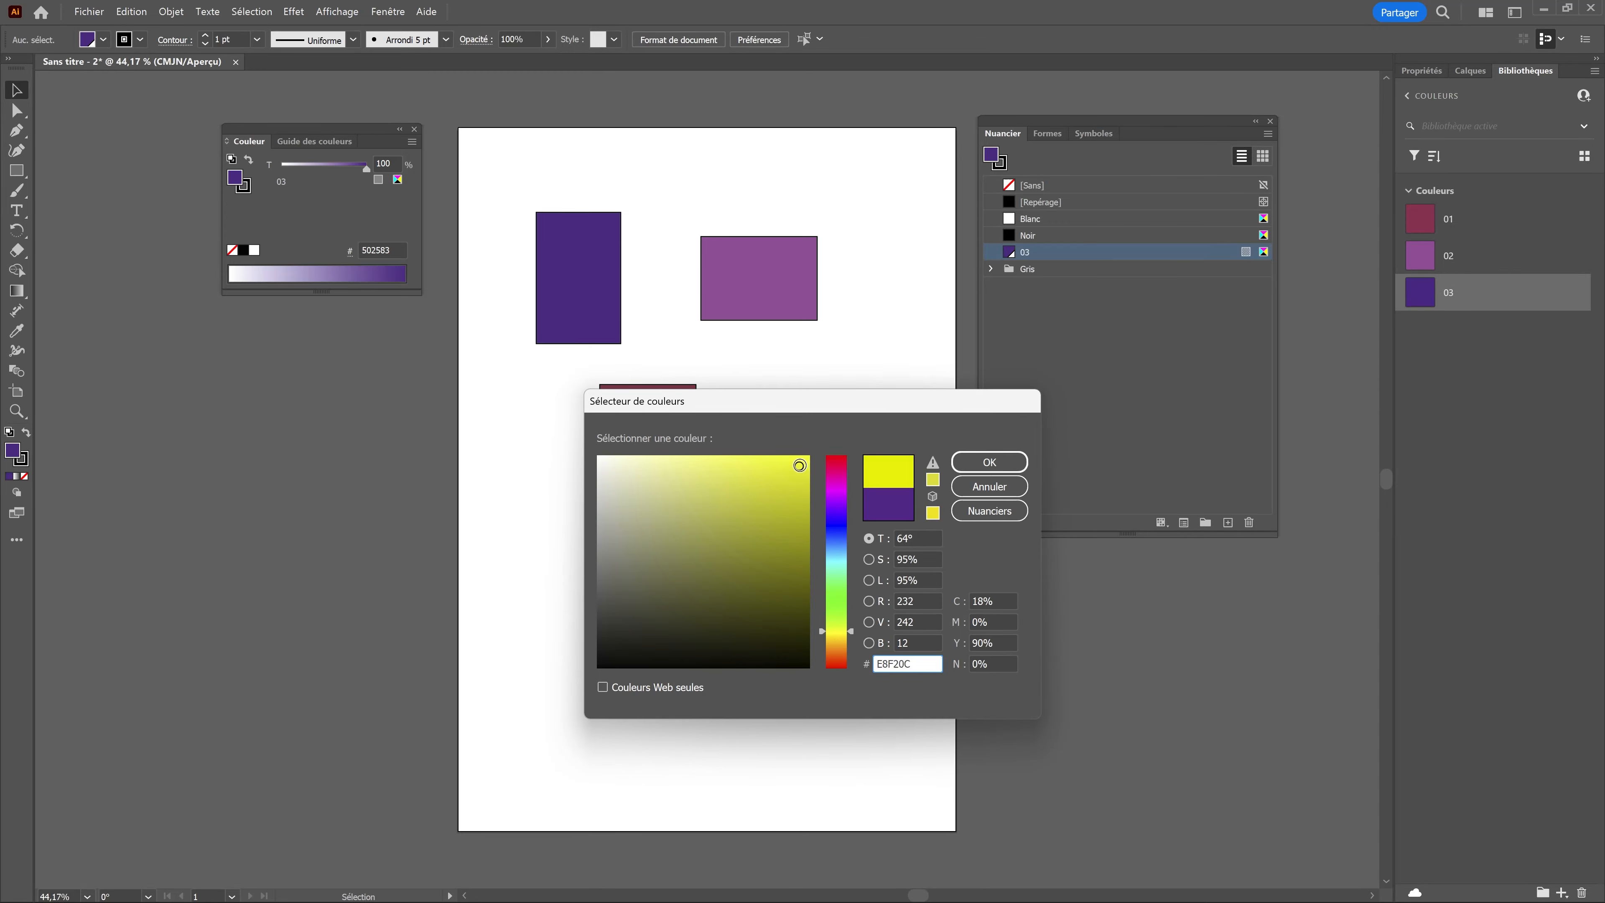
pyautogui.click(982, 464)
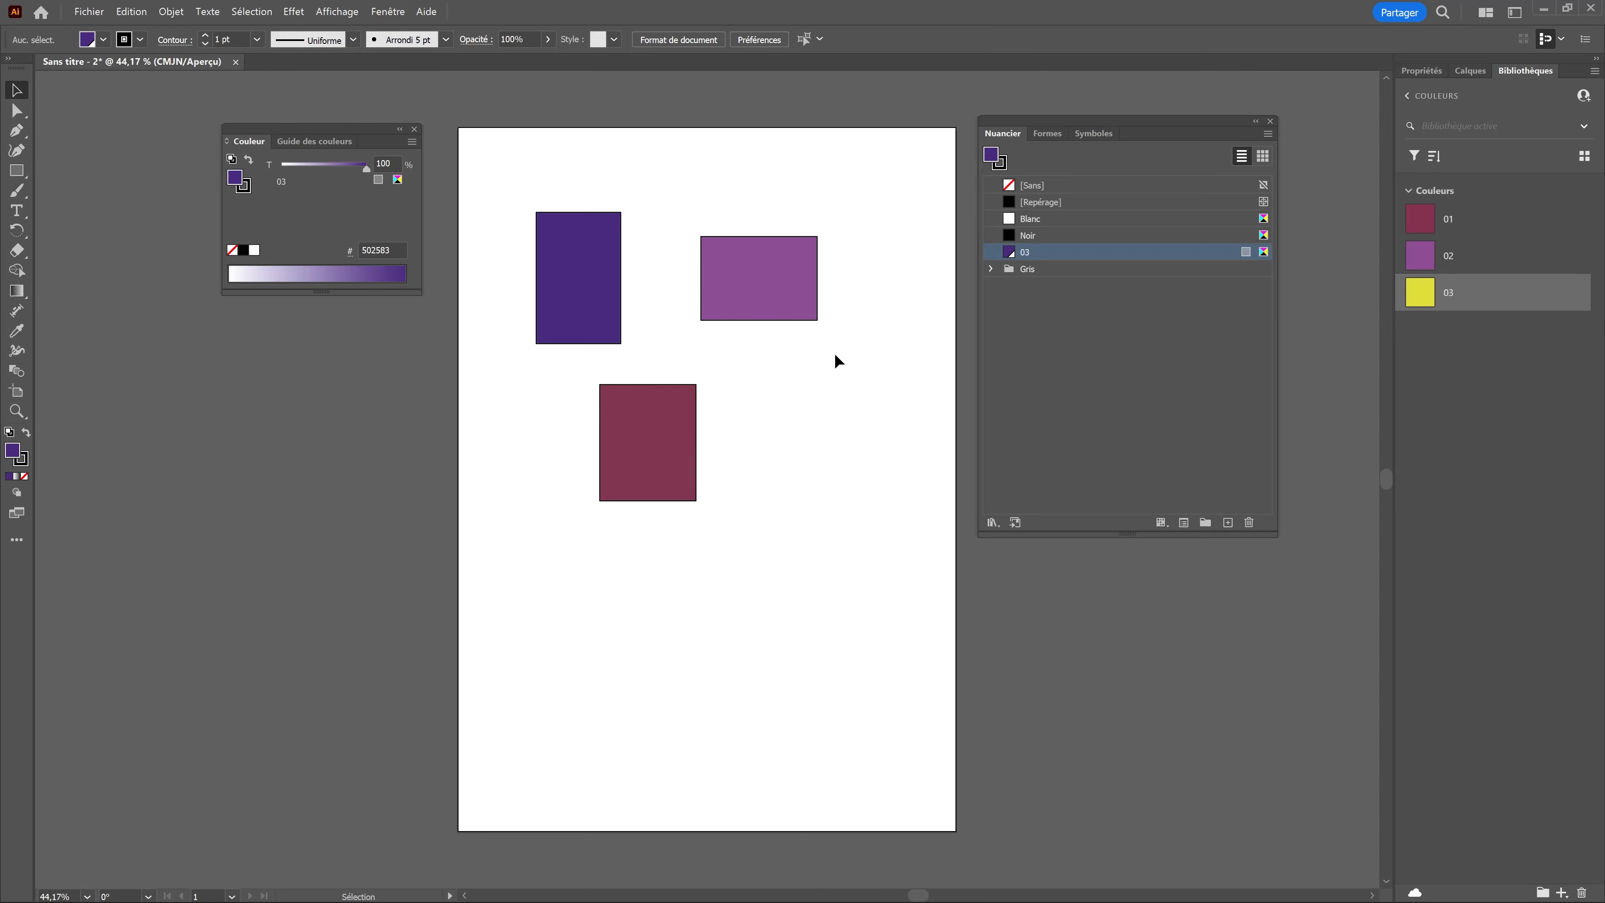
# Step: Select the unused swatches in the document and check the fills of the rectangles against the swatch list
pyautogui.click(657, 416)
pyautogui.click(810, 457)
pyautogui.click(1268, 135)
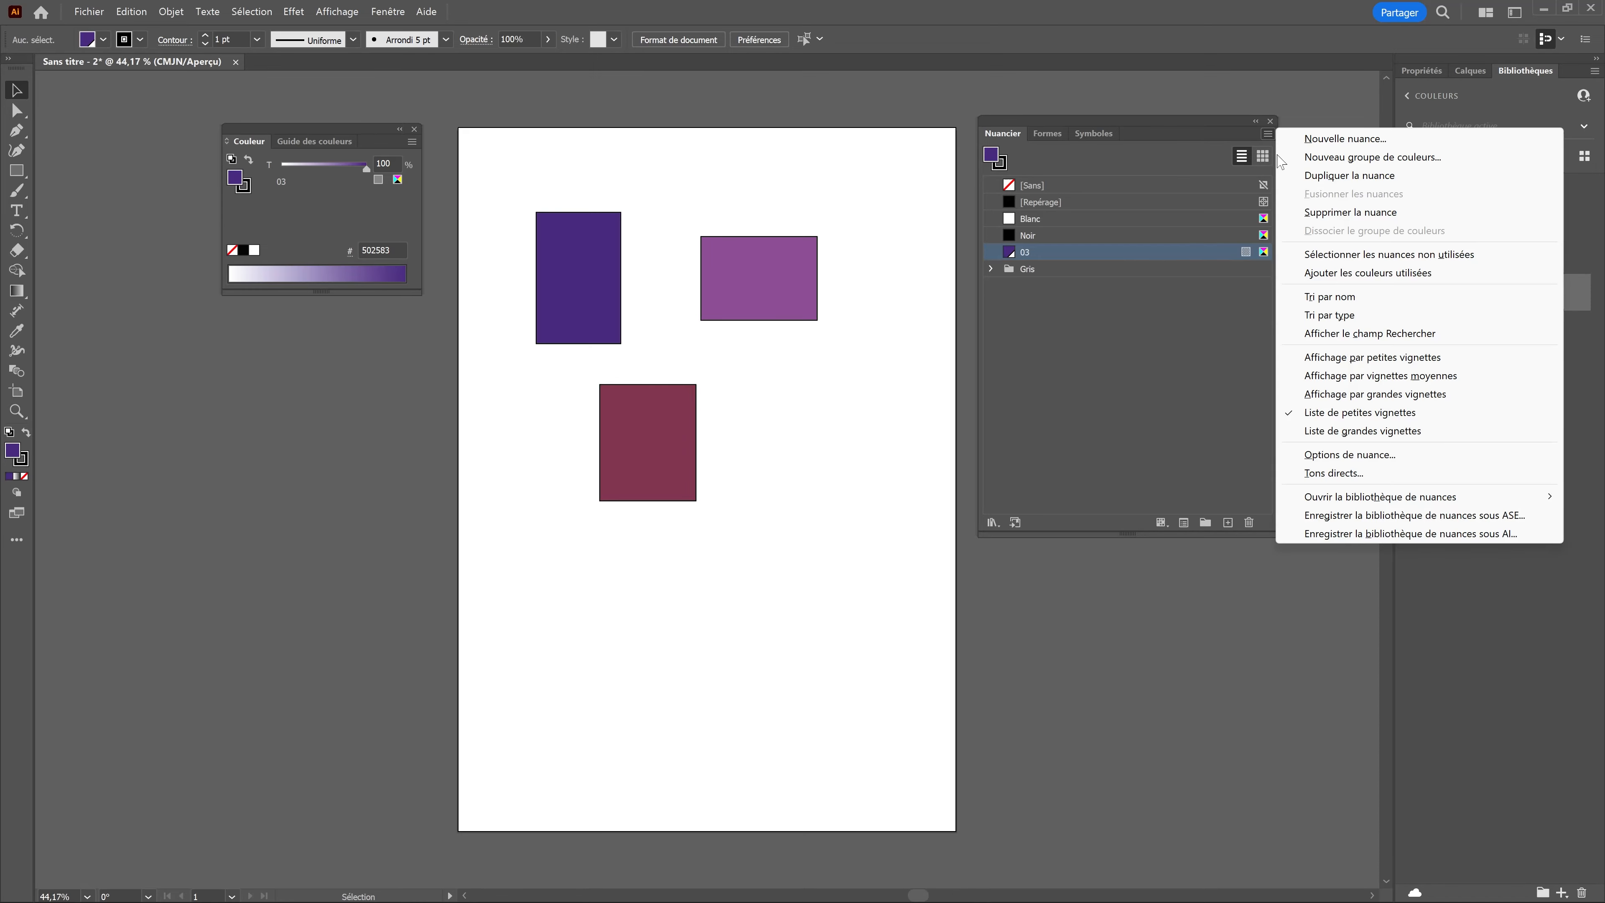
pyautogui.click(1316, 256)
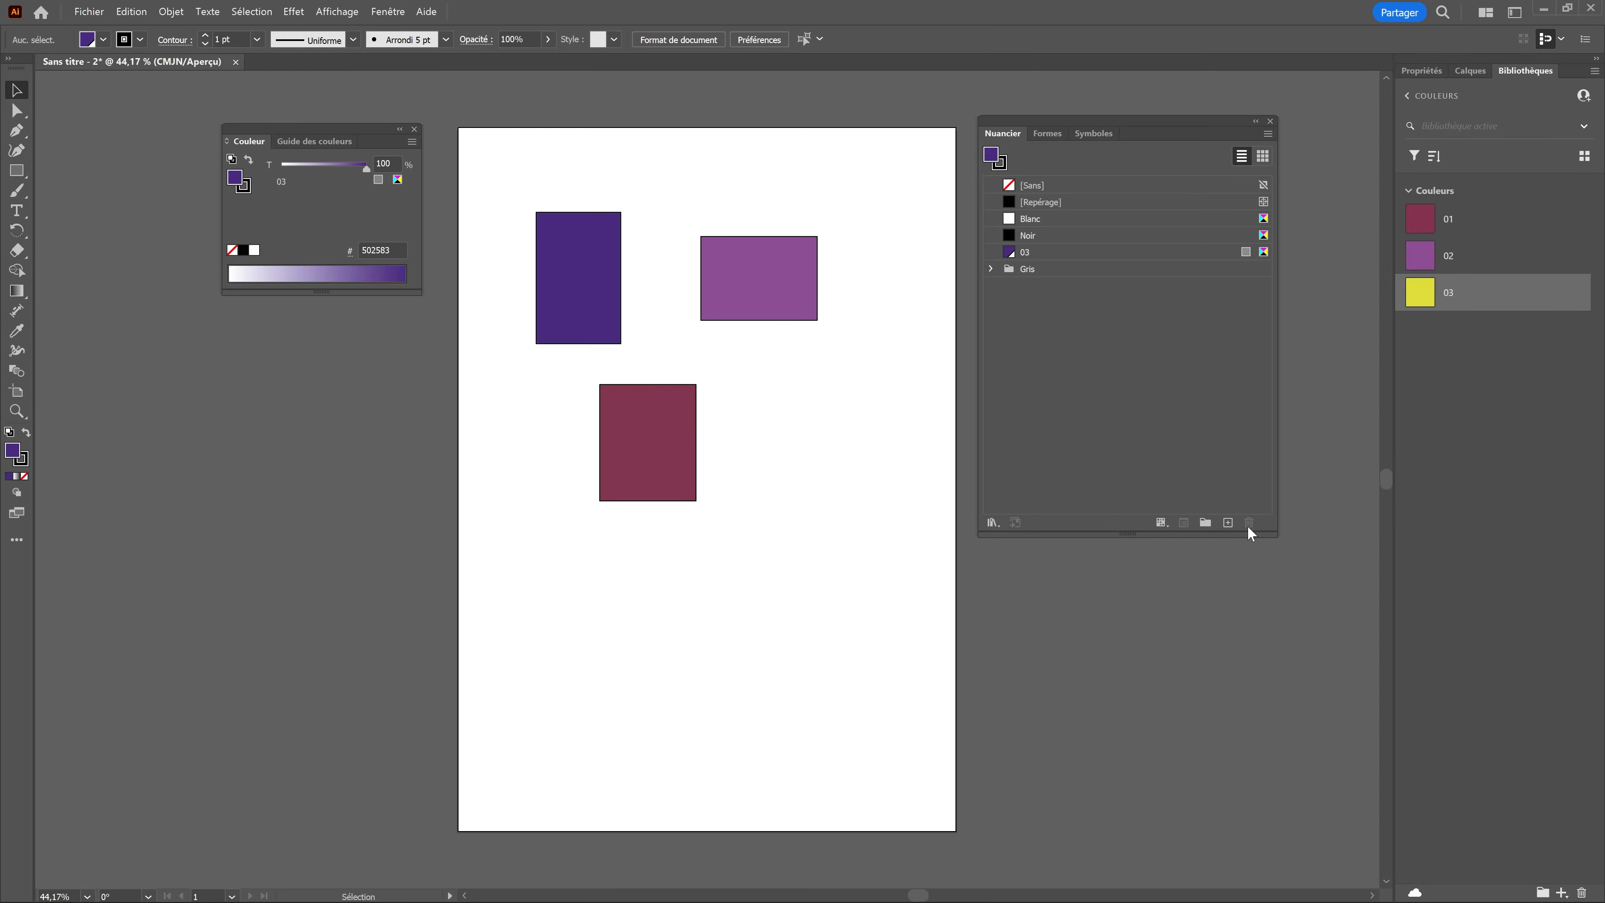
pyautogui.click(605, 308)
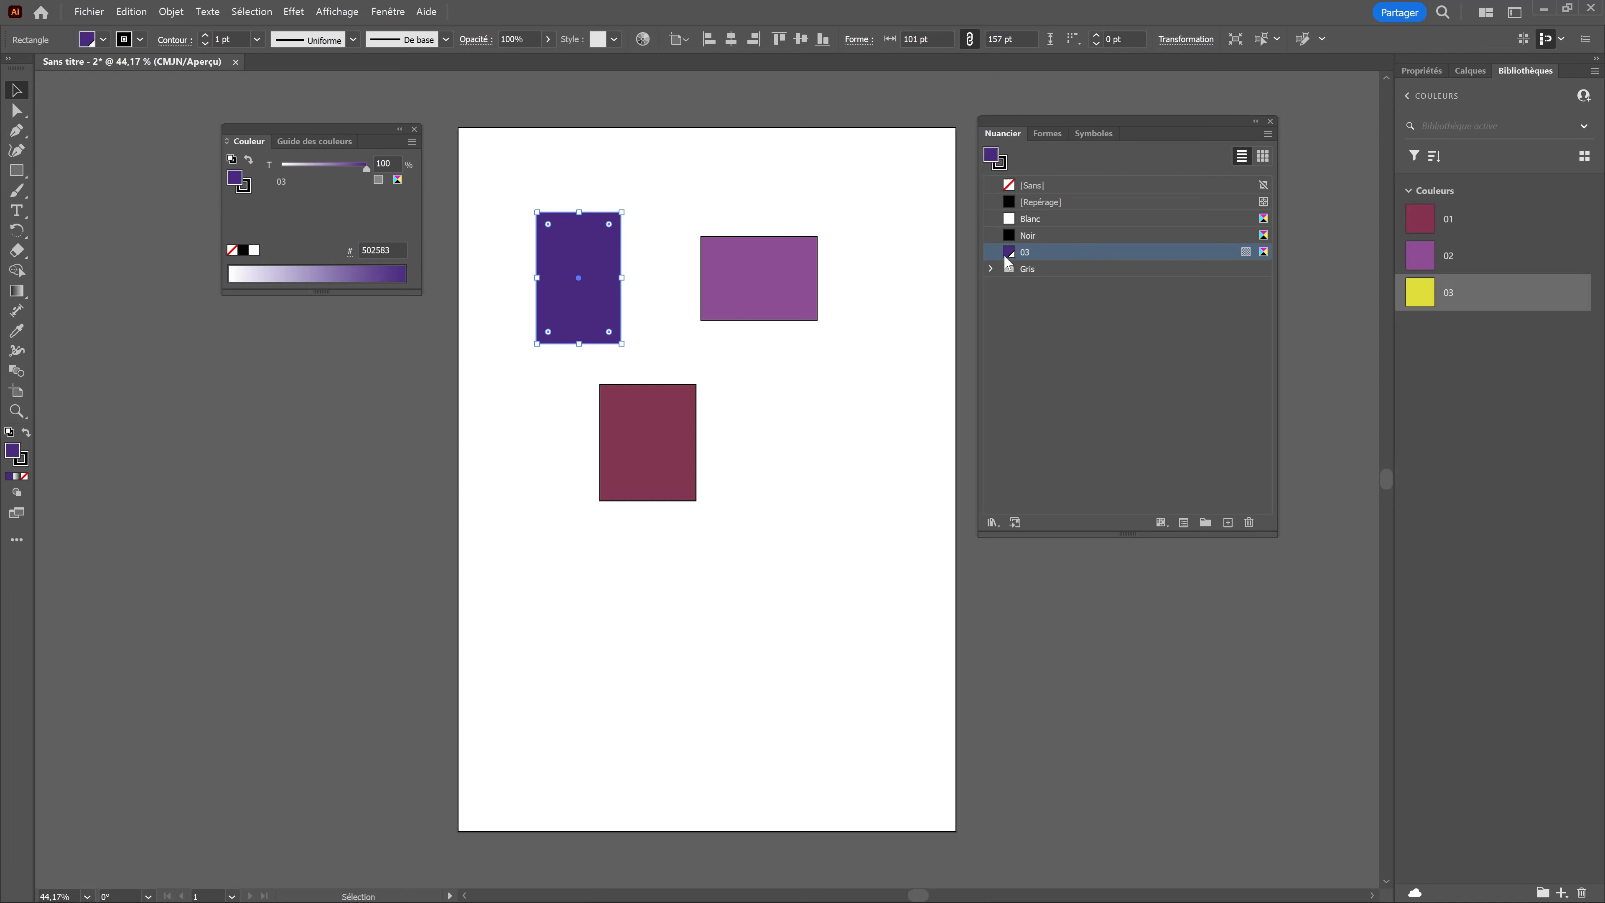
# Step: Create a global process-colour swatch in CMYK mode from the fill of the wide purple rectangle
pyautogui.click(787, 281)
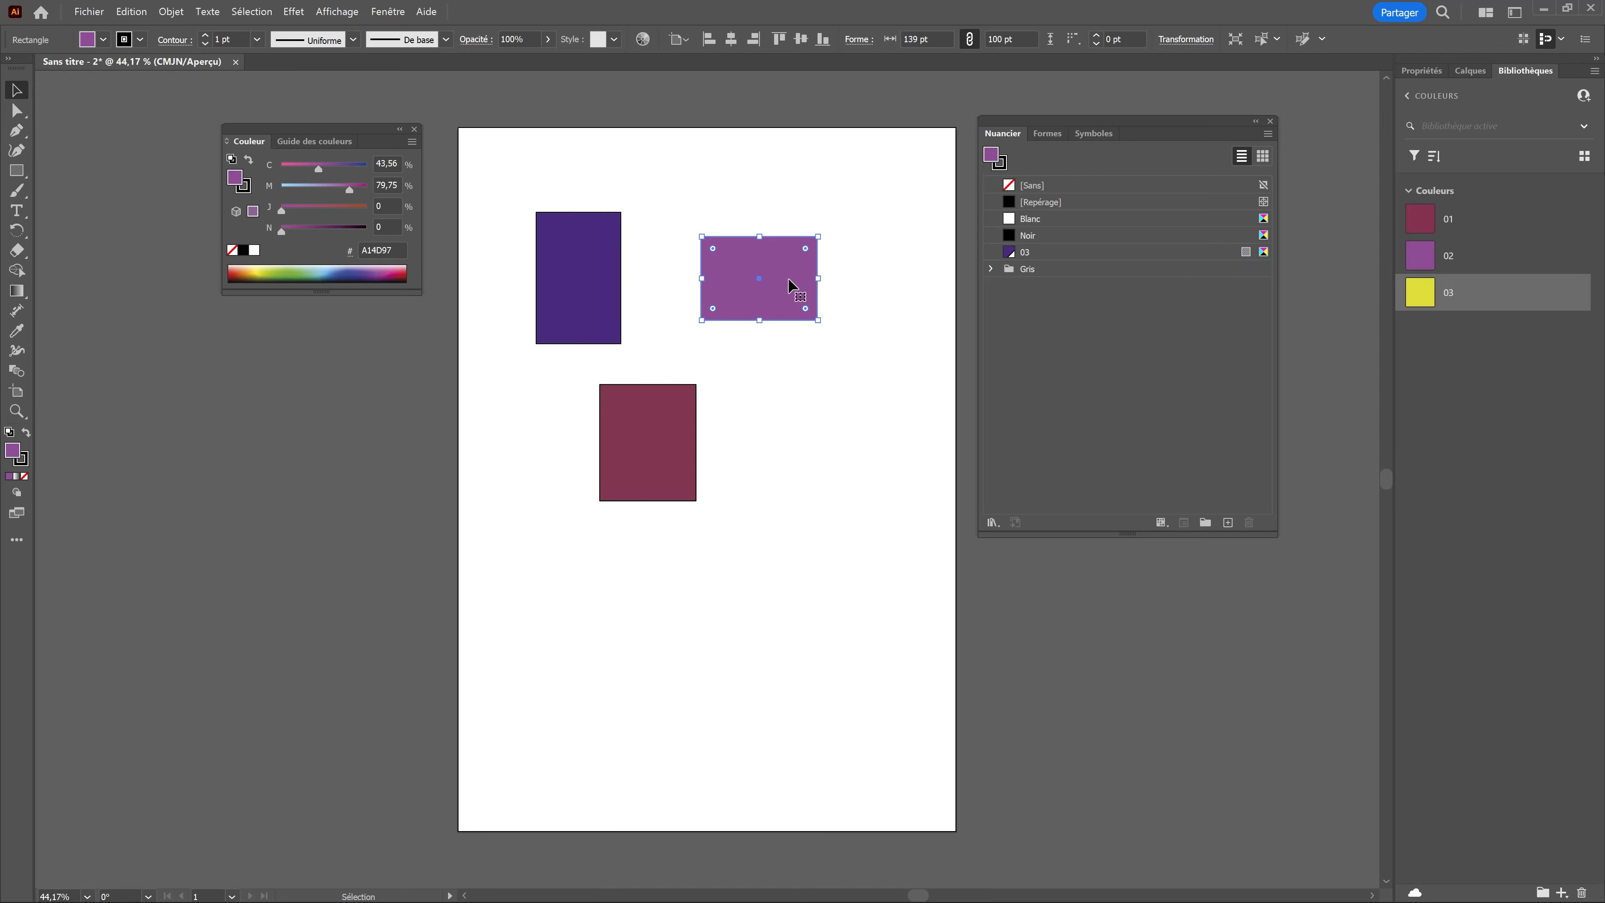
pyautogui.click(1227, 522)
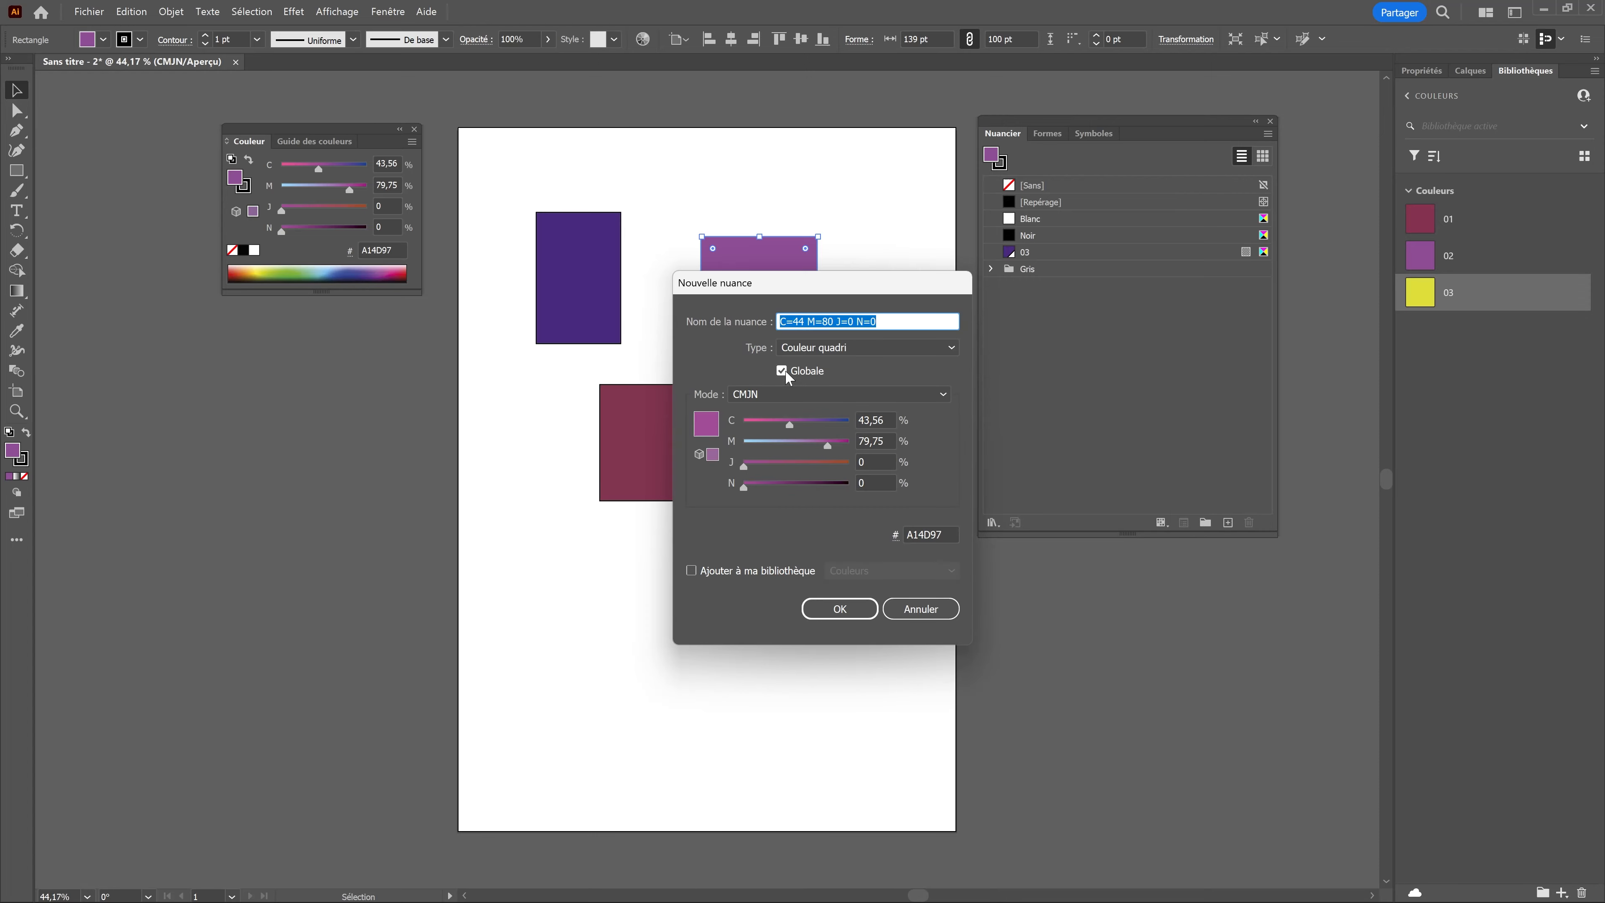
pyautogui.click(841, 607)
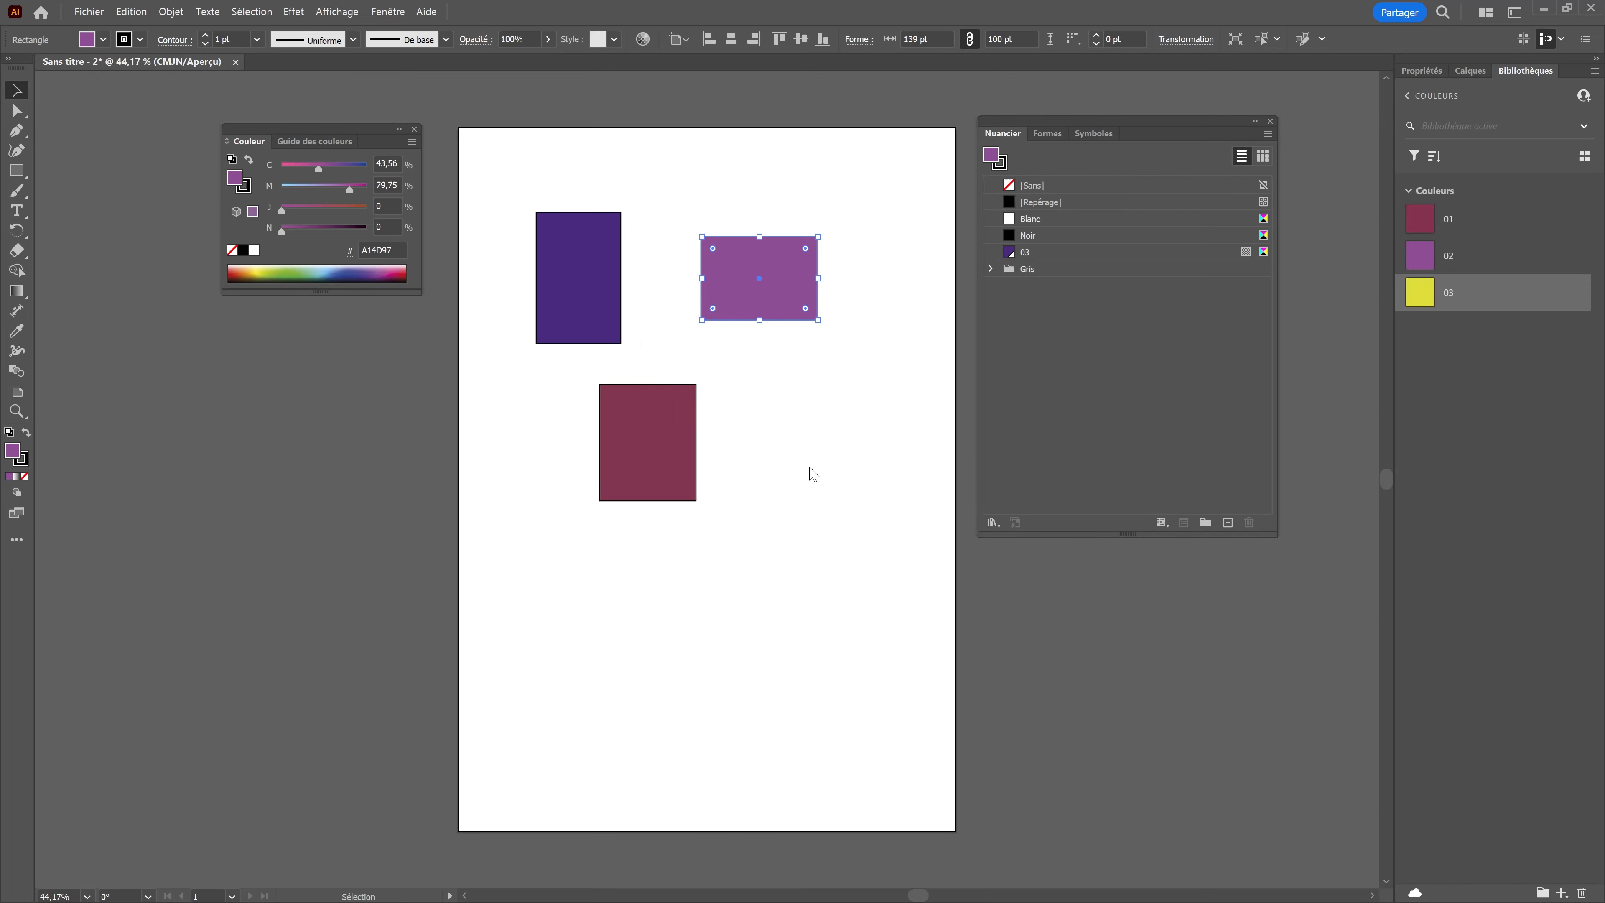
# Step: Create a global process-colour swatch named 02 from the fill of the dark red rectangle
pyautogui.click(660, 447)
pyautogui.click(1227, 523)
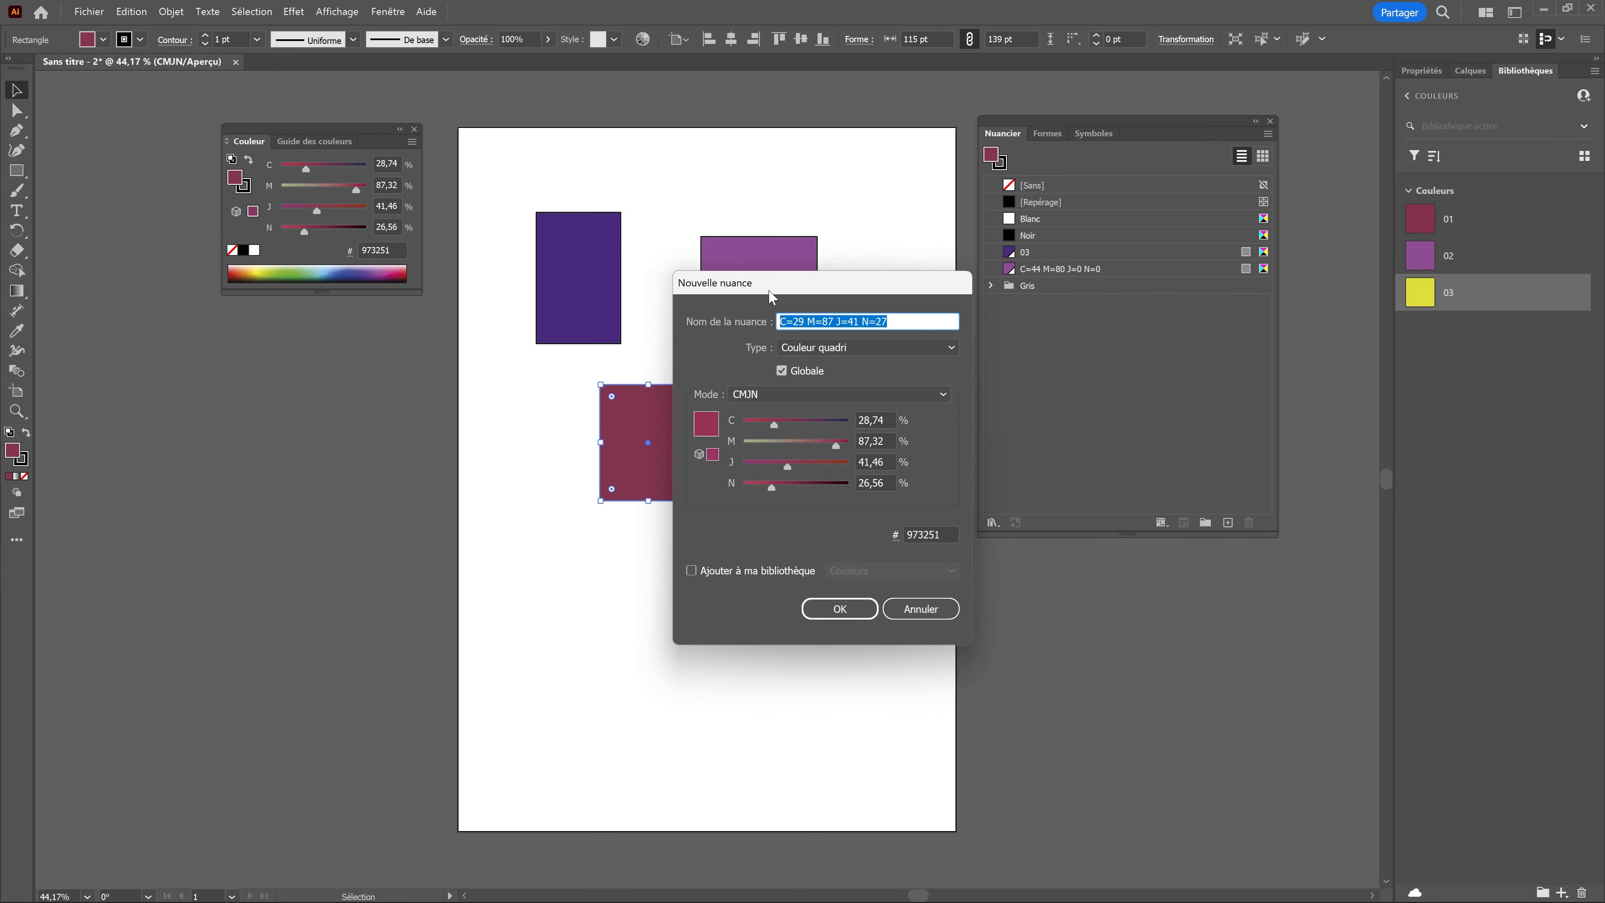
pyautogui.write('03')
pyautogui.press('Return')
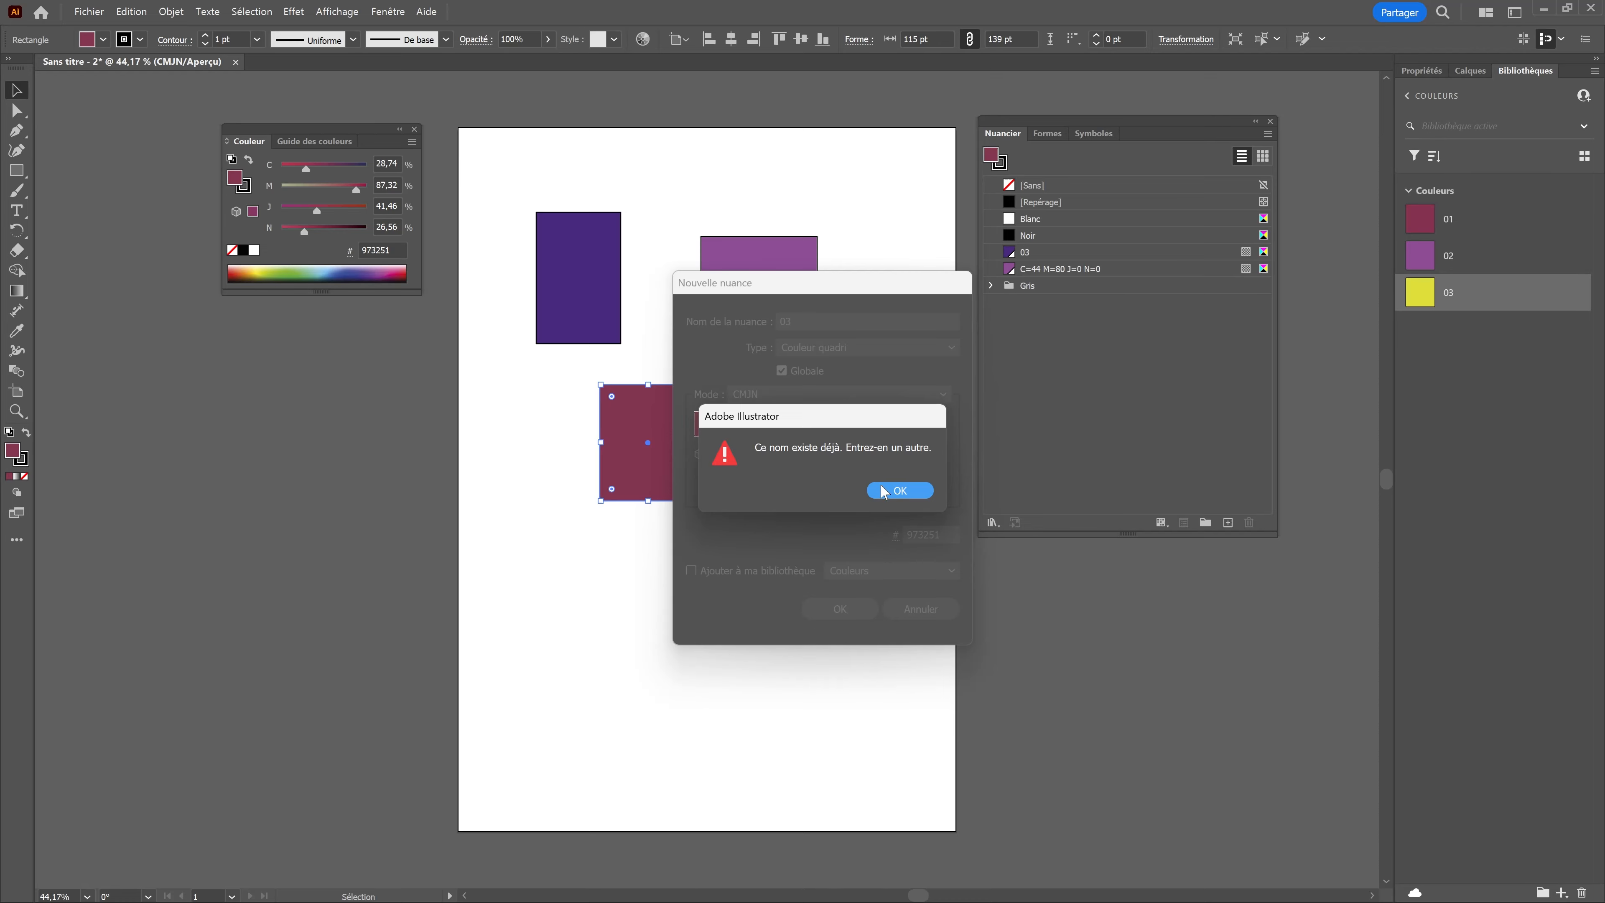
pyautogui.click(882, 490)
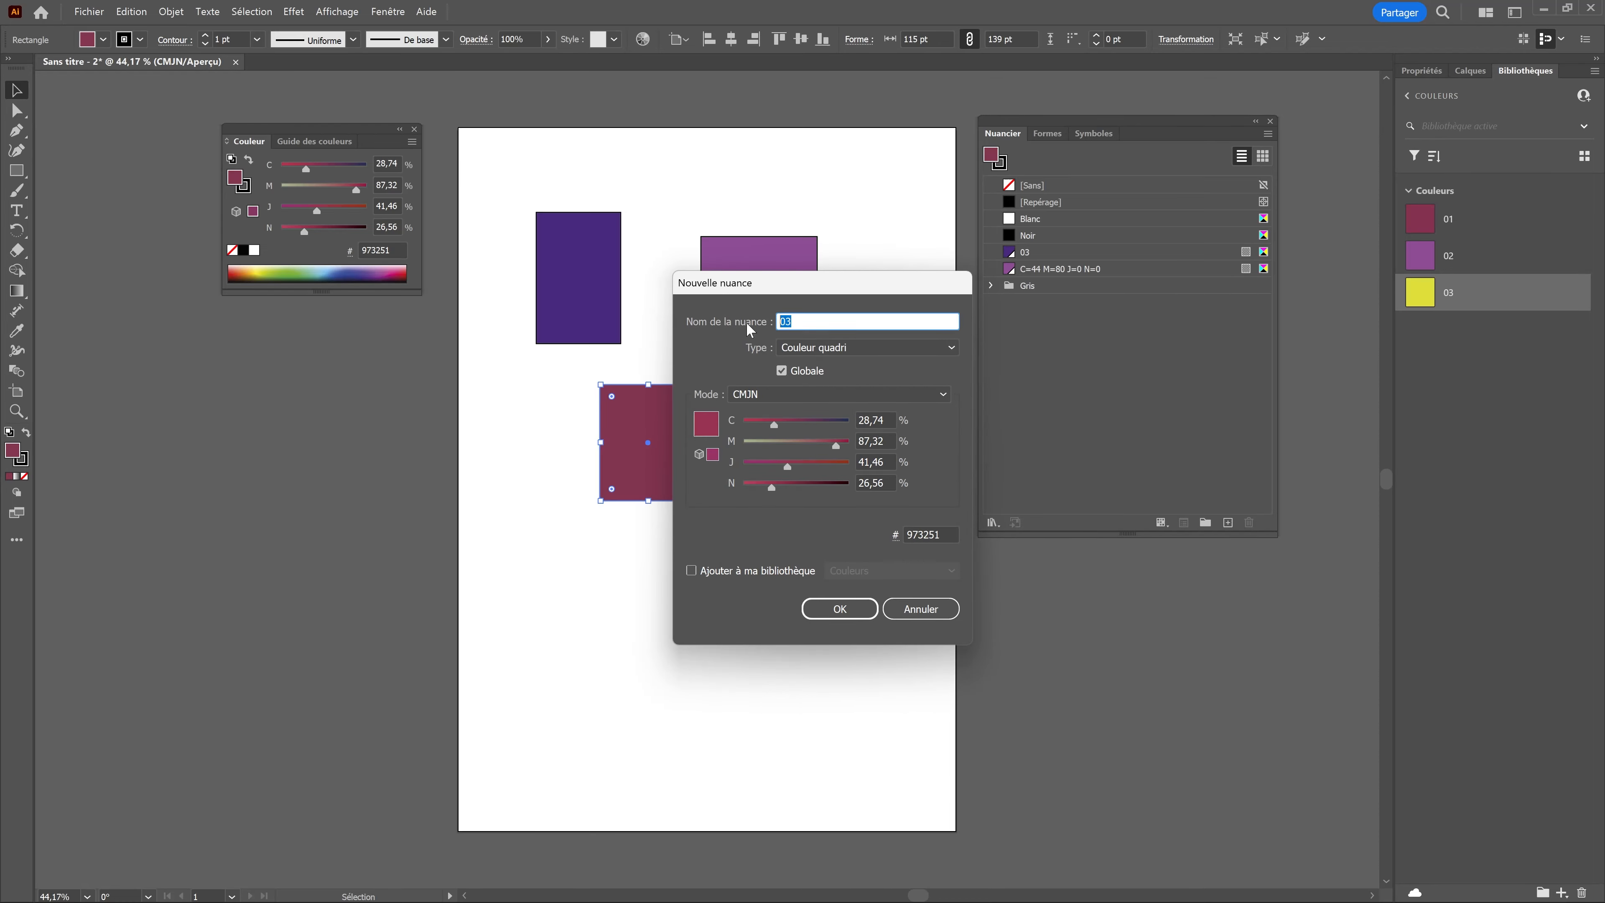
pyautogui.write('02')
pyautogui.press('Return')
# Step: Rename the light purple swatch as 01 and delete the Gris colour group
pyautogui.doubleClick(1051, 273)
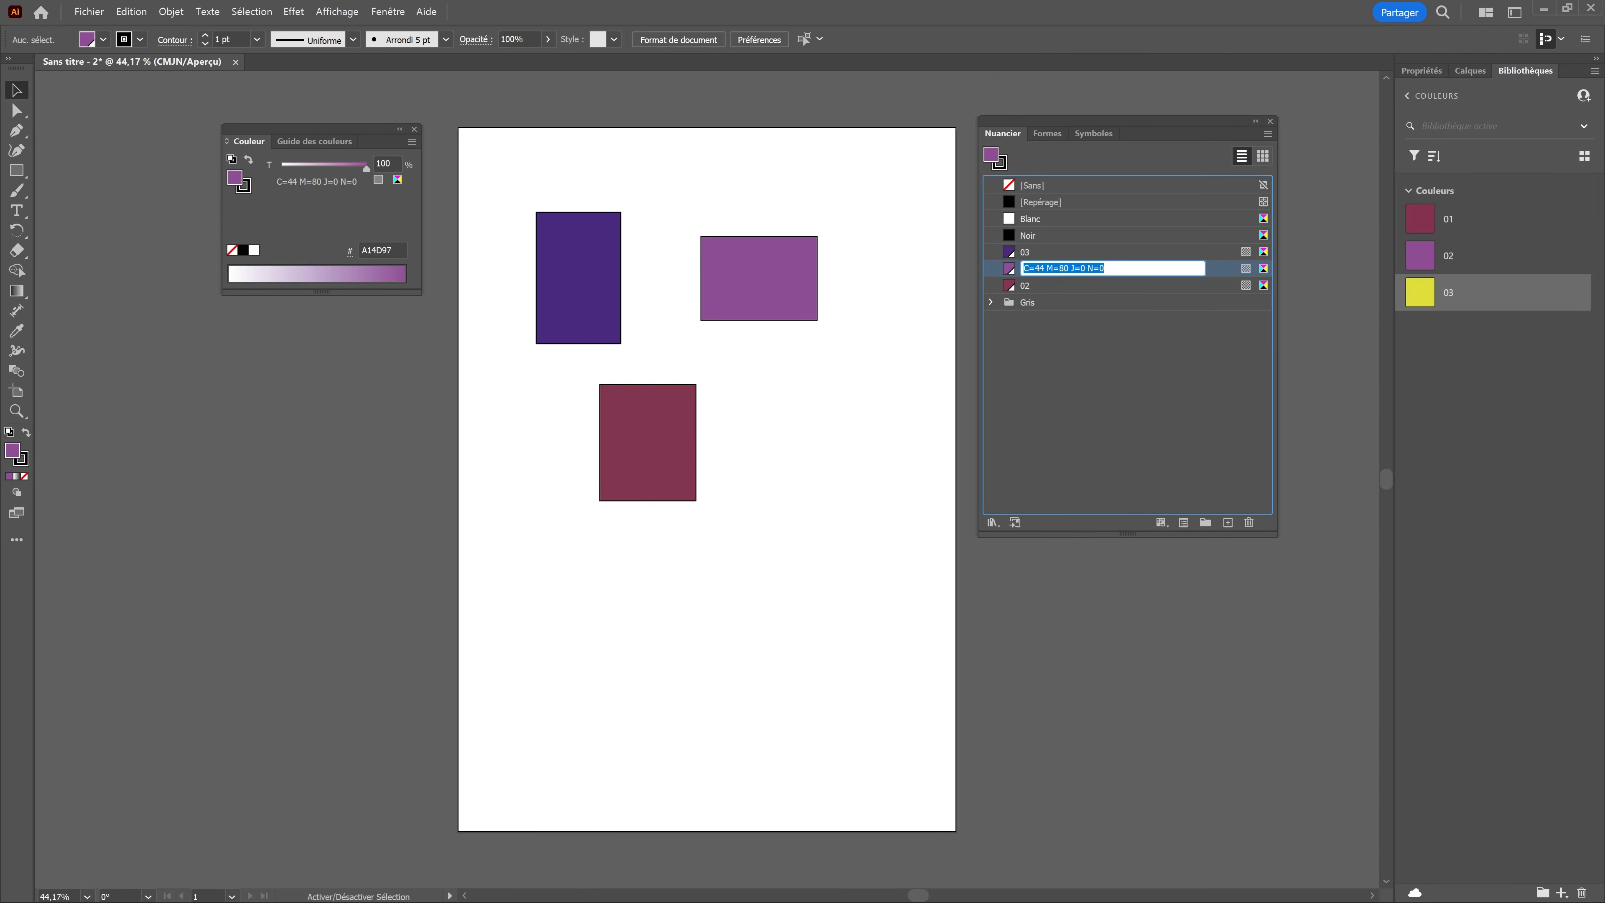
pyautogui.write('01')
pyautogui.press('Return')
pyautogui.click(1068, 362)
pyautogui.click(1090, 304)
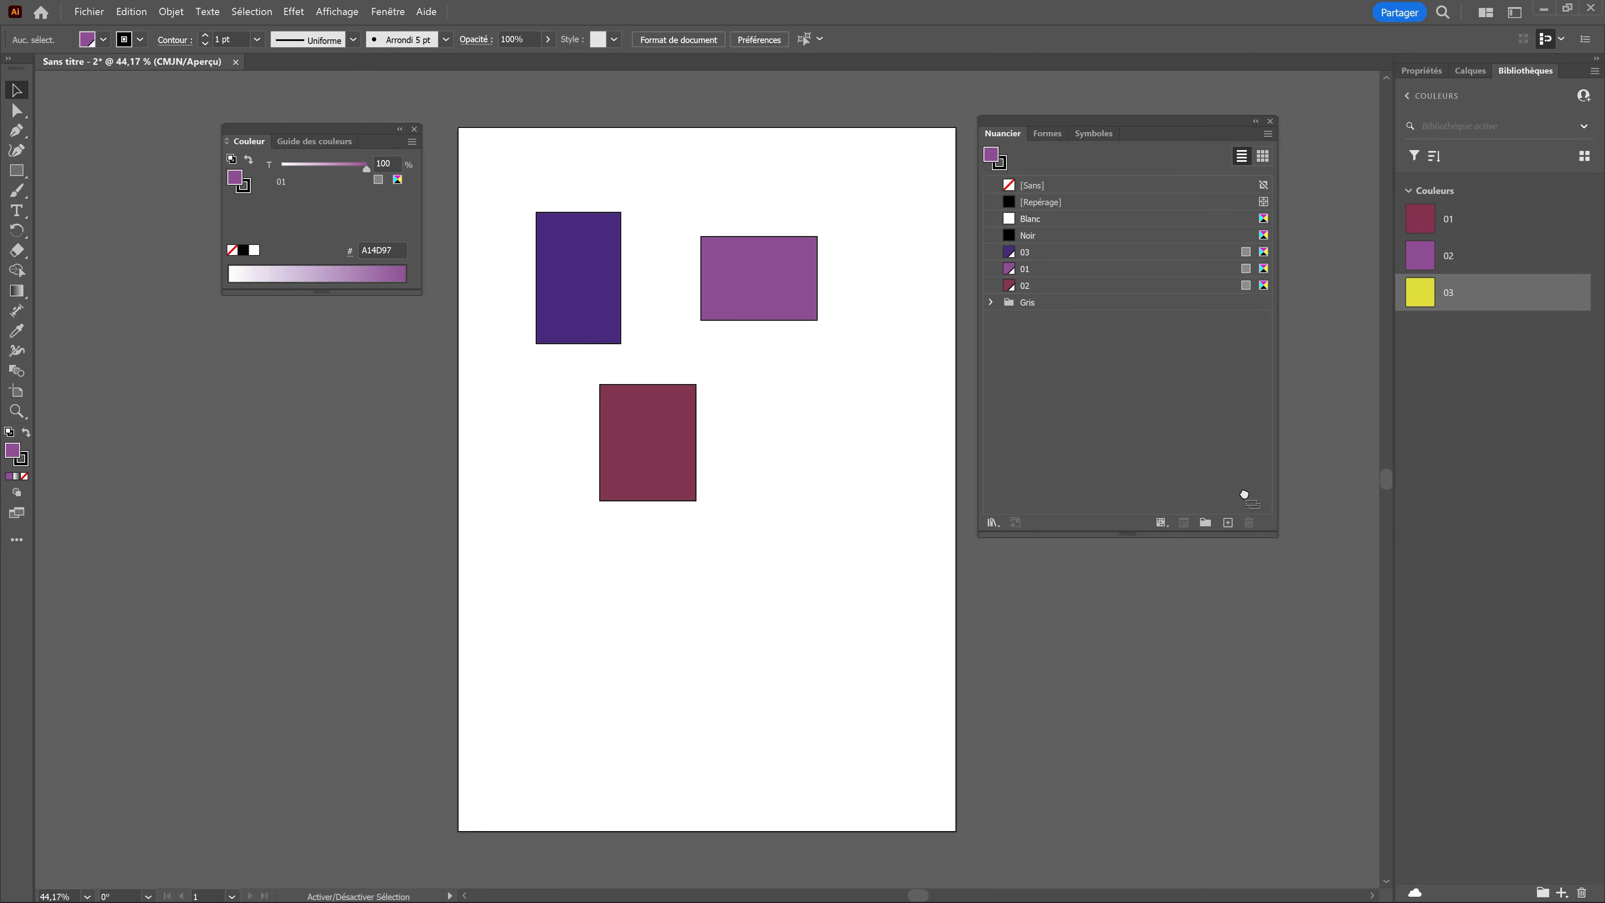
pyautogui.click(1249, 522)
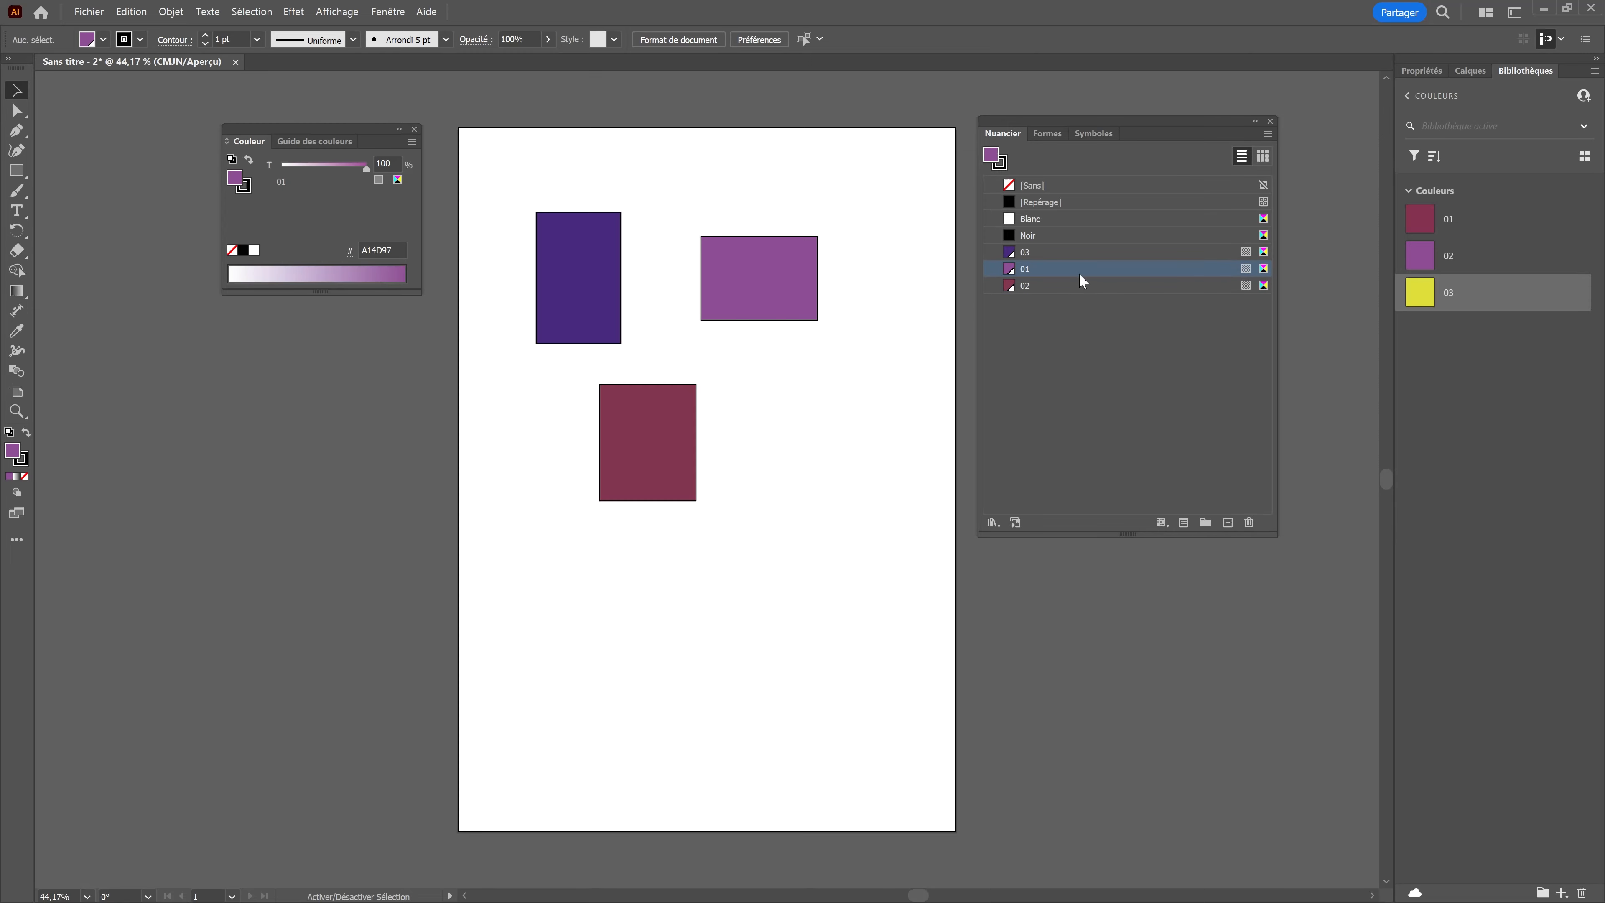
# Step: Group the swatches 03, 01 and 02 into a new colour group with the default name Groupe de couleurs 1
pyautogui.click(1062, 256)
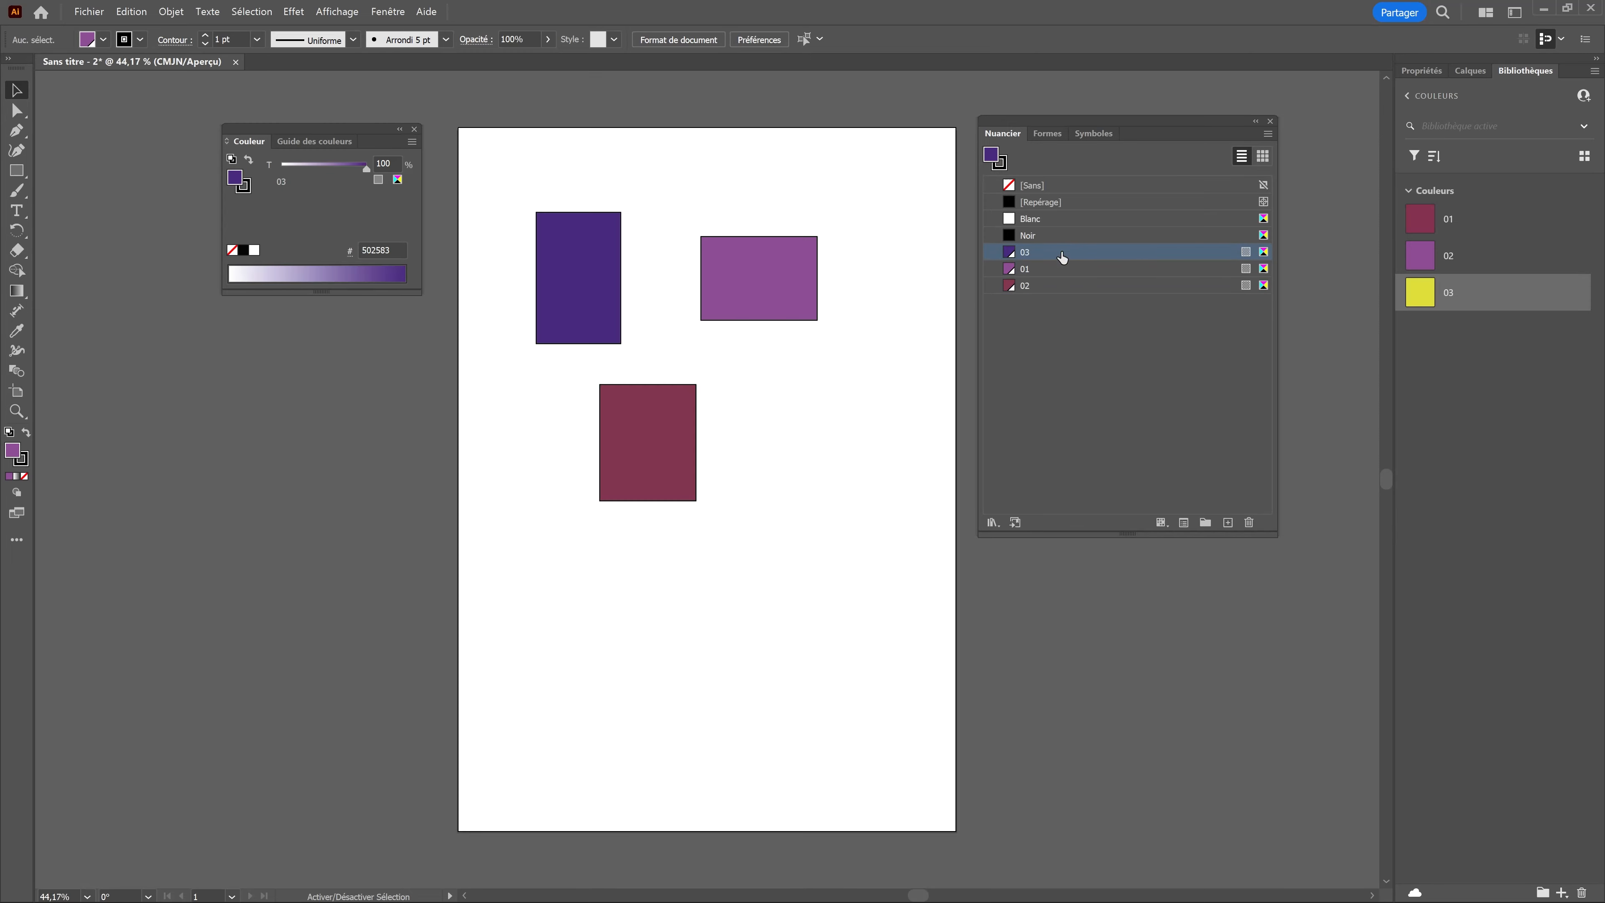
pyautogui.keyDown('shift'); pyautogui.click(1061, 285); pyautogui.keyUp('shift')
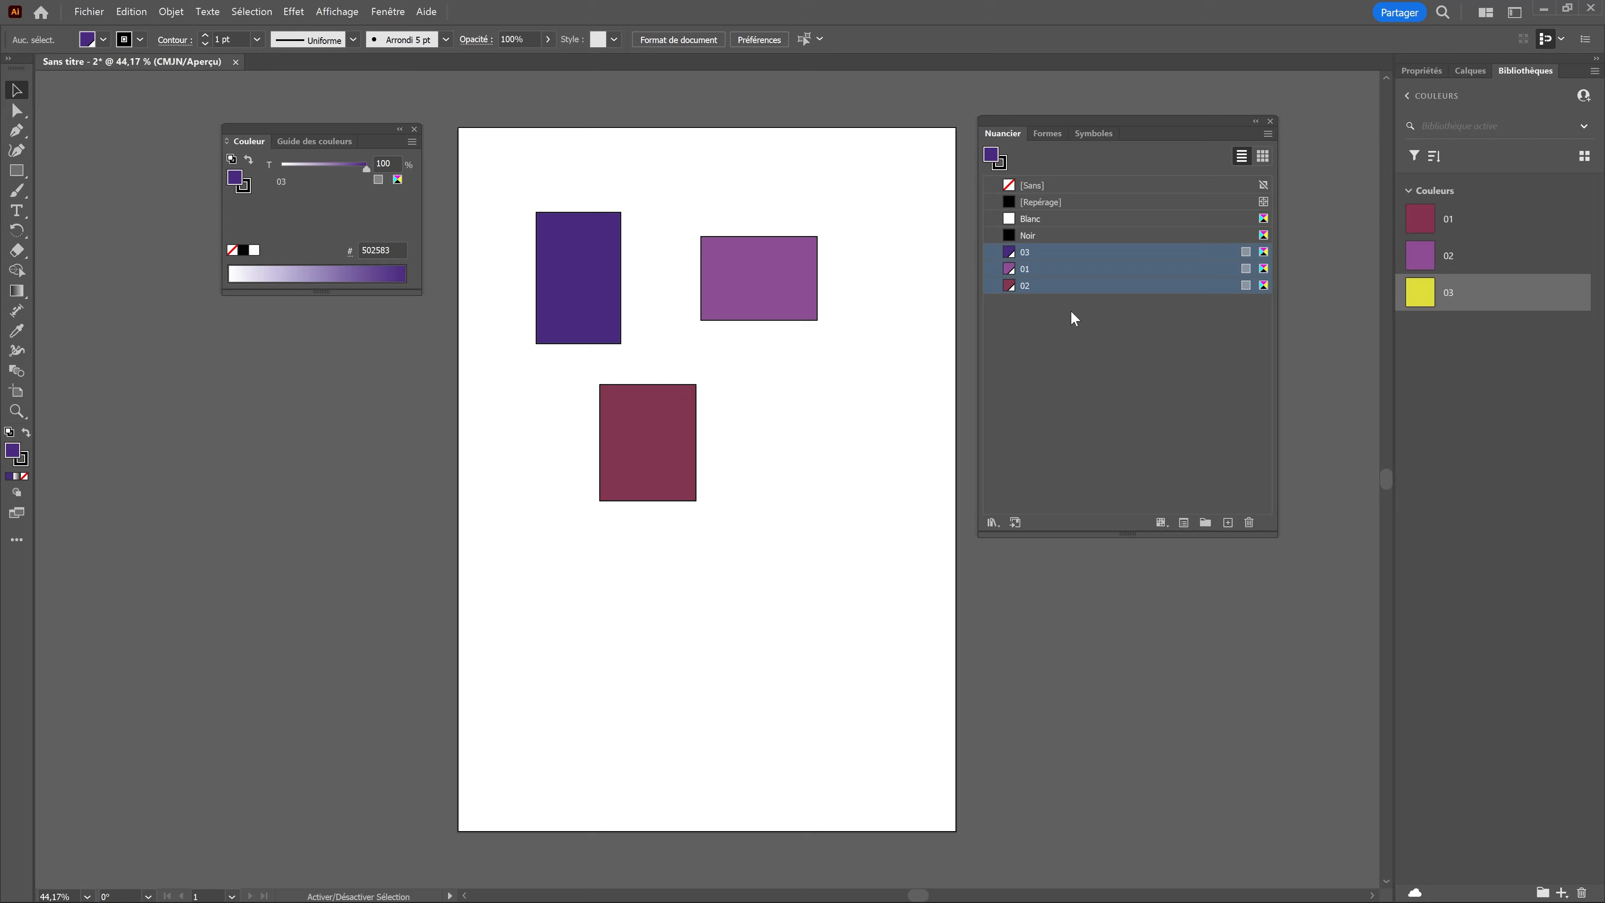
pyautogui.click(1205, 523)
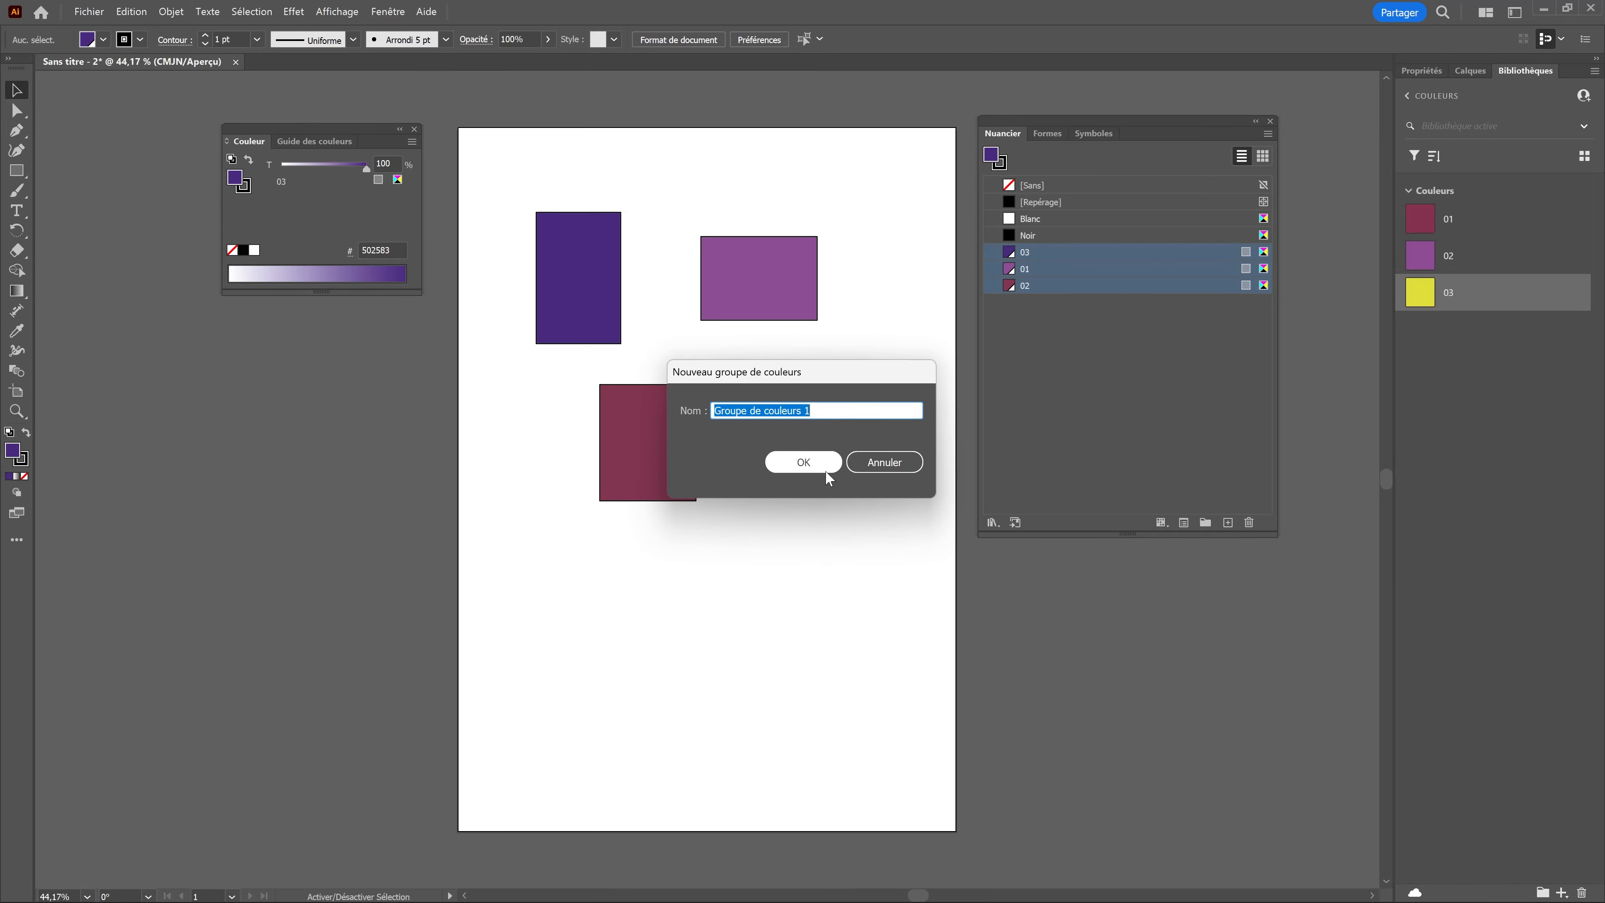
pyautogui.click(822, 467)
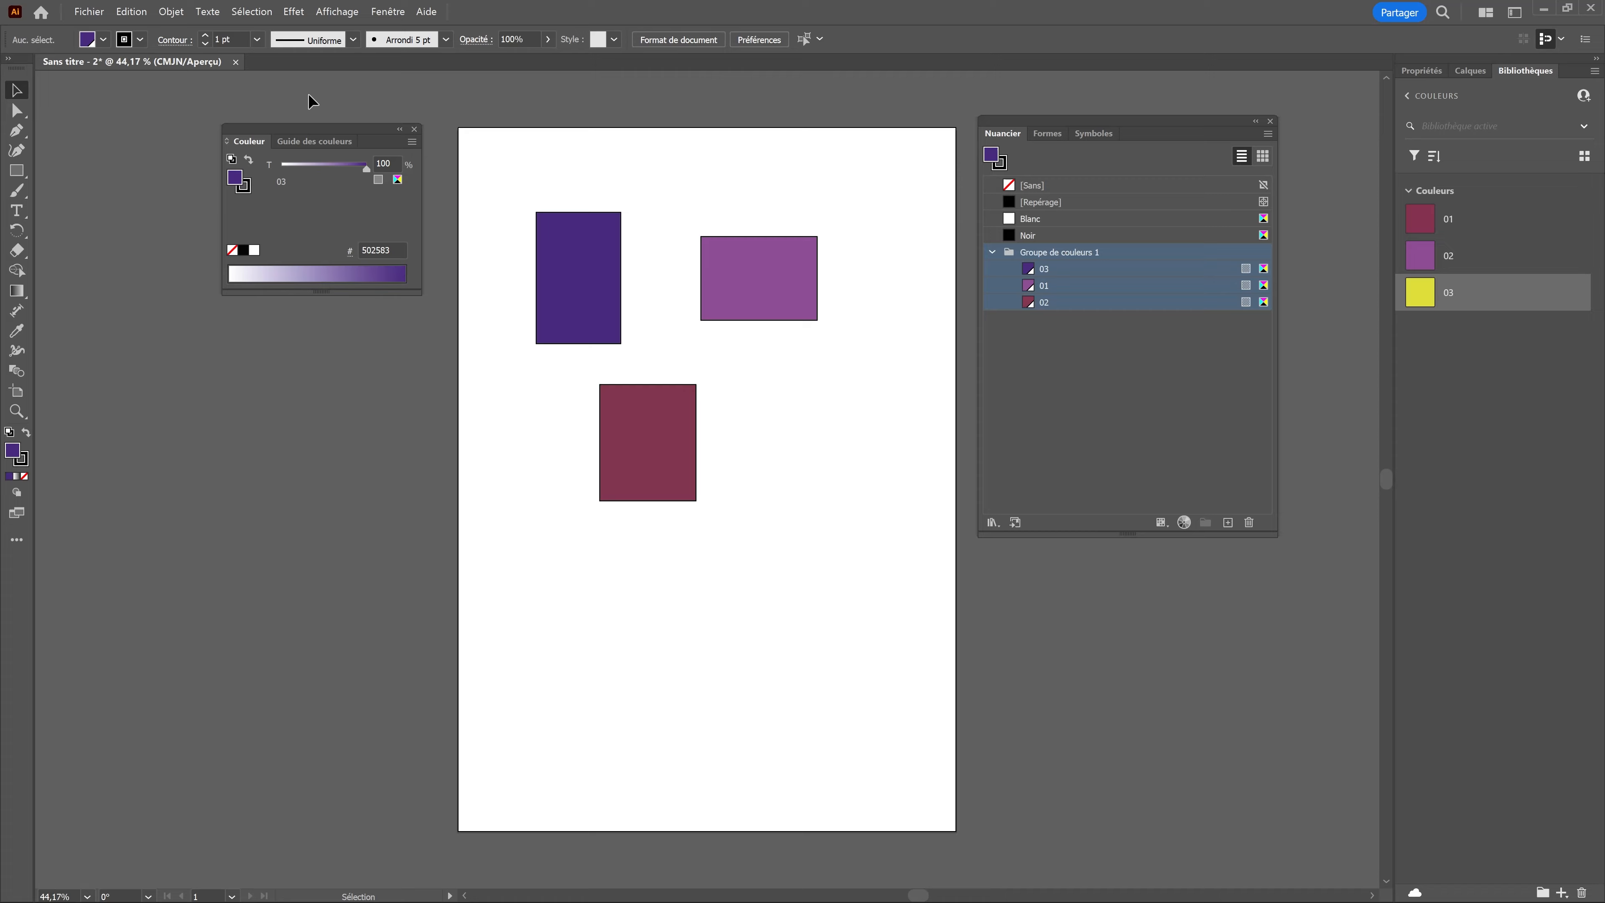
# Step: Create a new document and delete its unused swatches together with the Gris colour group
pyautogui.click(89, 12)
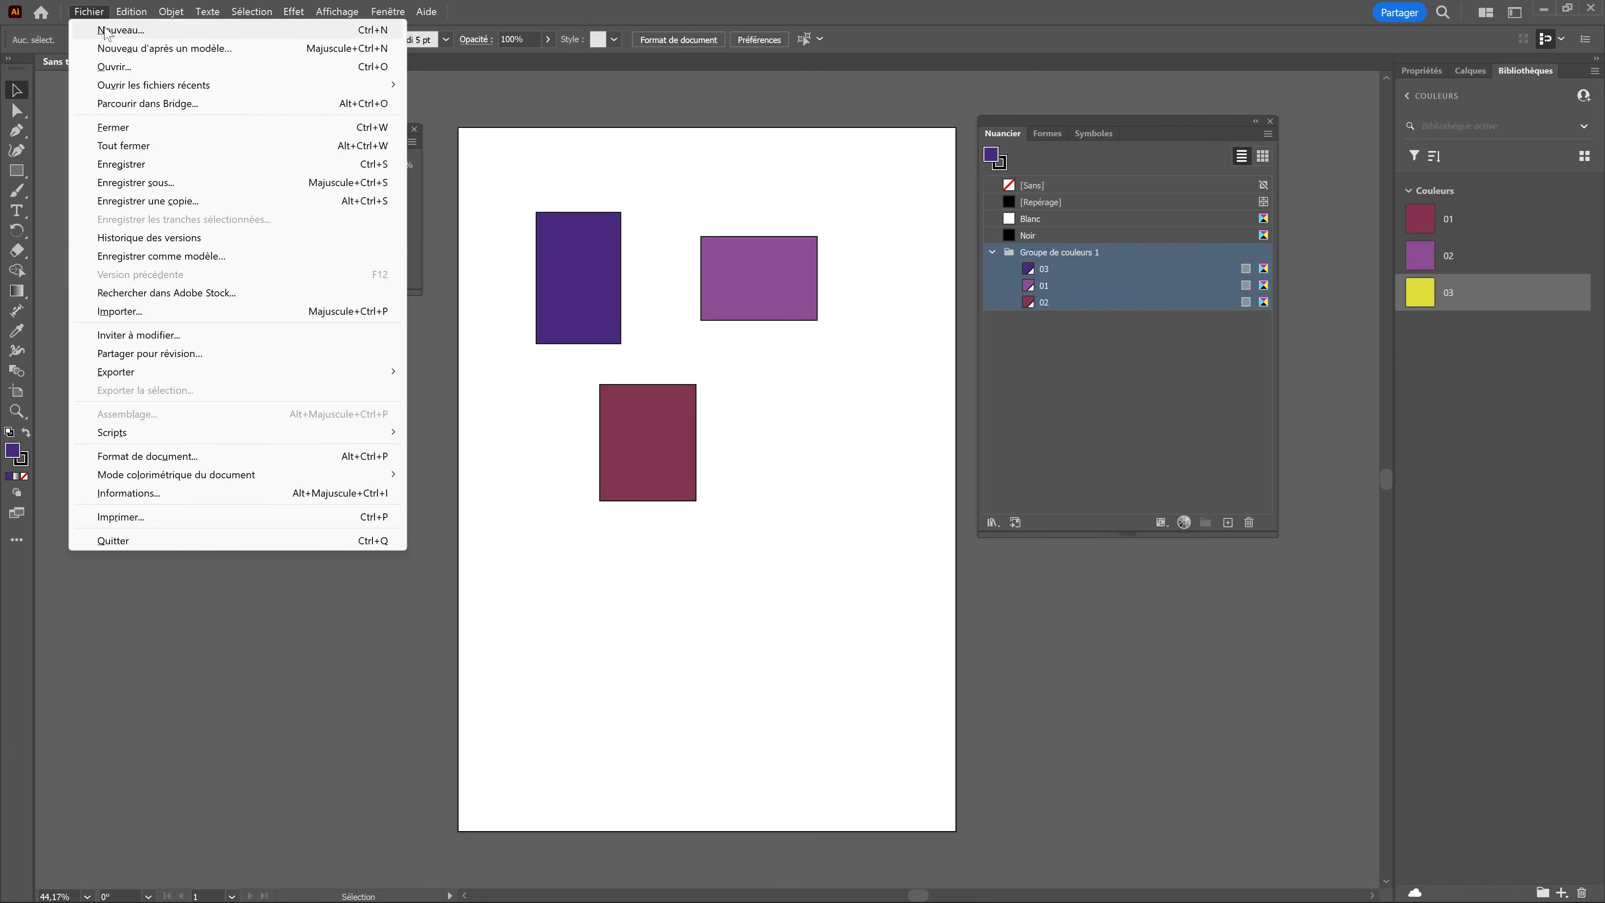
pyautogui.click(106, 31)
pyautogui.click(1268, 133)
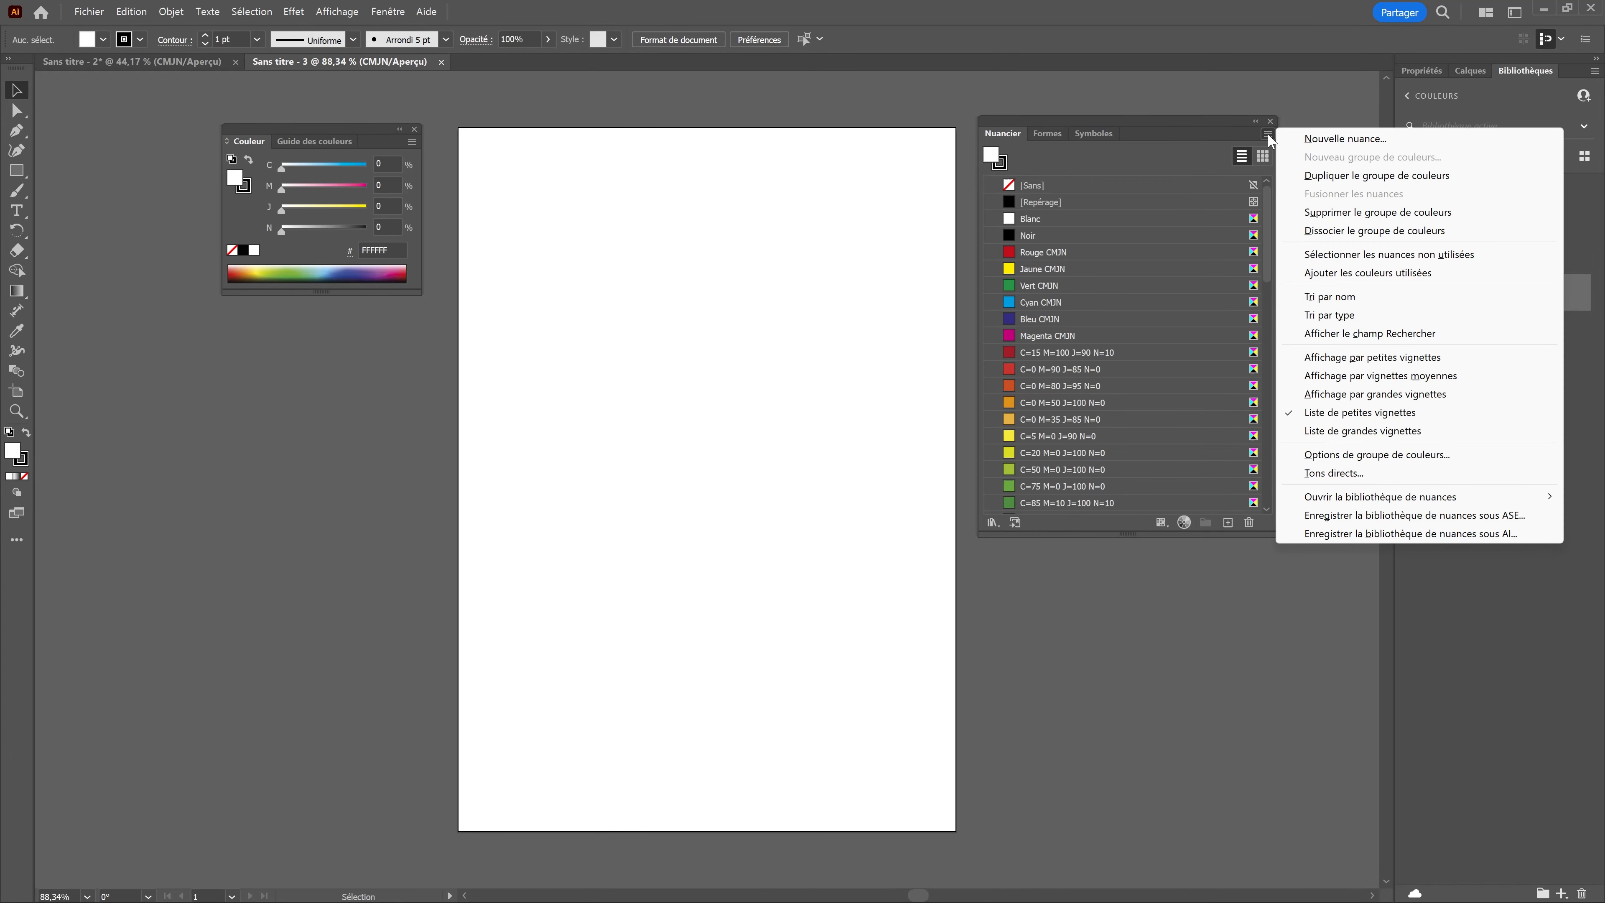
pyautogui.click(1334, 254)
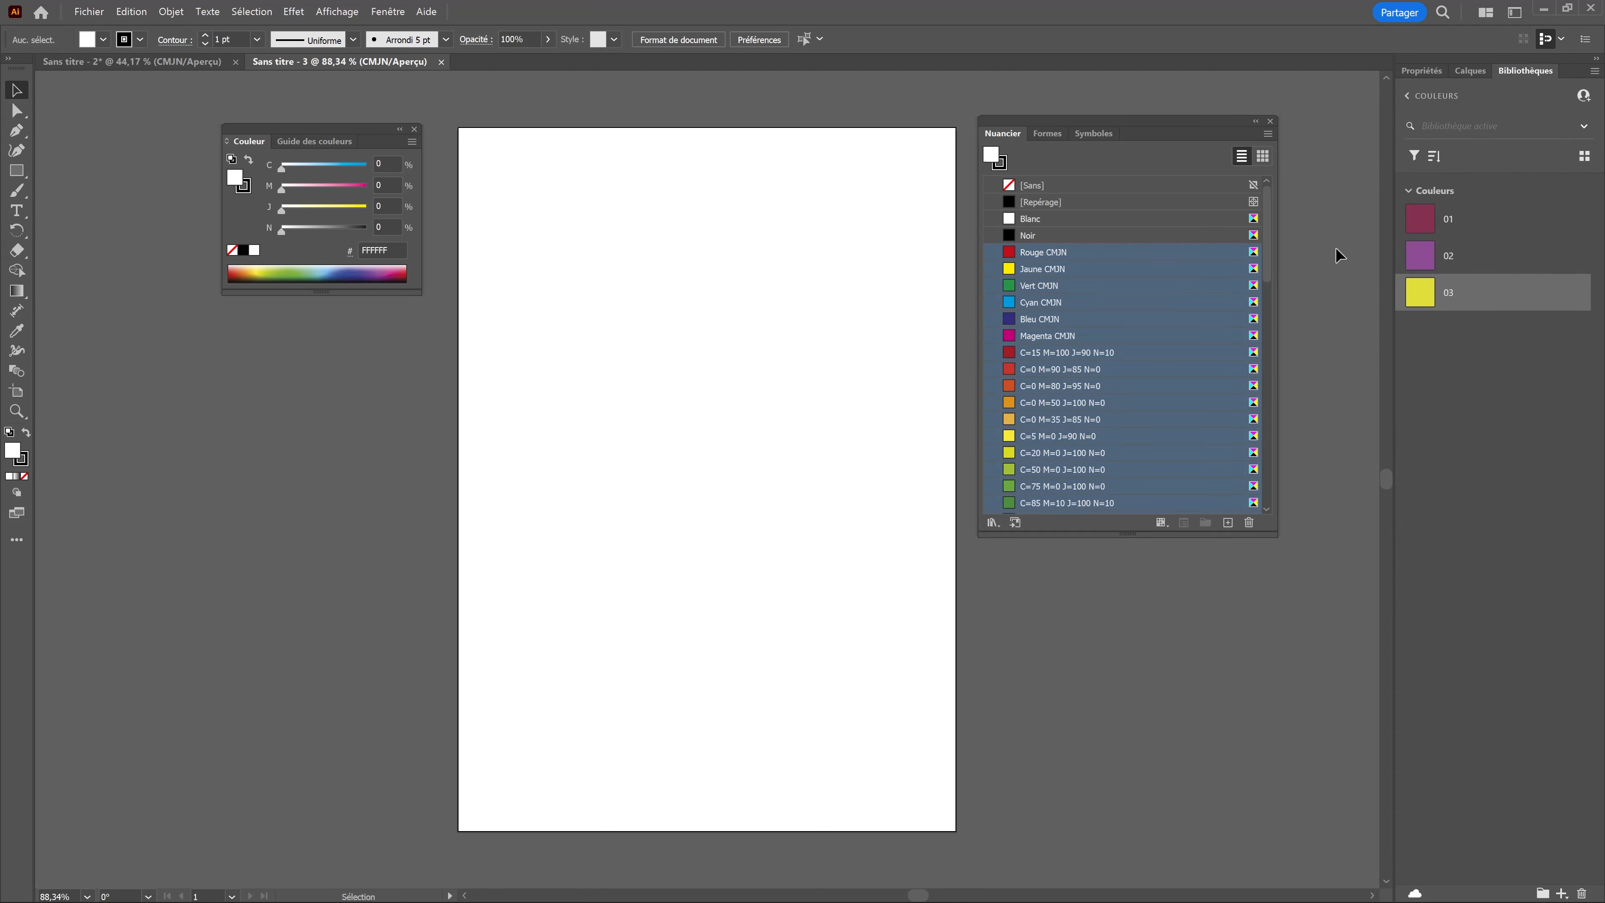
pyautogui.click(1248, 522)
pyautogui.click(800, 482)
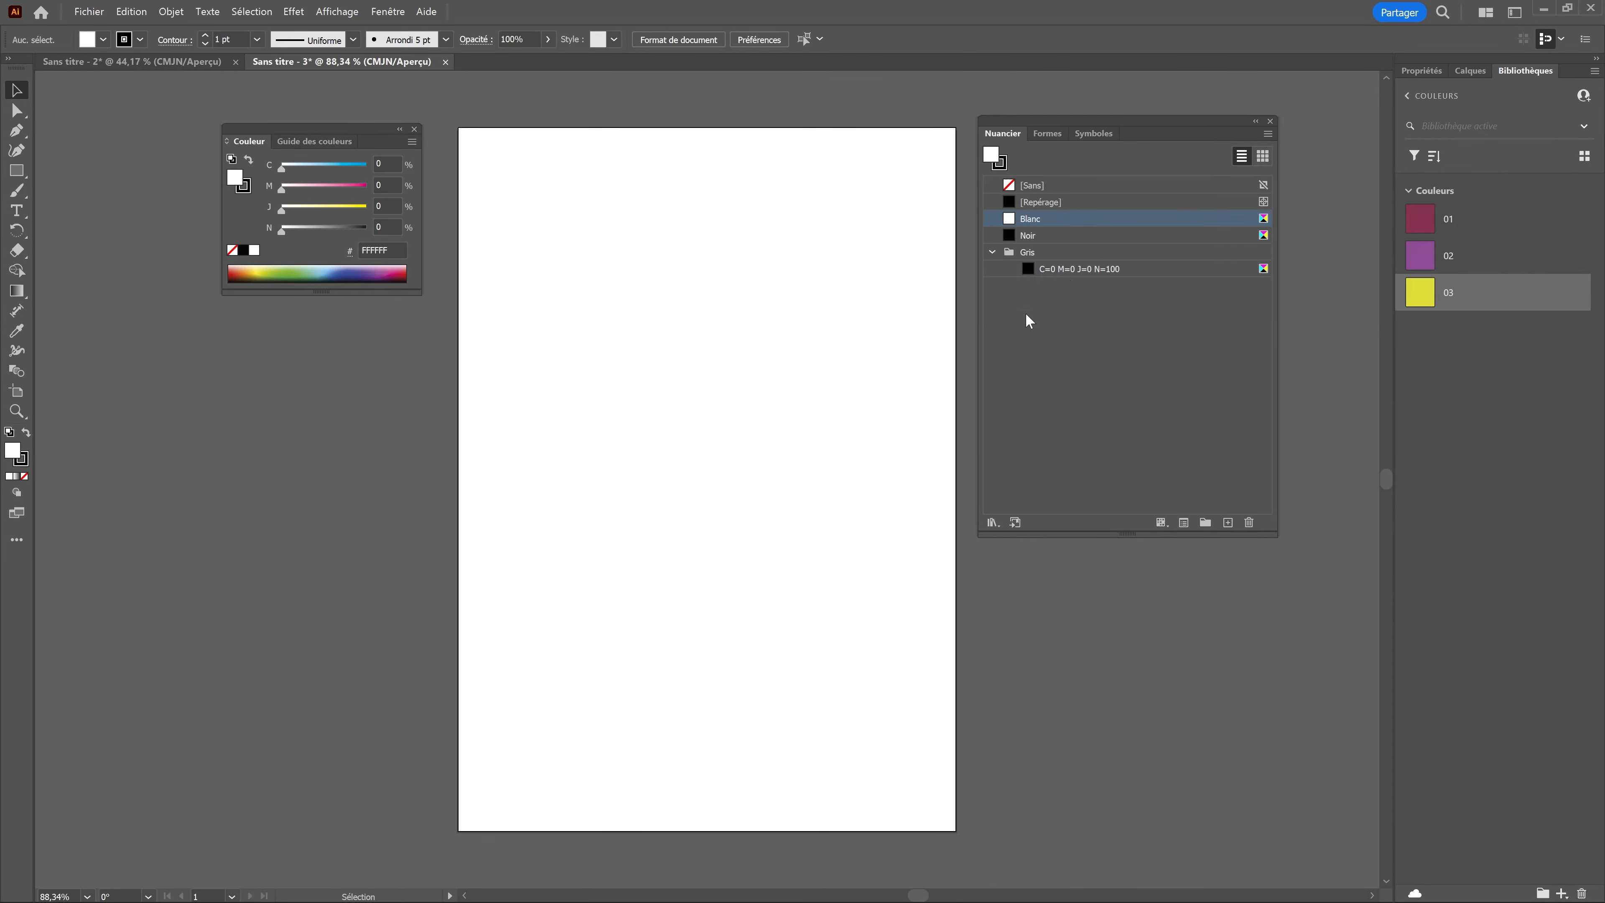
pyautogui.click(1061, 253)
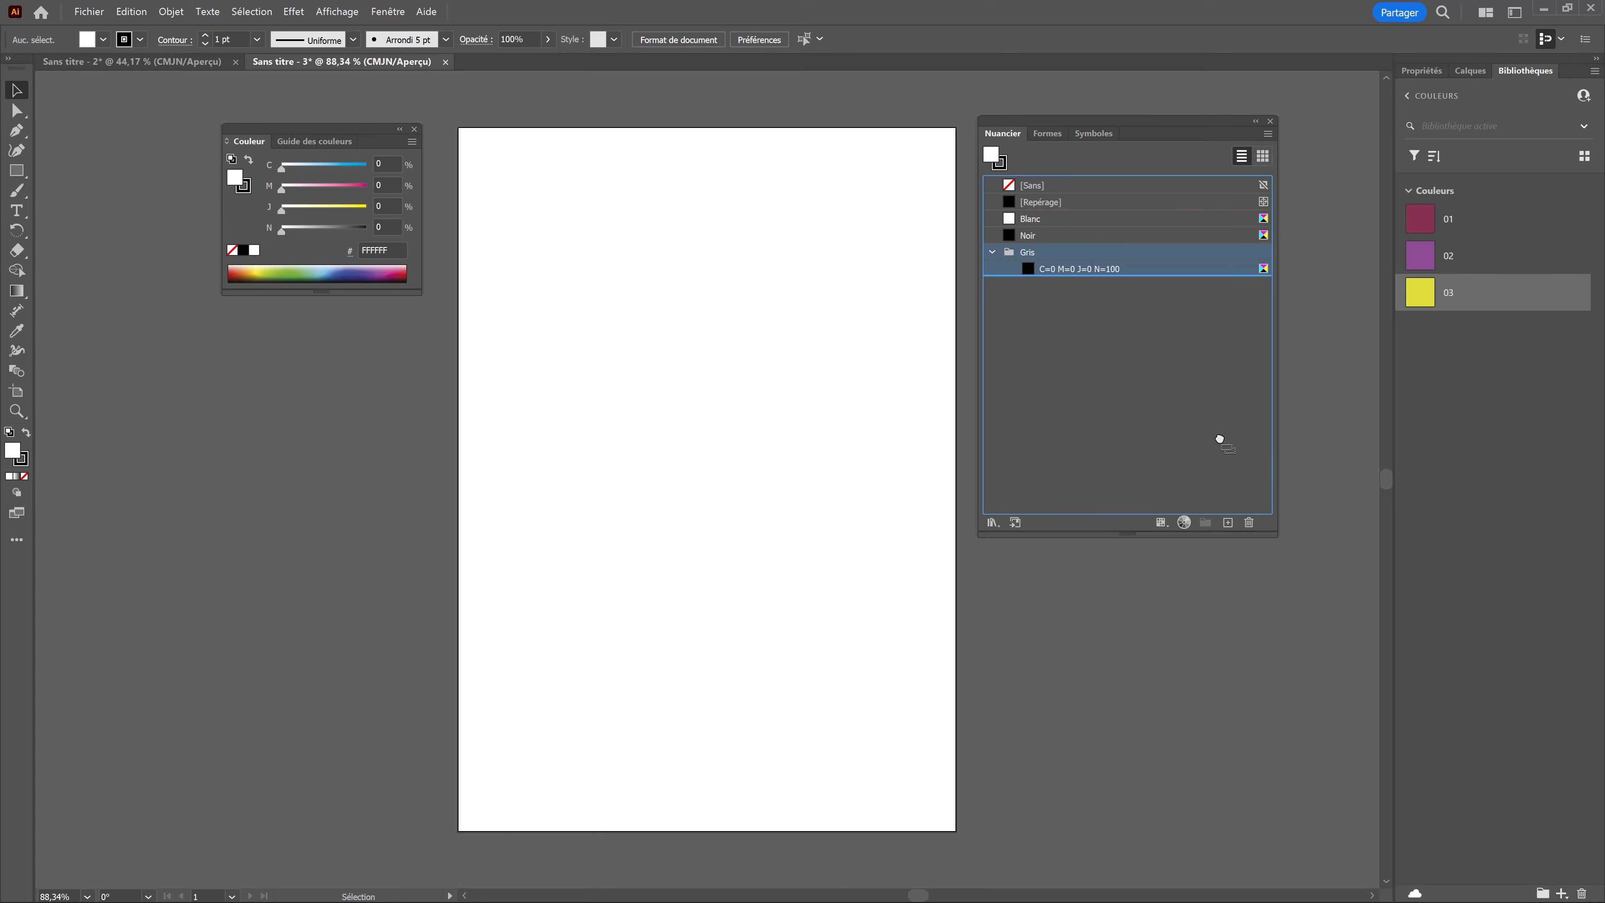
pyautogui.click(1249, 522)
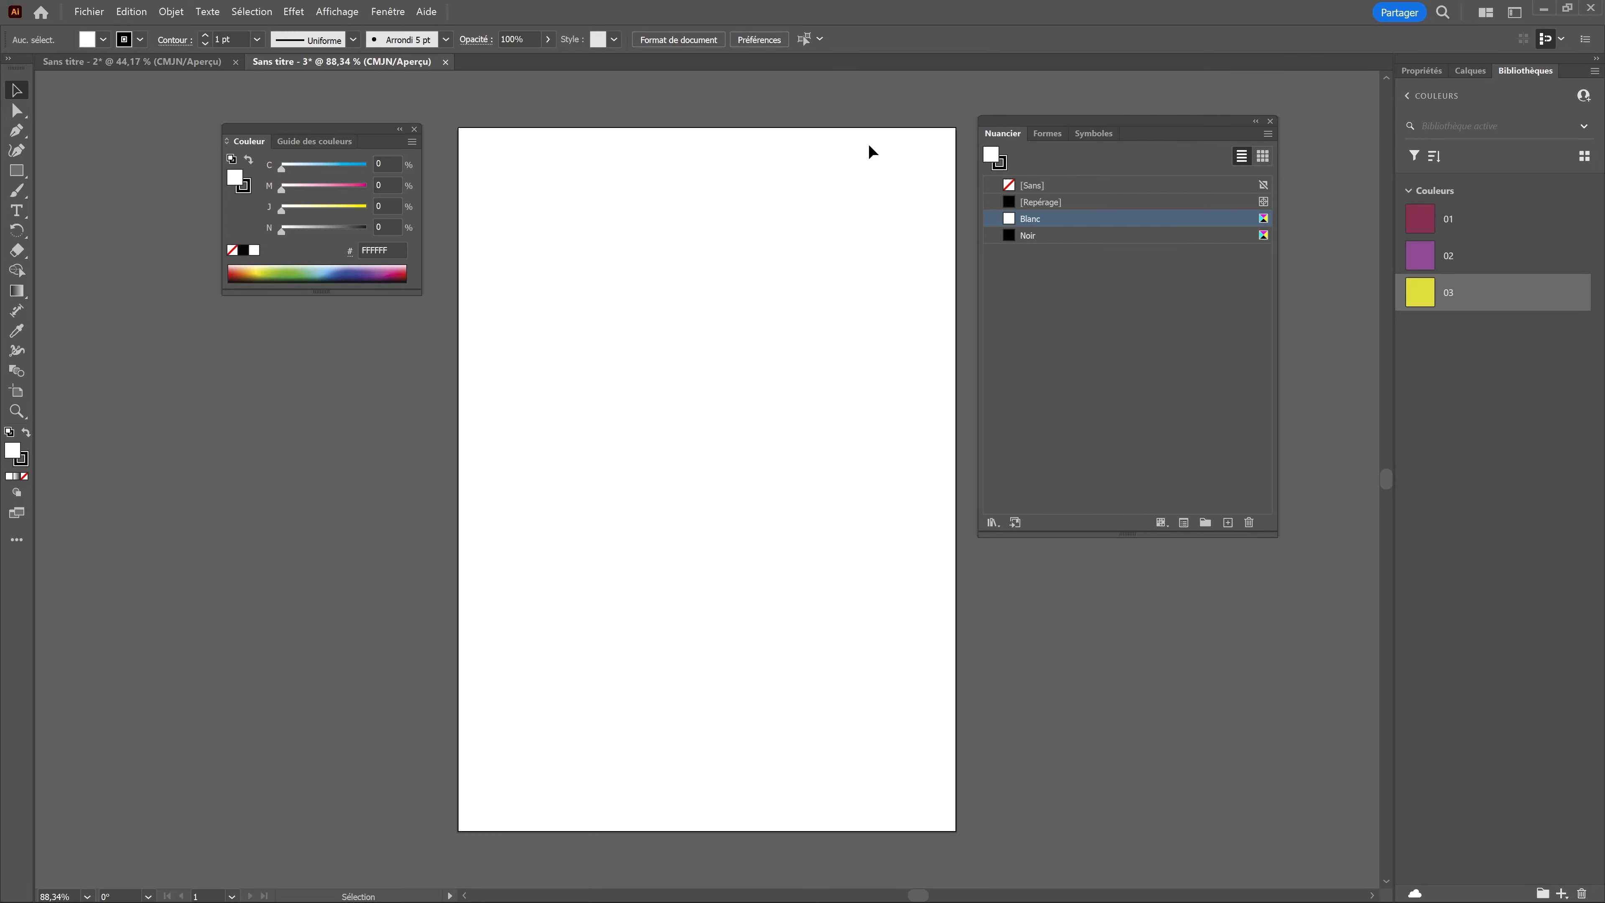
# Step: Save the swatches of document Sans titre - 2, including Groupe de couleurs 1, as an AI swatch library named Test02
pyautogui.click(178, 65)
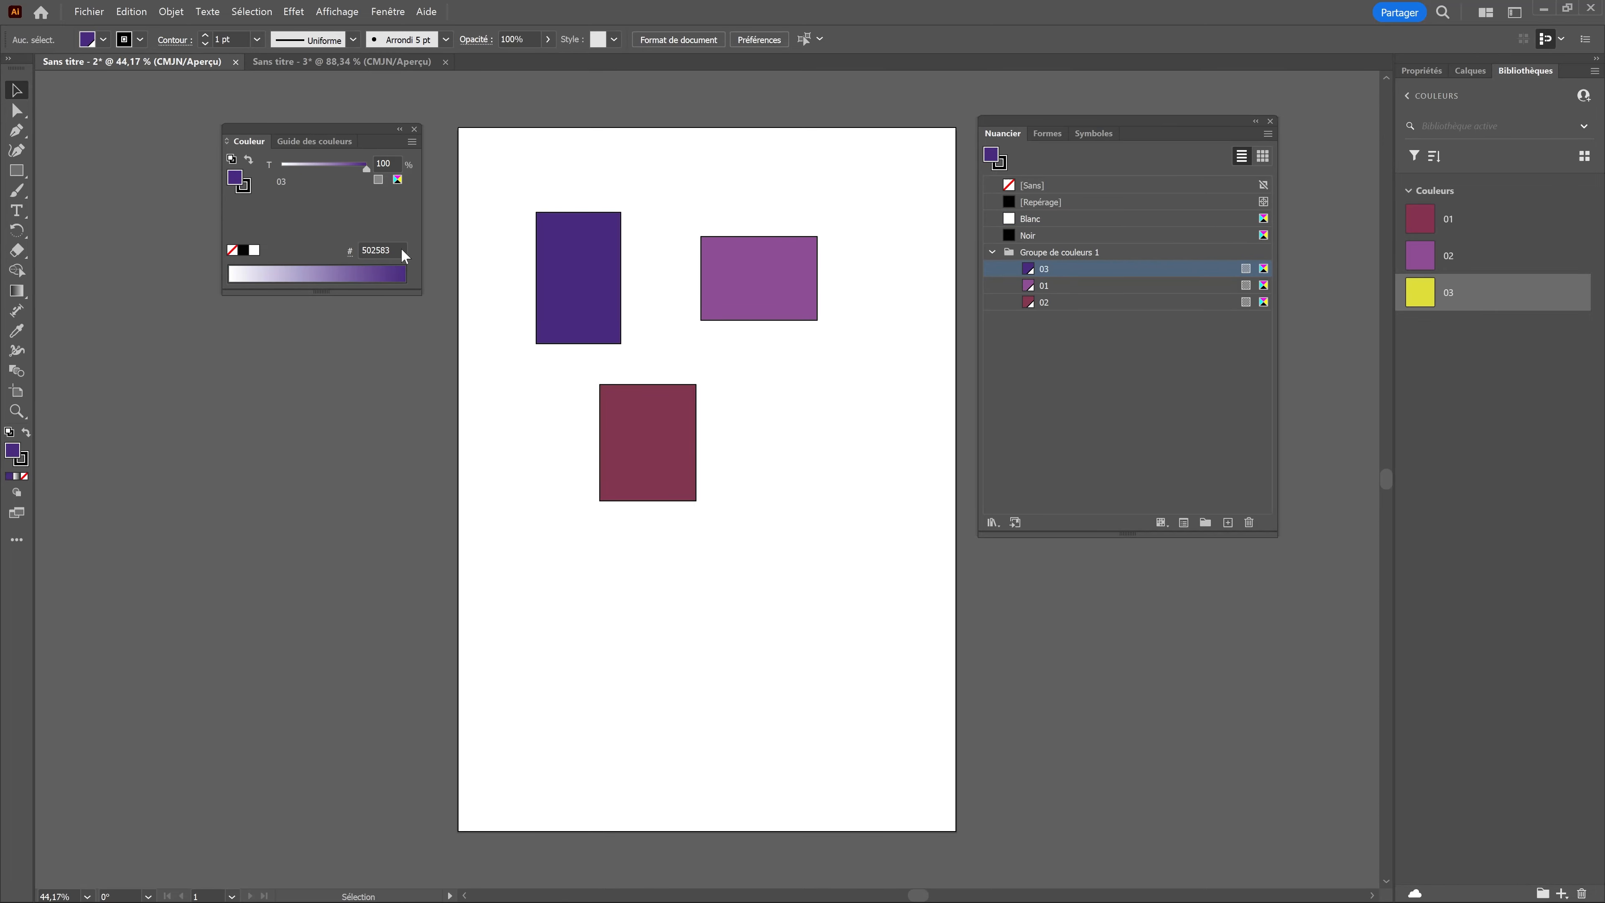
pyautogui.click(295, 63)
pyautogui.click(177, 63)
pyautogui.click(1080, 257)
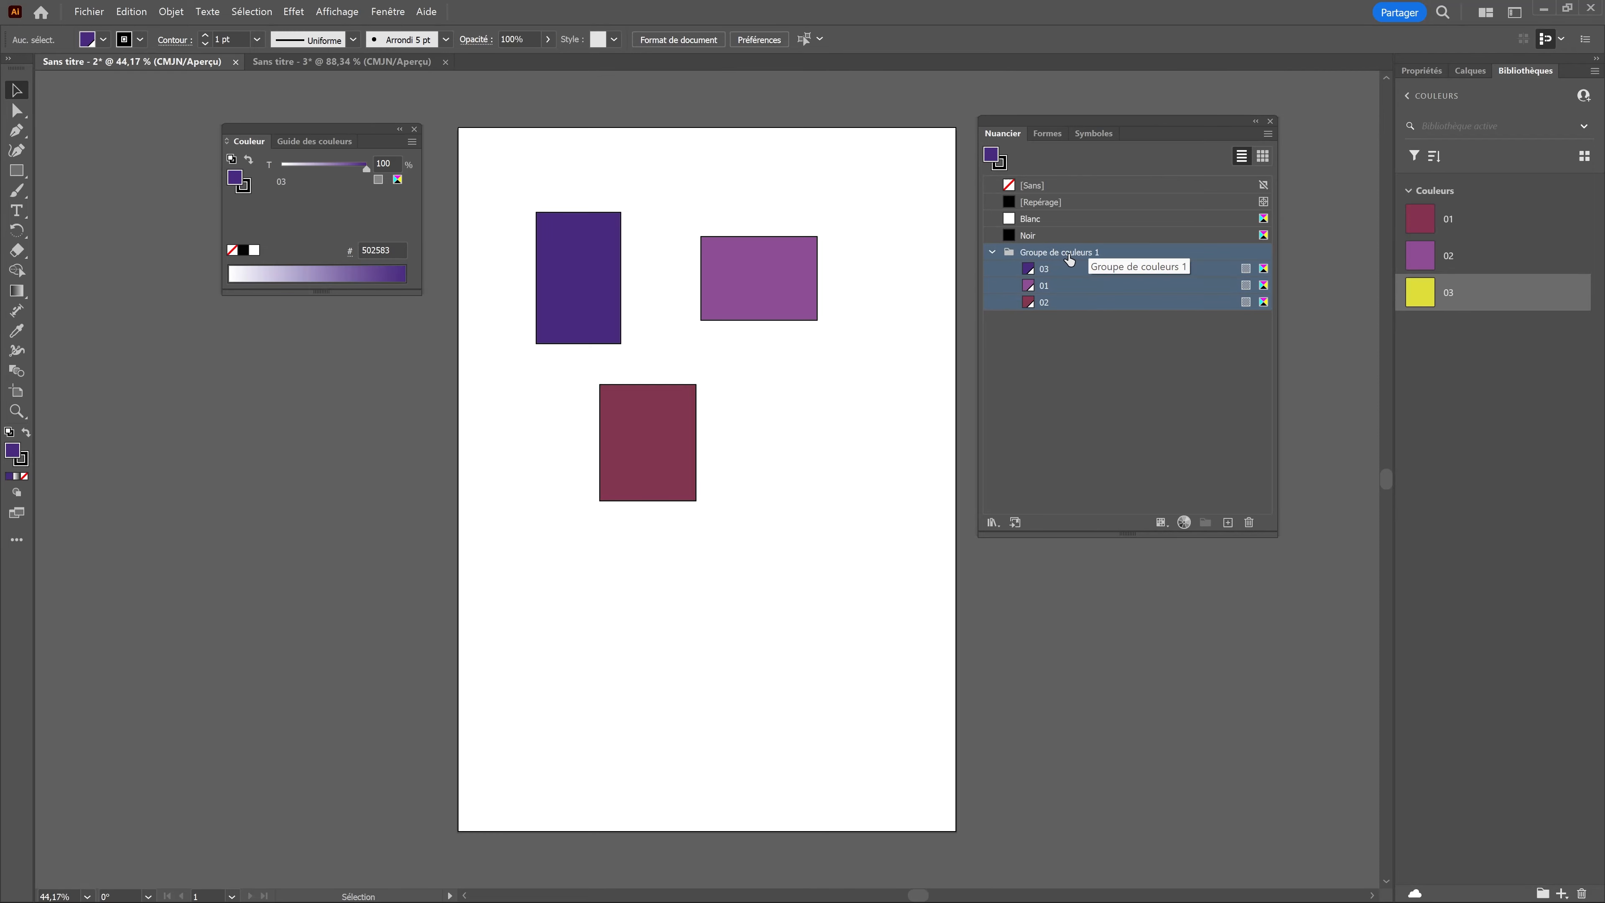
pyautogui.click(1268, 134)
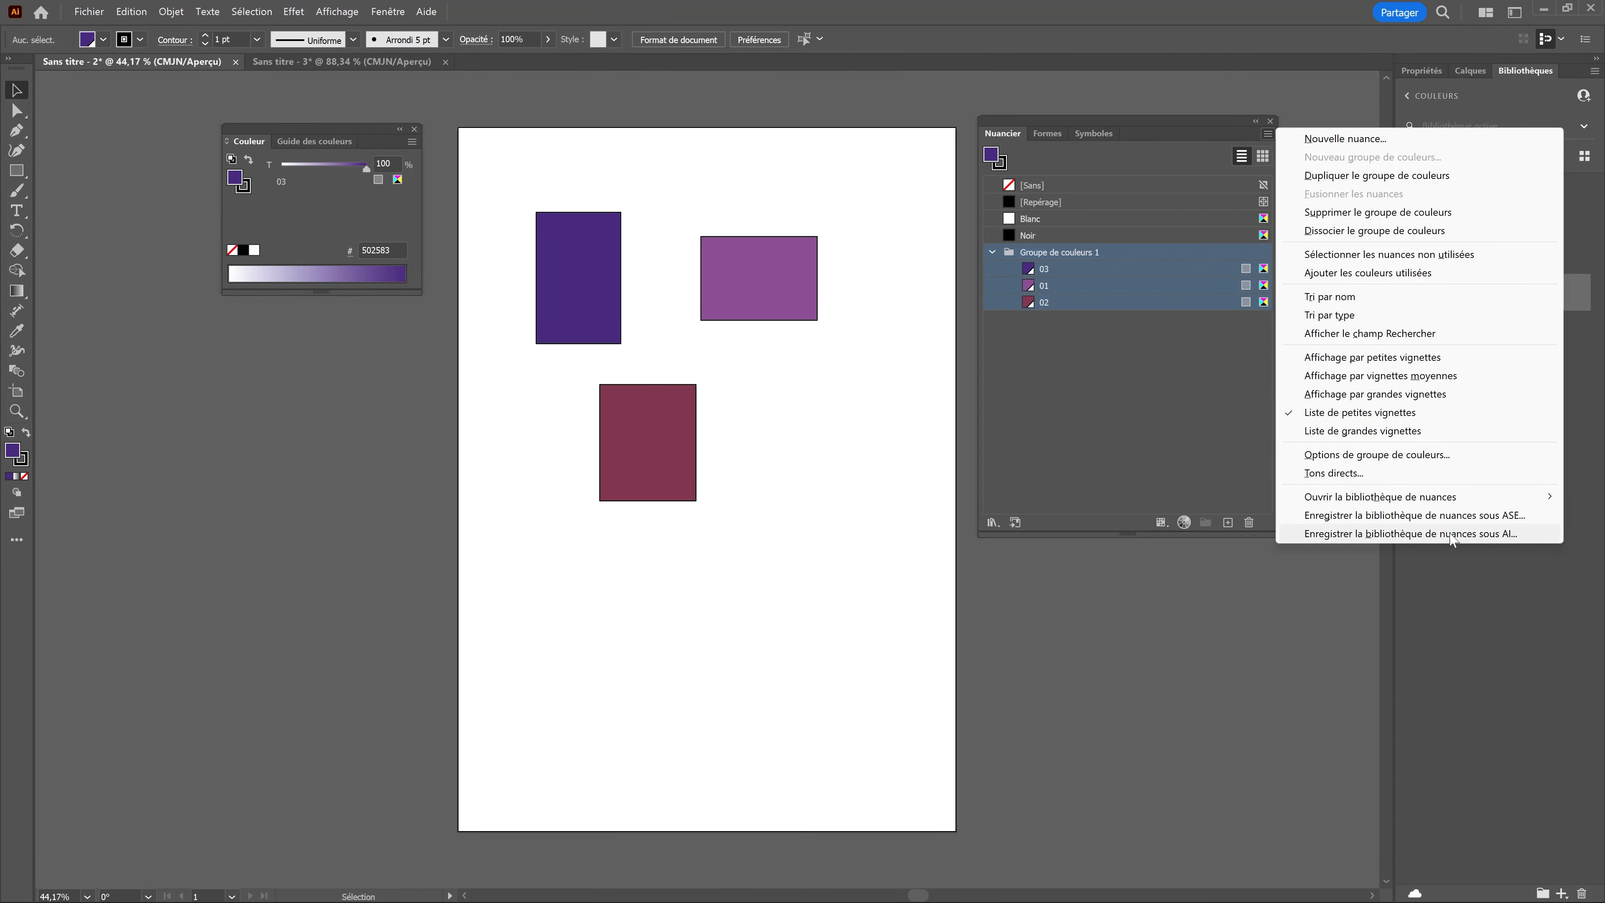
pyautogui.click(1481, 535)
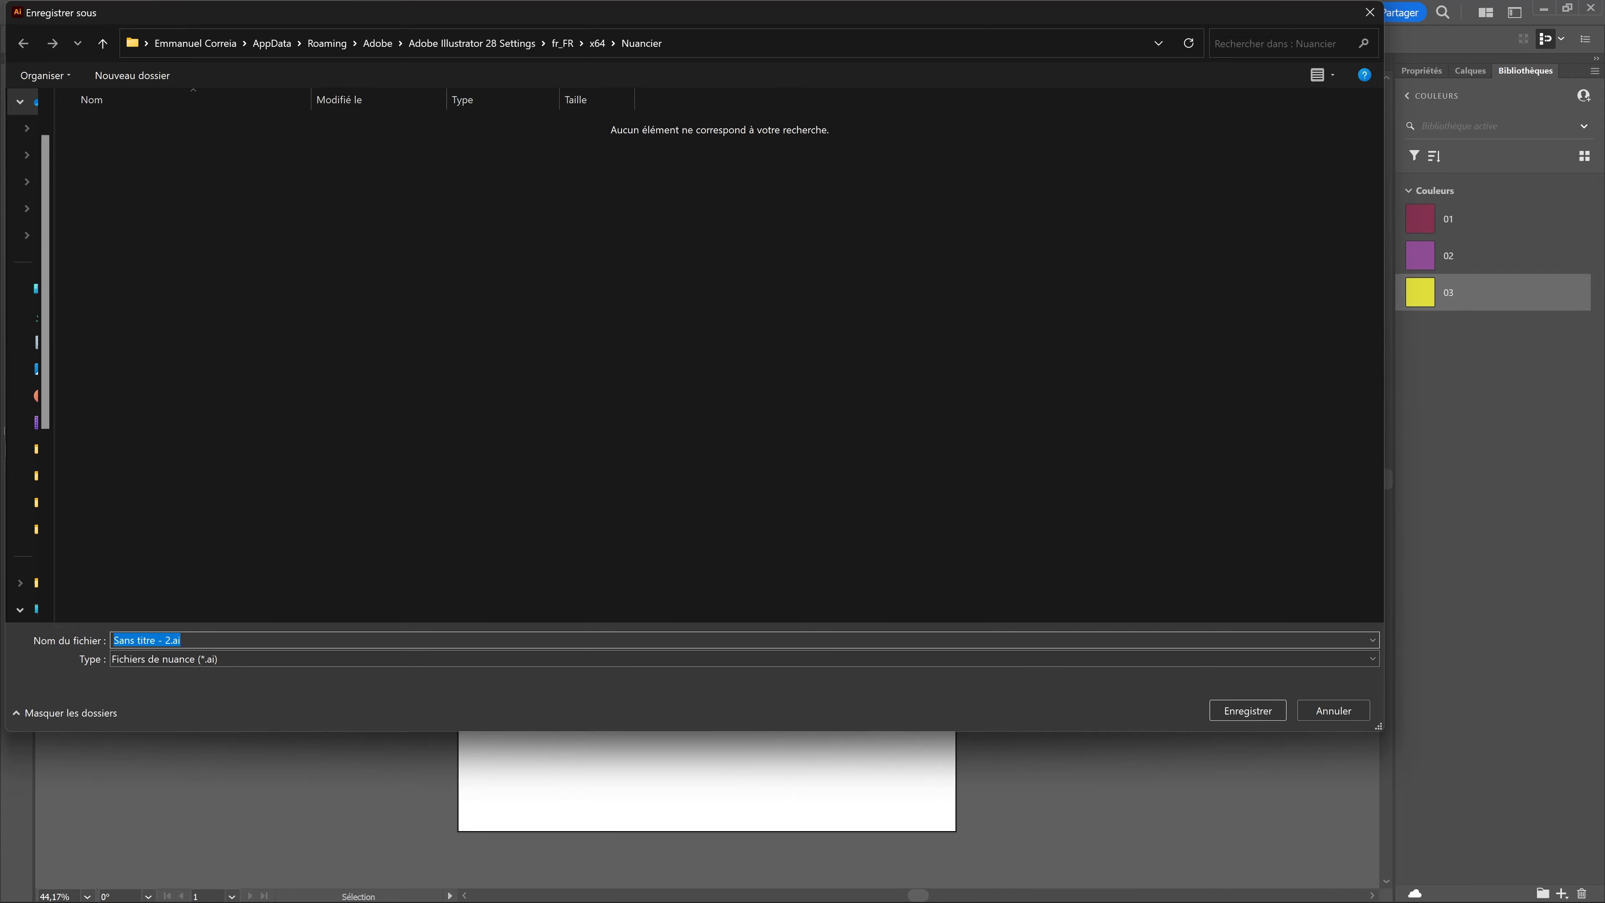
pyautogui.write('Test02')
pyautogui.press('Return')
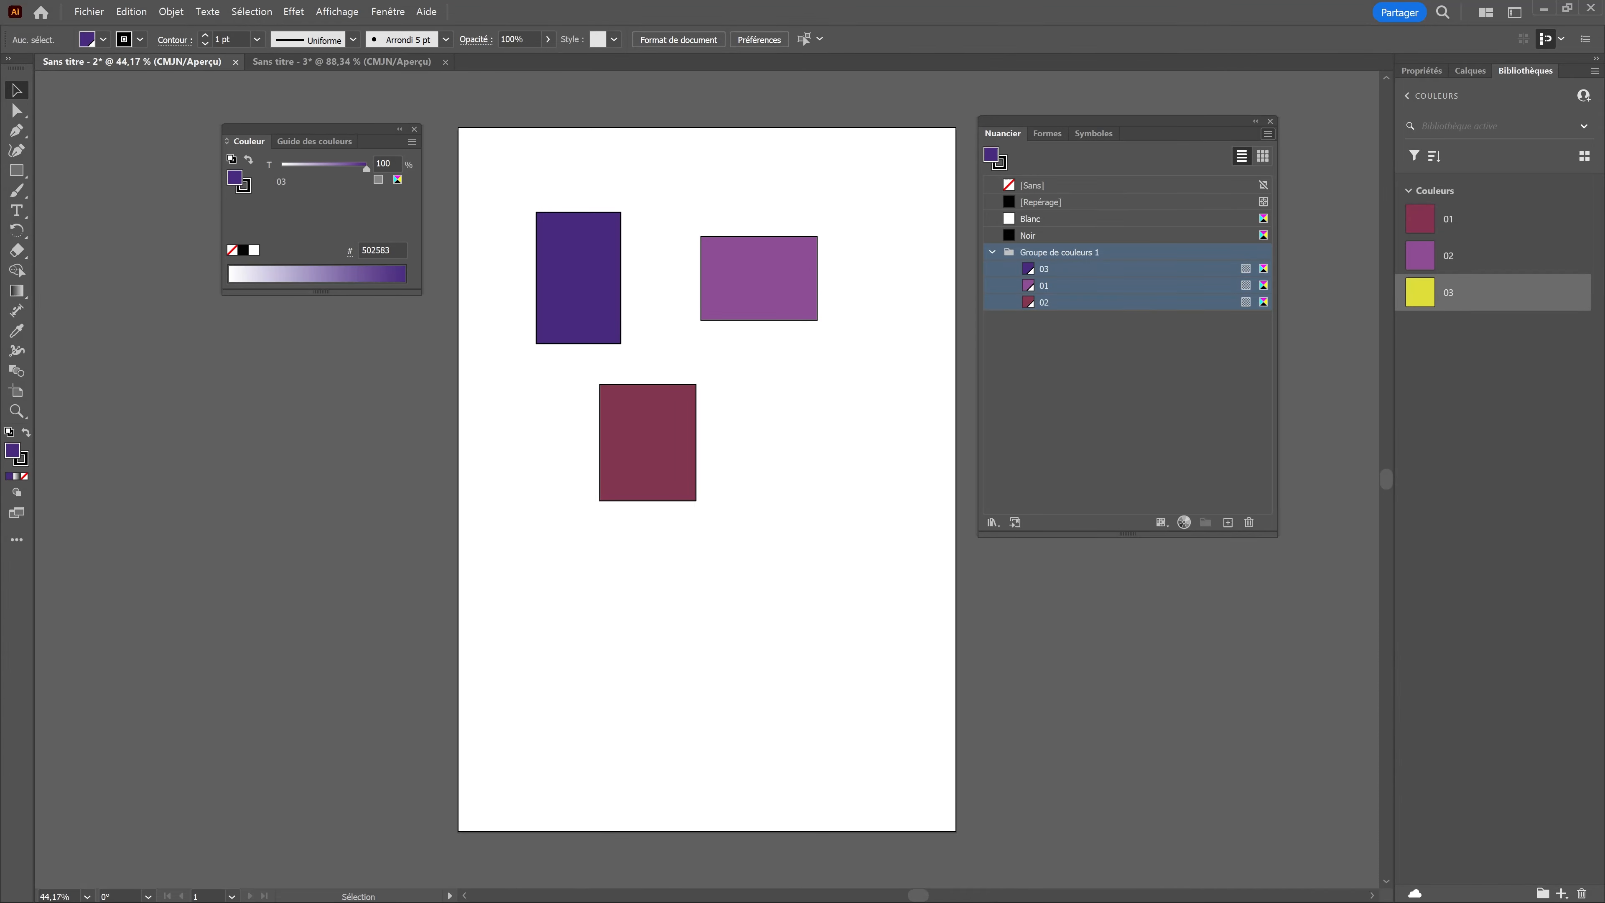
# Step: In document Sans titre - 3, open the user swatch library Test02, add its Groupe de couleurs 1 to the swatches and move the library clear of the artboard
pyautogui.click(333, 61)
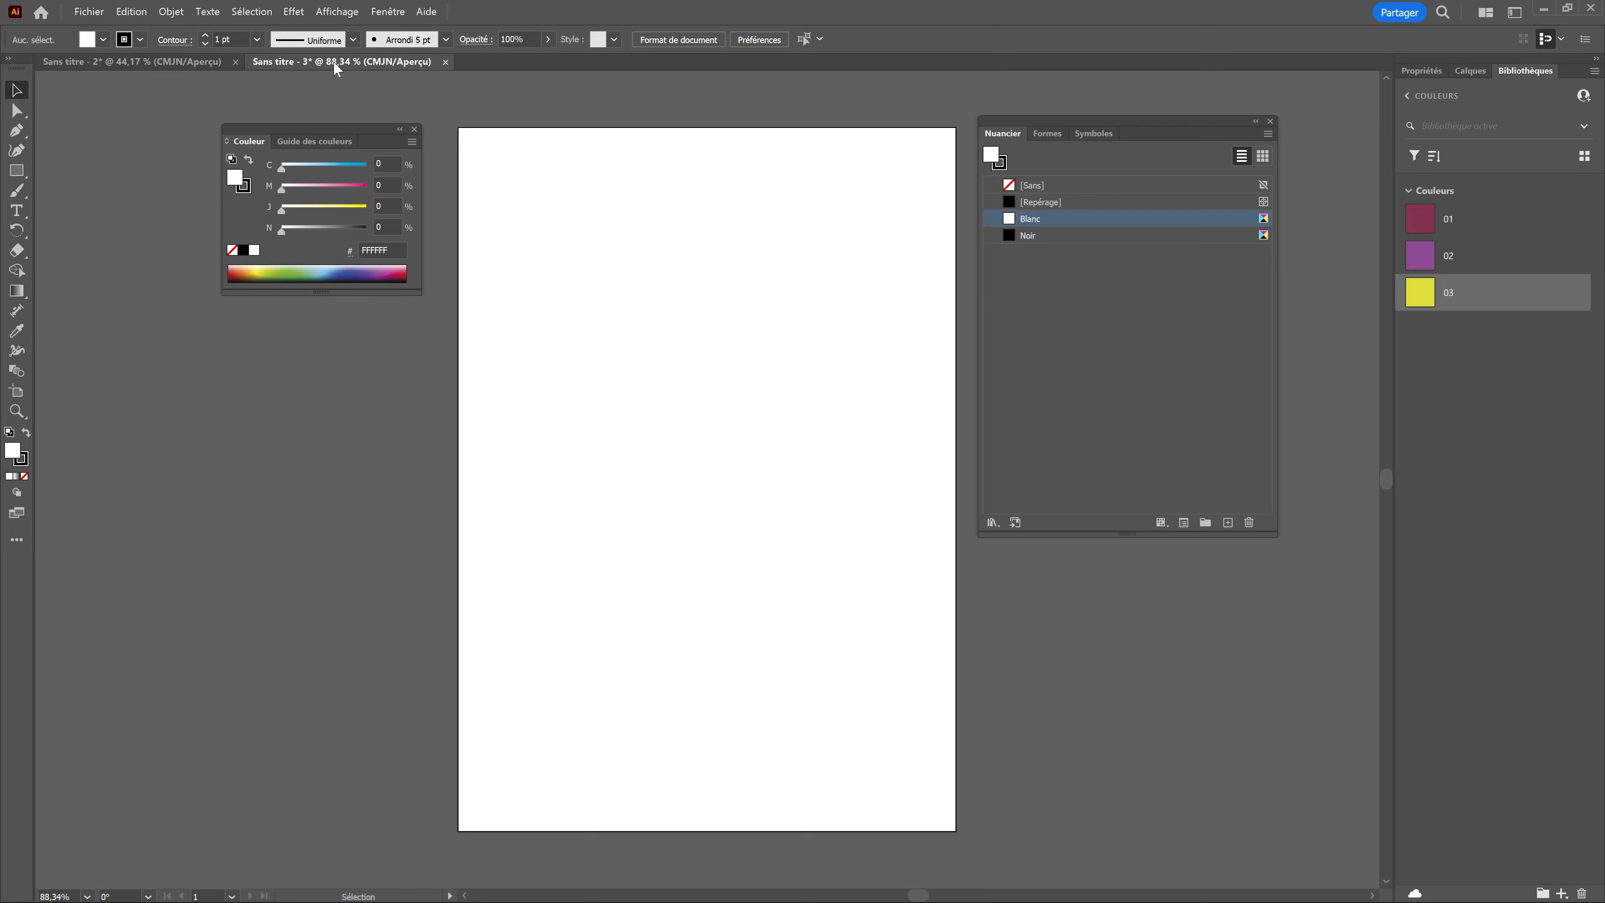
pyautogui.click(1267, 133)
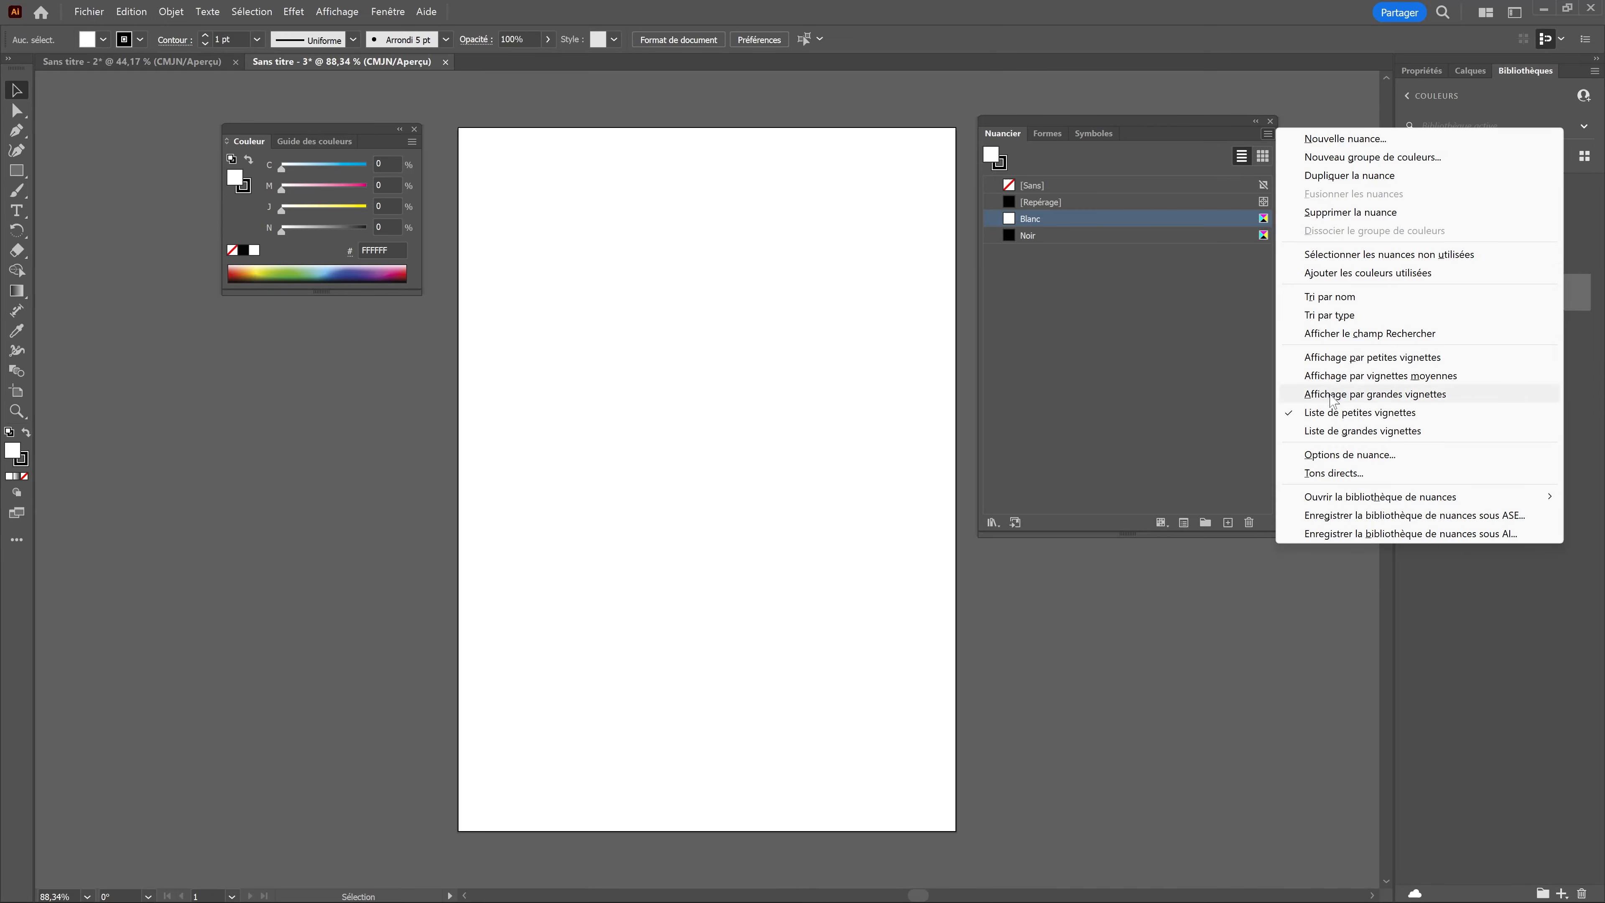
pyautogui.moveTo(1339, 504)
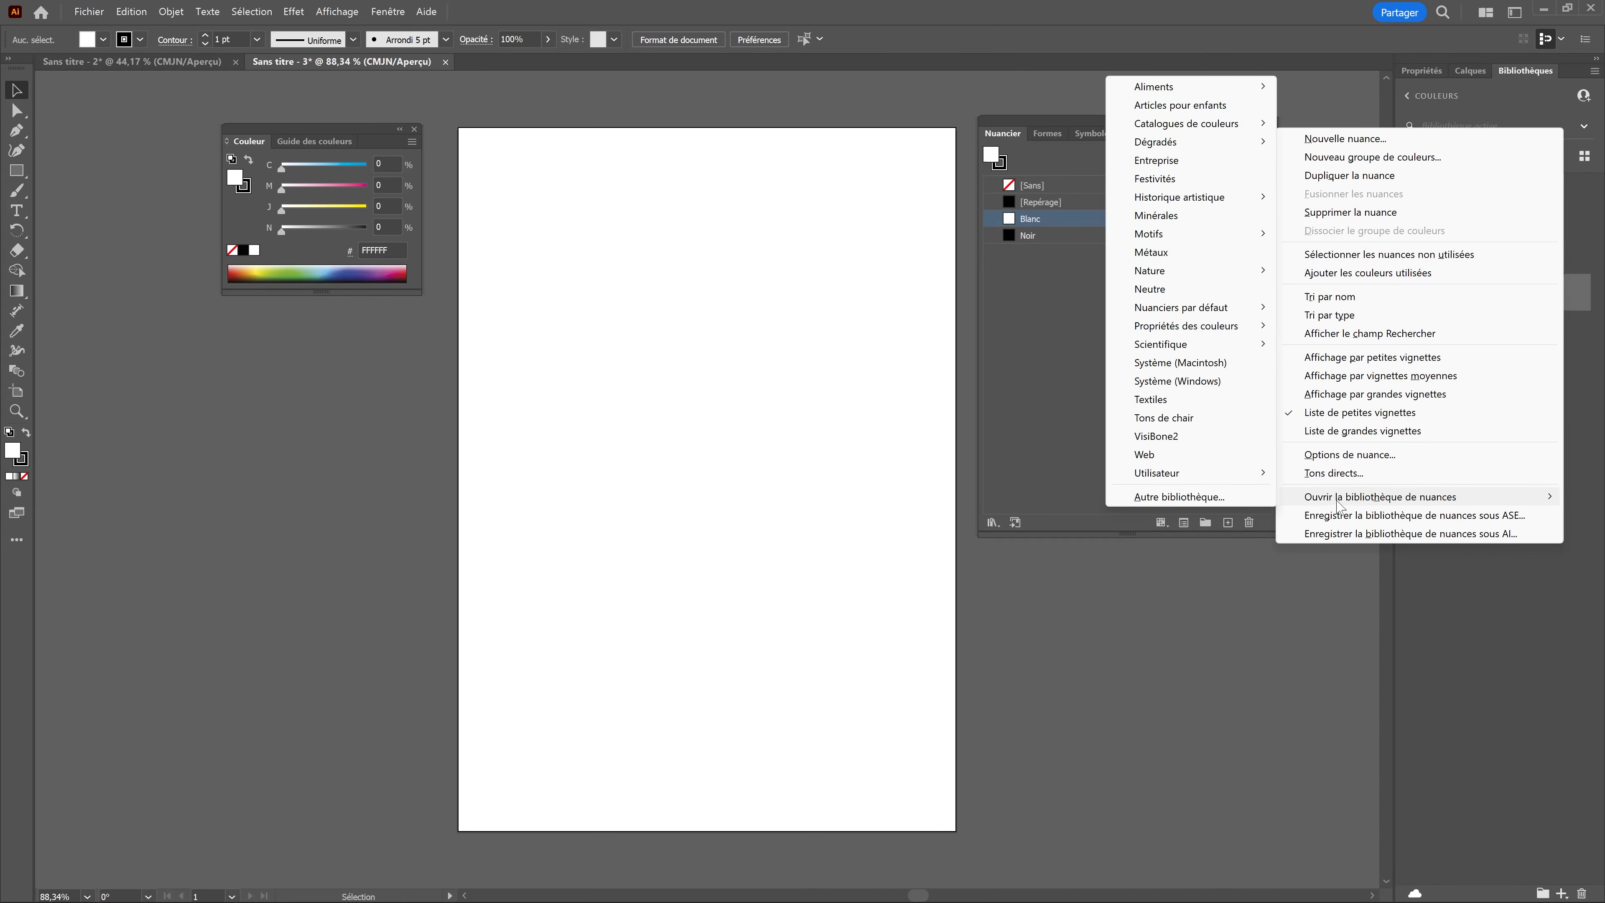
pyautogui.moveTo(1218, 481)
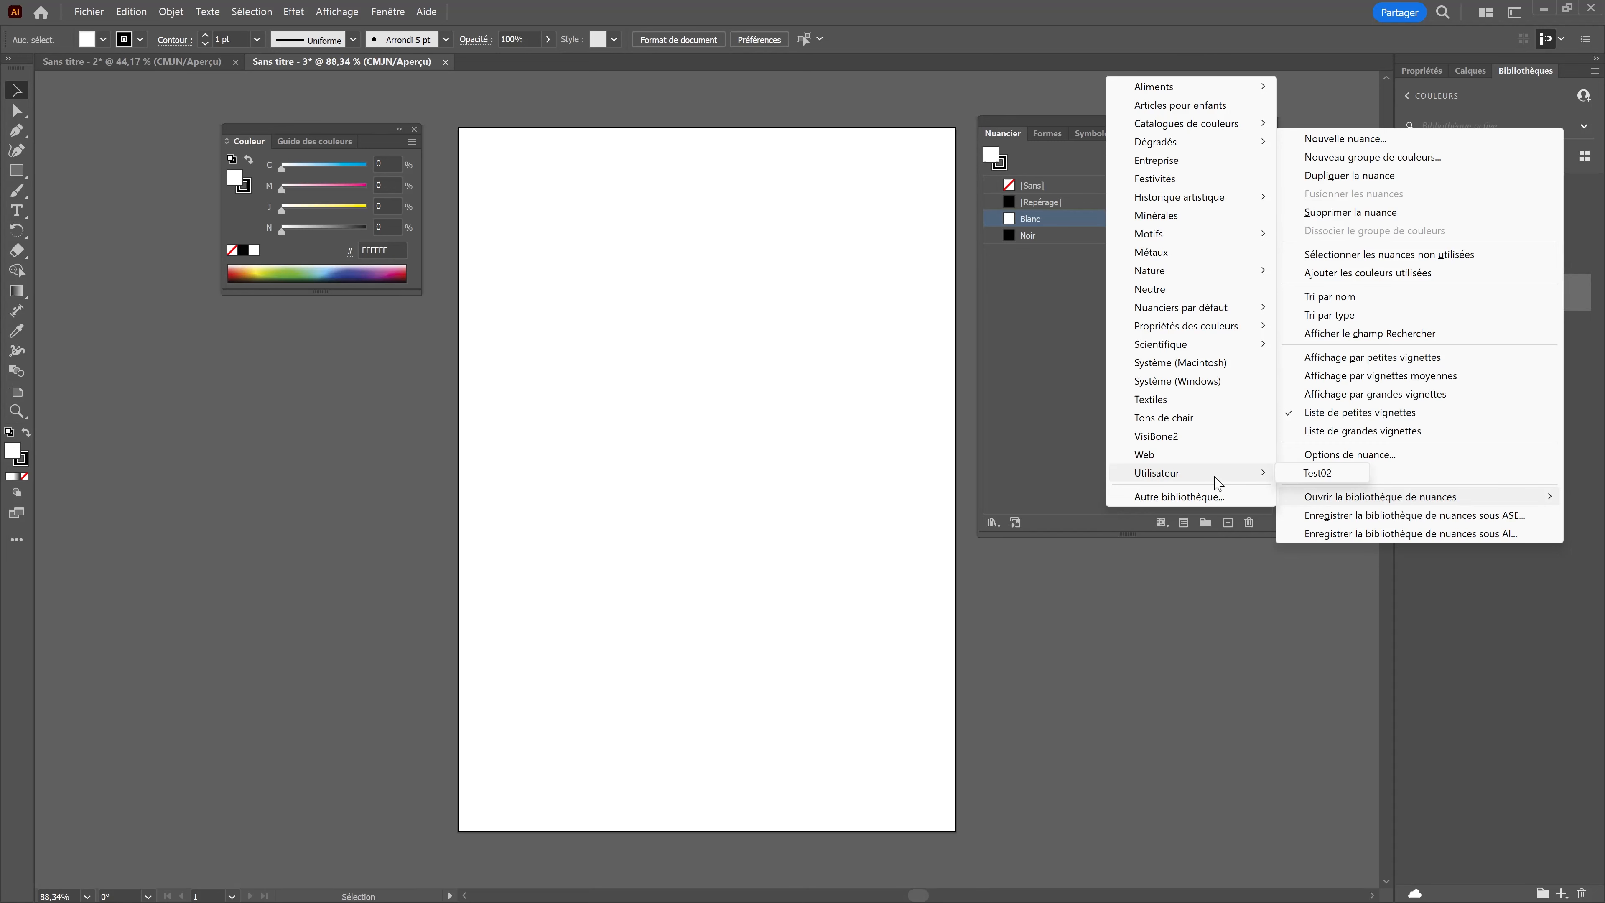
pyautogui.click(1318, 473)
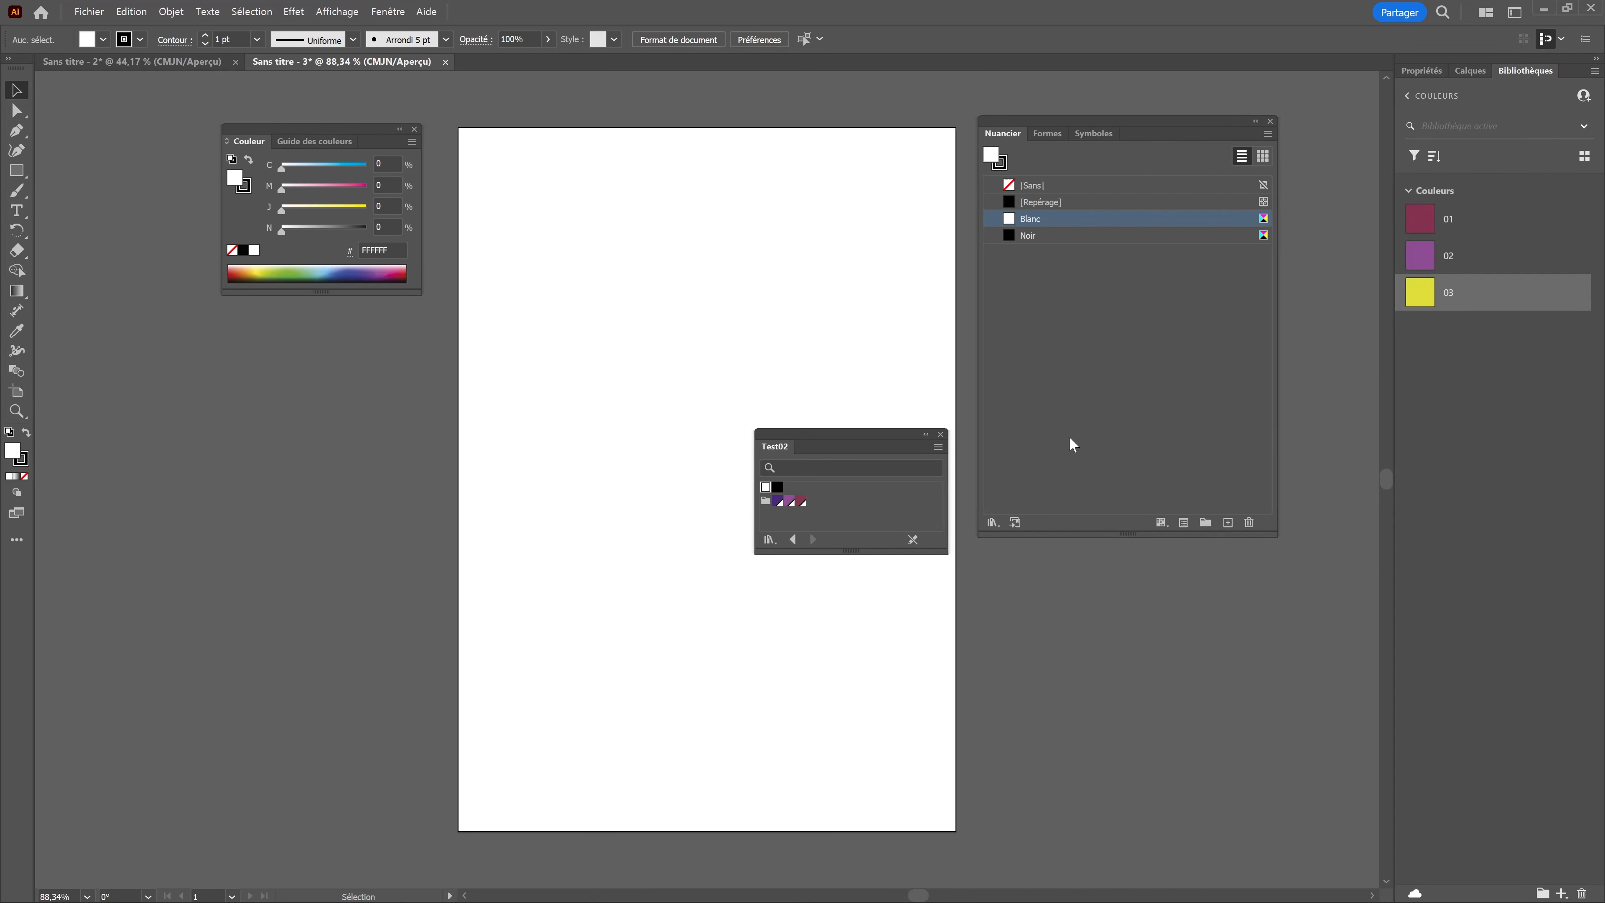
pyautogui.click(765, 501)
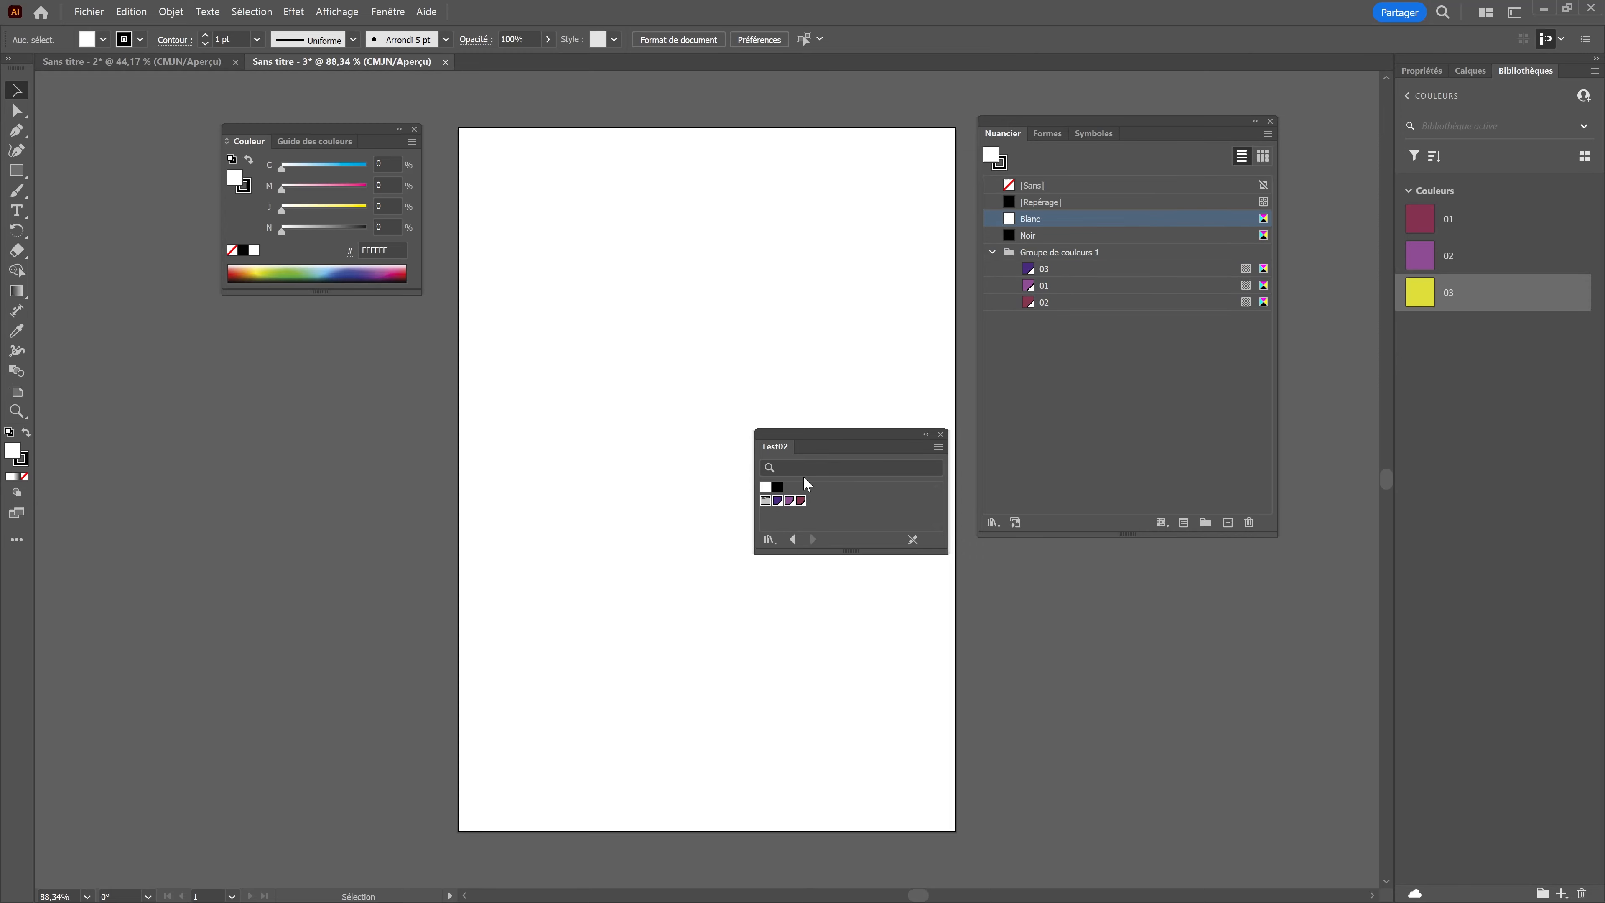
pyautogui.moveTo(852, 450); pyautogui.dragTo(1072, 631)
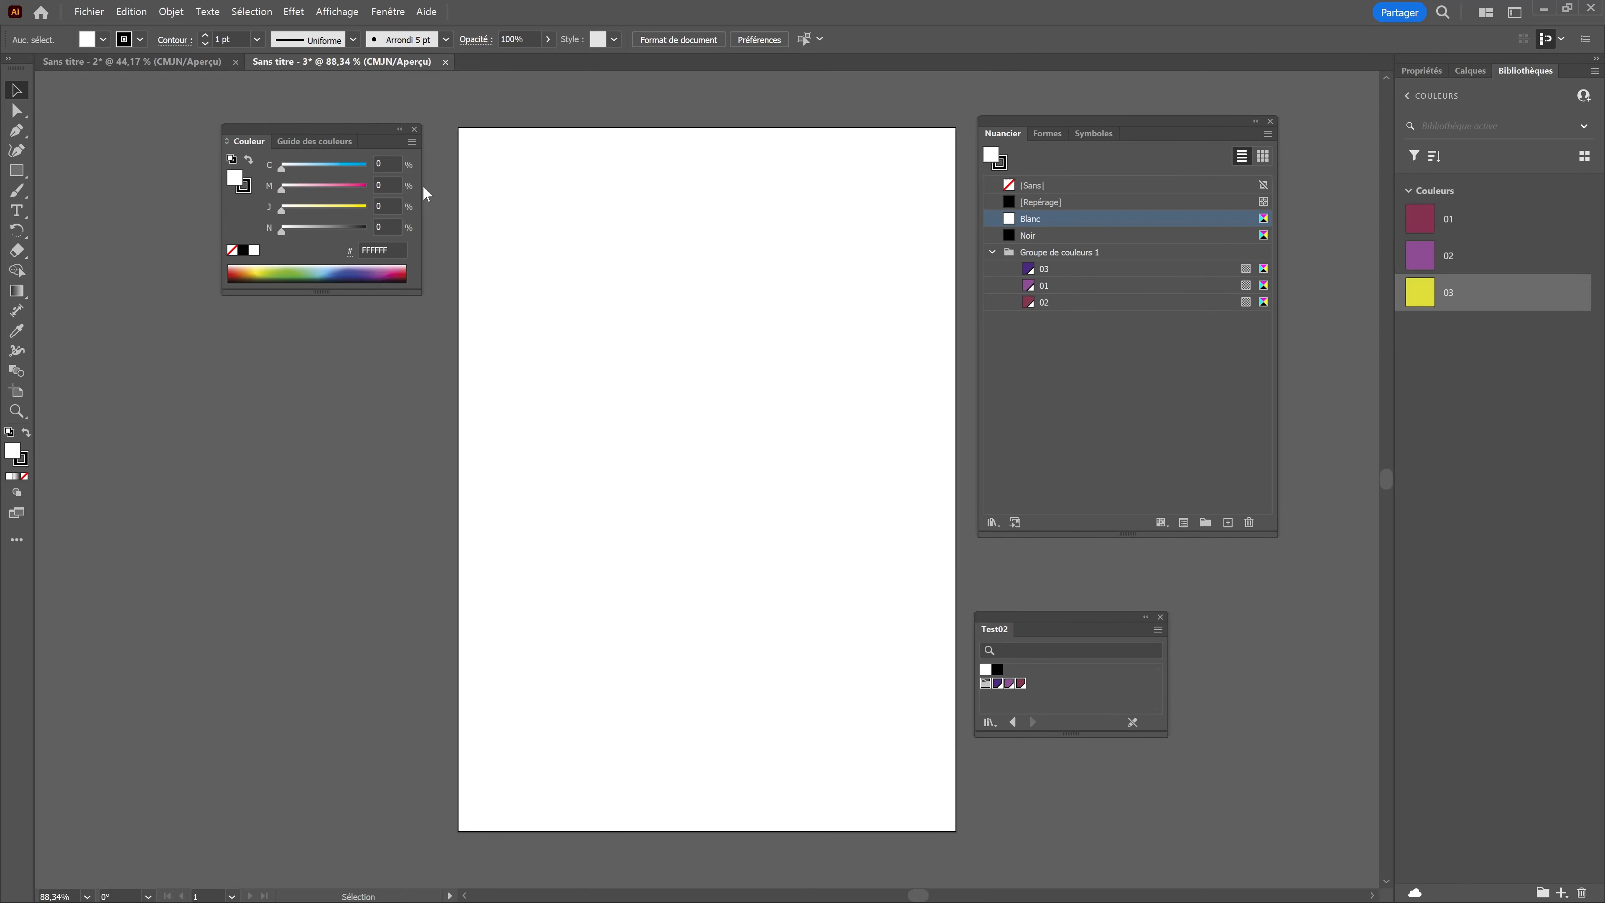
# Step: Compare the swatch lists of documents Sans titre - 2 and Sans titre - 3
pyautogui.click(180, 61)
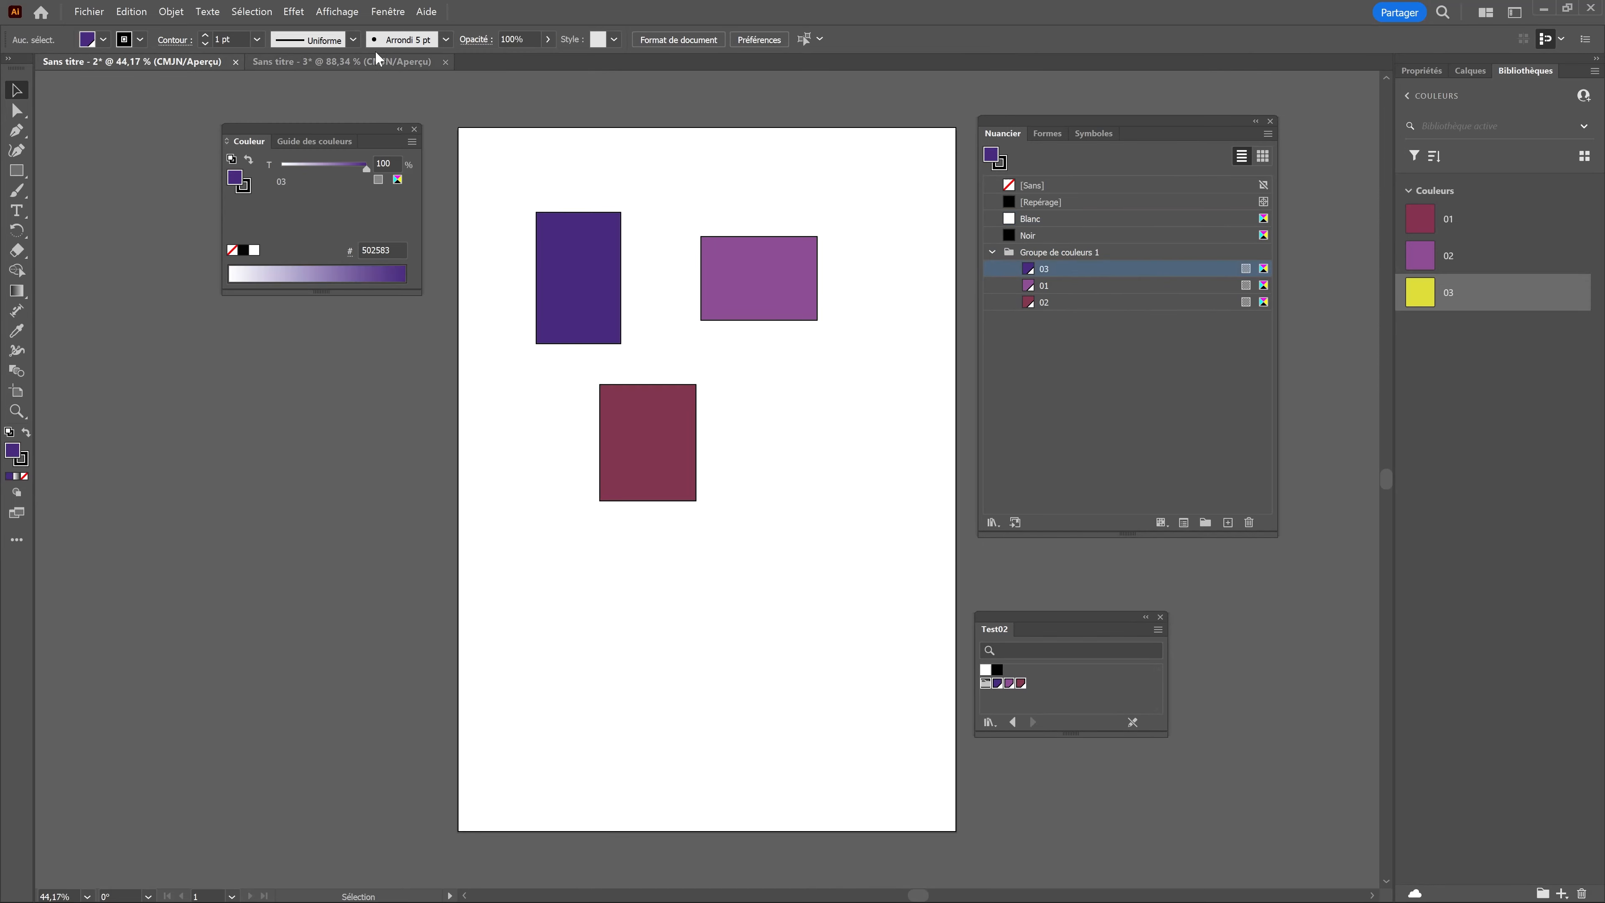
pyautogui.click(346, 61)
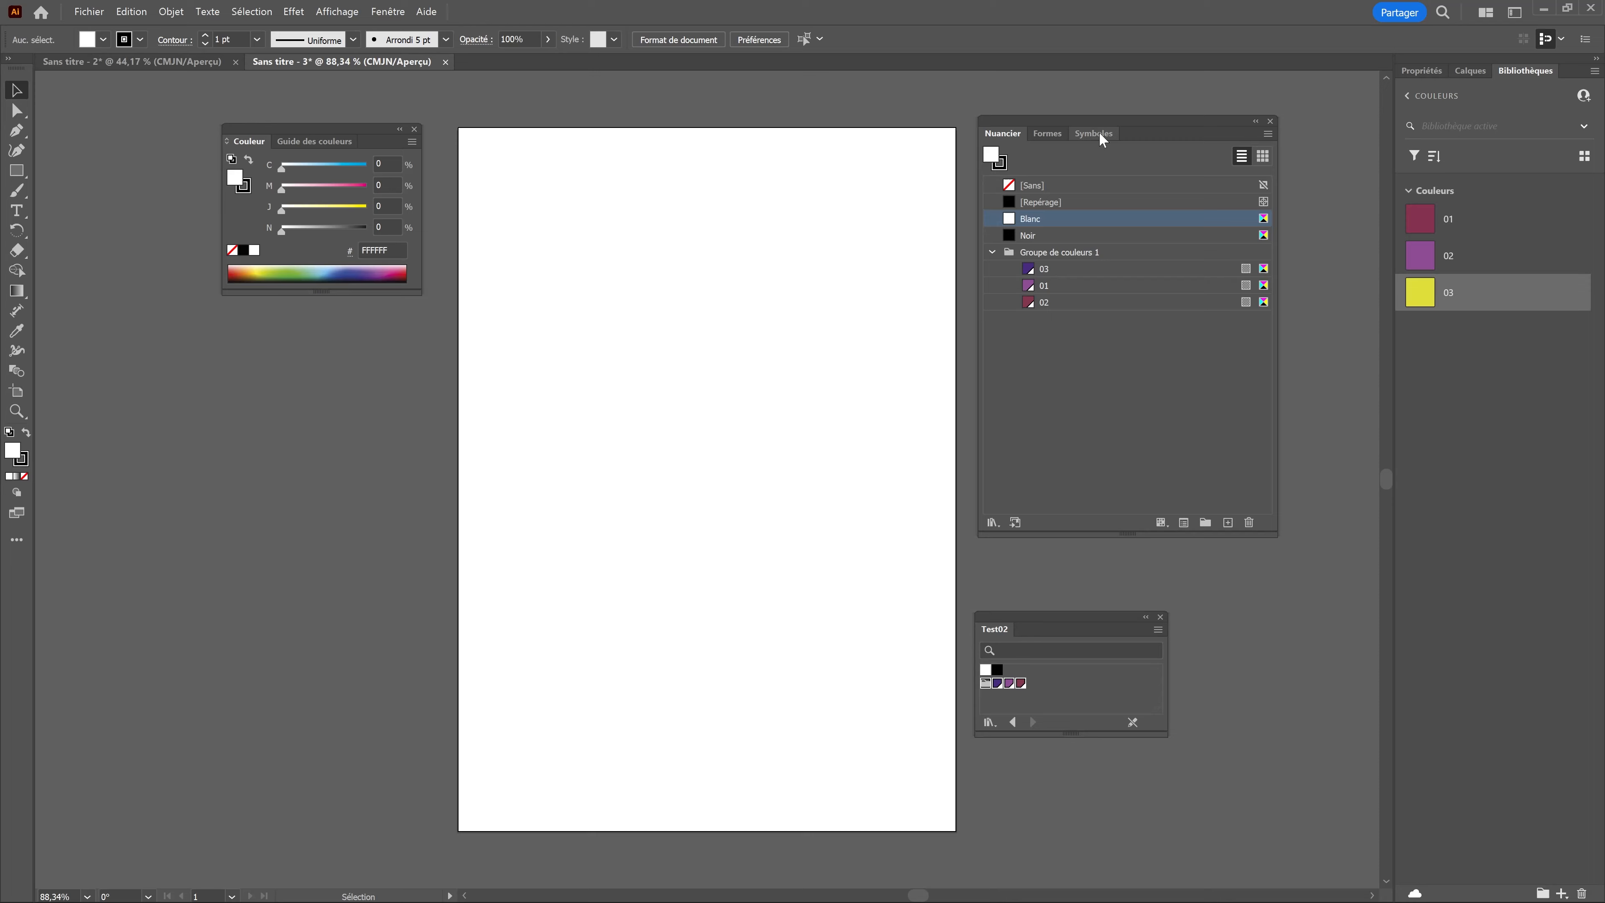
pyautogui.moveTo(1110, 125)
pyautogui.mouseDown()
pyautogui.moveTo(1121, 115)
pyautogui.moveTo(1099, 146)
pyautogui.moveTo(1100, 131)
pyautogui.mouseUp()
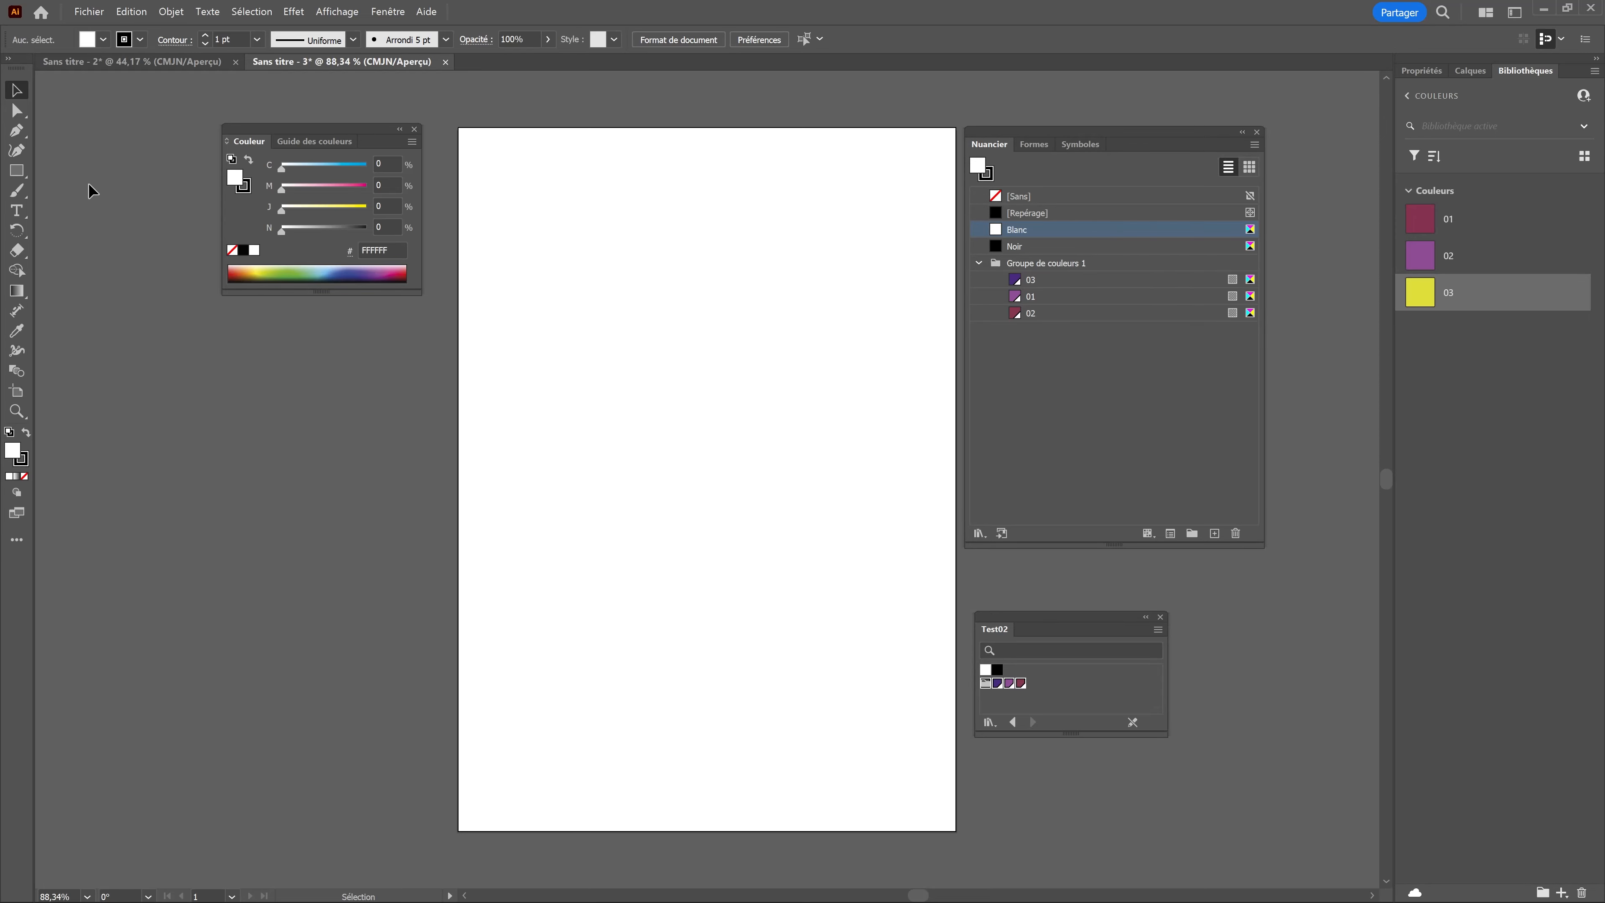
# Step: Draw three ellipses in the upper half of the artboard, two about 55 × 58 mm and one about 58 × 54 mm
pyautogui.click(16, 170)
pyautogui.moveTo(20, 178); pyautogui.dragTo(163, 213)
pyautogui.moveTo(790, 175); pyautogui.dragTo(919, 310)
pyautogui.click(590, 340)
pyautogui.press('Return')
pyautogui.moveTo(563, 169); pyautogui.dragTo(700, 295)
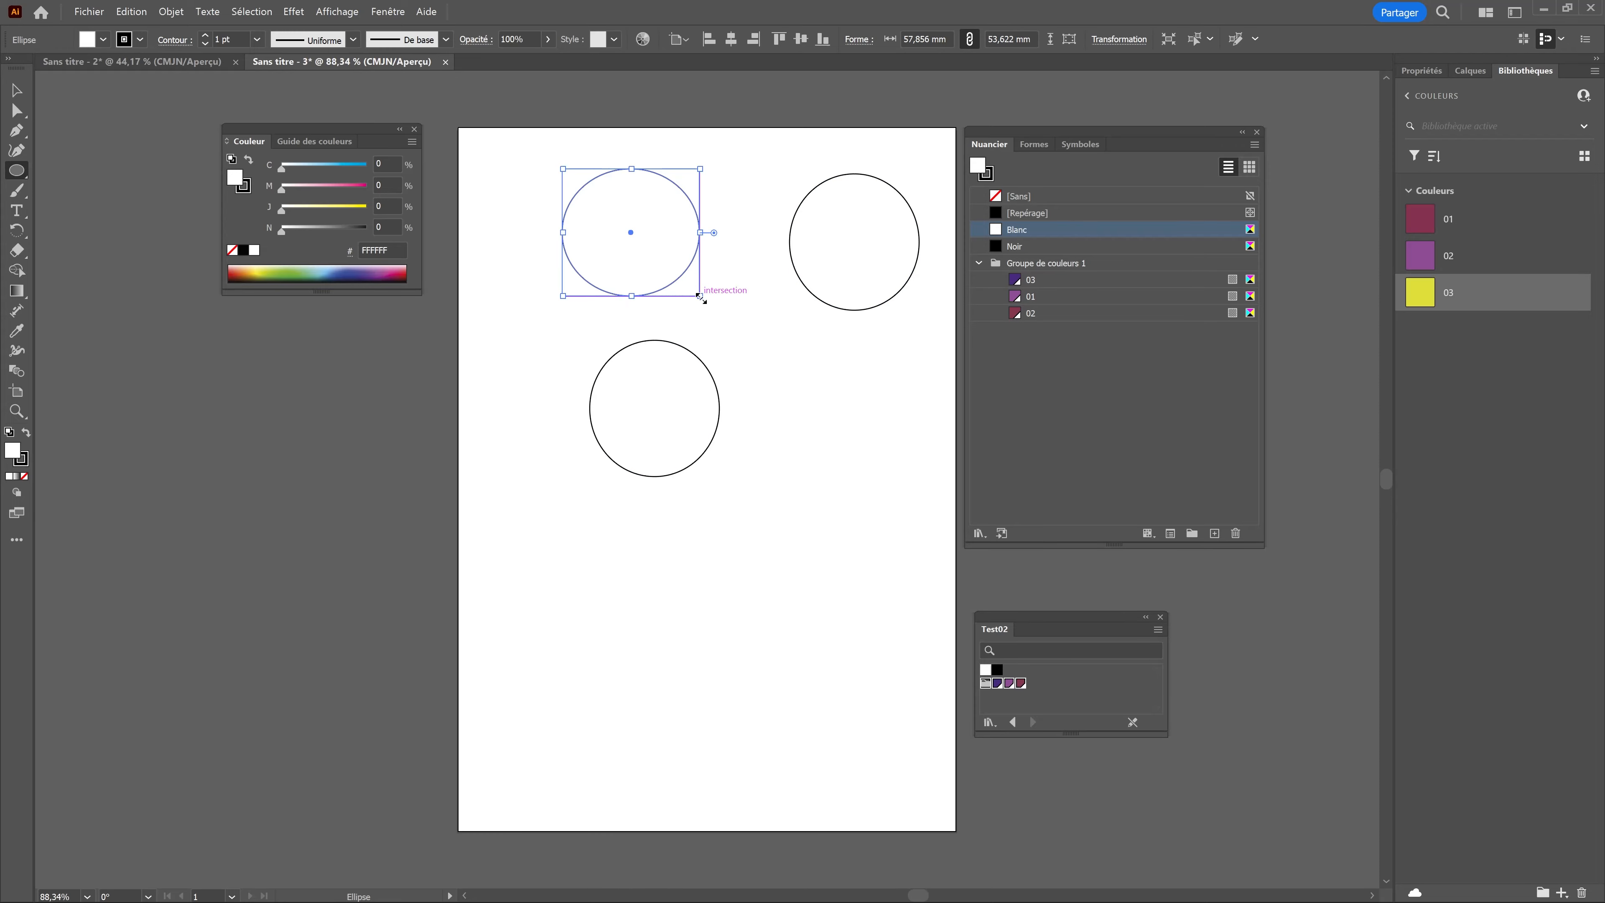
# Step: Fill the upper ellipses with global swatches 03 and 01 and the lower one with 02, and duplicate the lower ellipse beside it
pyautogui.click(1022, 286)
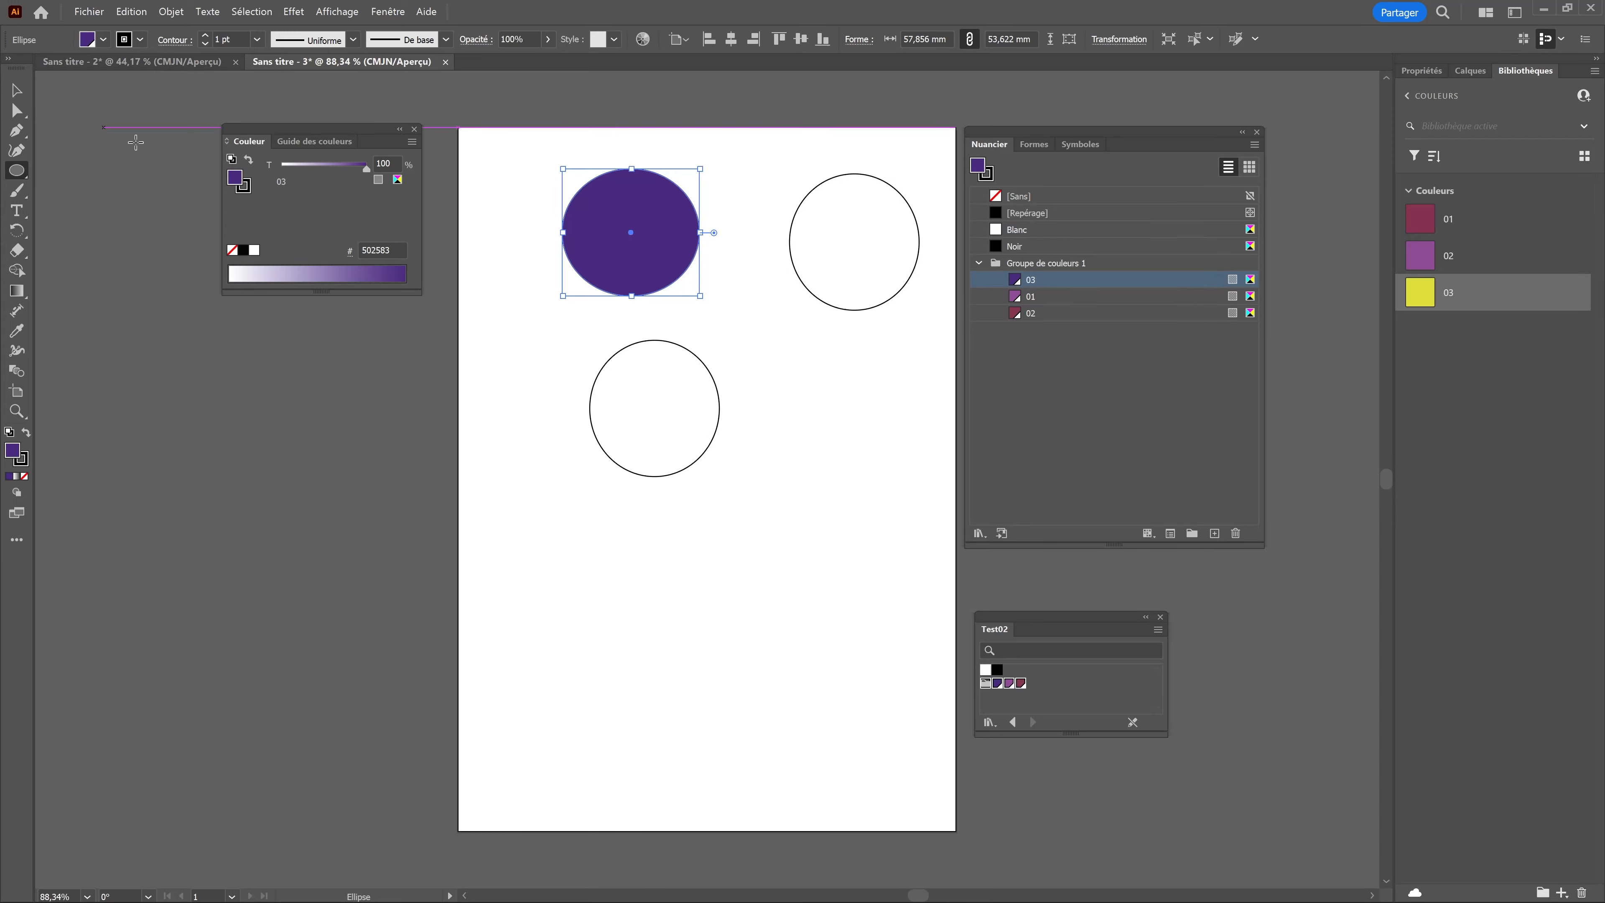
pyautogui.click(17, 90)
pyautogui.click(841, 259)
pyautogui.click(1016, 297)
pyautogui.click(679, 405)
pyautogui.click(1016, 313)
pyautogui.moveTo(714, 438); pyautogui.dragTo(848, 462)
pyautogui.click(1039, 414)
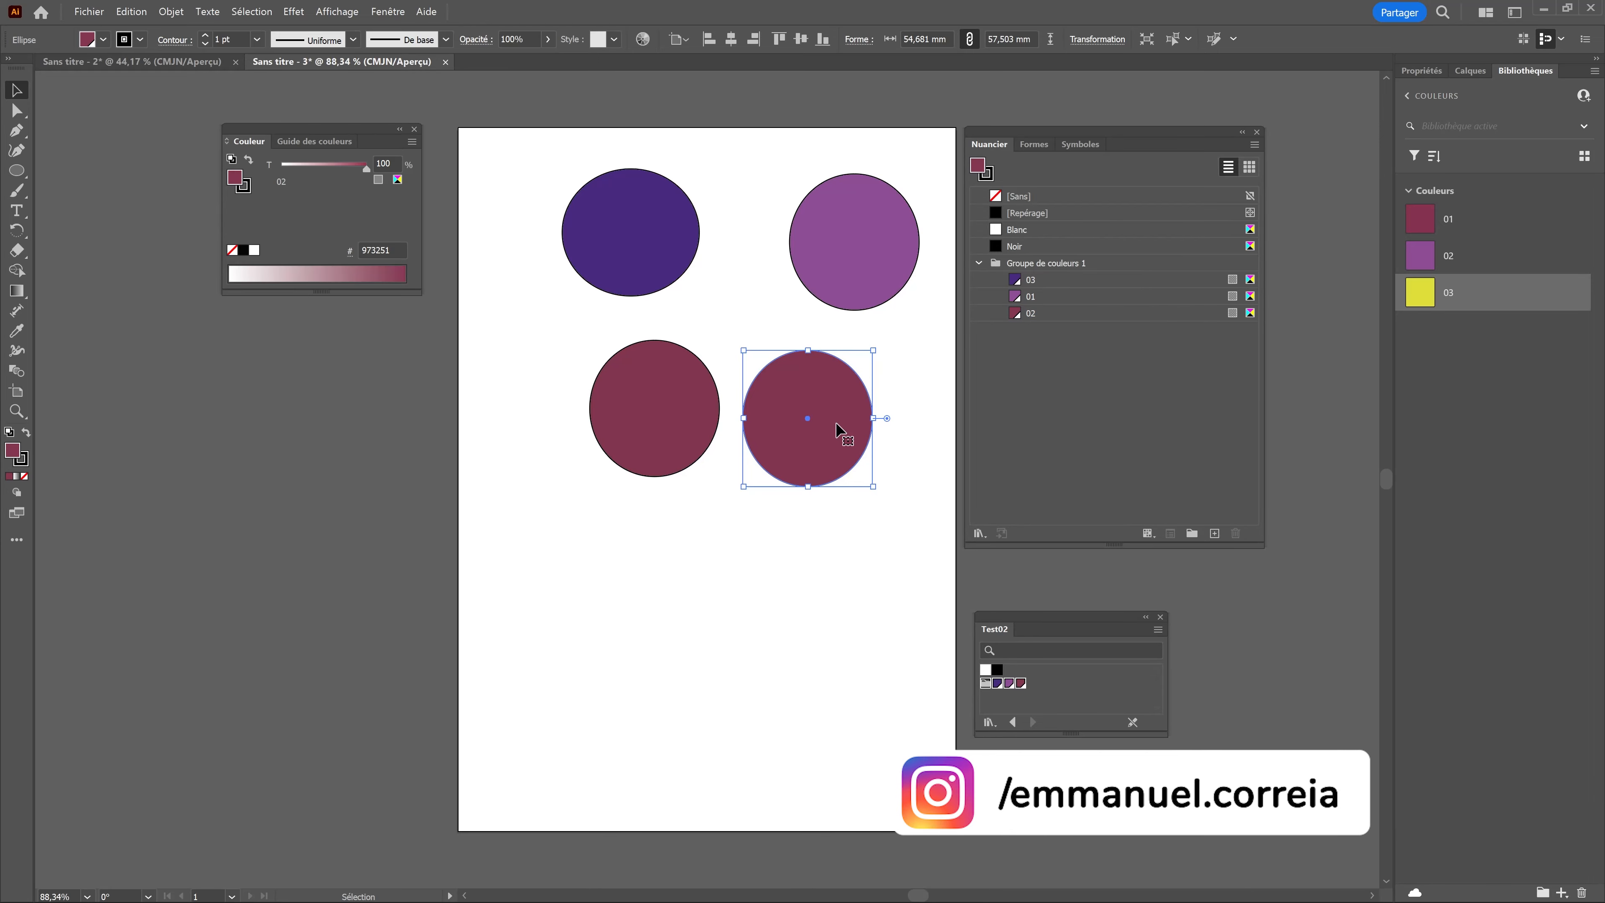
# Step: Edit global swatch 02 in TSL mode to a green with T 130, S 86 and L 88
pyautogui.doubleClick(1016, 314)
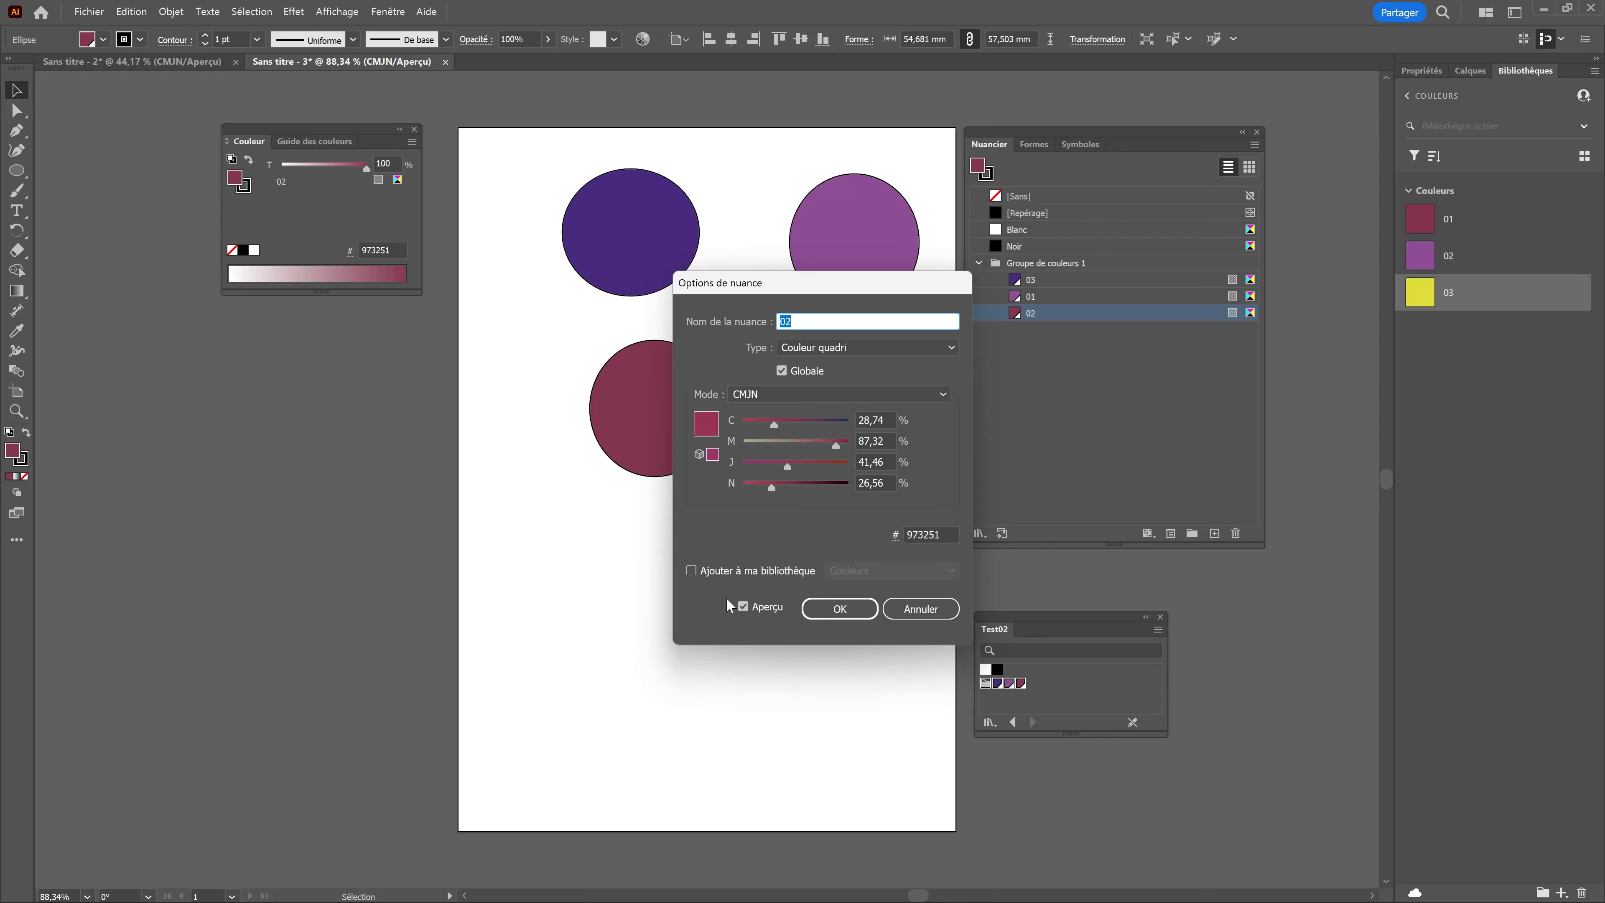
pyautogui.moveTo(834, 514); pyautogui.dragTo(368, 578)
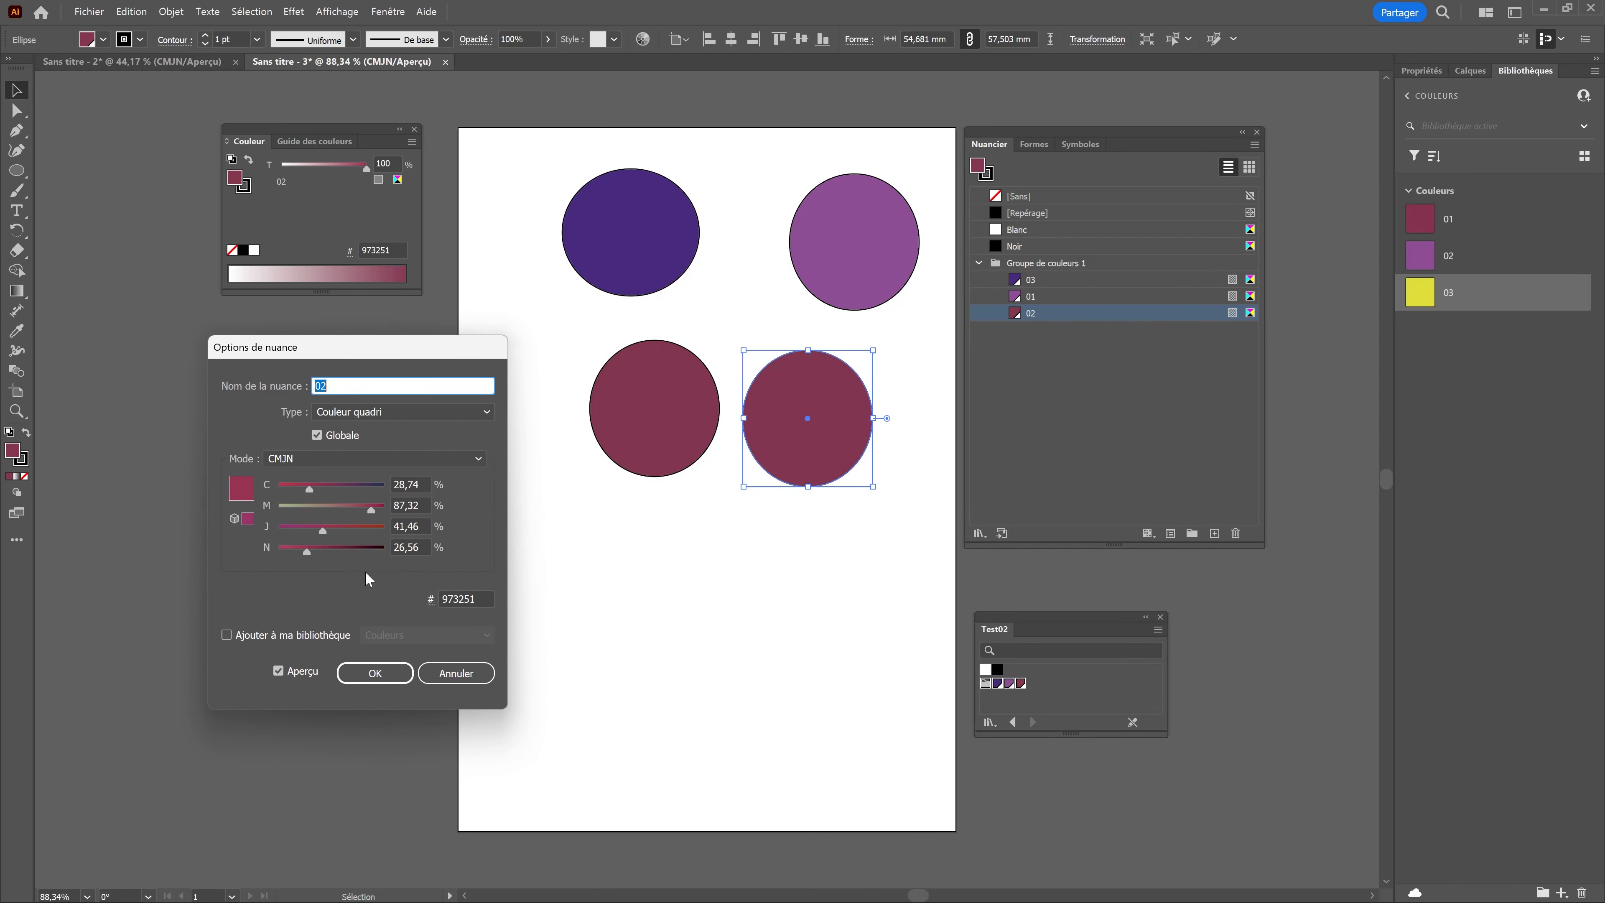
pyautogui.click(341, 459)
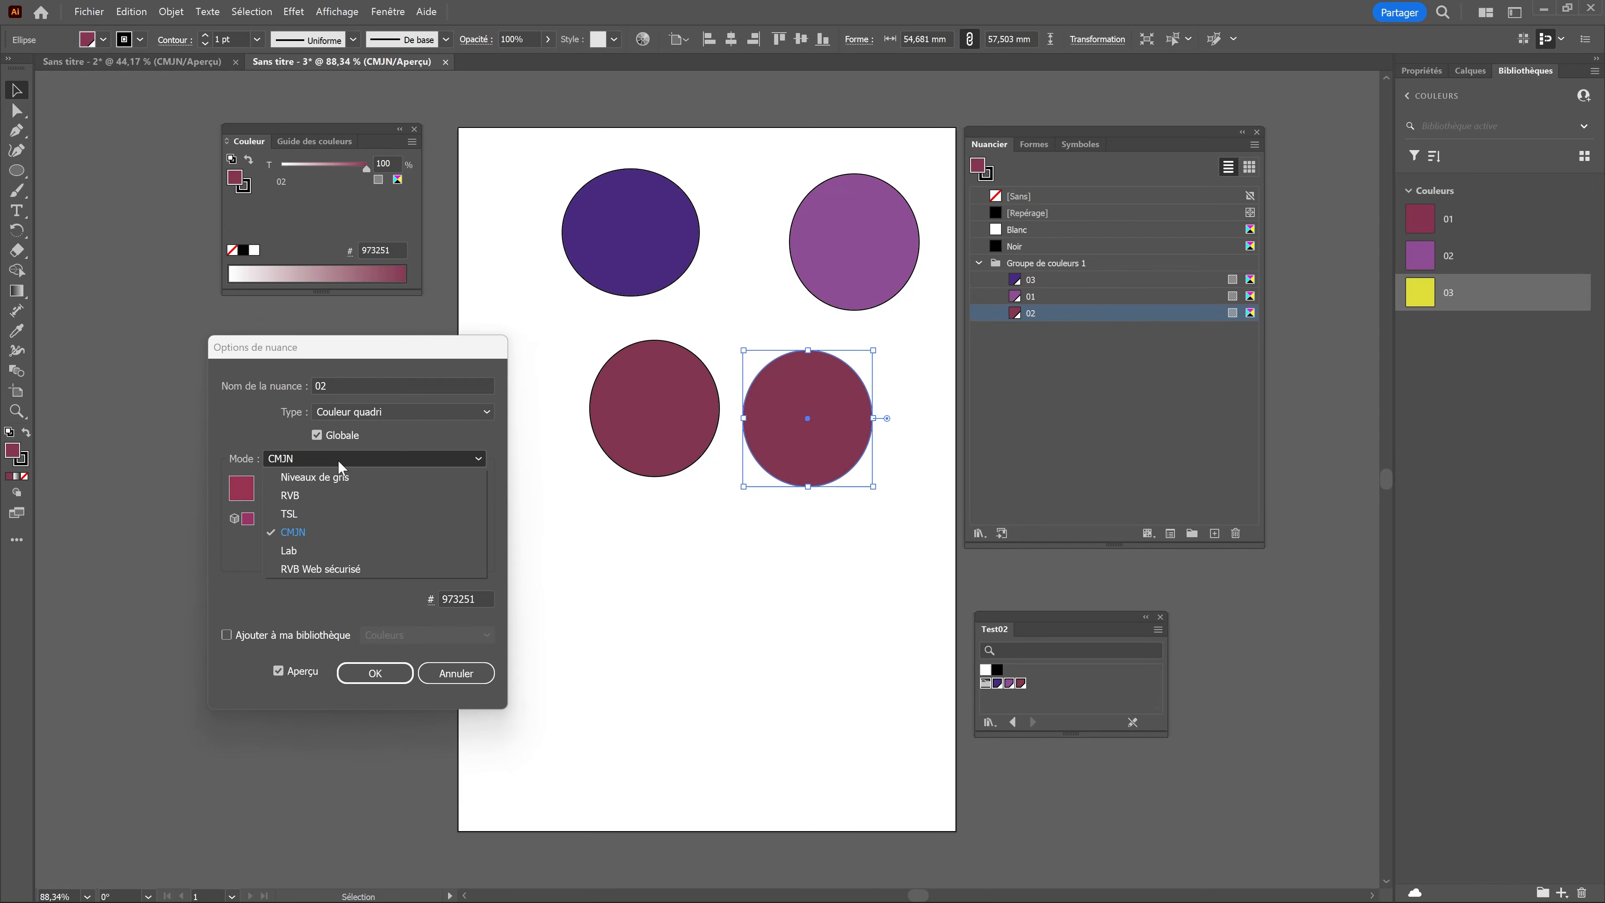
pyautogui.click(304, 515)
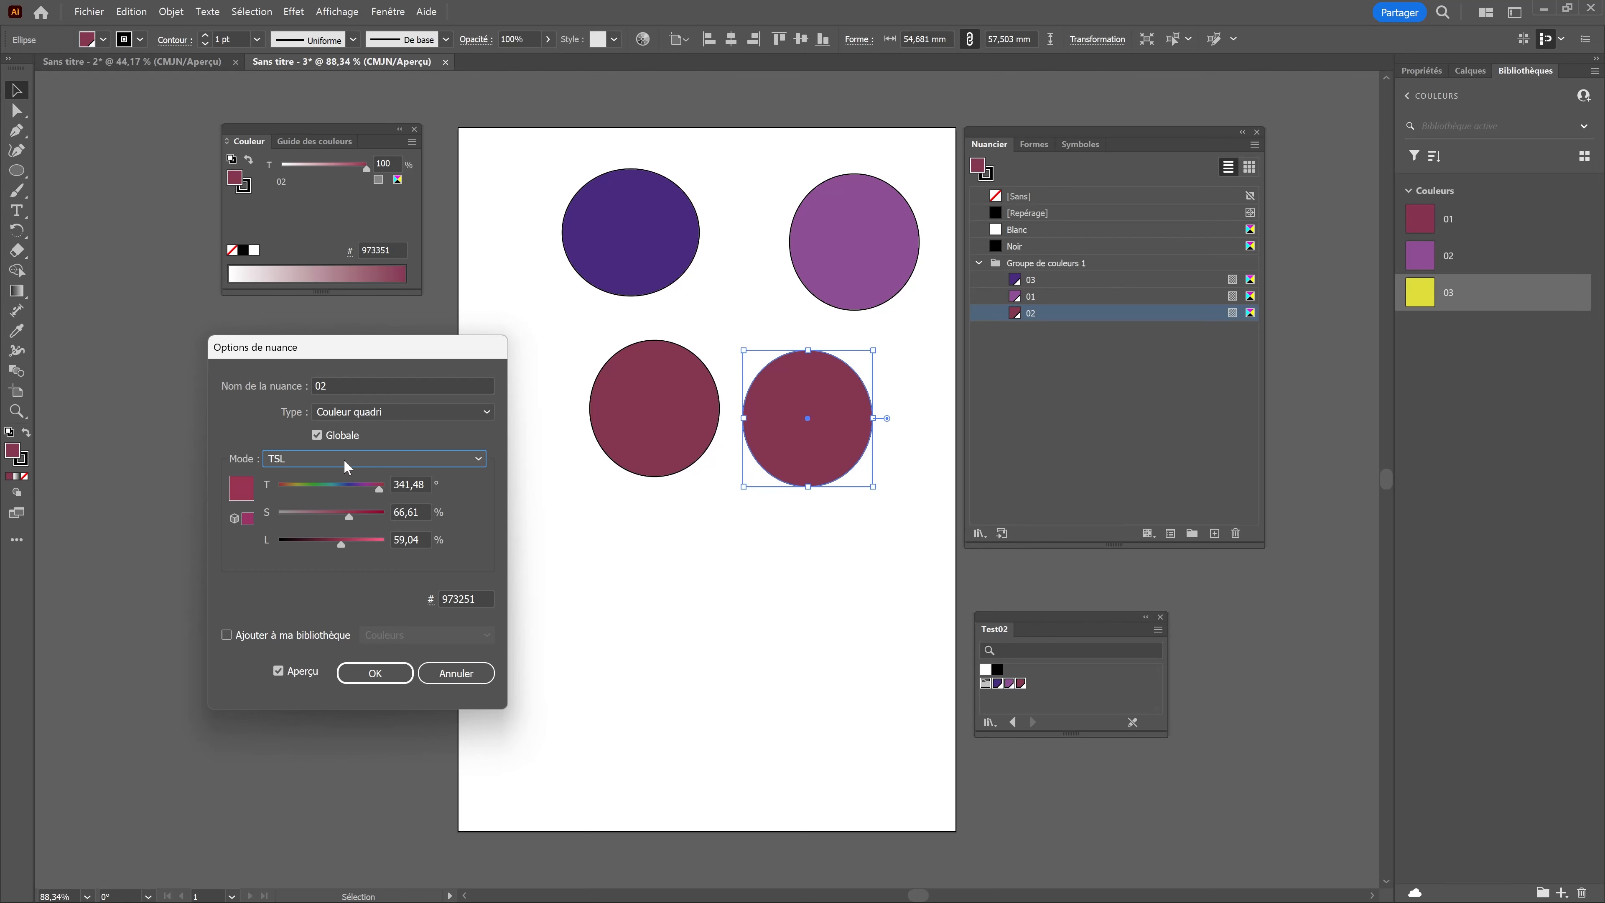
pyautogui.moveTo(341, 487); pyautogui.dragTo(371, 544)
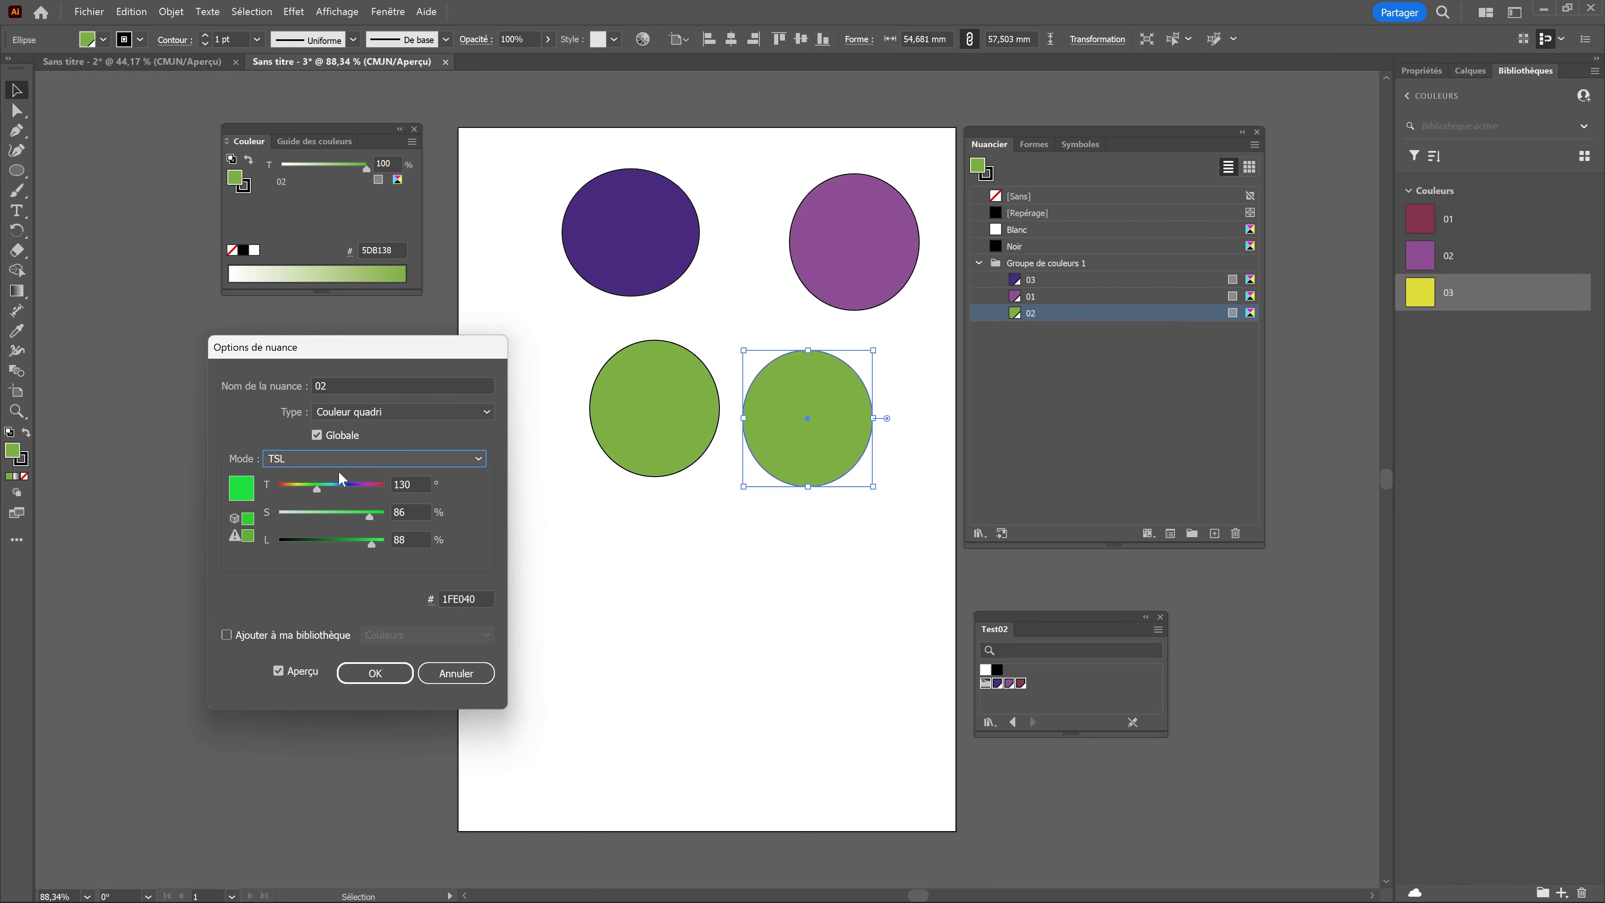
pyautogui.click(375, 674)
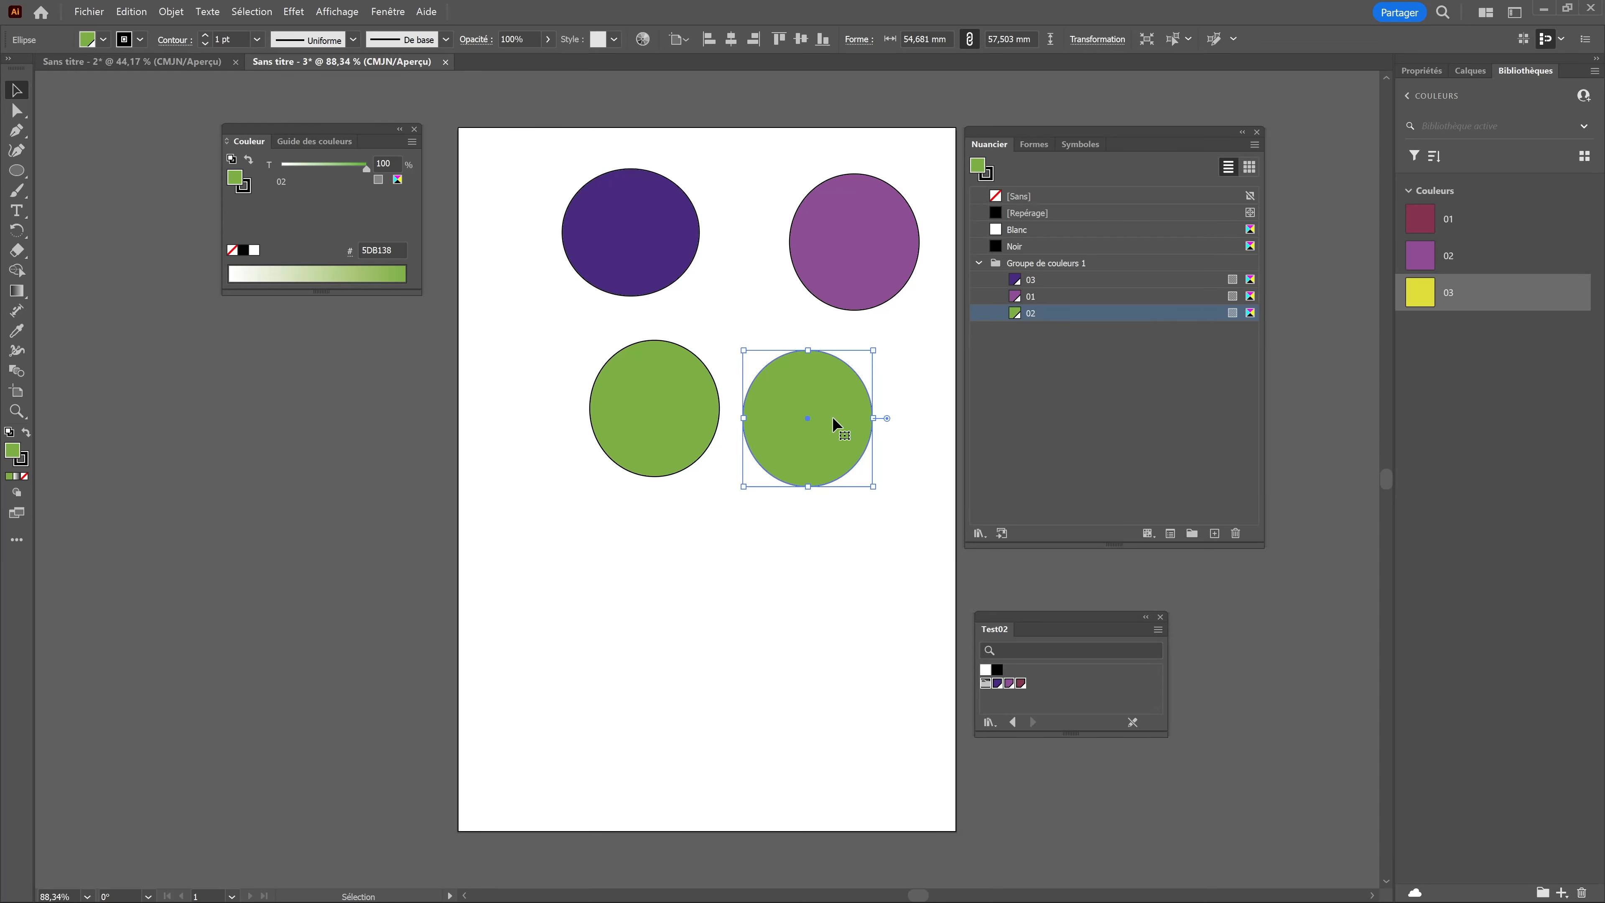
# Step: Paste the copied green ellipse into Sans titre - 2, merging the conflicting swatch 02, and place it beside the dark red rectangle
pyautogui.click(191, 63)
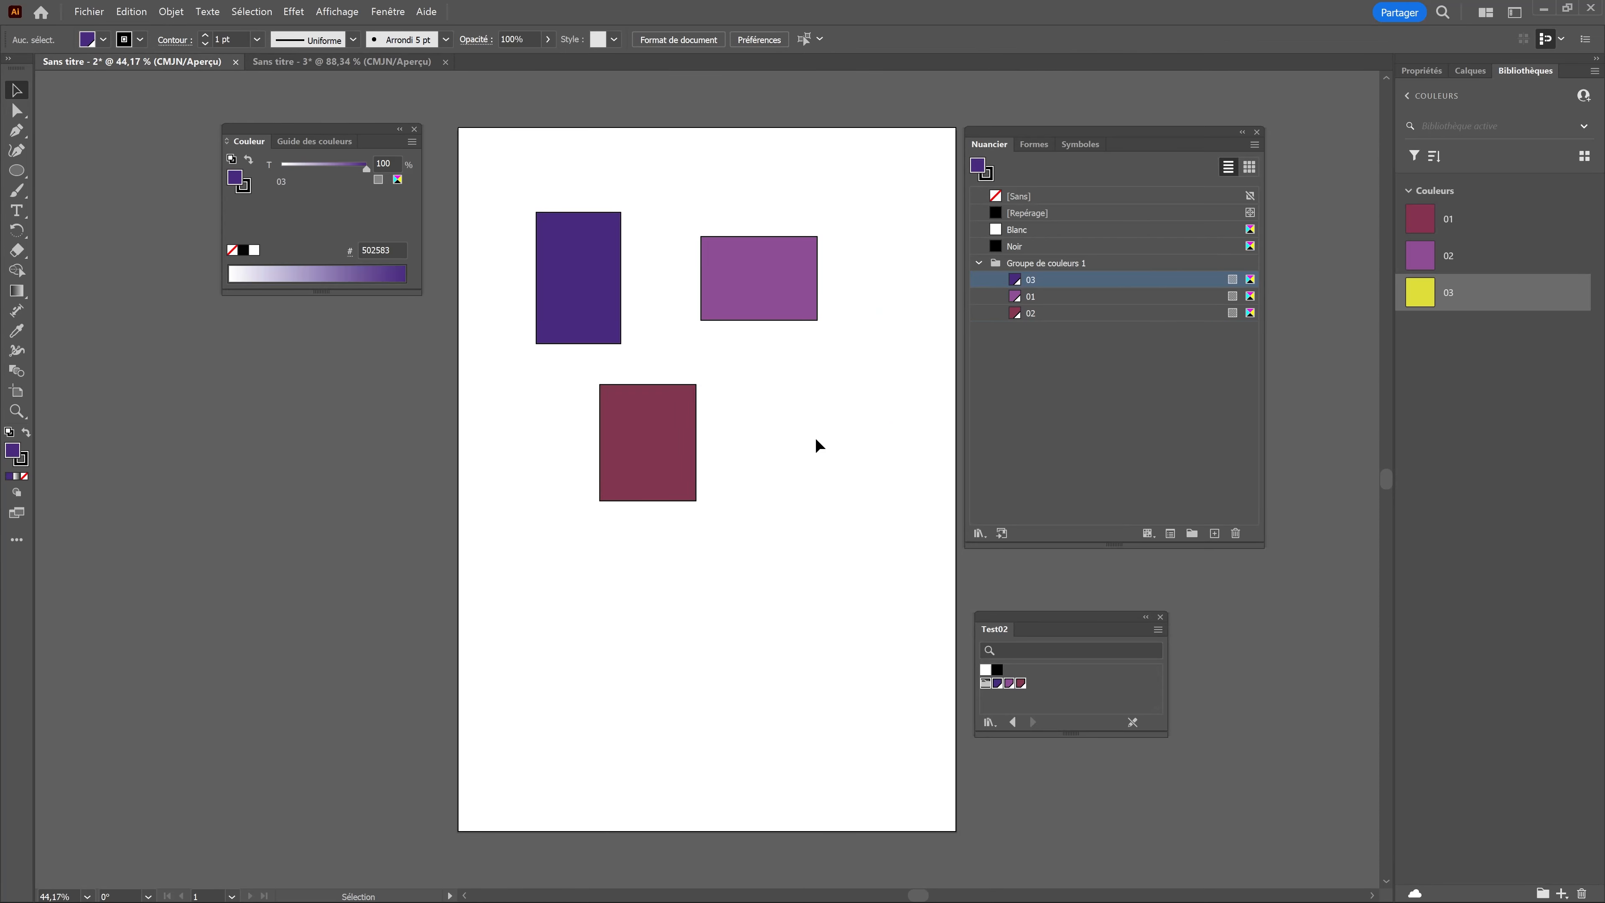
pyautogui.press('a')
pyautogui.hotkey('ctrl', 'v')
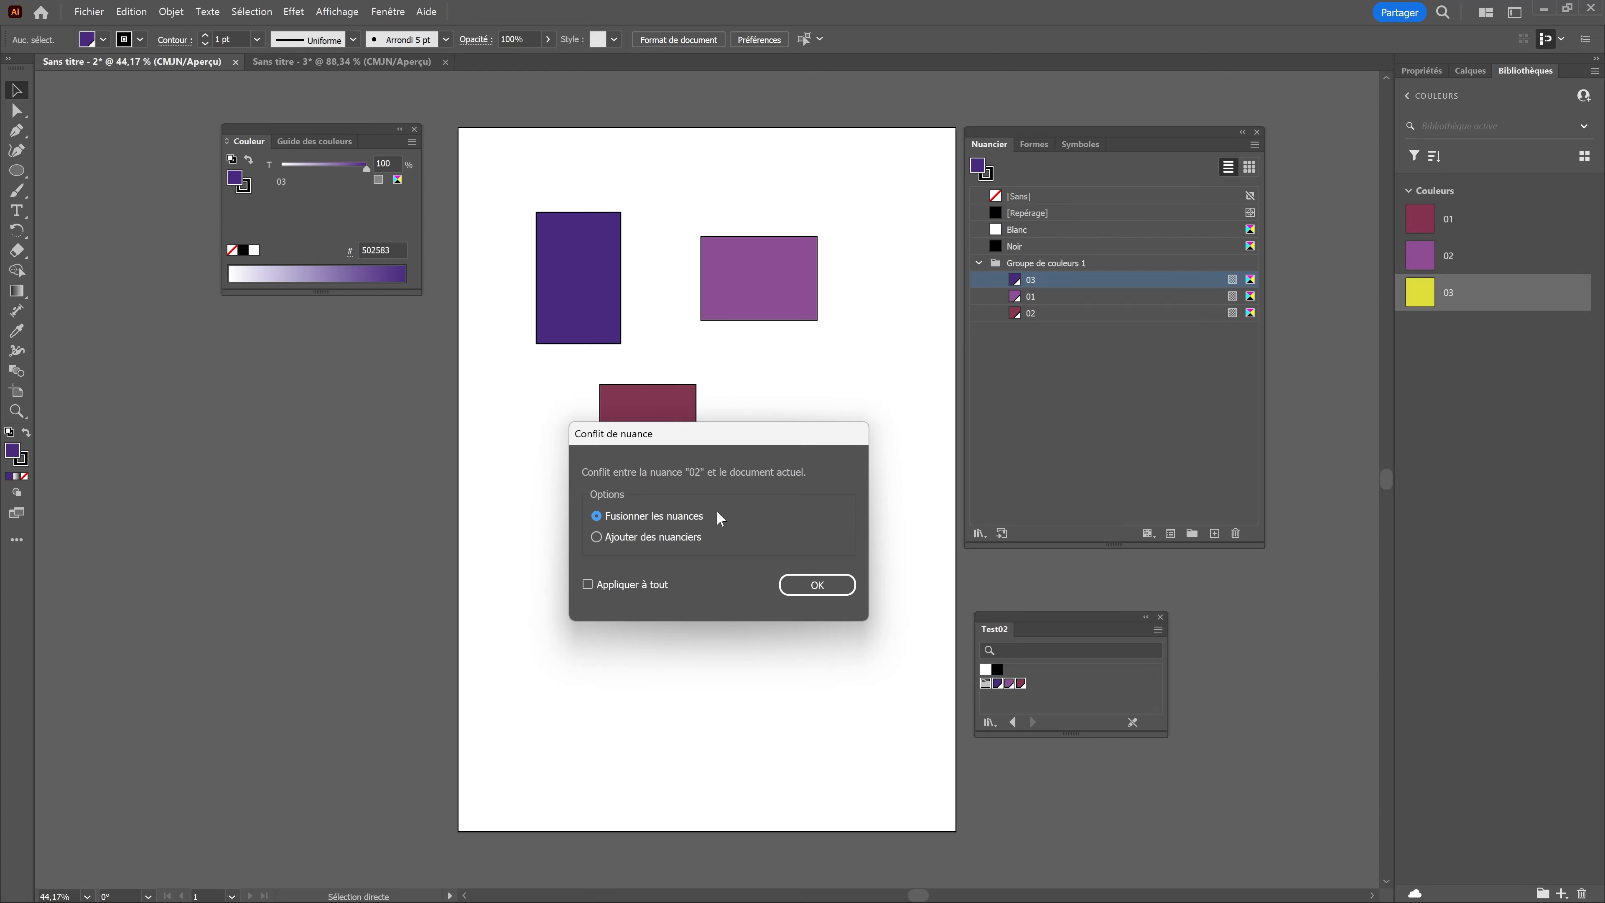
pyautogui.moveTo(711, 453); pyautogui.dragTo(393, 414)
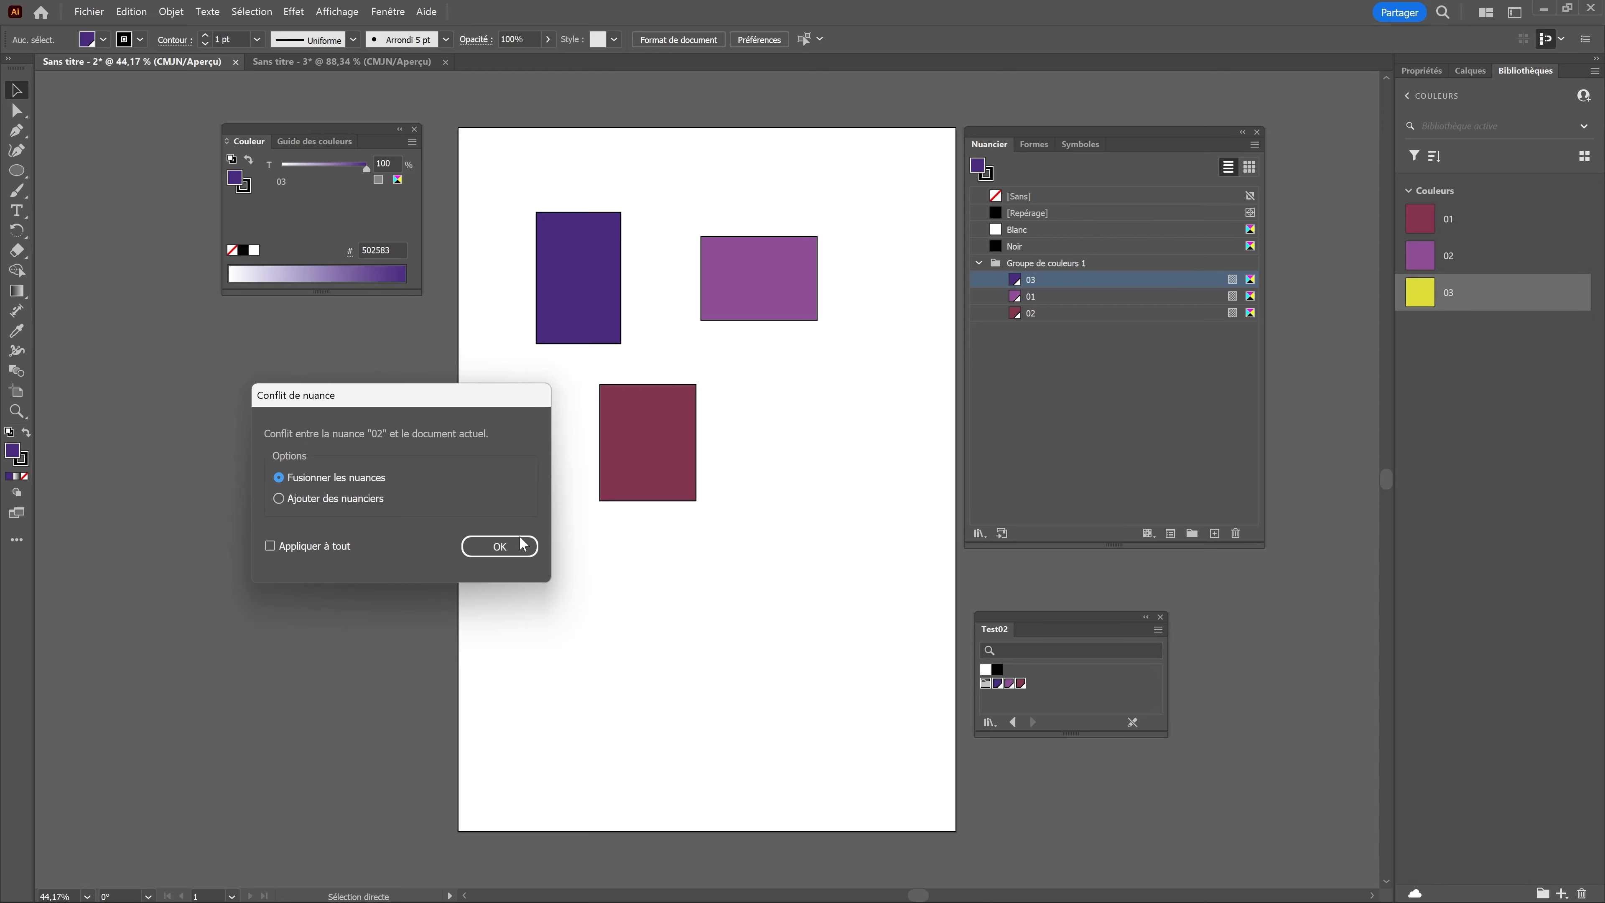
pyautogui.click(506, 548)
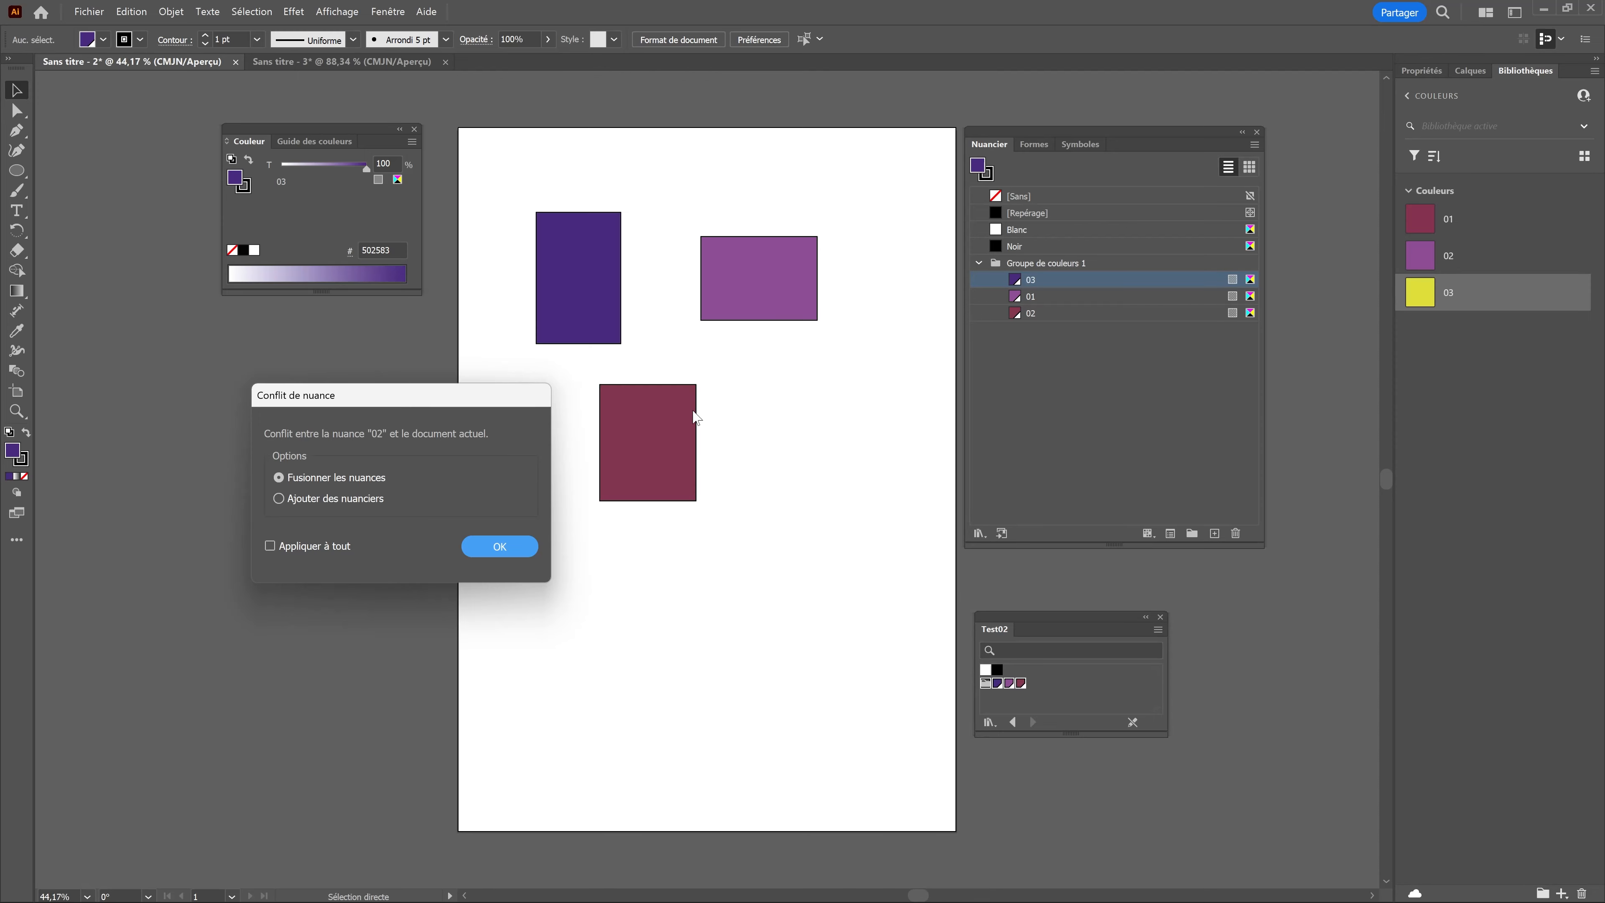
pyautogui.click(496, 549)
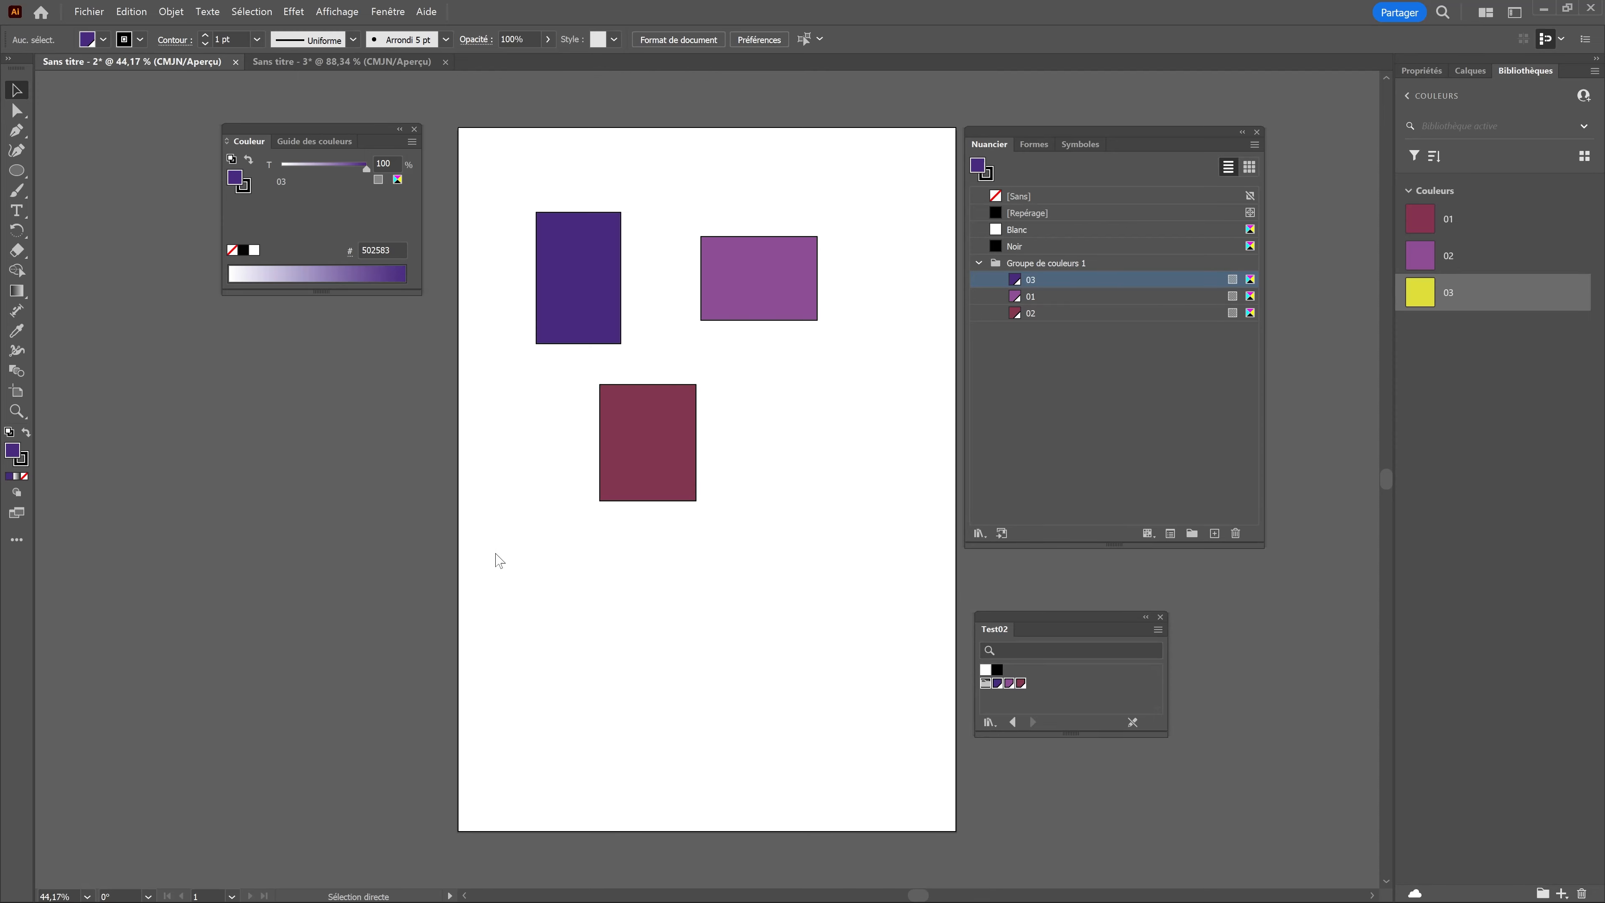
pyautogui.moveTo(743, 445); pyautogui.dragTo(820, 404)
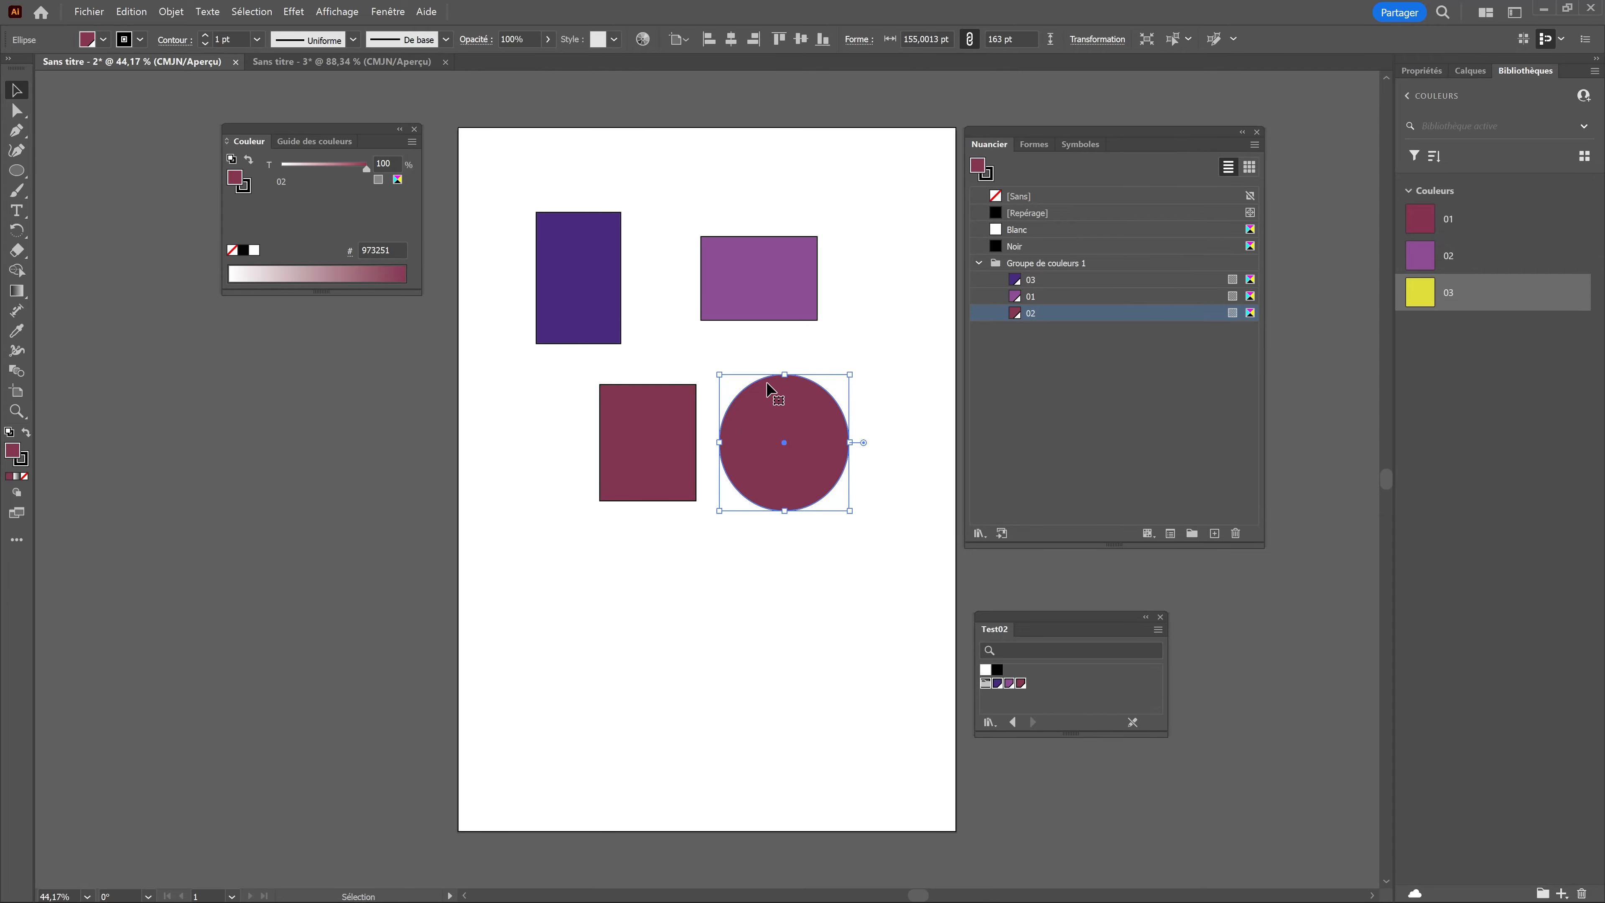
# Step: Switch to Excalidraw and adjust the positions of the three rounded squares in the row
pyautogui.moveTo(525, 234); pyautogui.dragTo(528, 234)
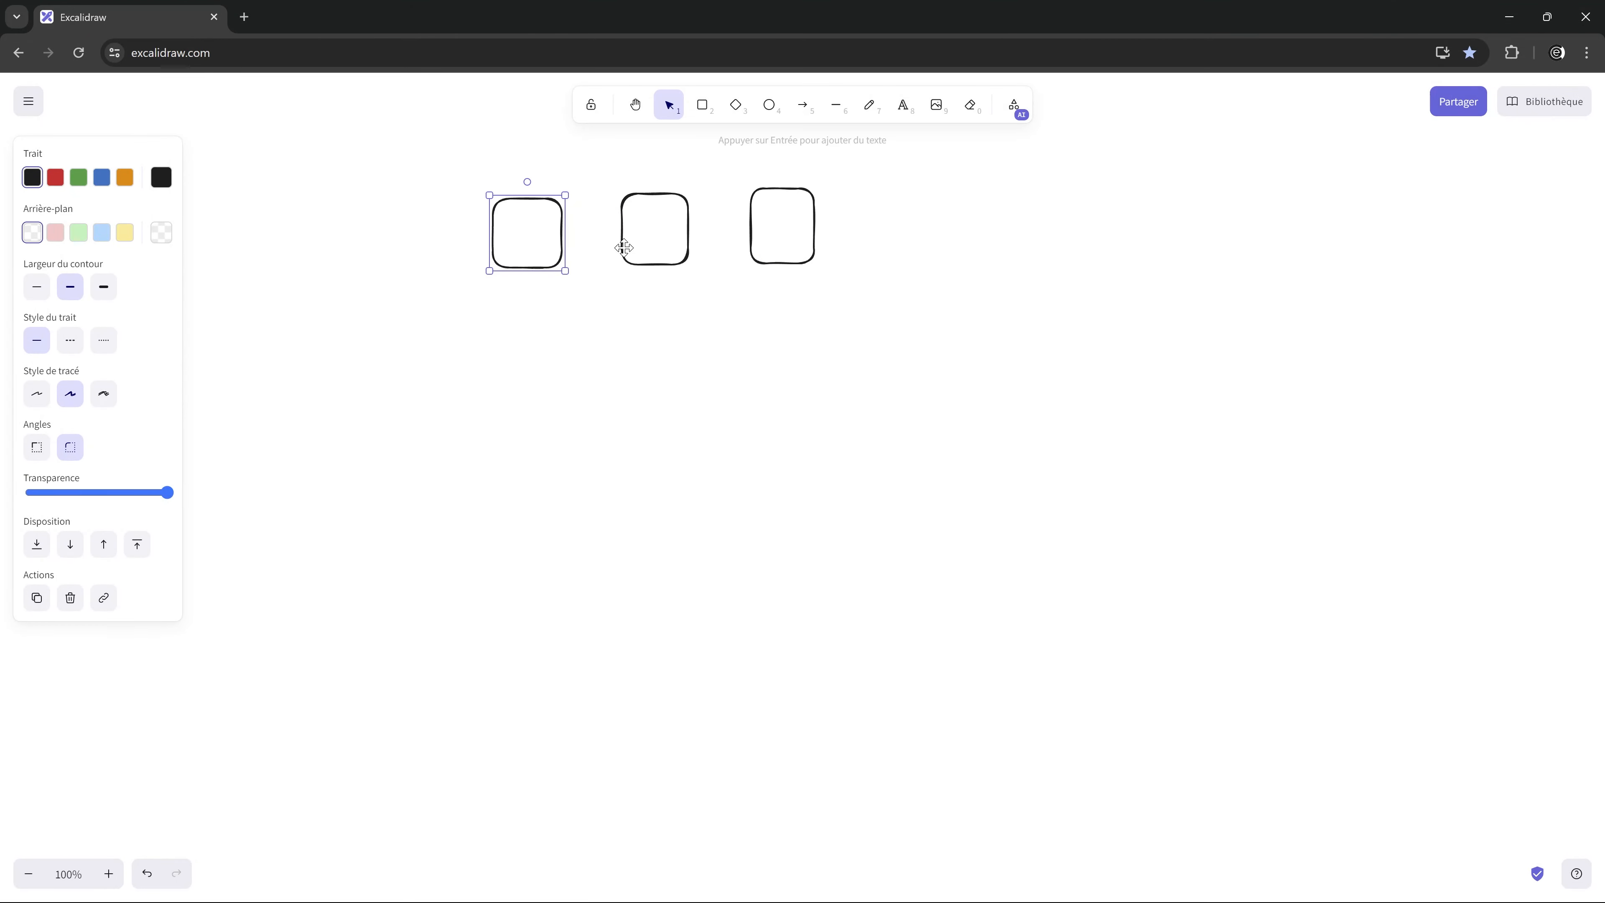
pyautogui.click(654, 231)
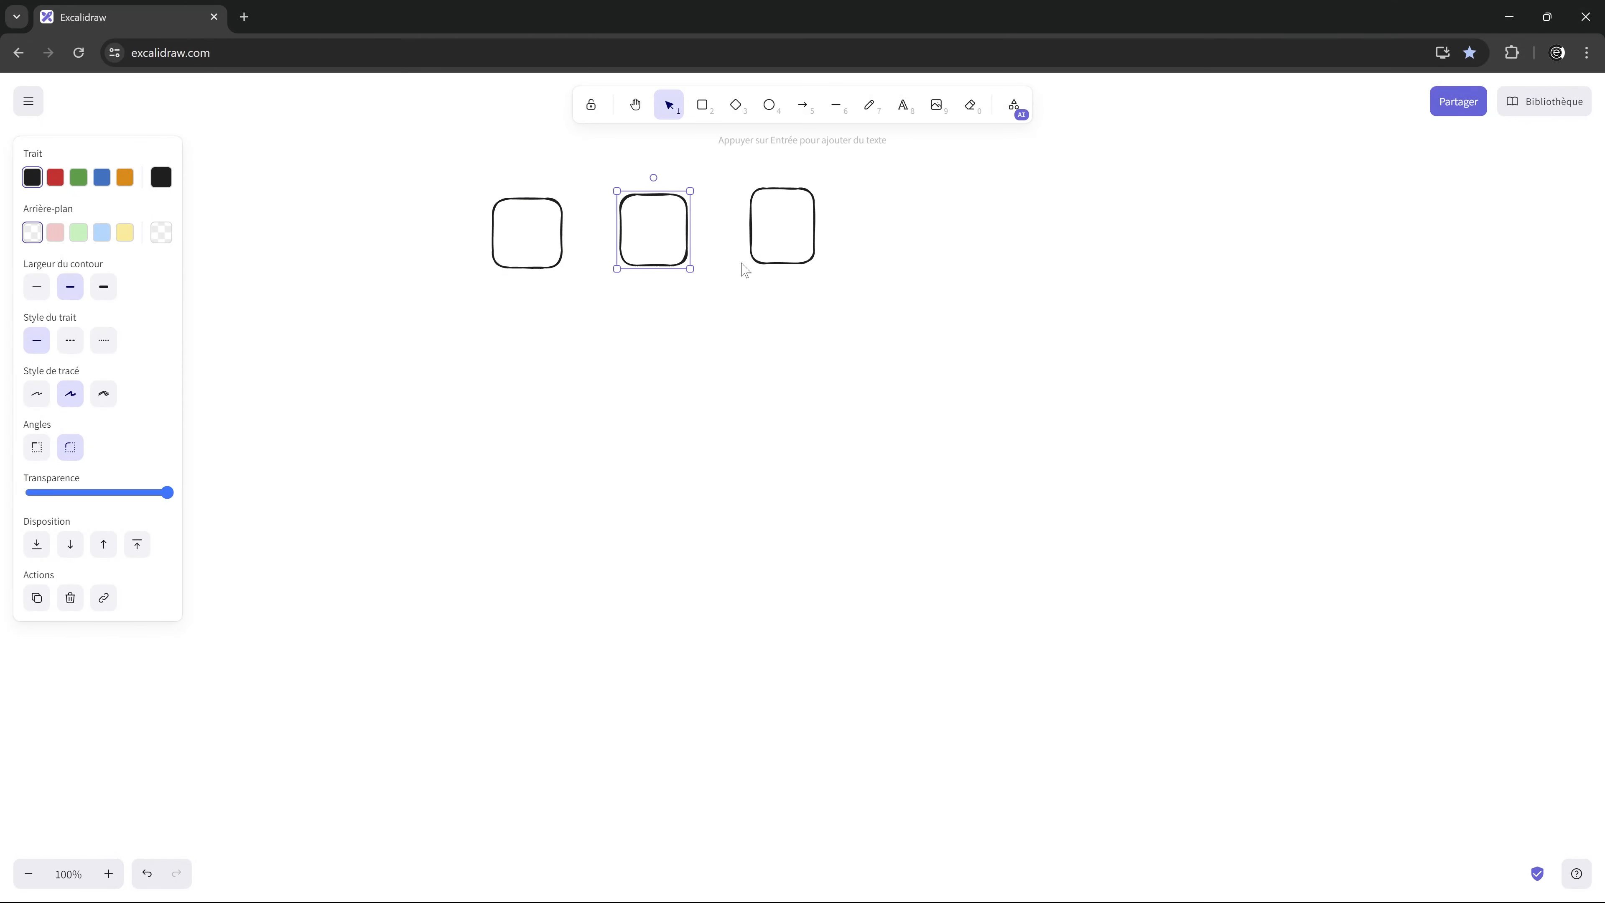
pyautogui.moveTo(752, 257); pyautogui.dragTo(751, 258)
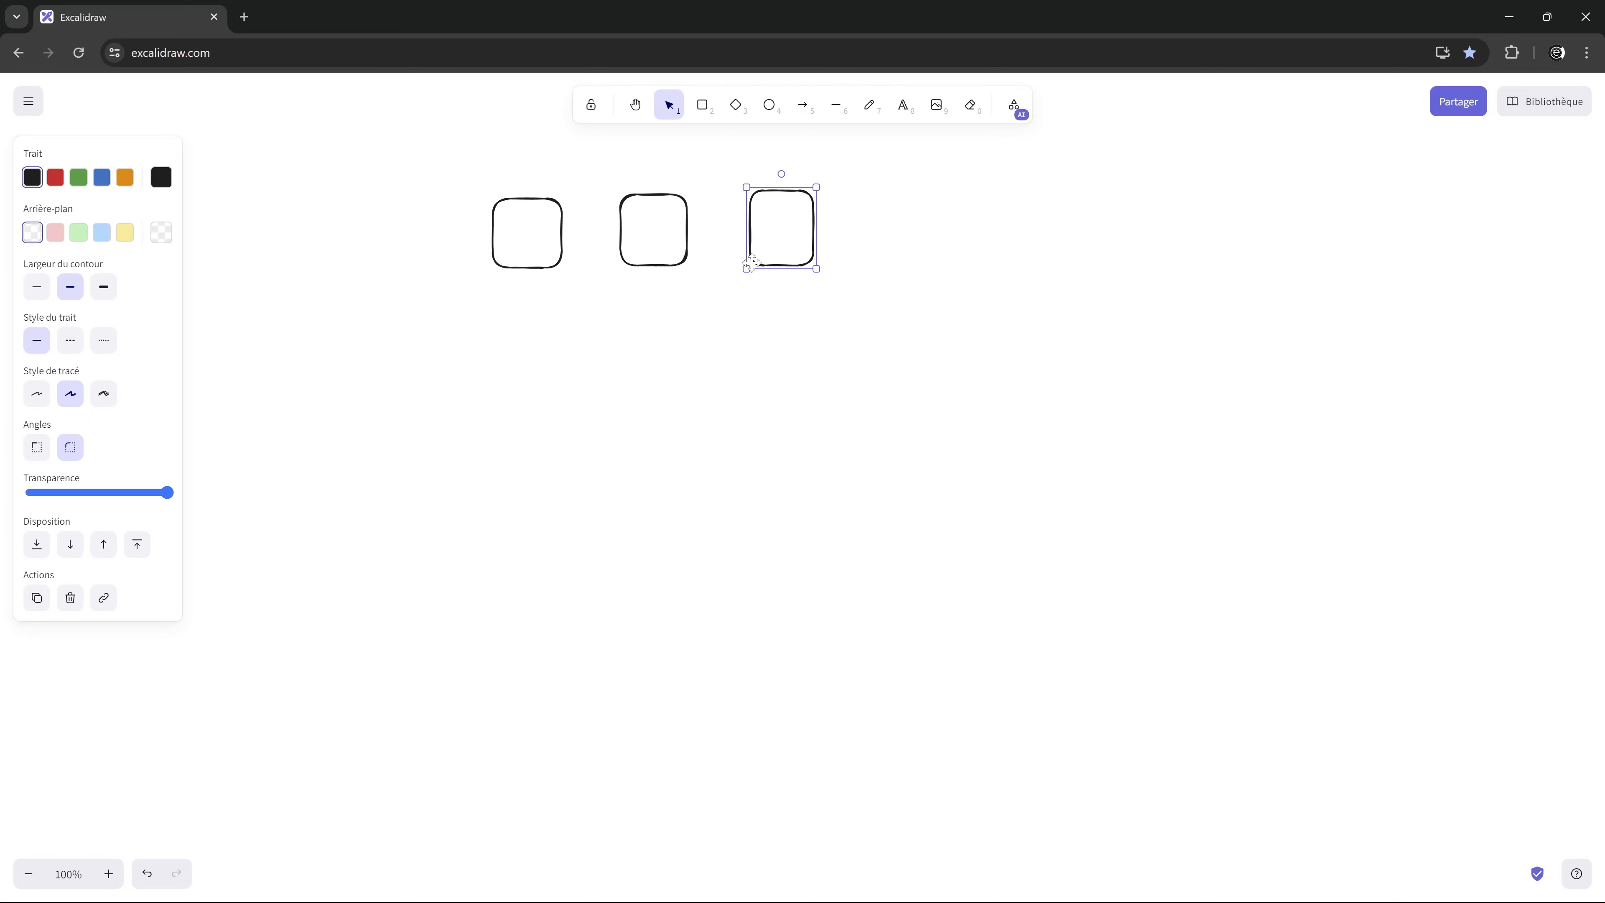
pyautogui.click(657, 226)
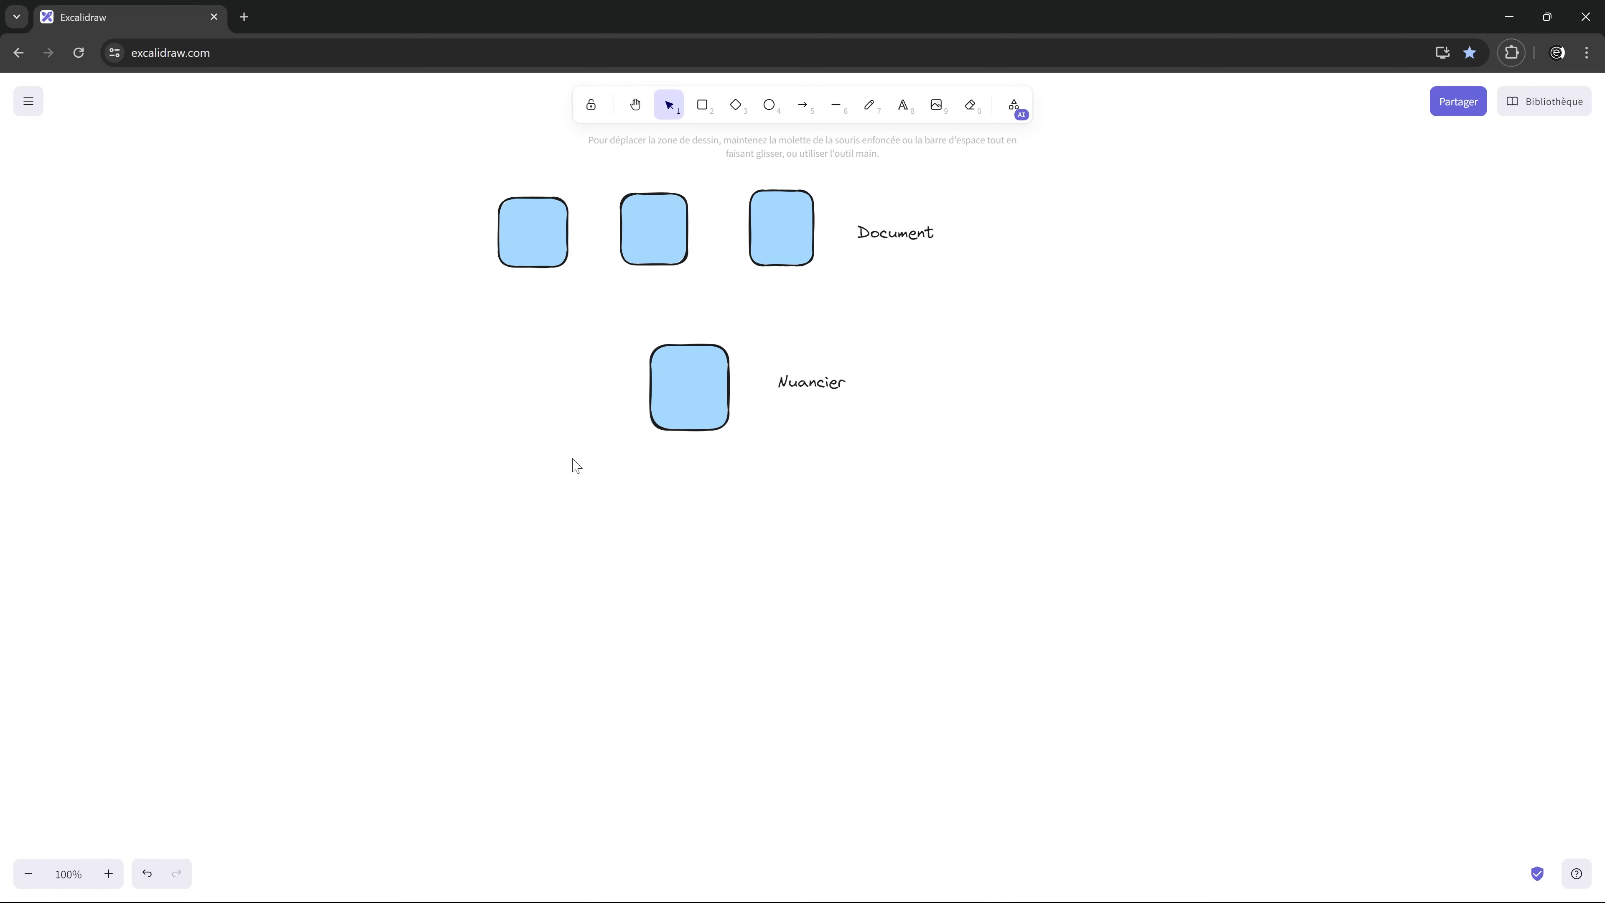
# Step: Change the background of the Nuancier square and the three Document squares to yellow
pyautogui.click(678, 419)
pyautogui.click(125, 233)
pyautogui.click(534, 232)
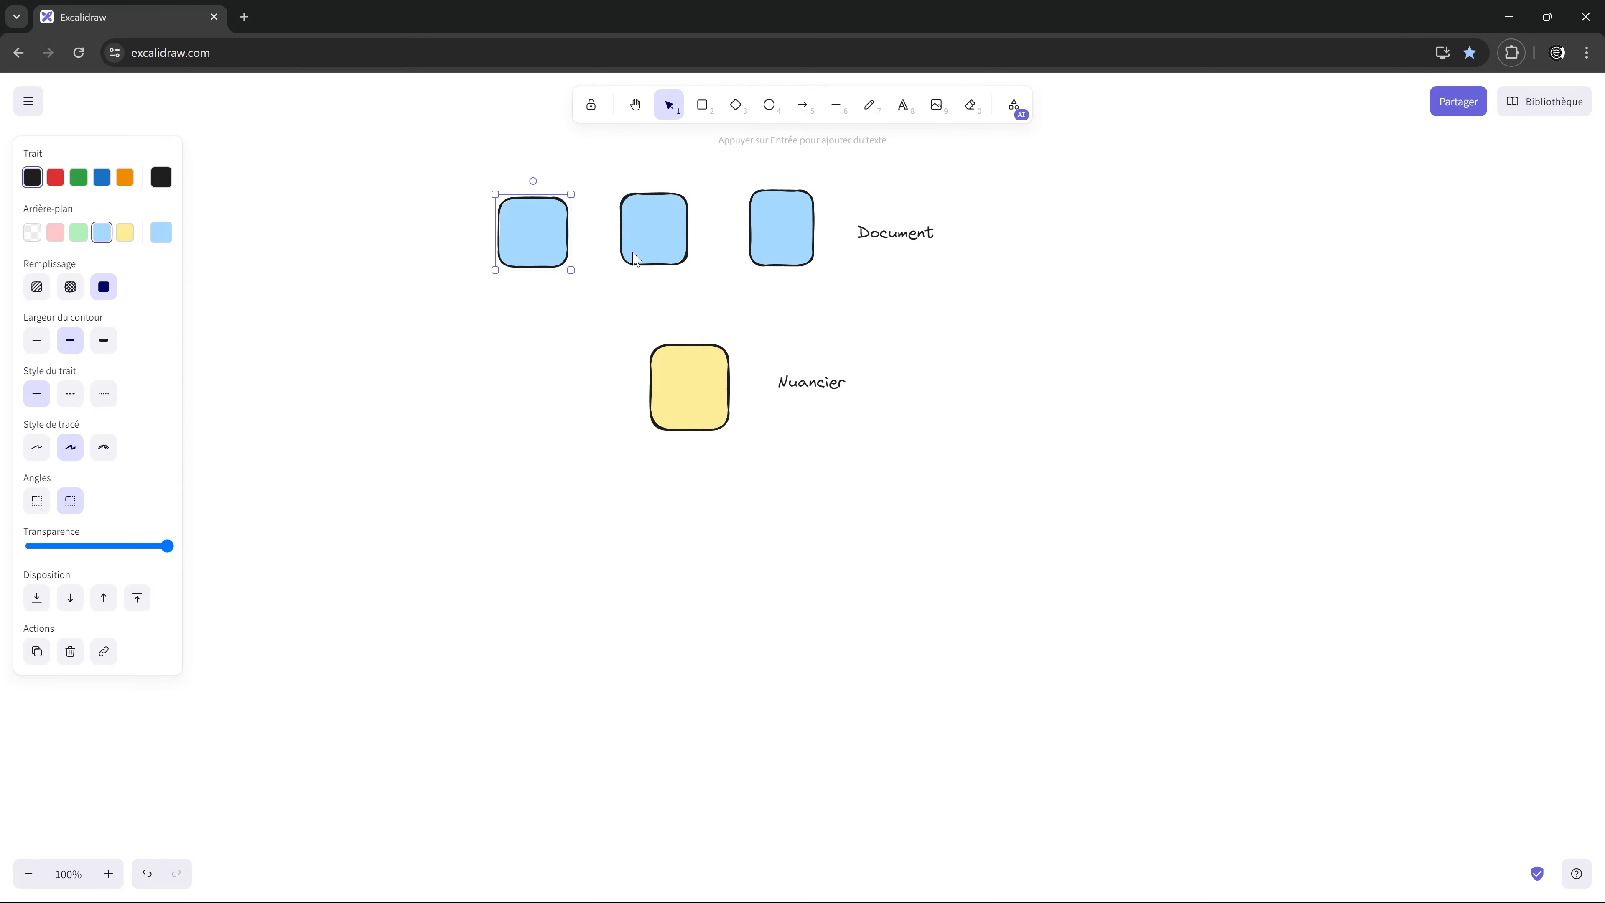
pyautogui.keyDown('shift'); pyautogui.click(654, 229); pyautogui.keyUp('shift')
pyautogui.keyDown('shift'); pyautogui.click(795, 232); pyautogui.keyUp('shift')
pyautogui.click(125, 233)
pyautogui.click(316, 373)
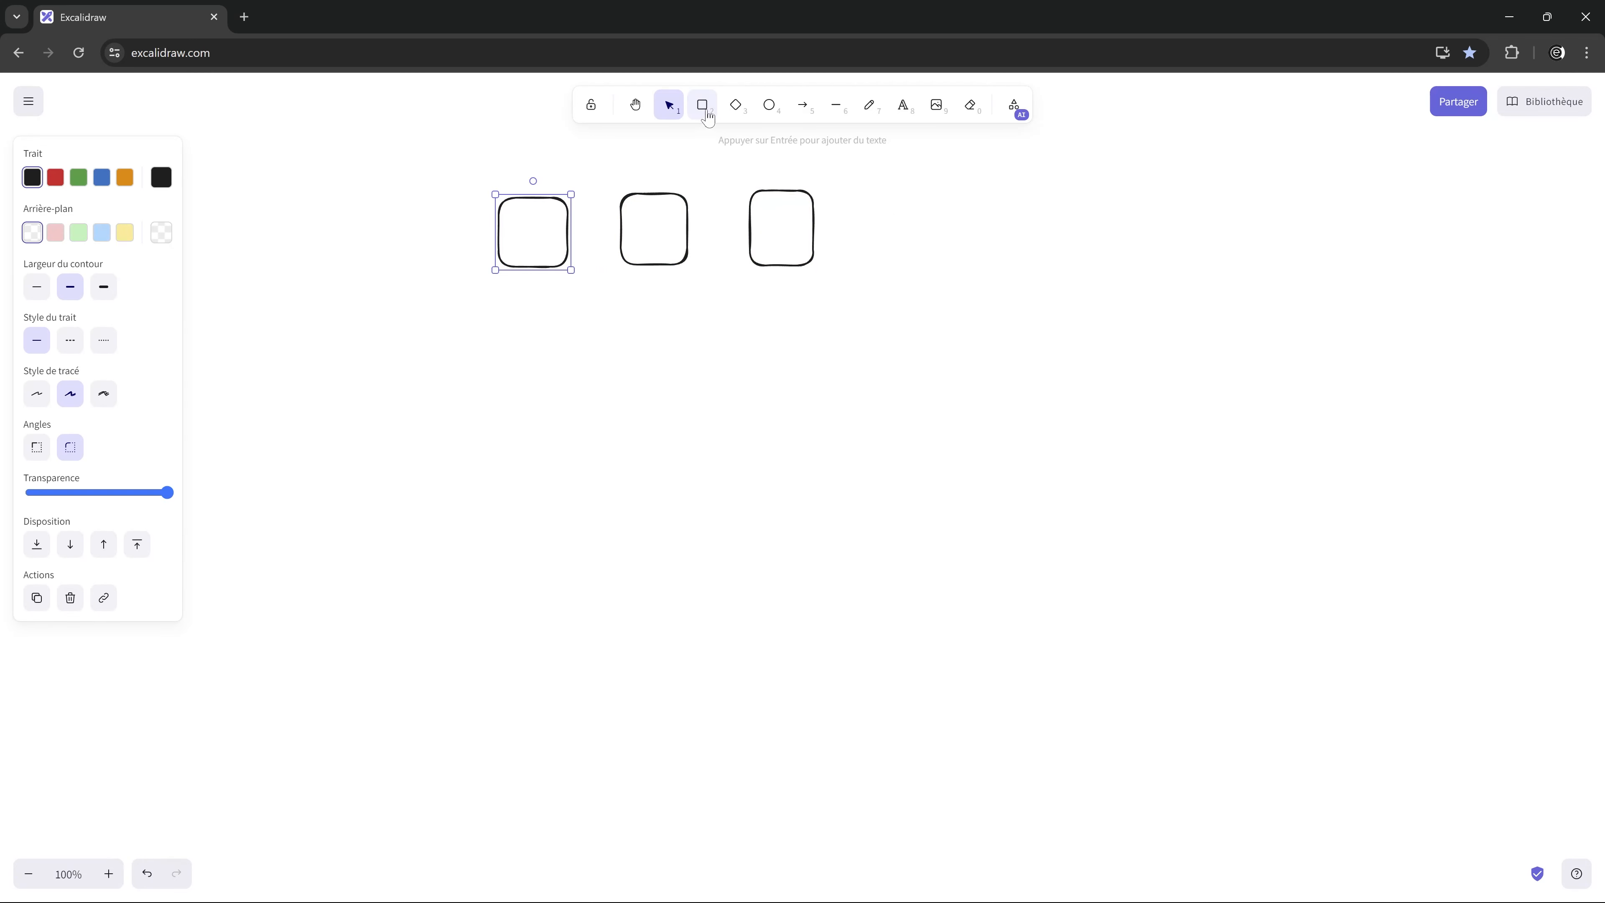
# Step: Draw a rounded square centred below the row of three squares to represent the document with modified colours
pyautogui.press('r')
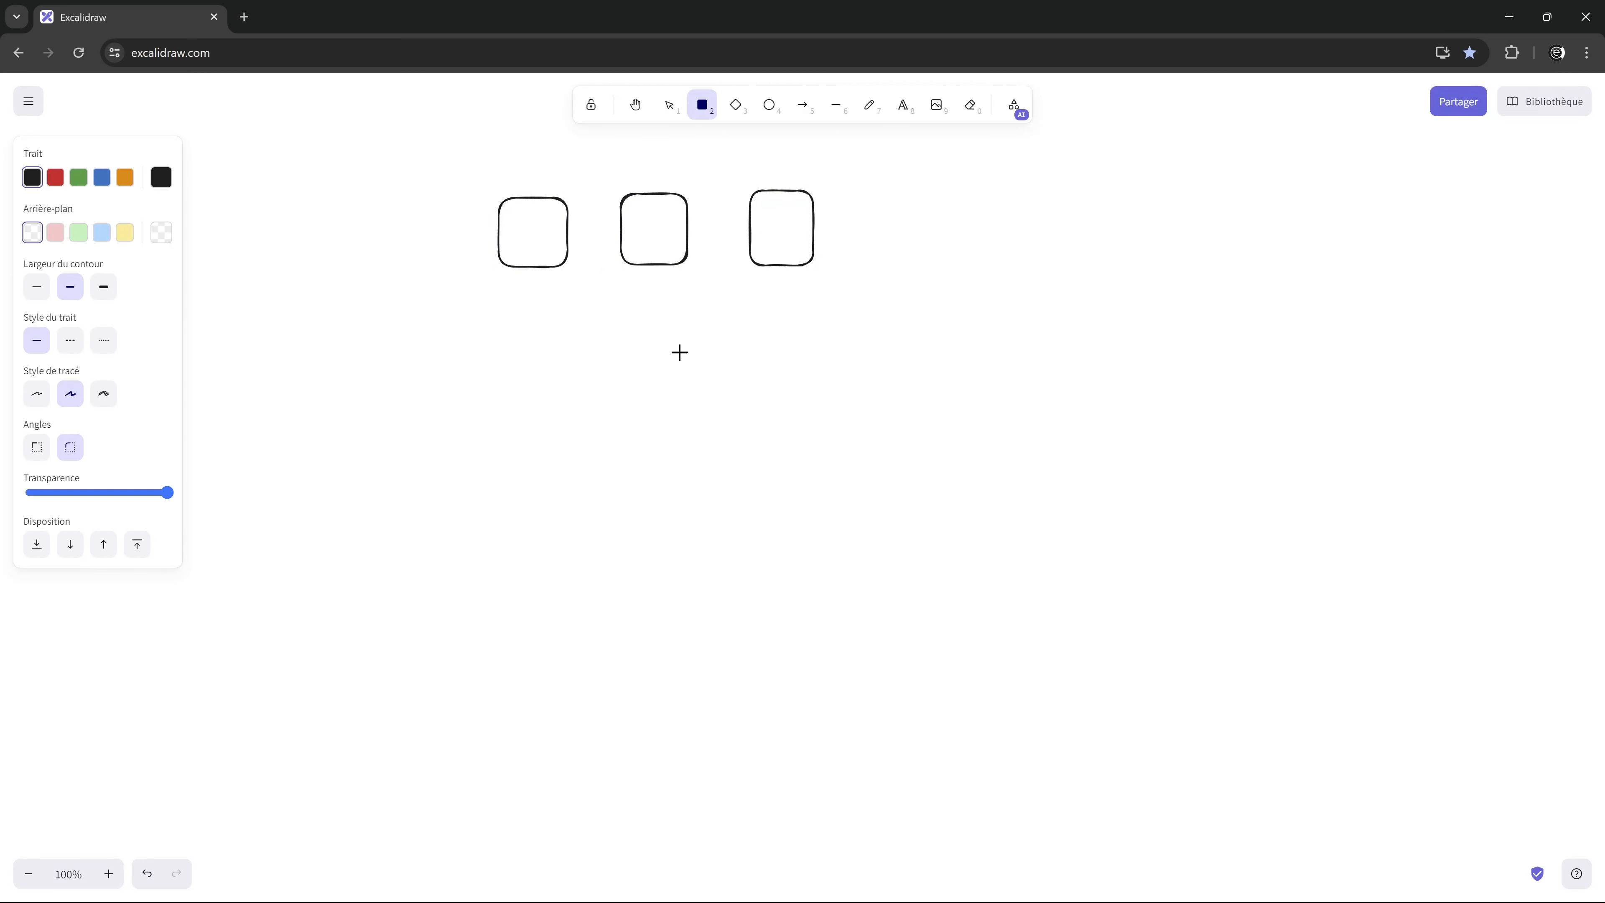
pyautogui.moveTo(651, 345); pyautogui.dragTo(716, 412)
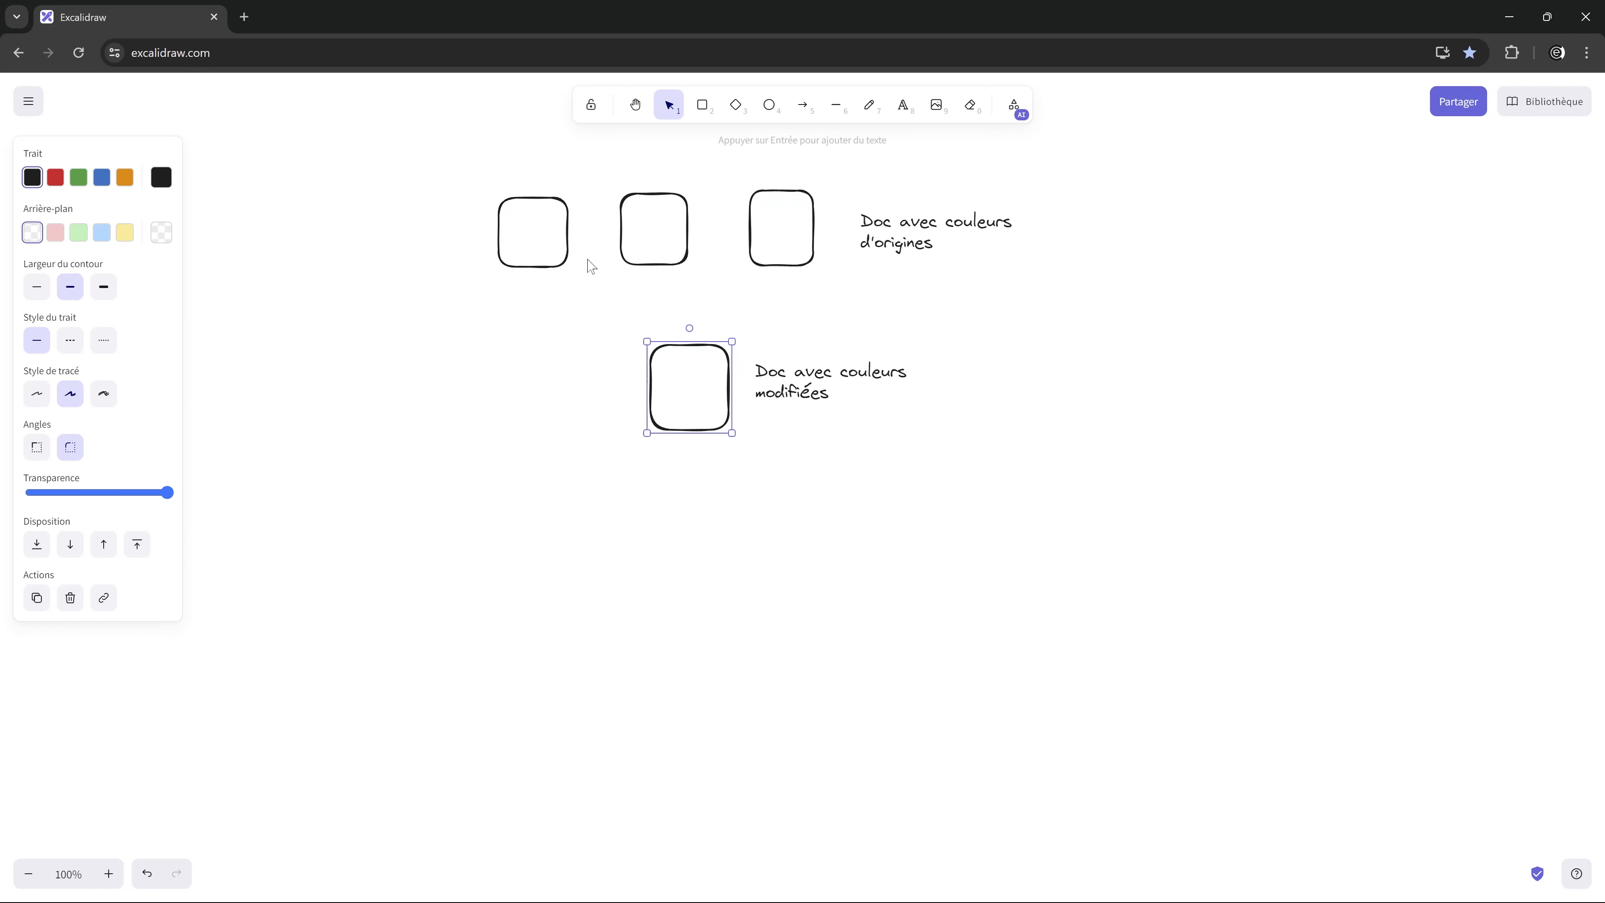
pyautogui.click(567, 251)
# Step: Draw three arrows leading from the squares in the row to the single square below
pyautogui.click(802, 105)
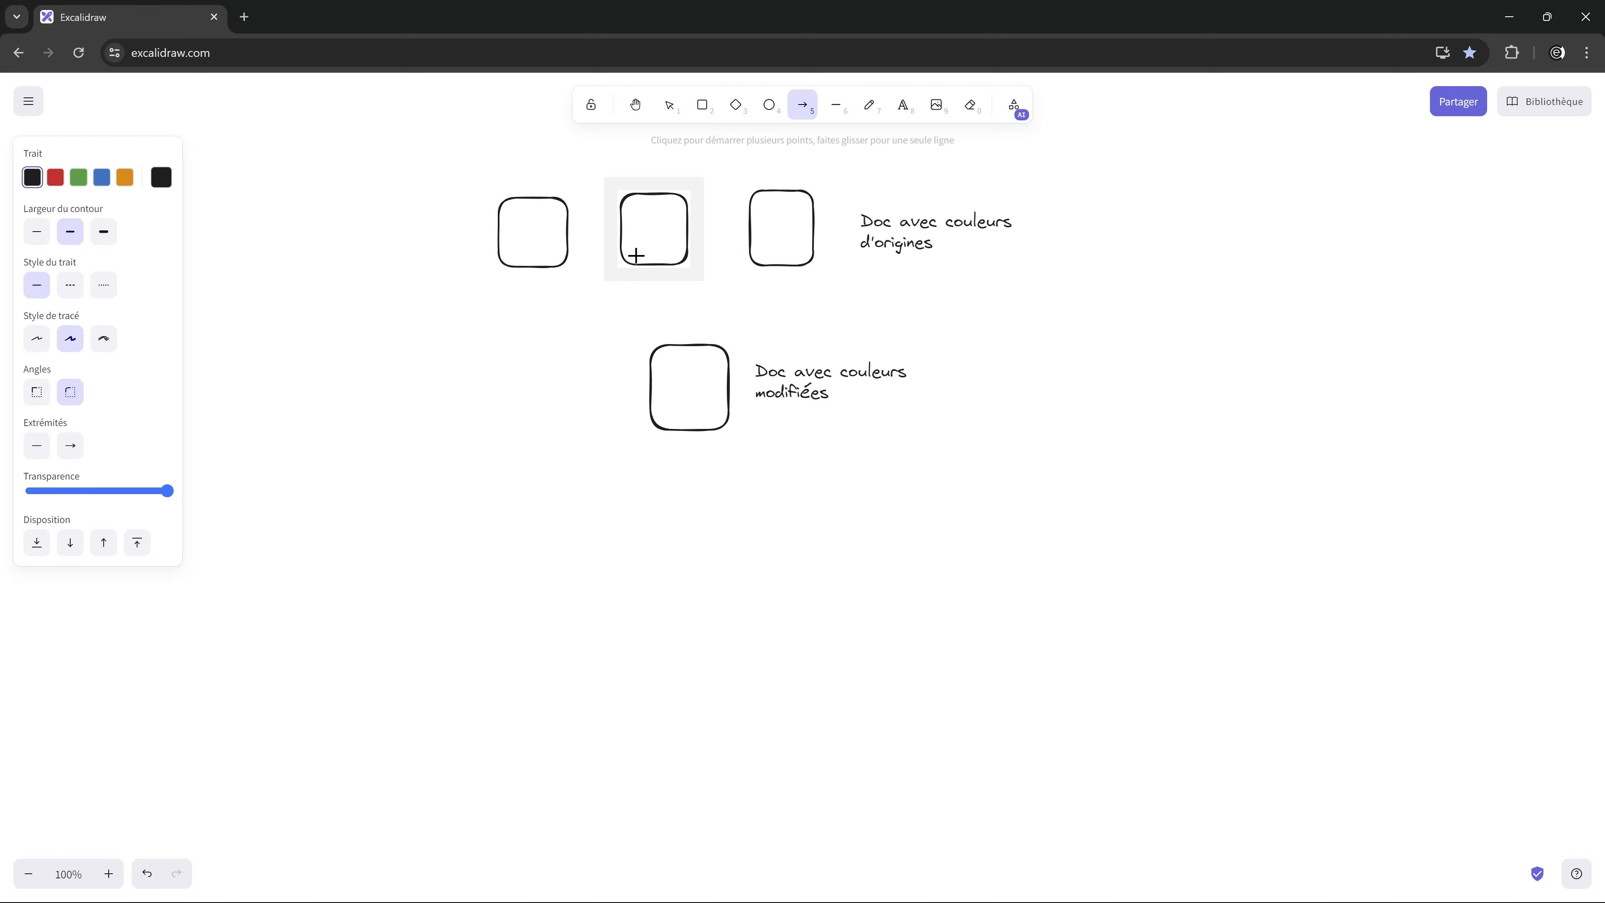
pyautogui.moveTo(565, 281); pyautogui.dragTo(638, 348)
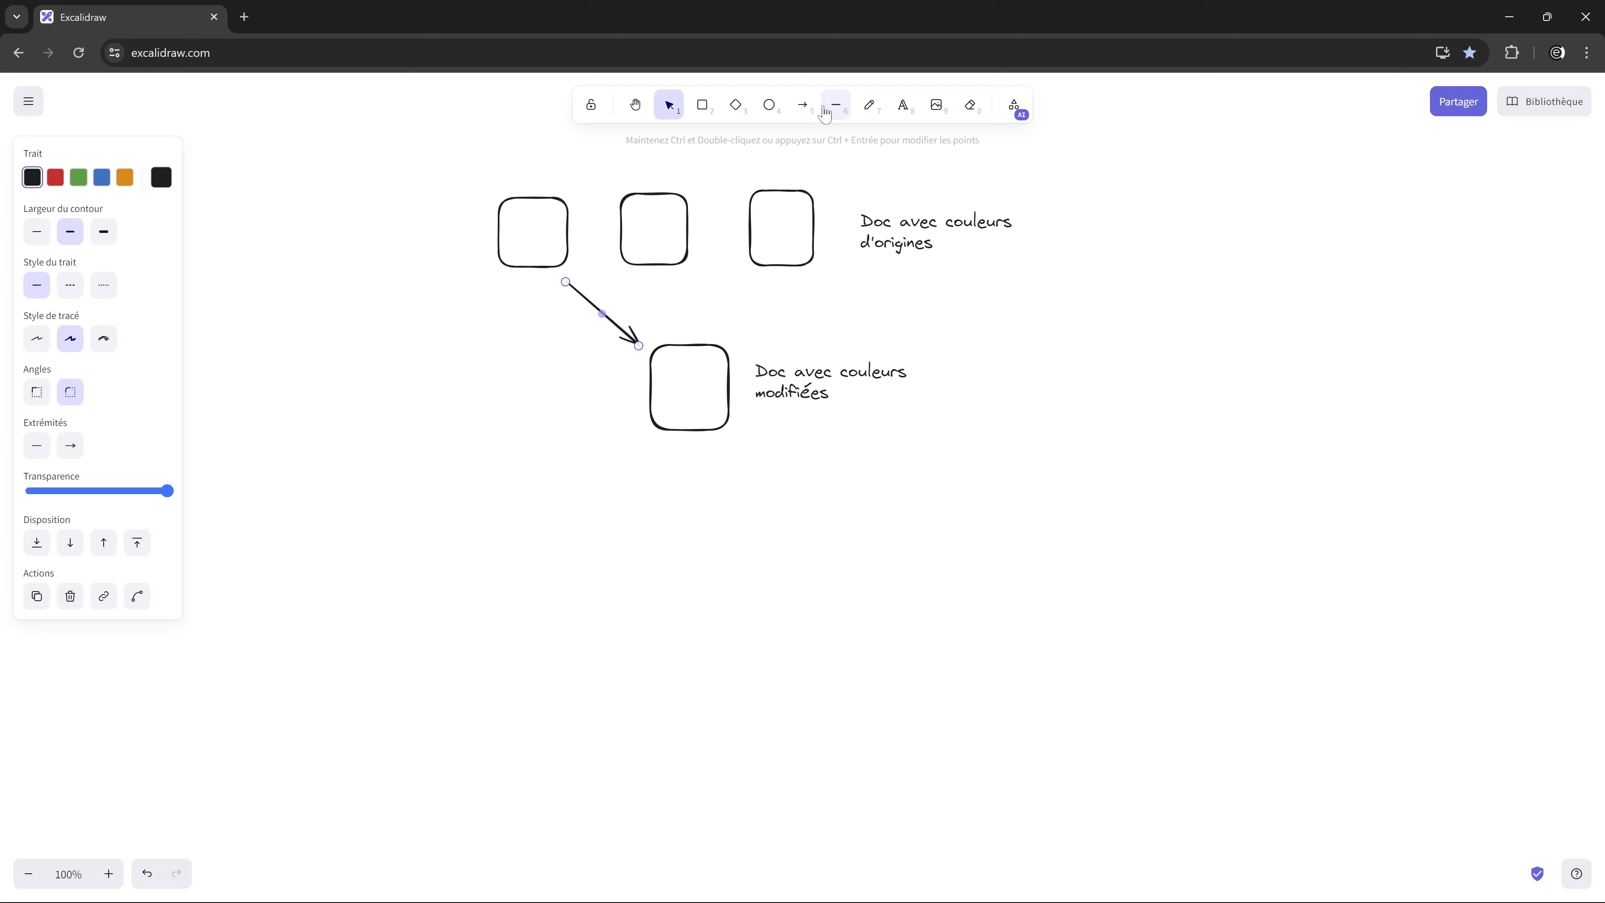
pyautogui.click(803, 104)
pyautogui.moveTo(677, 282); pyautogui.dragTo(680, 341)
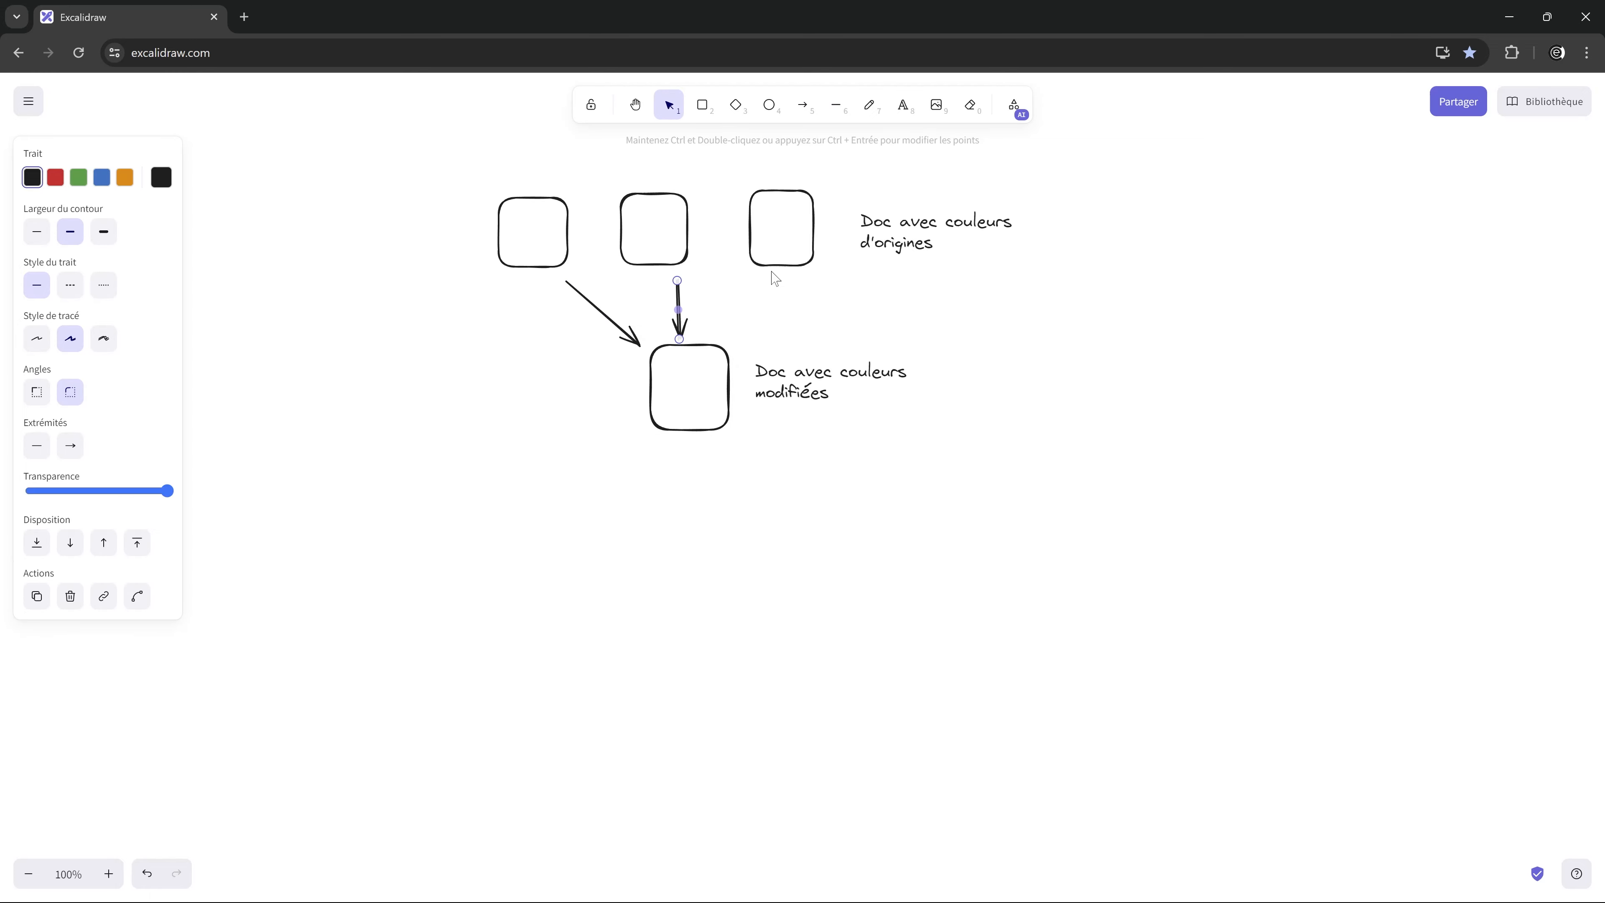
pyautogui.press('a')
pyautogui.moveTo(759, 275); pyautogui.dragTo(728, 330)
pyautogui.click(835, 544)
pyautogui.click(554, 248)
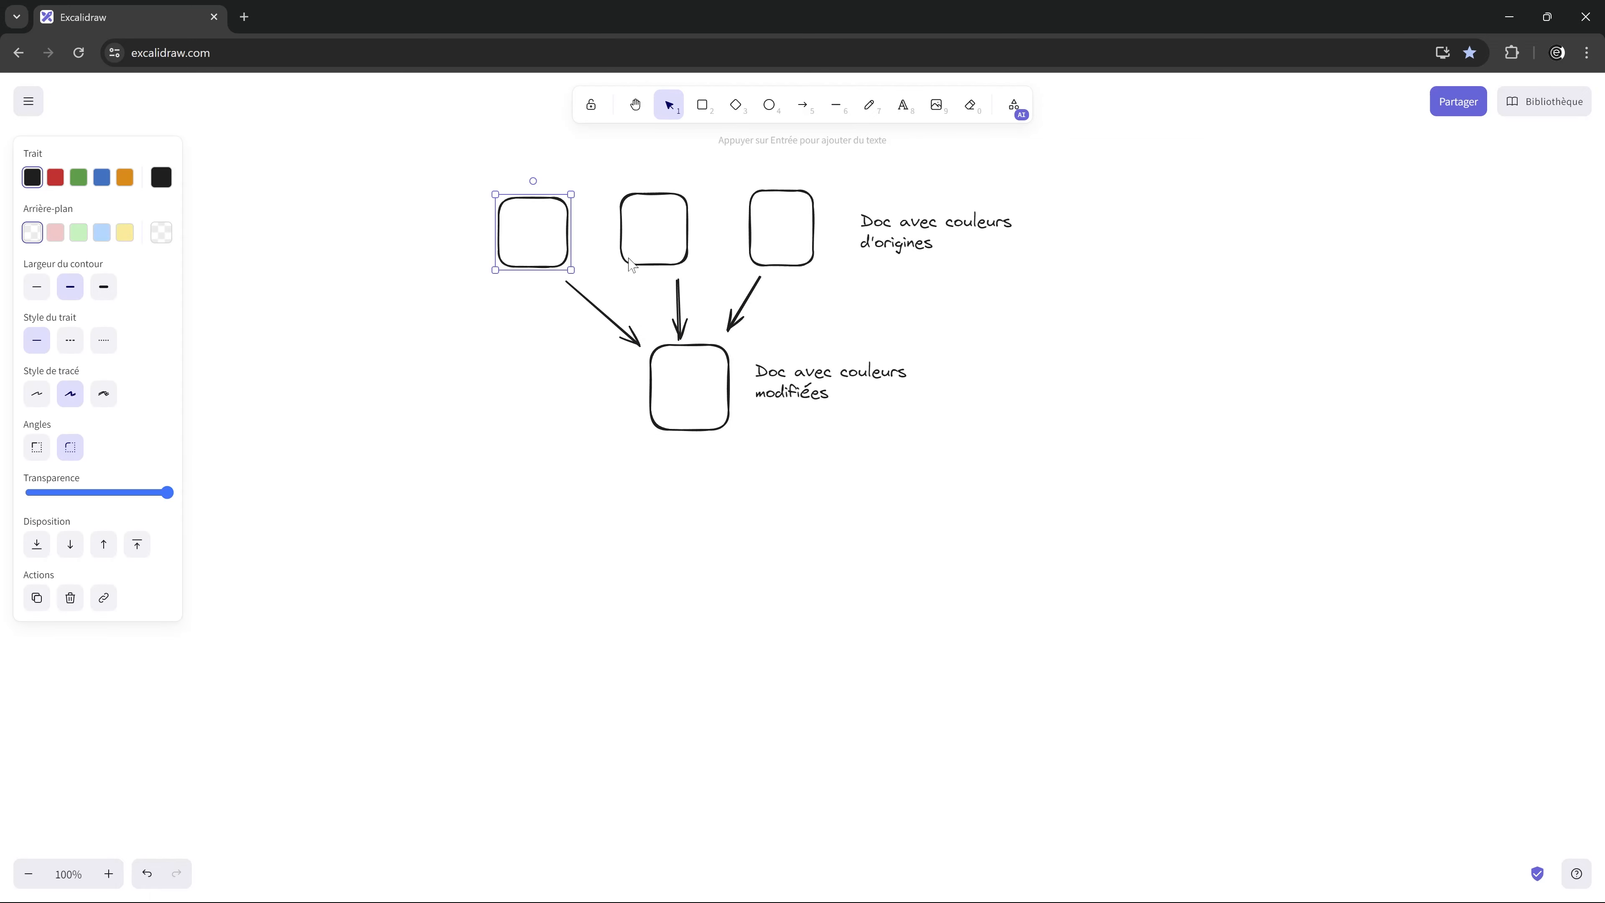
pyautogui.keyDown('shift'); pyautogui.click(660, 263); pyautogui.keyUp('shift')
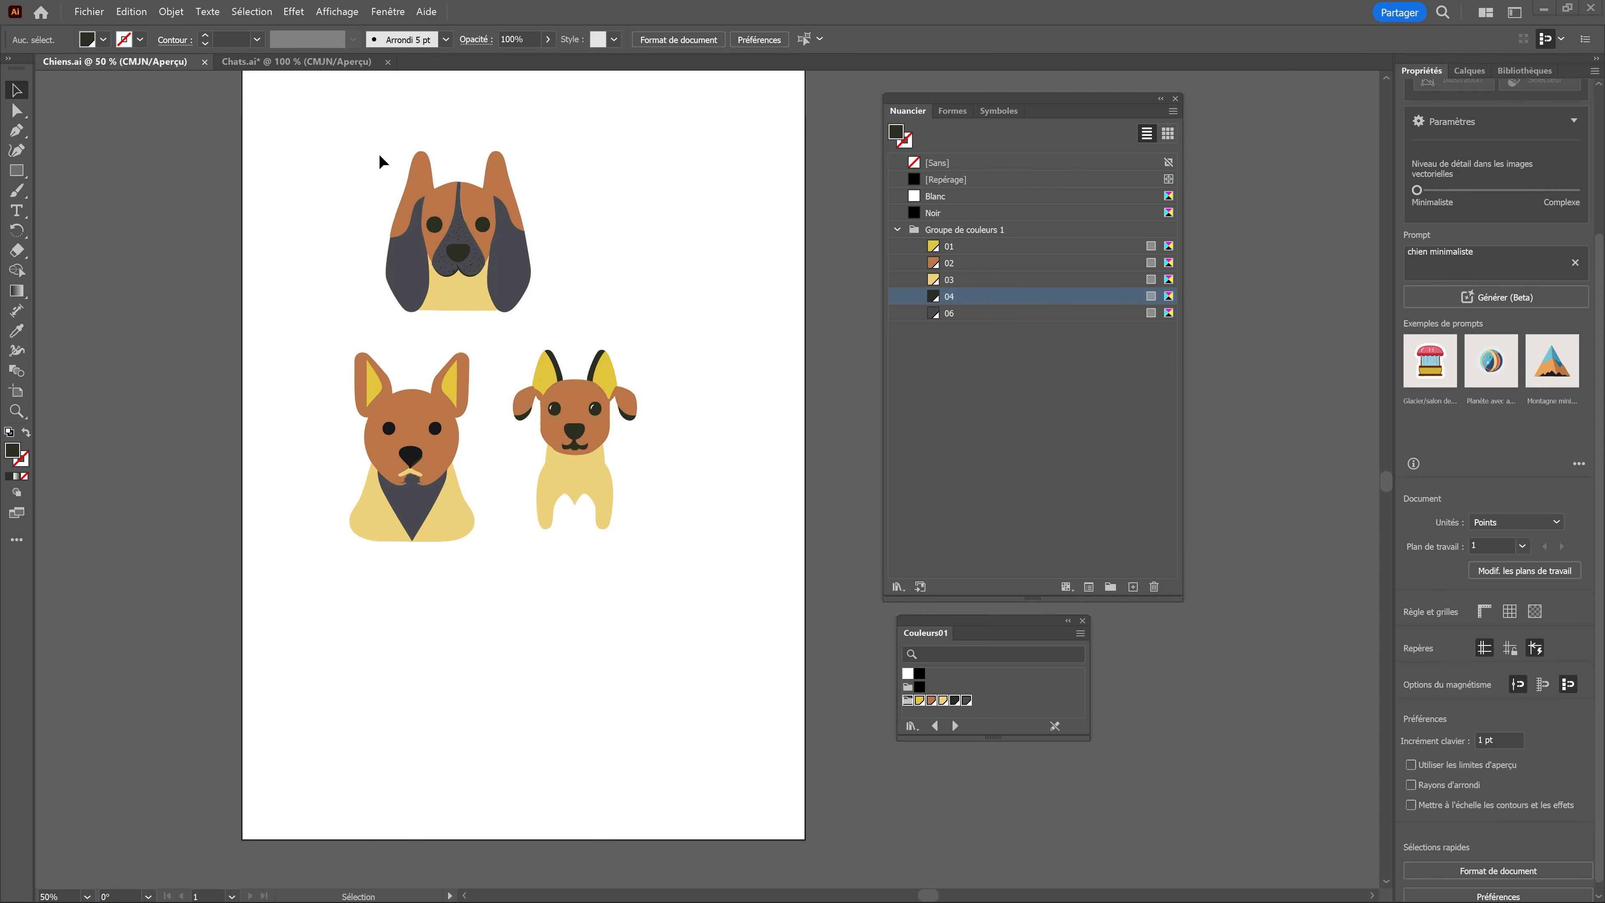
# Step: Switch to Illustrator, move the top dog in Chiens.ai about 11 pt left and 8 pt up, and compare with Chats.ai
pyautogui.moveTo(472, 236); pyautogui.dragTo(458, 223)
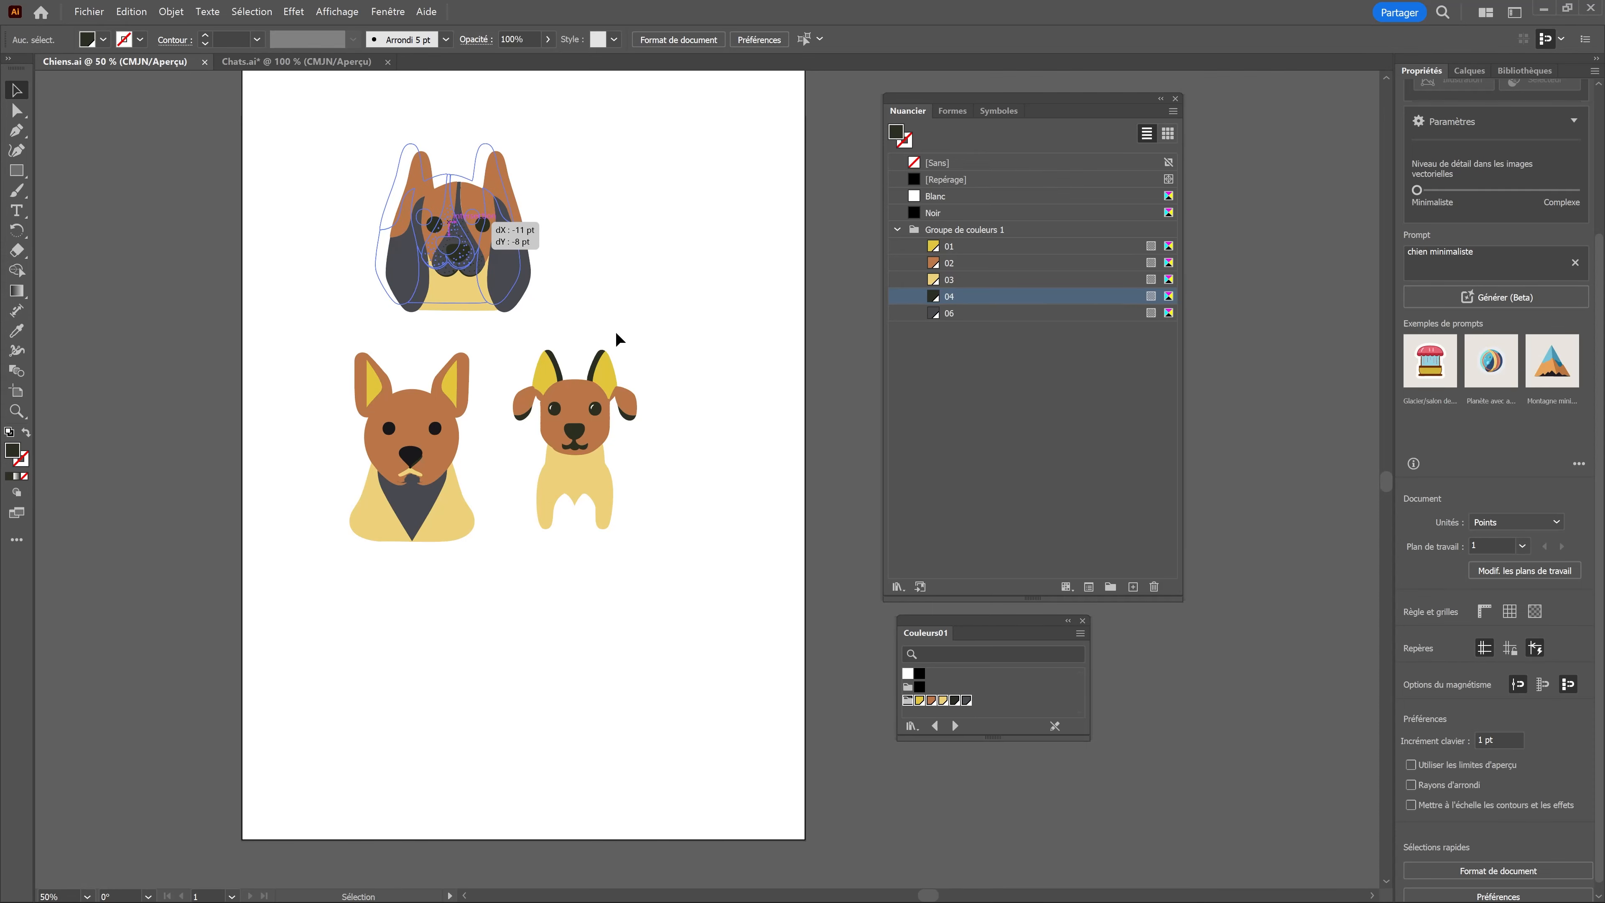
pyautogui.click(616, 335)
pyautogui.click(301, 62)
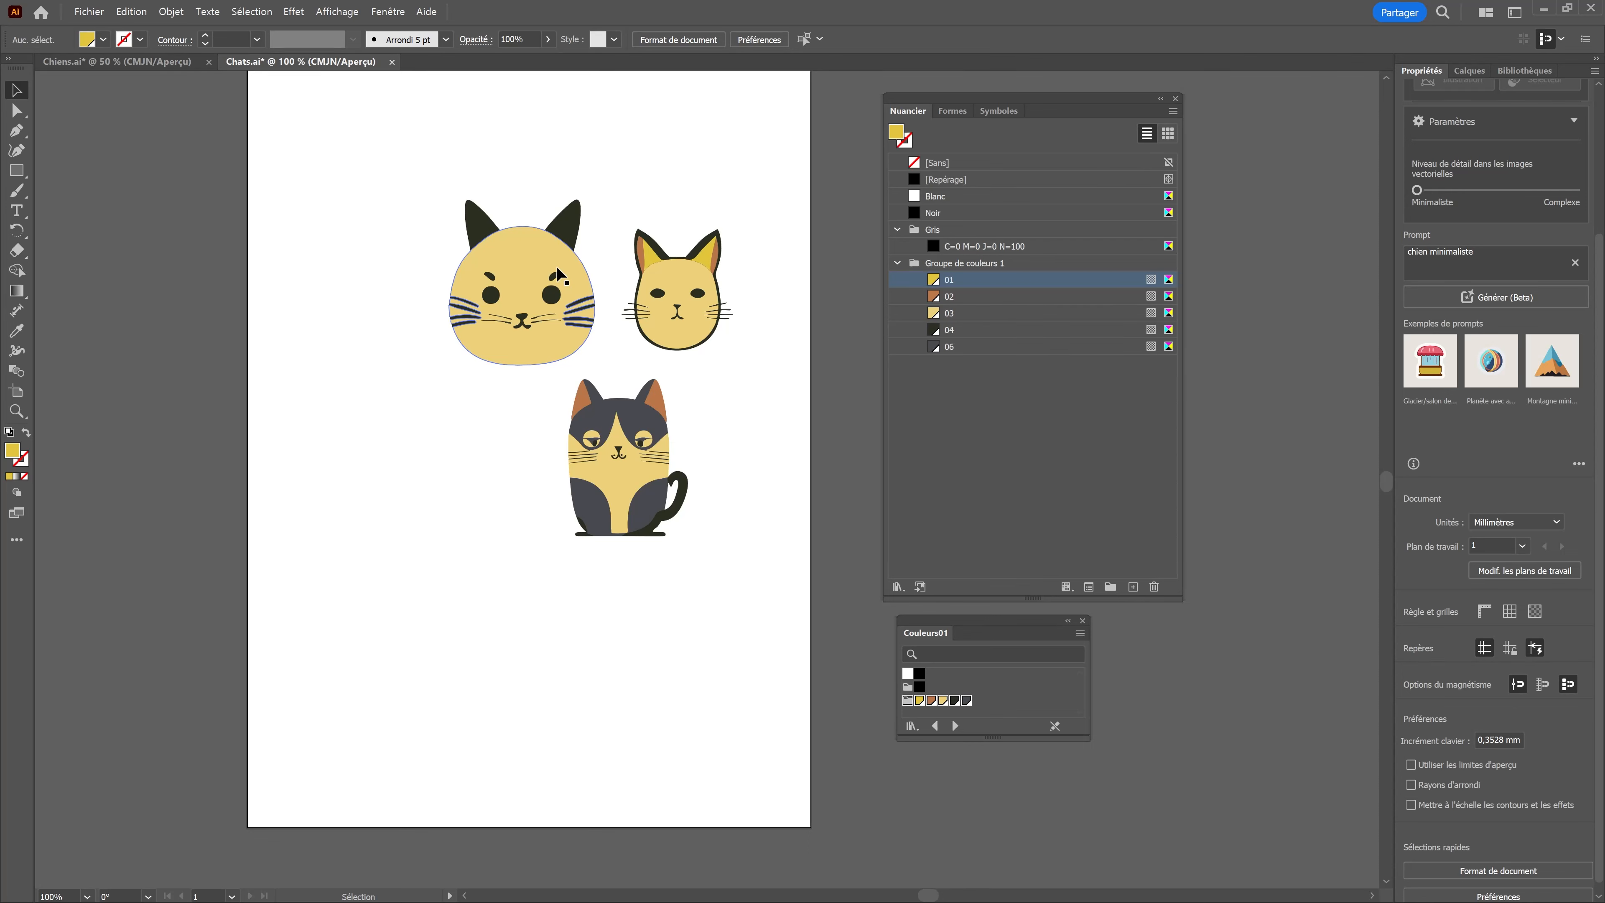
pyautogui.hotkey('ctrl', 'Tab')
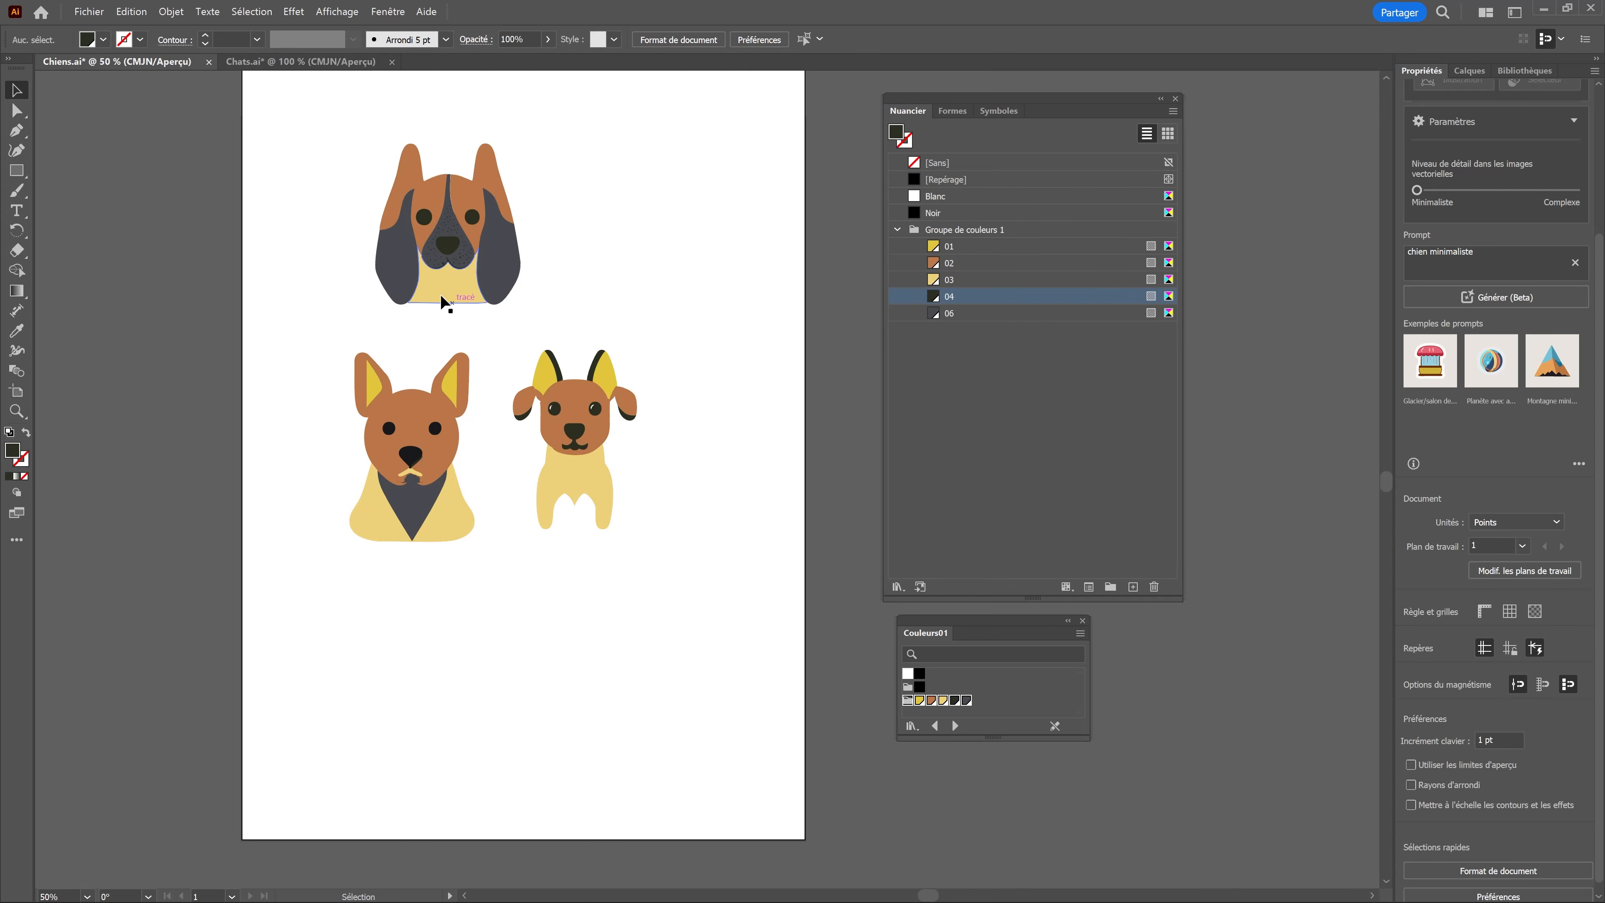
pyautogui.click(322, 62)
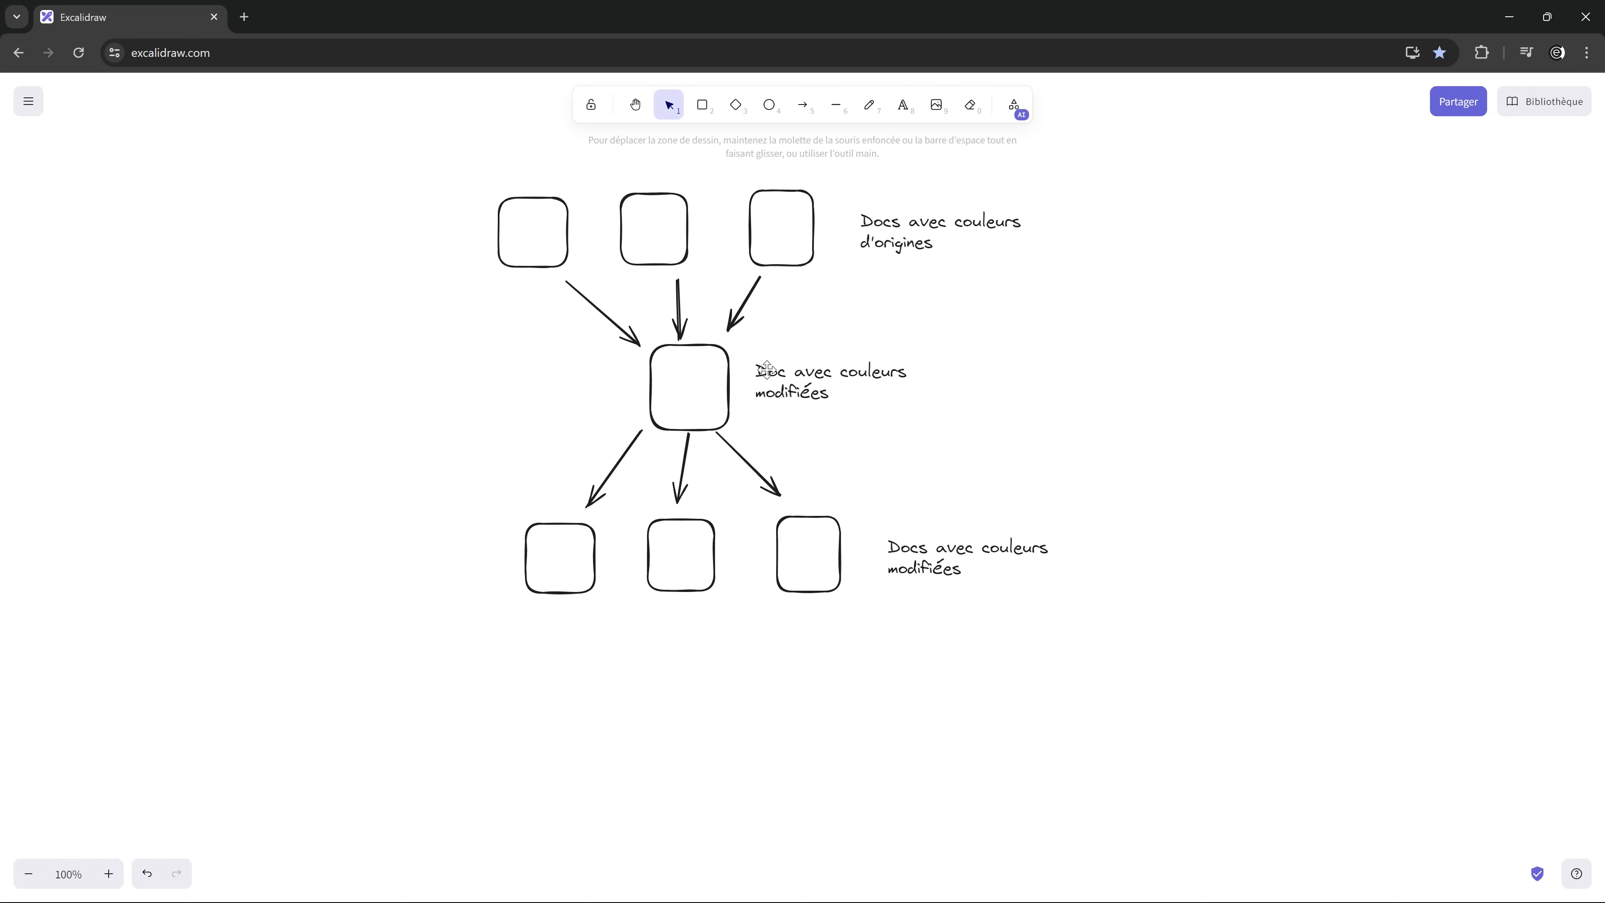
# Step: Switch to Excalidraw, handwrite ".Ait" beside the middle square and draw an arrow from it into that square
pyautogui.press('p')
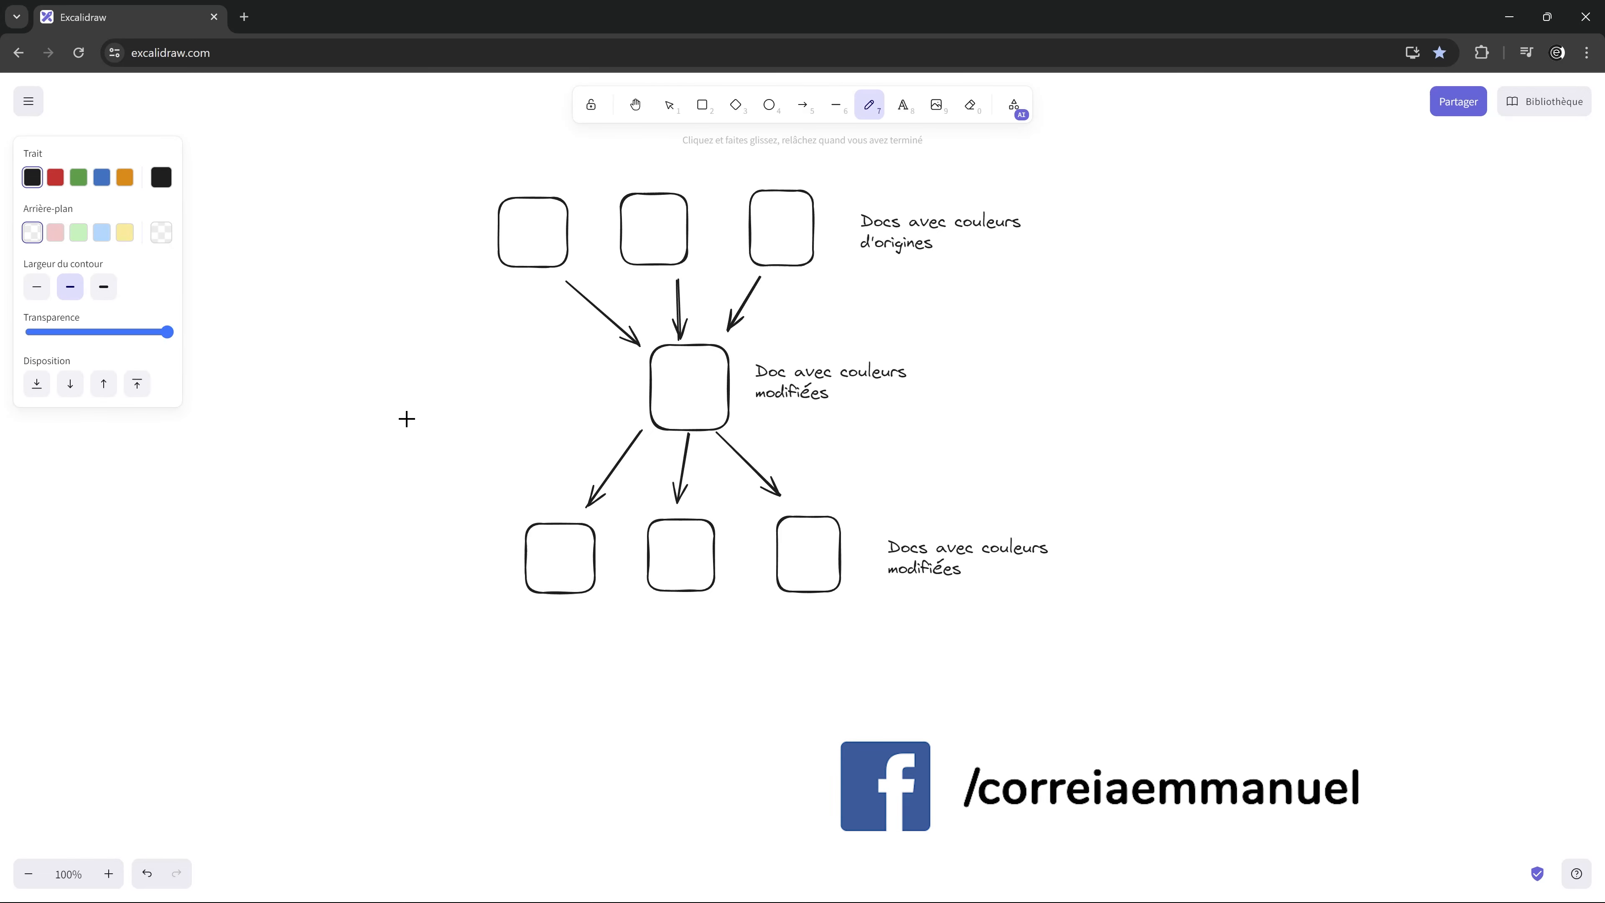
pyautogui.moveTo(367, 412); pyautogui.dragTo(379, 414)
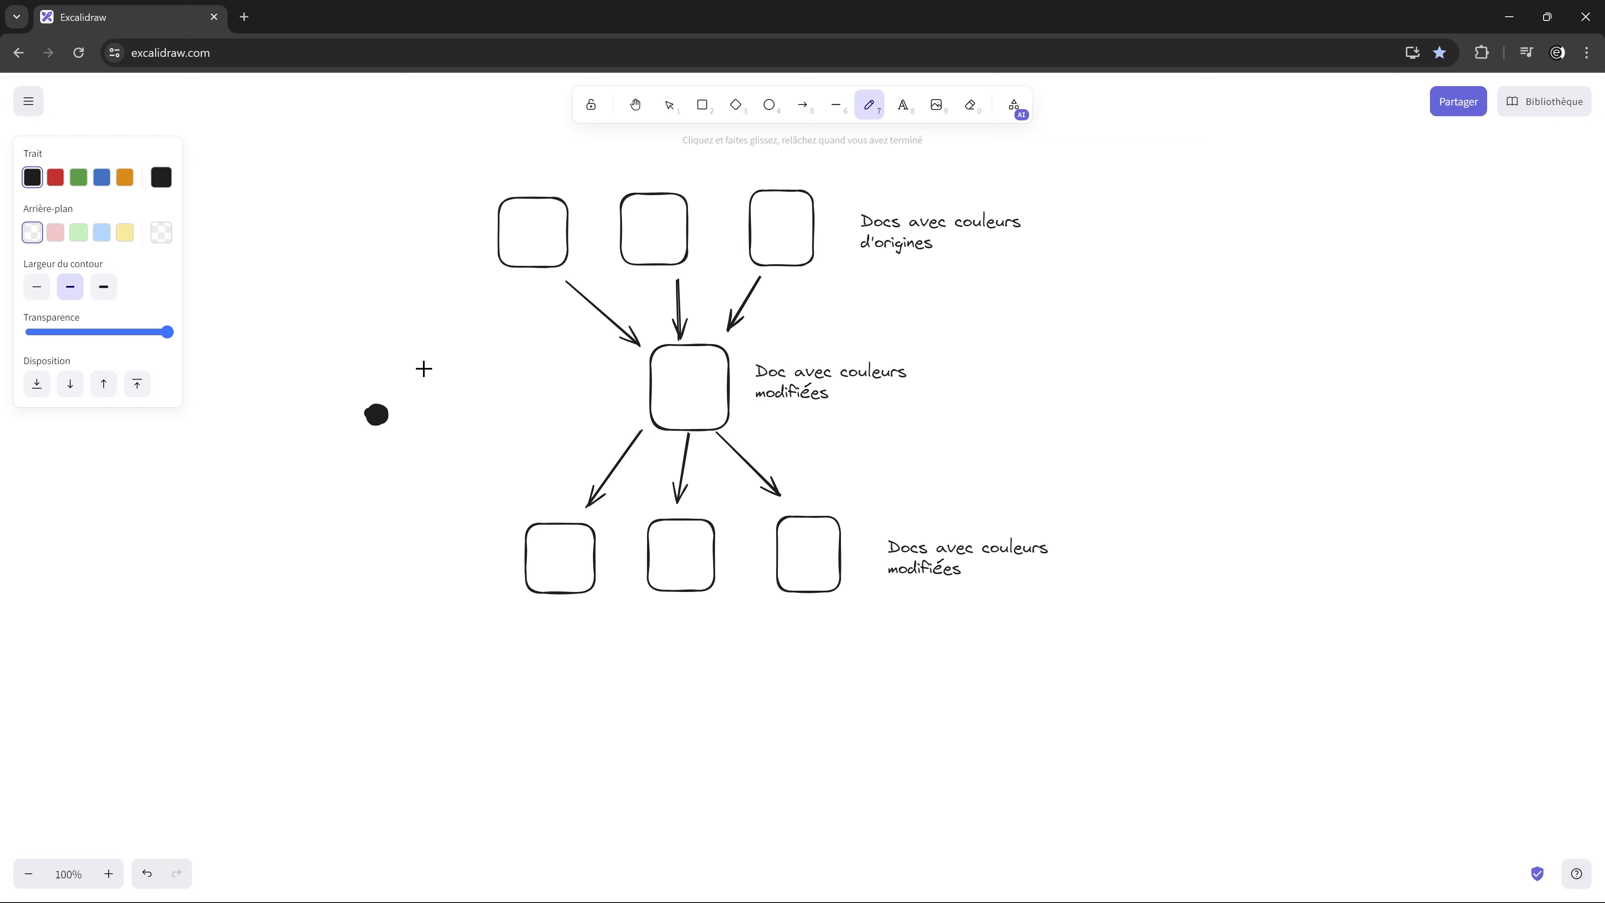
pyautogui.moveTo(405, 356)
pyautogui.mouseDown()
pyautogui.moveTo(403, 417)
pyautogui.moveTo(435, 379)
pyautogui.moveTo(433, 419)
pyautogui.moveTo(440, 395)
pyautogui.moveTo(458, 420)
pyautogui.mouseUp()
pyautogui.click(453, 378)
pyautogui.moveTo(478, 364); pyautogui.dragTo(484, 414)
pyautogui.moveTo(472, 380); pyautogui.dragTo(671, 386)
pyautogui.press('a')
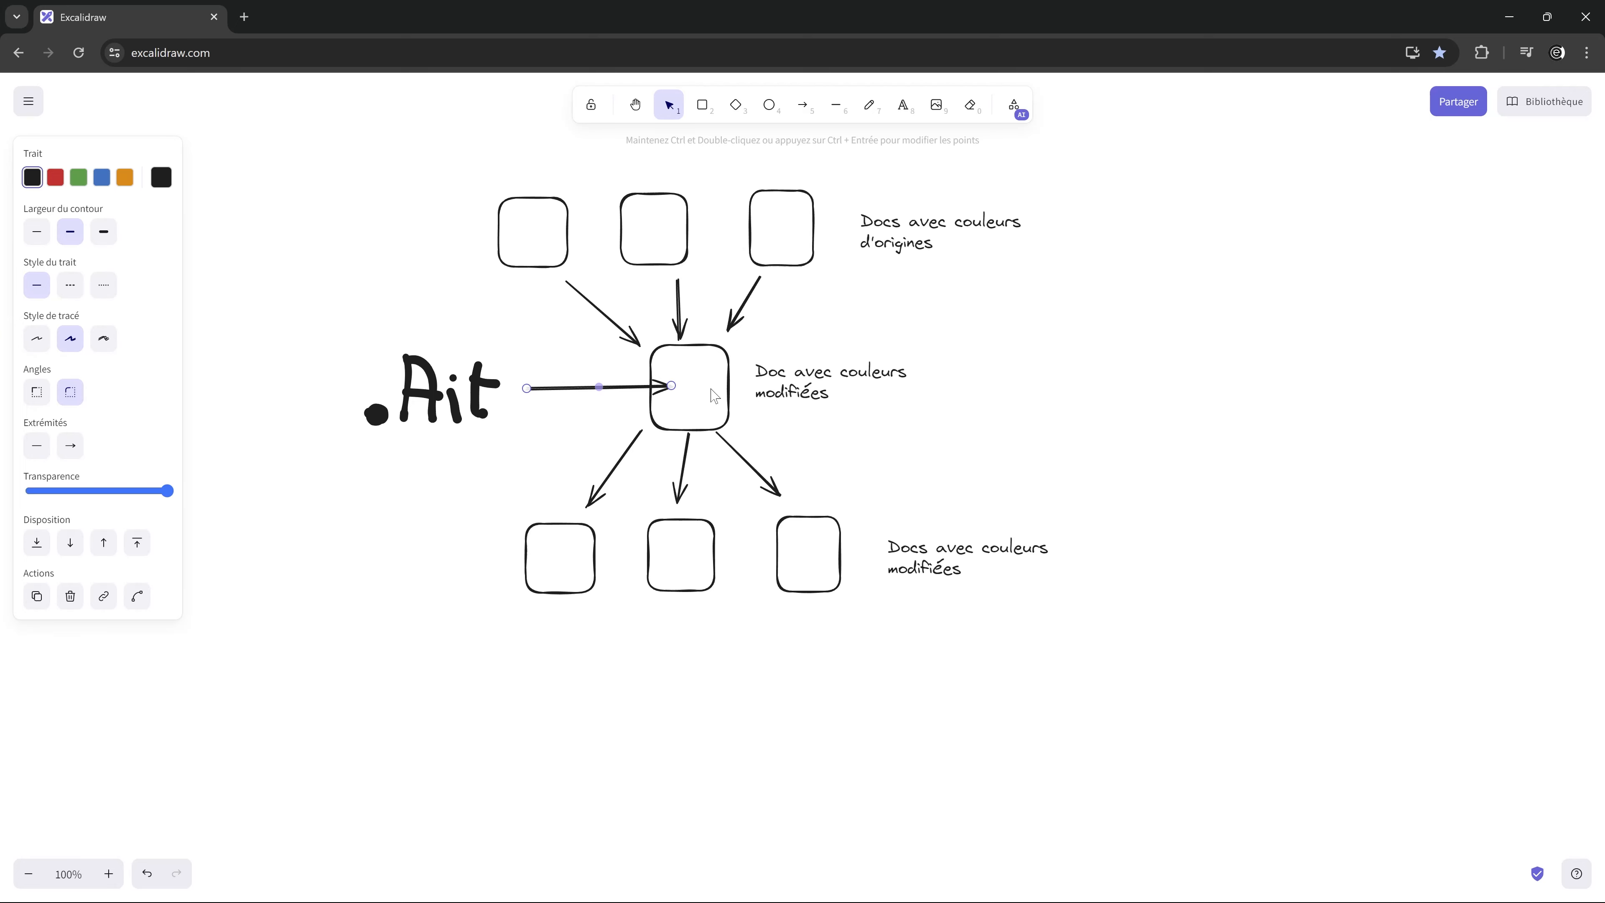
pyautogui.click(728, 377)
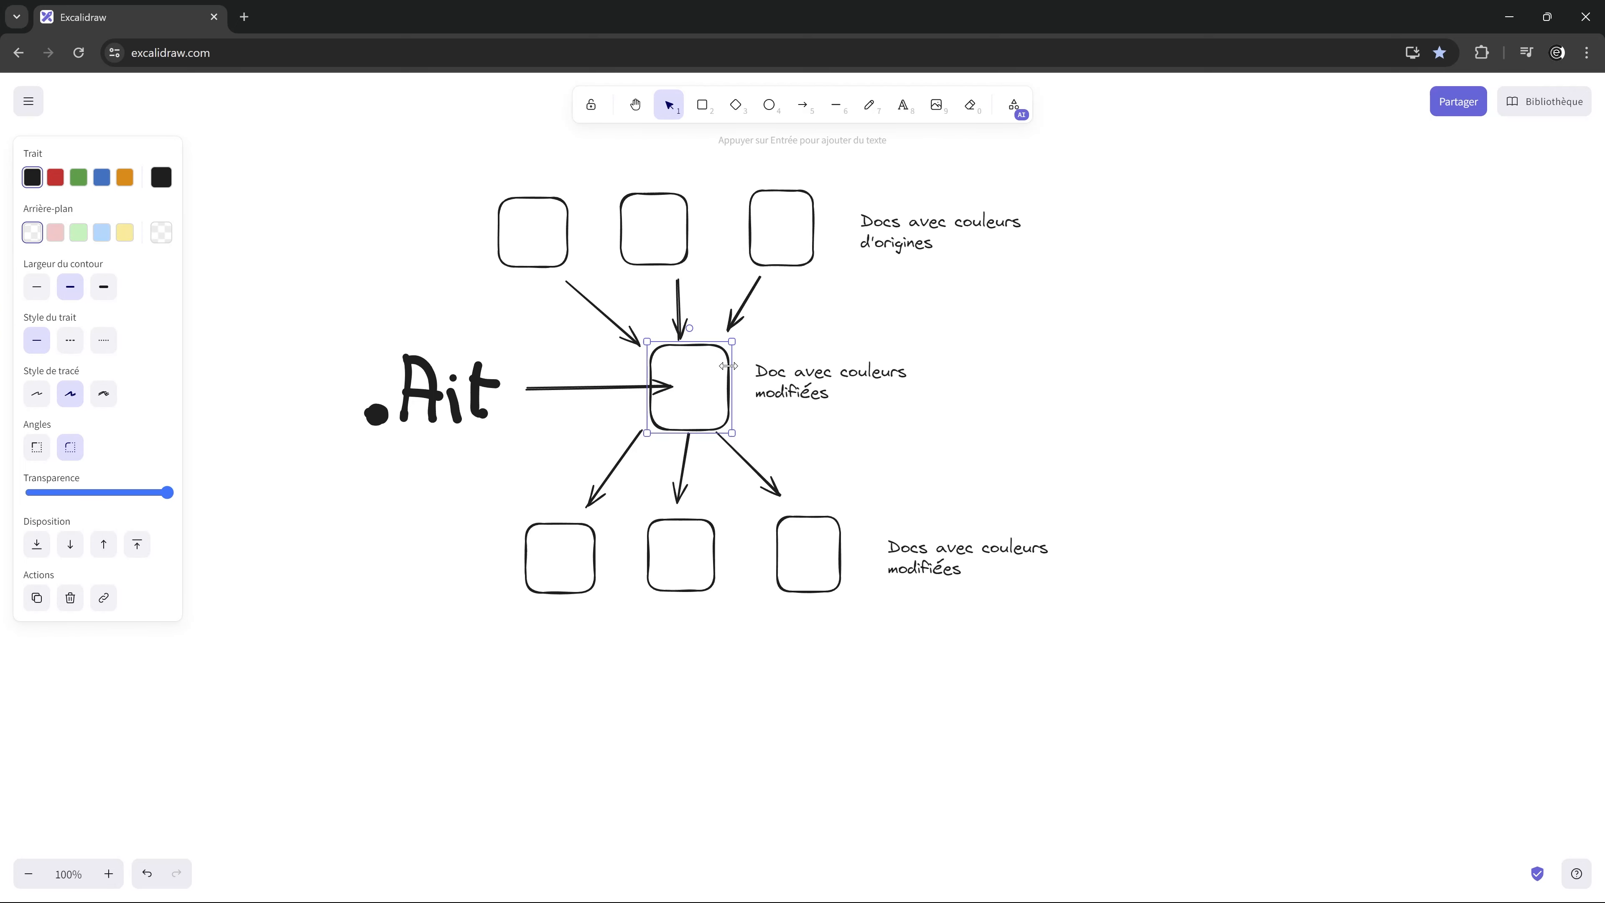
# Step: Handwrite ".Ai" beside the lower row of squares and beside the upper row
pyautogui.press('7')
pyautogui.click(377, 558)
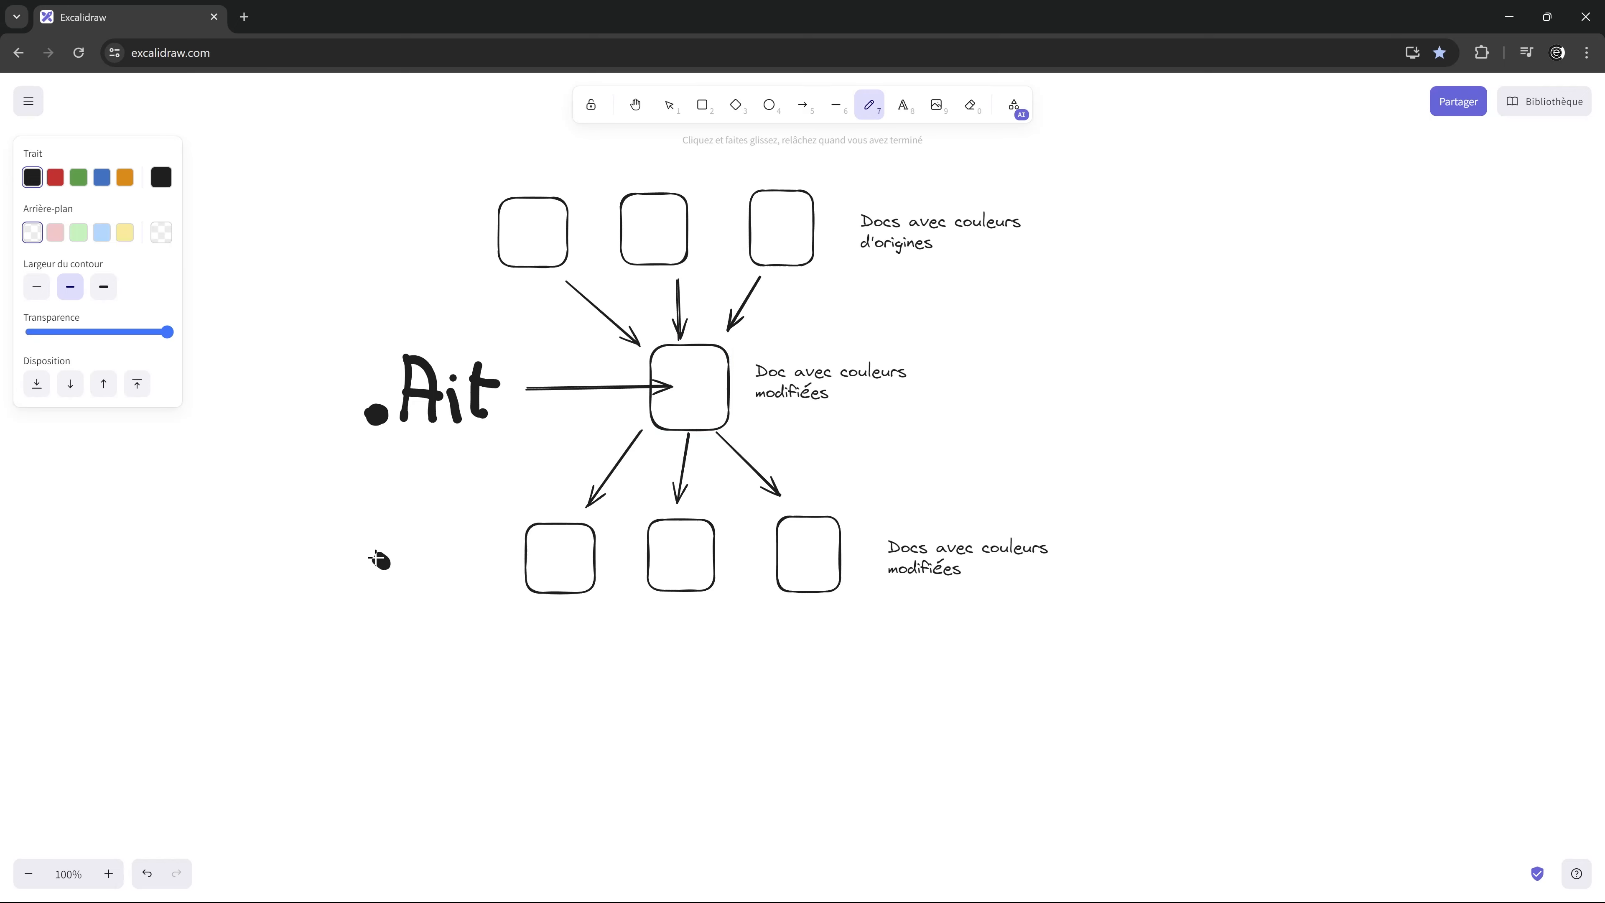
pyautogui.moveTo(416, 523); pyautogui.dragTo(411, 578)
pyautogui.moveTo(414, 528)
pyautogui.mouseDown()
pyautogui.moveTo(435, 570)
pyautogui.moveTo(413, 555)
pyautogui.moveTo(471, 565)
pyautogui.mouseUp()
pyautogui.click(468, 542)
pyautogui.click(467, 519)
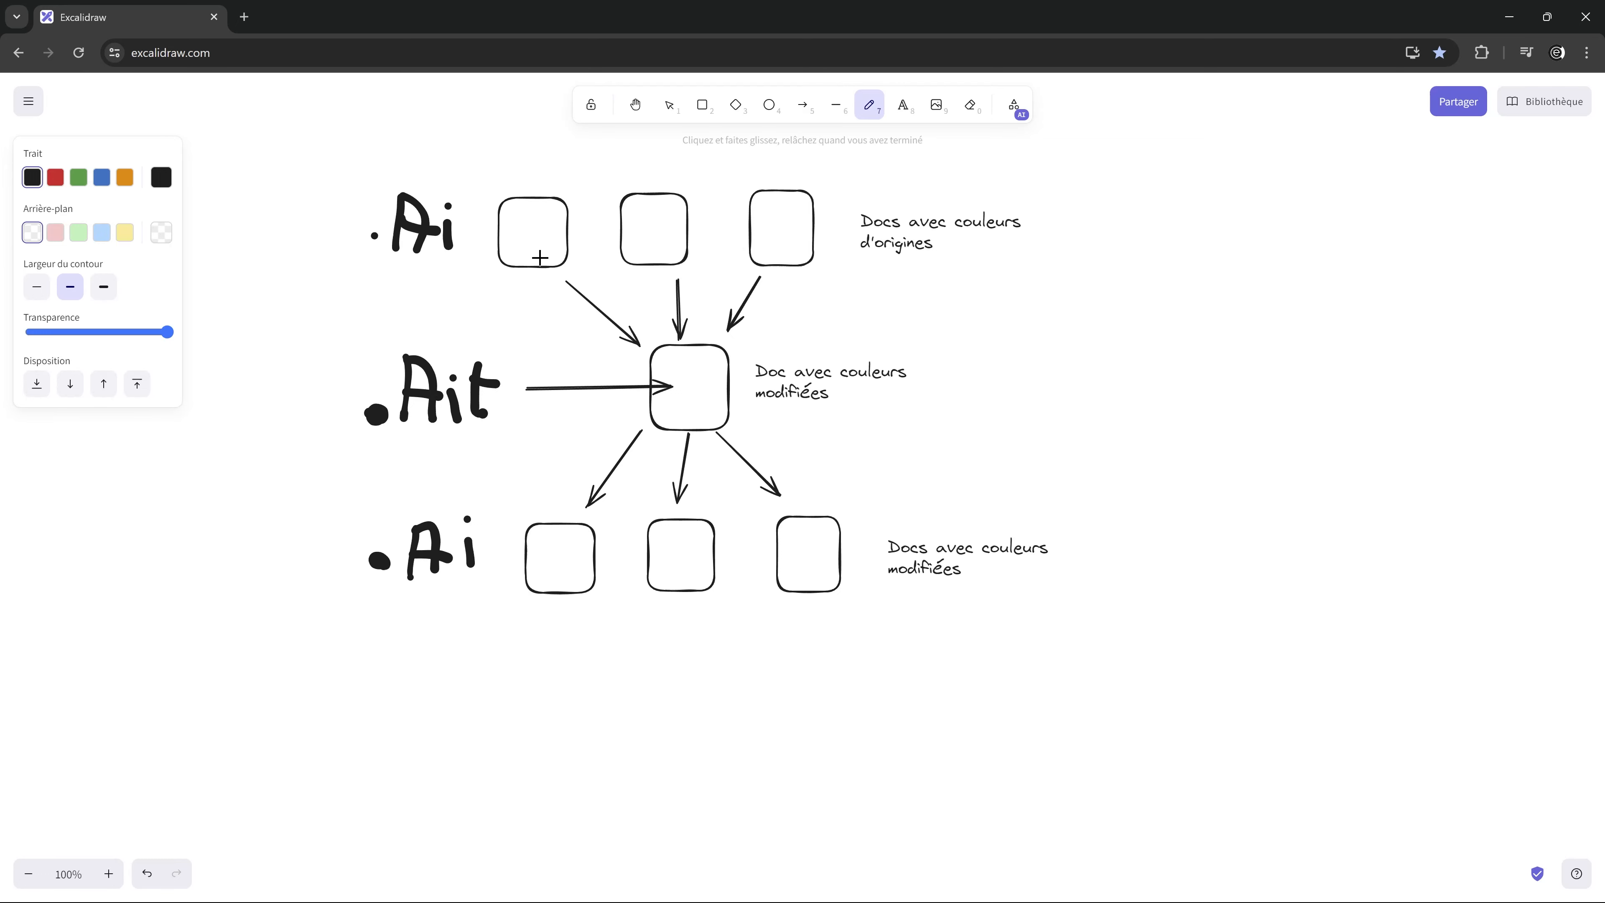
# Step: Draw a filled black dot inside the first upper square, the middle square and the first lower square
pyautogui.moveTo(545, 233); pyautogui.dragTo(547, 235)
pyautogui.moveTo(695, 382); pyautogui.dragTo(689, 369)
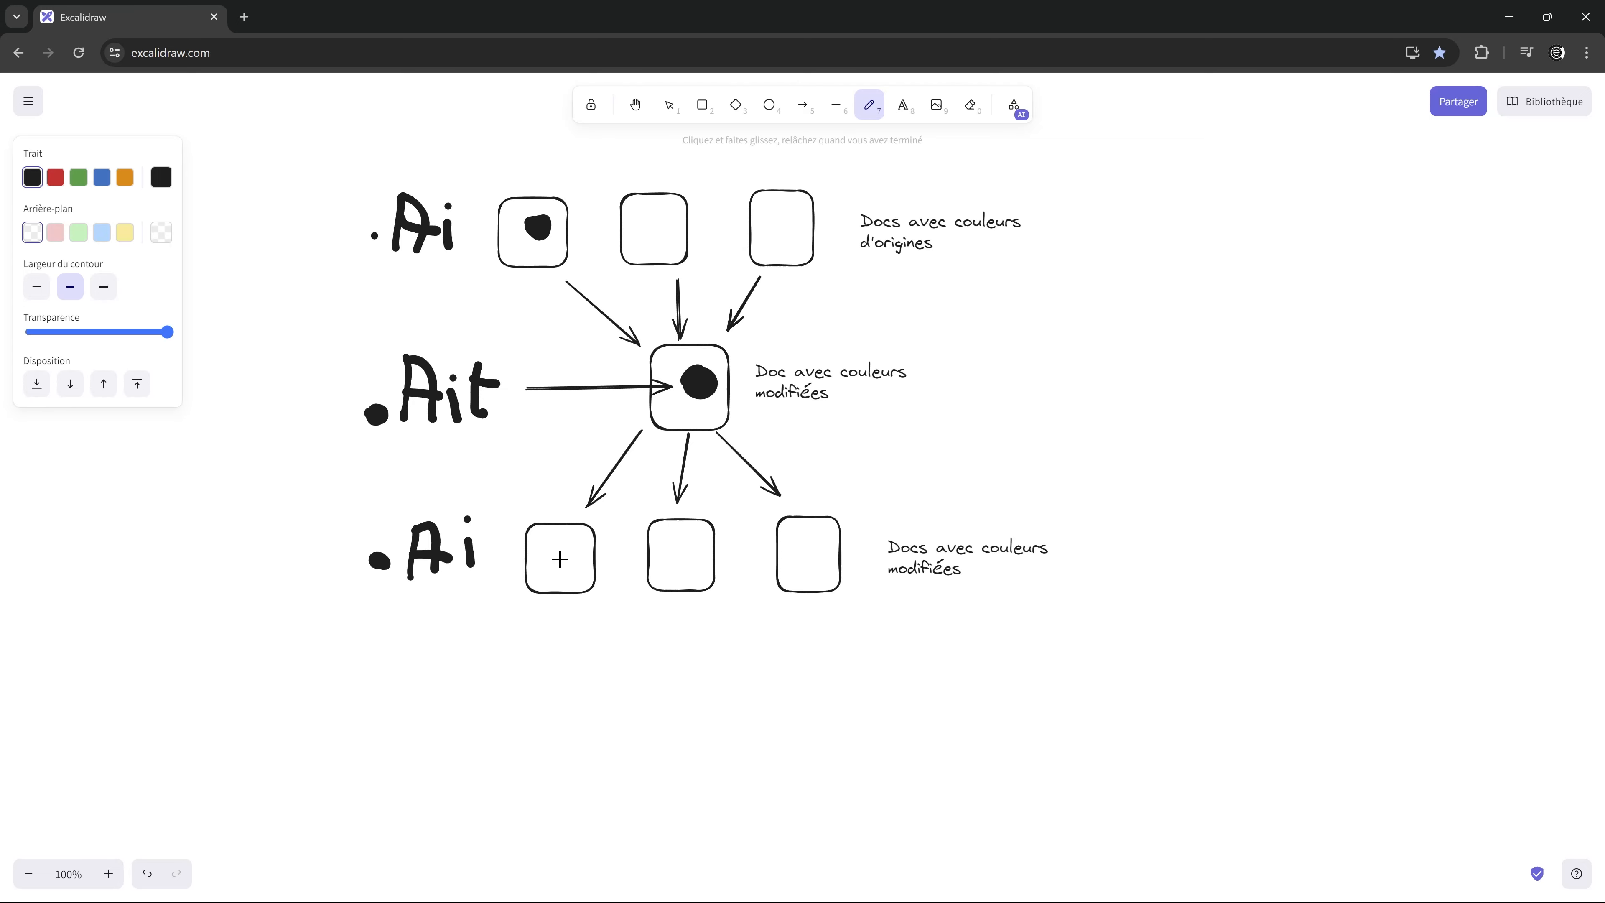
pyautogui.moveTo(559, 558); pyautogui.dragTo(548, 560)
# Step: Switch to Illustrator and create a new A4 document, 210 x 297 mm, in CMJN colour mode
pyautogui.click(1509, 19)
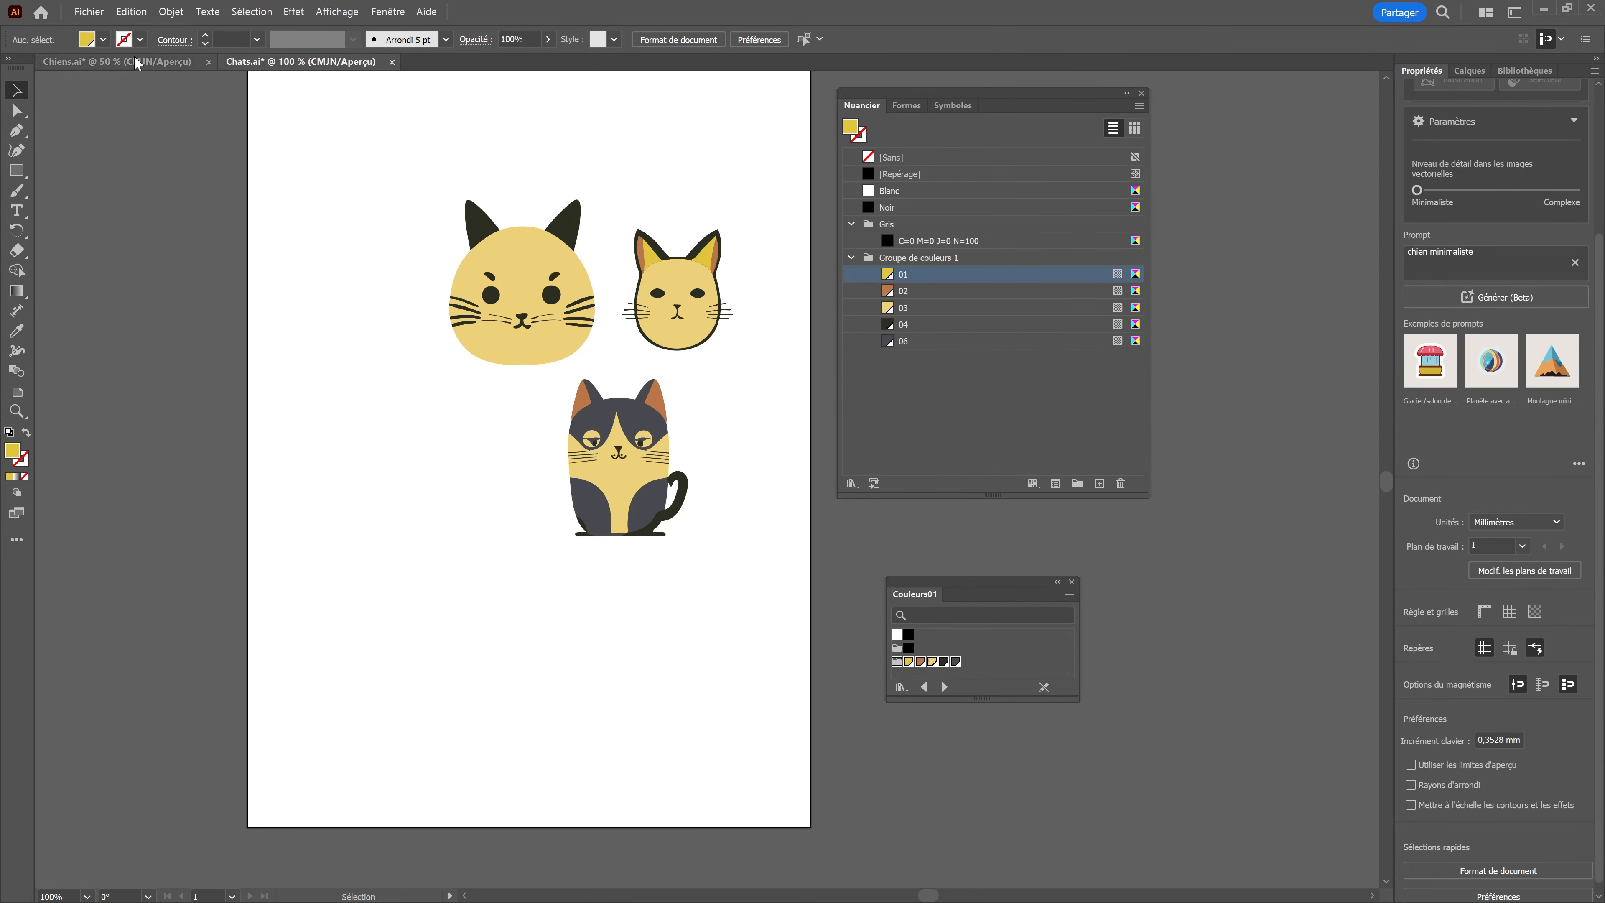
pyautogui.click(89, 11)
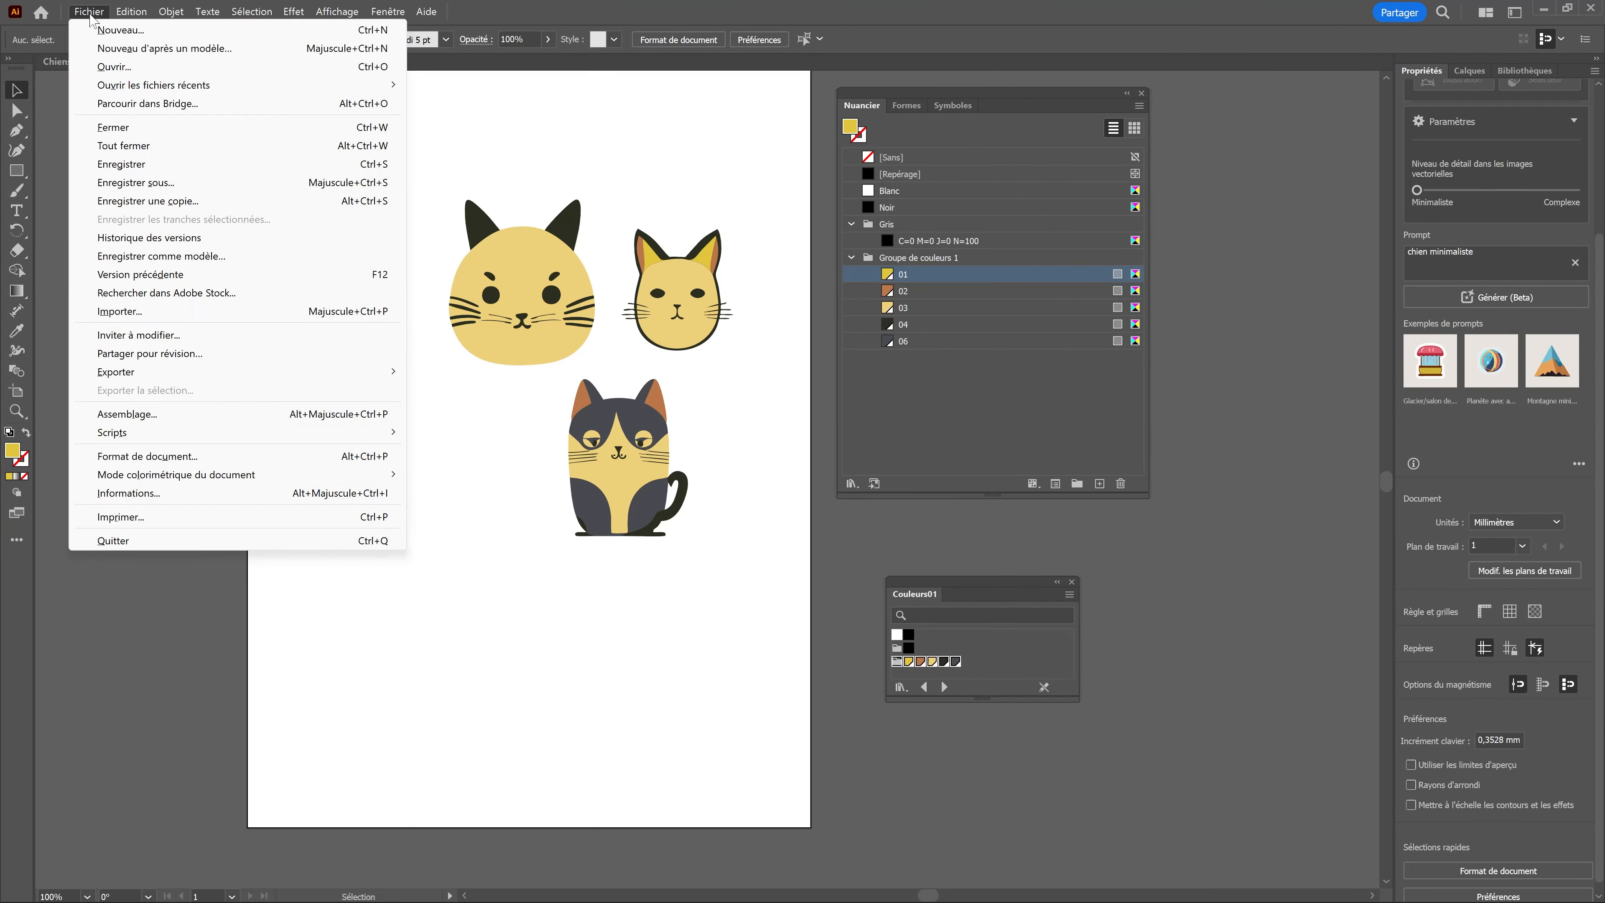
pyautogui.click(106, 29)
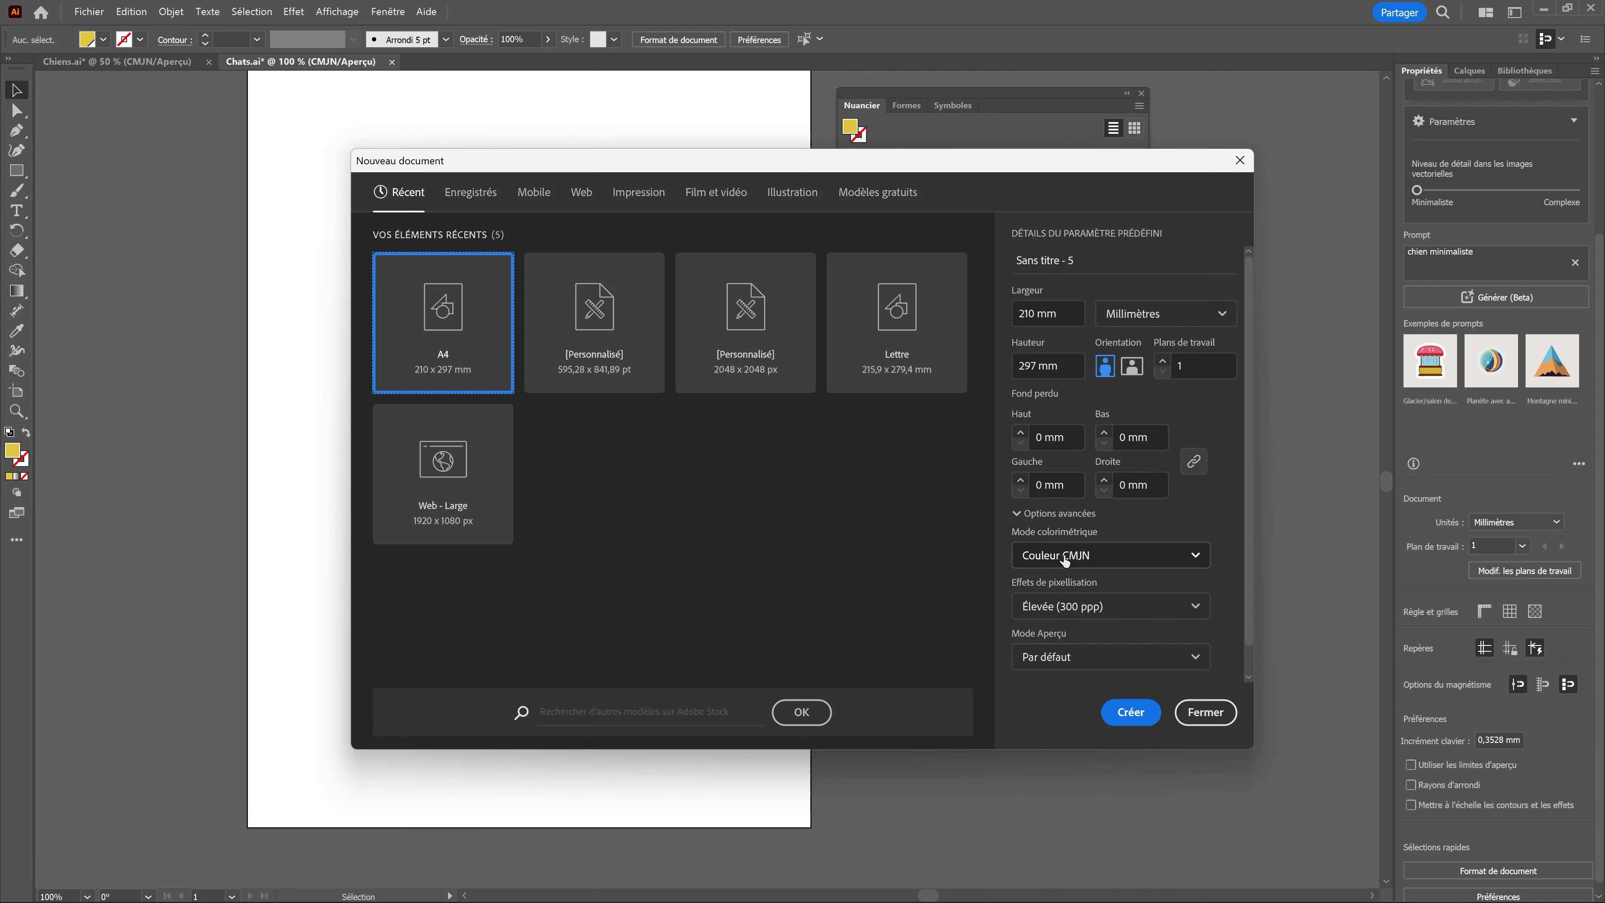
pyautogui.click(1131, 712)
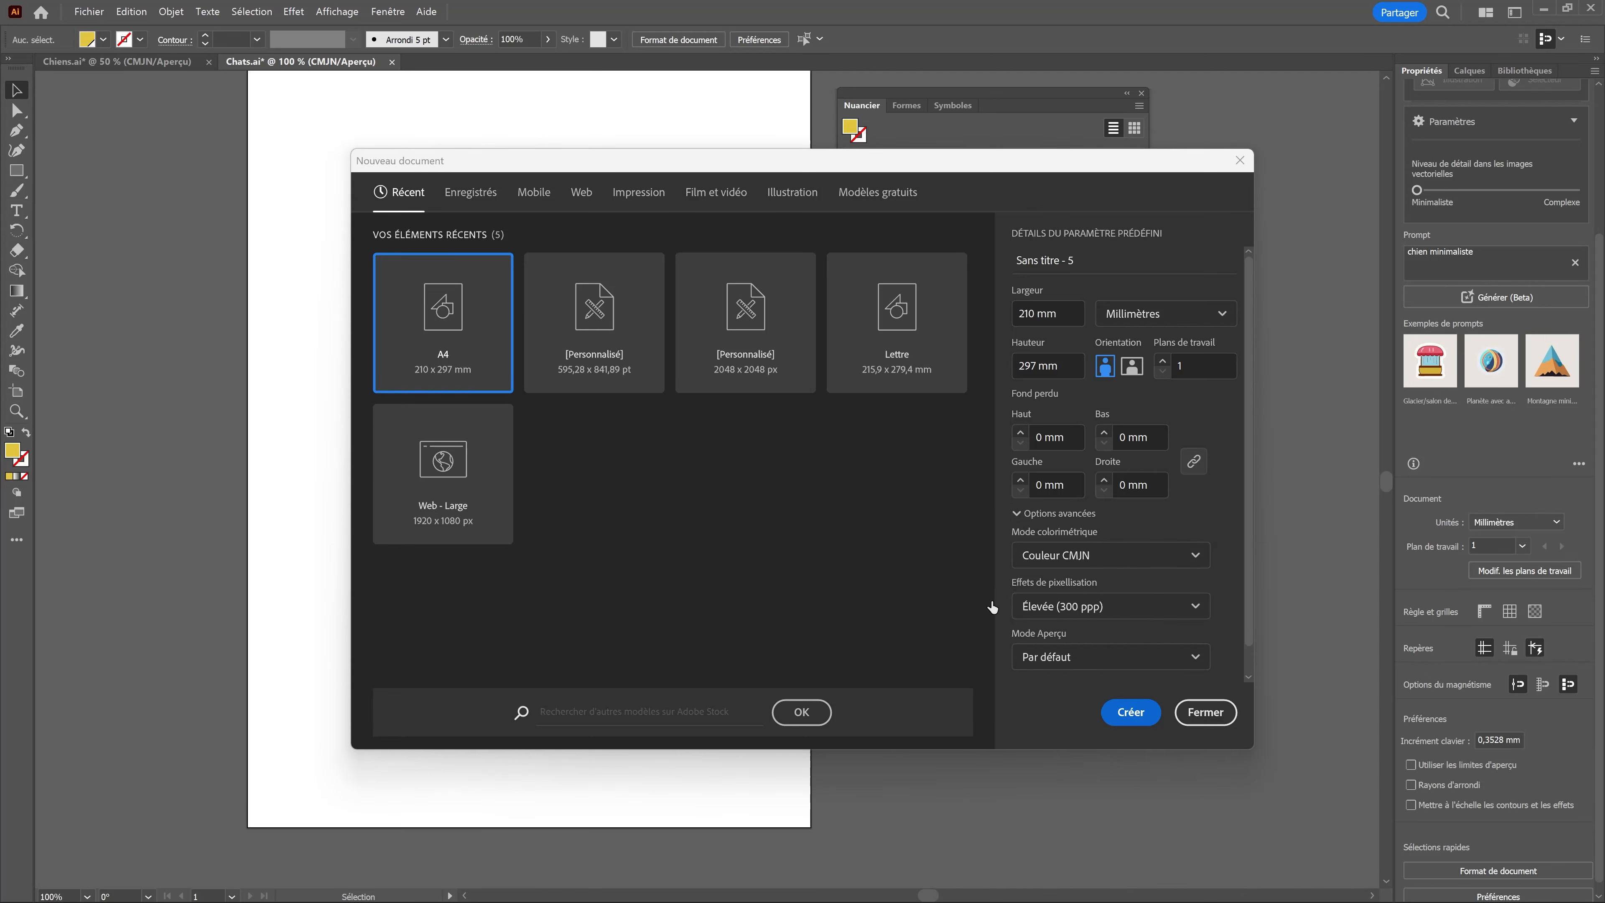
# Step: Delete the unused swatches from the new document's Nuancier and add the Couleurs01 library's colour group with swatches 01, 02, 03, 04 and 06
pyautogui.click(1289, 99)
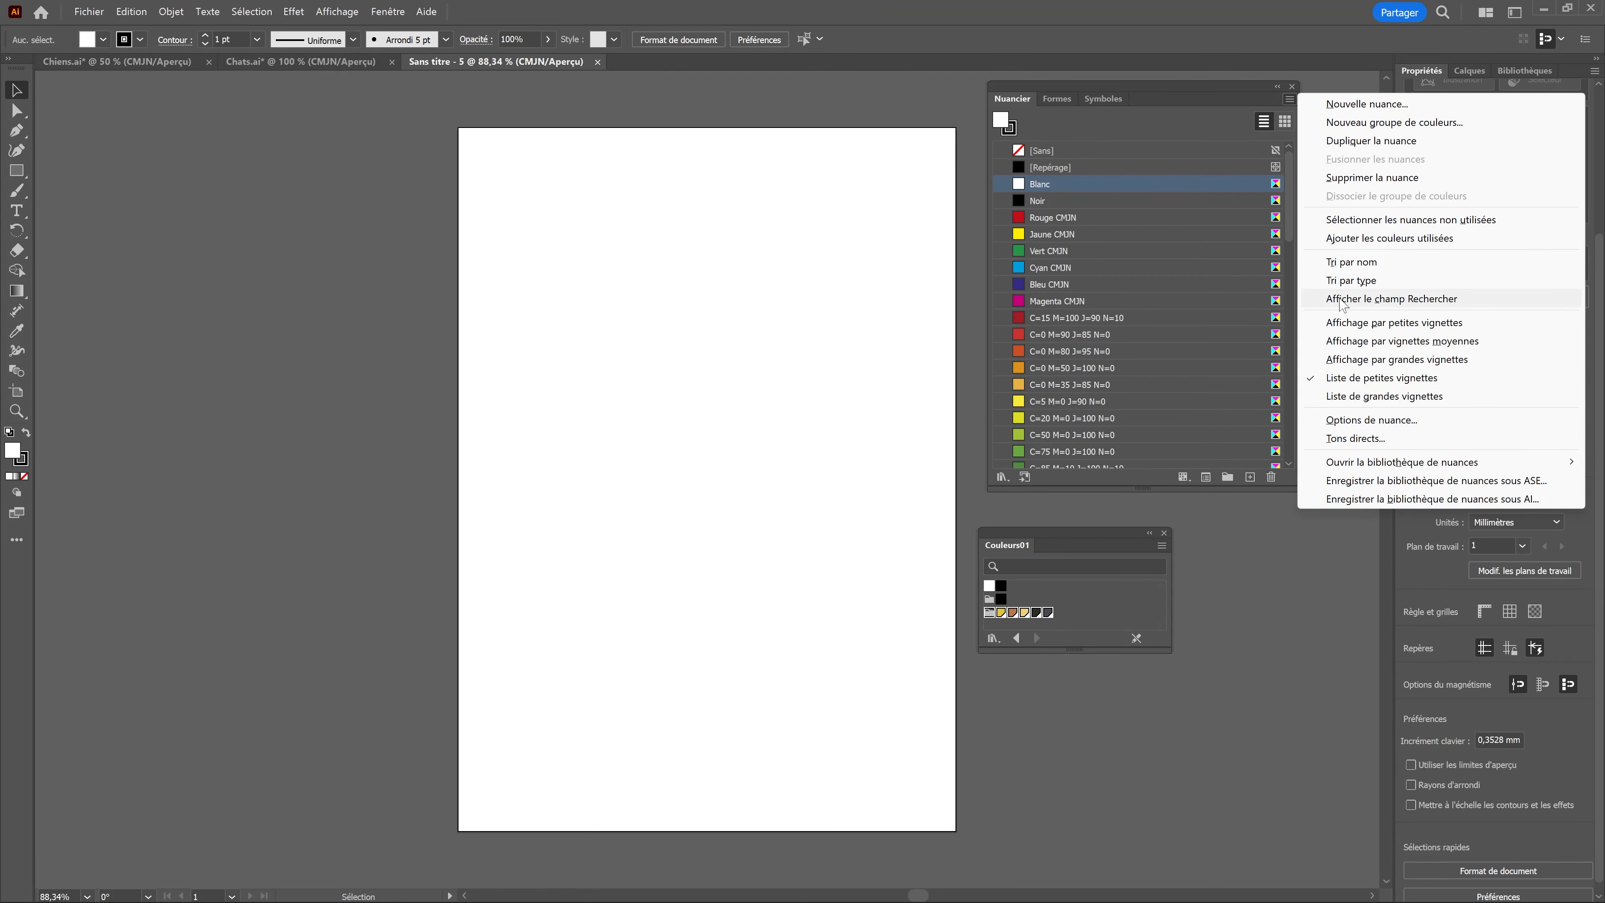
pyautogui.click(1348, 219)
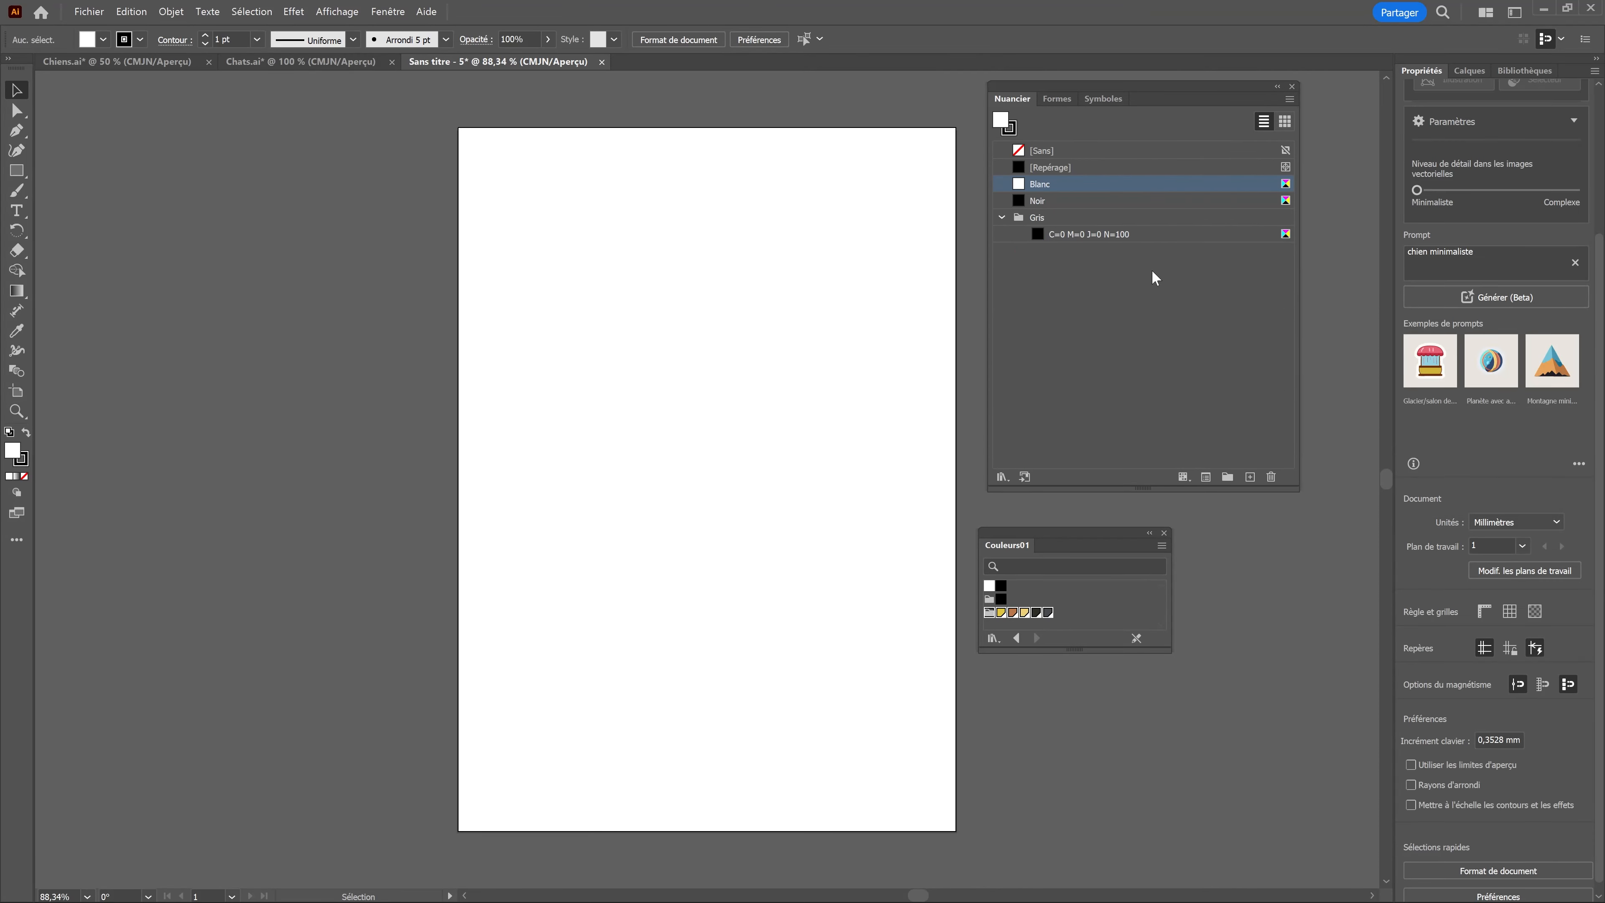
pyautogui.click(1001, 218)
pyautogui.moveTo(1051, 533); pyautogui.dragTo(1052, 509)
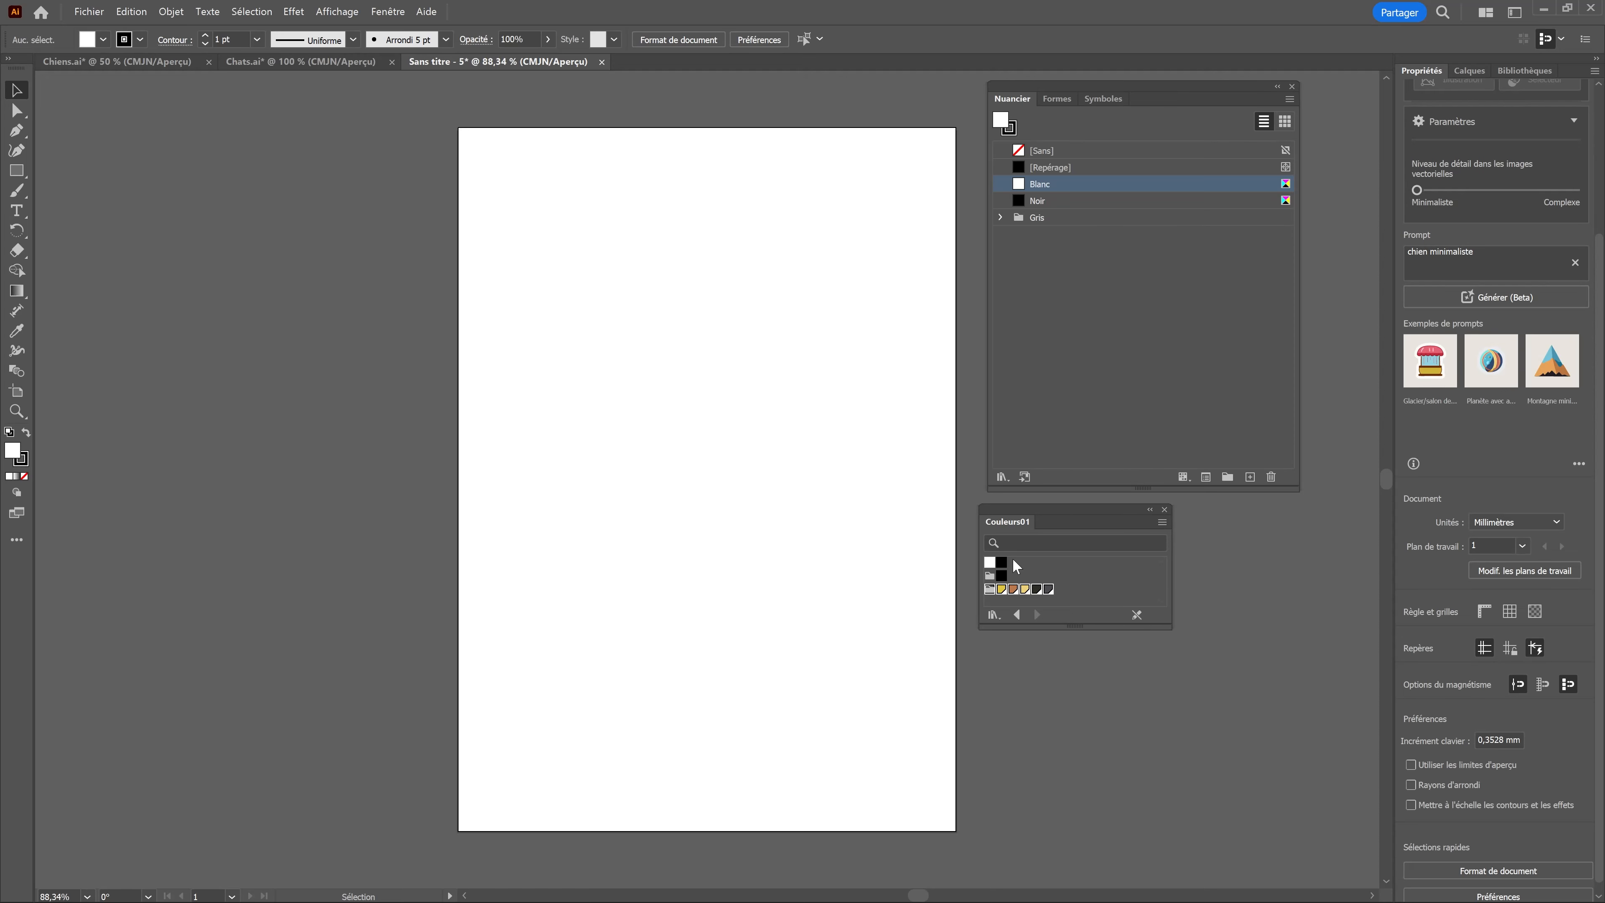
pyautogui.click(990, 589)
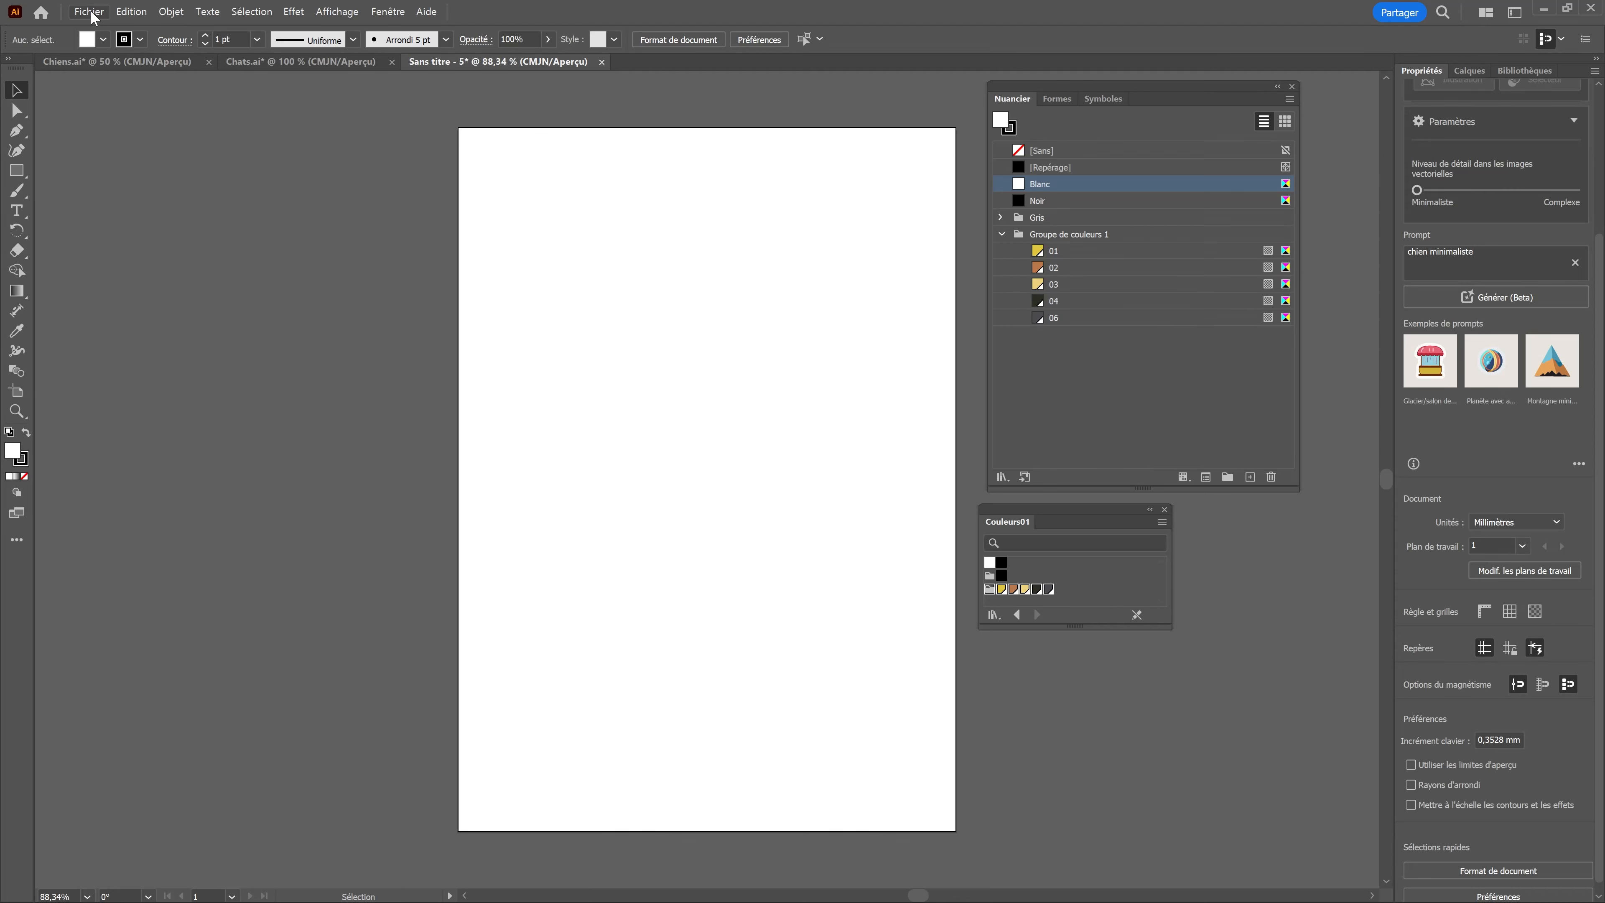
# Step: Save the document as the Illustrator Template Nuancier.ait in 114_Couleurs_Bibliothèques, replacing the existing file
pyautogui.click(90, 13)
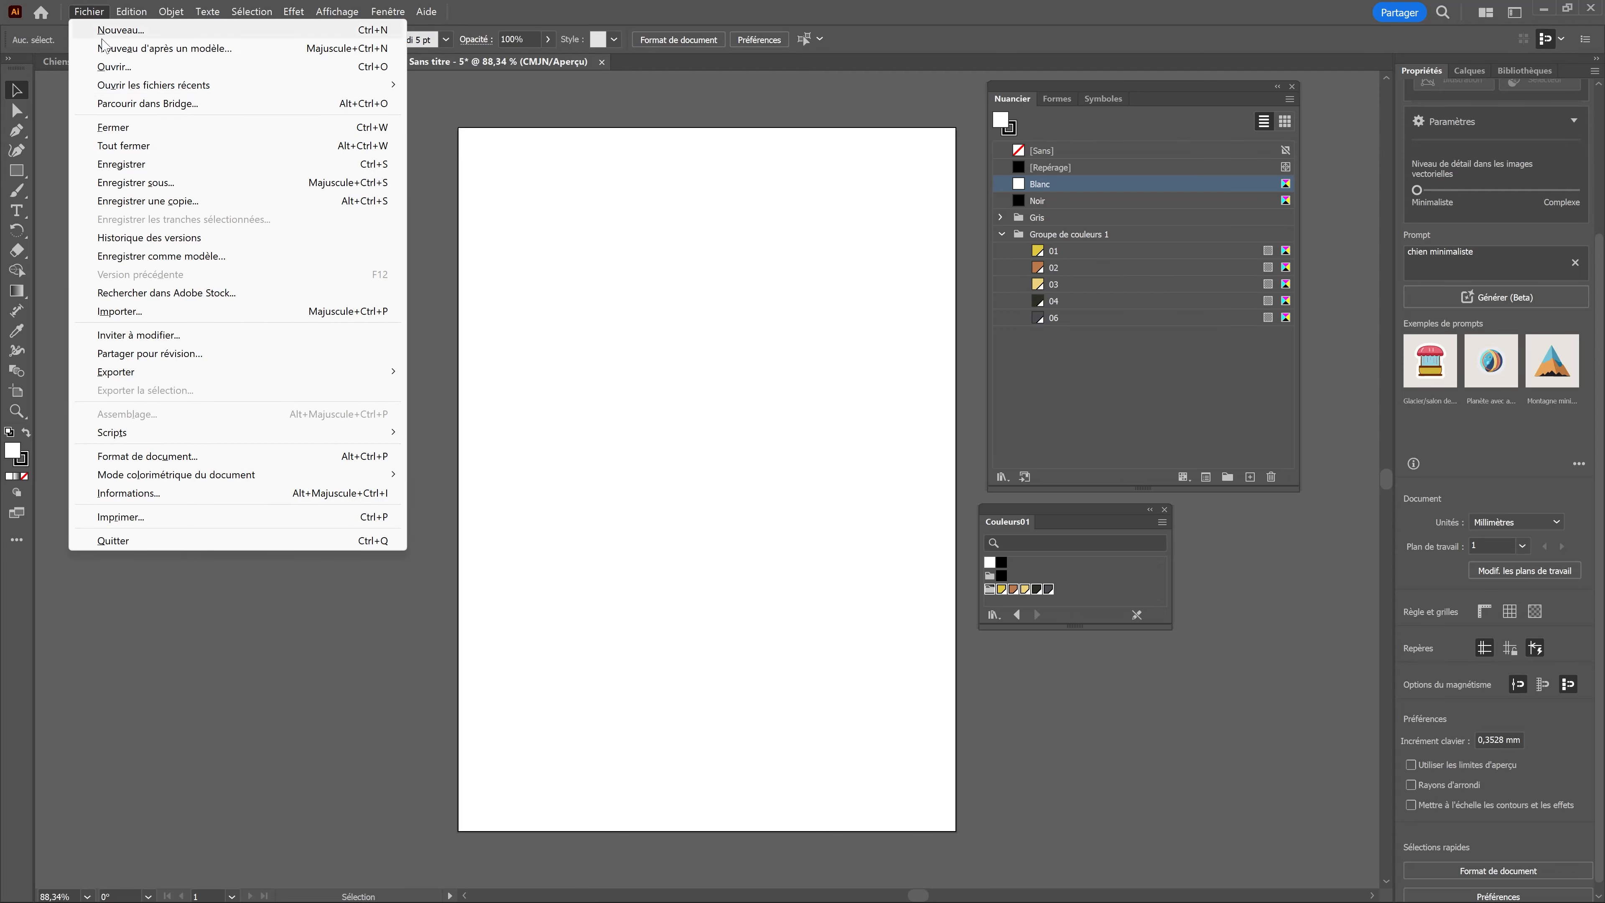
pyautogui.click(141, 187)
pyautogui.click(813, 674)
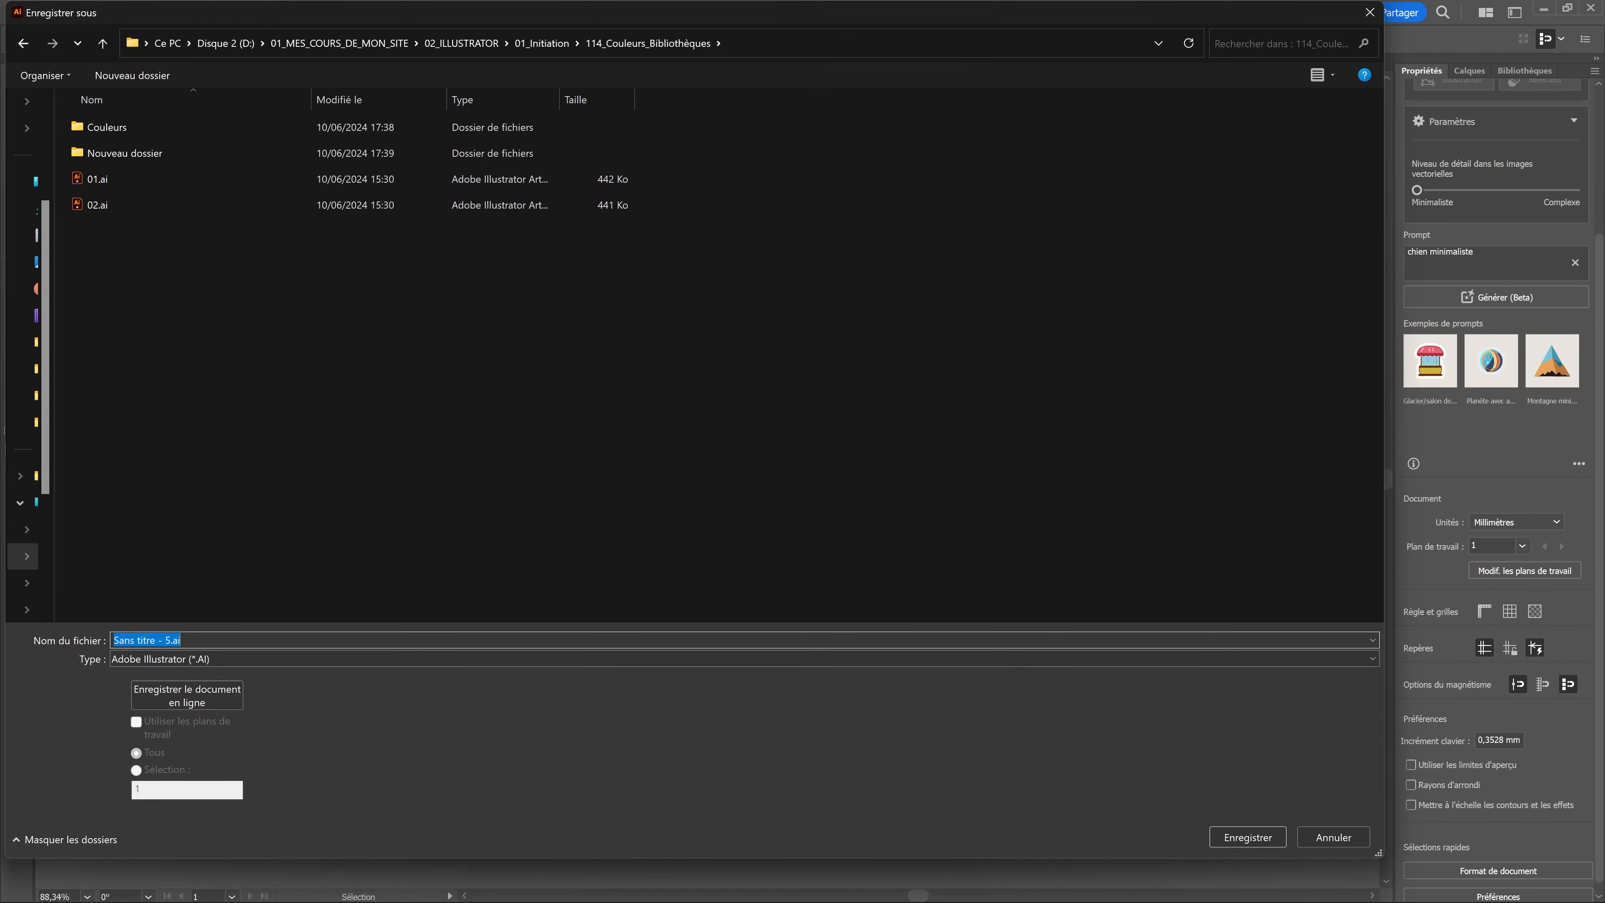
pyautogui.write('nuancier')
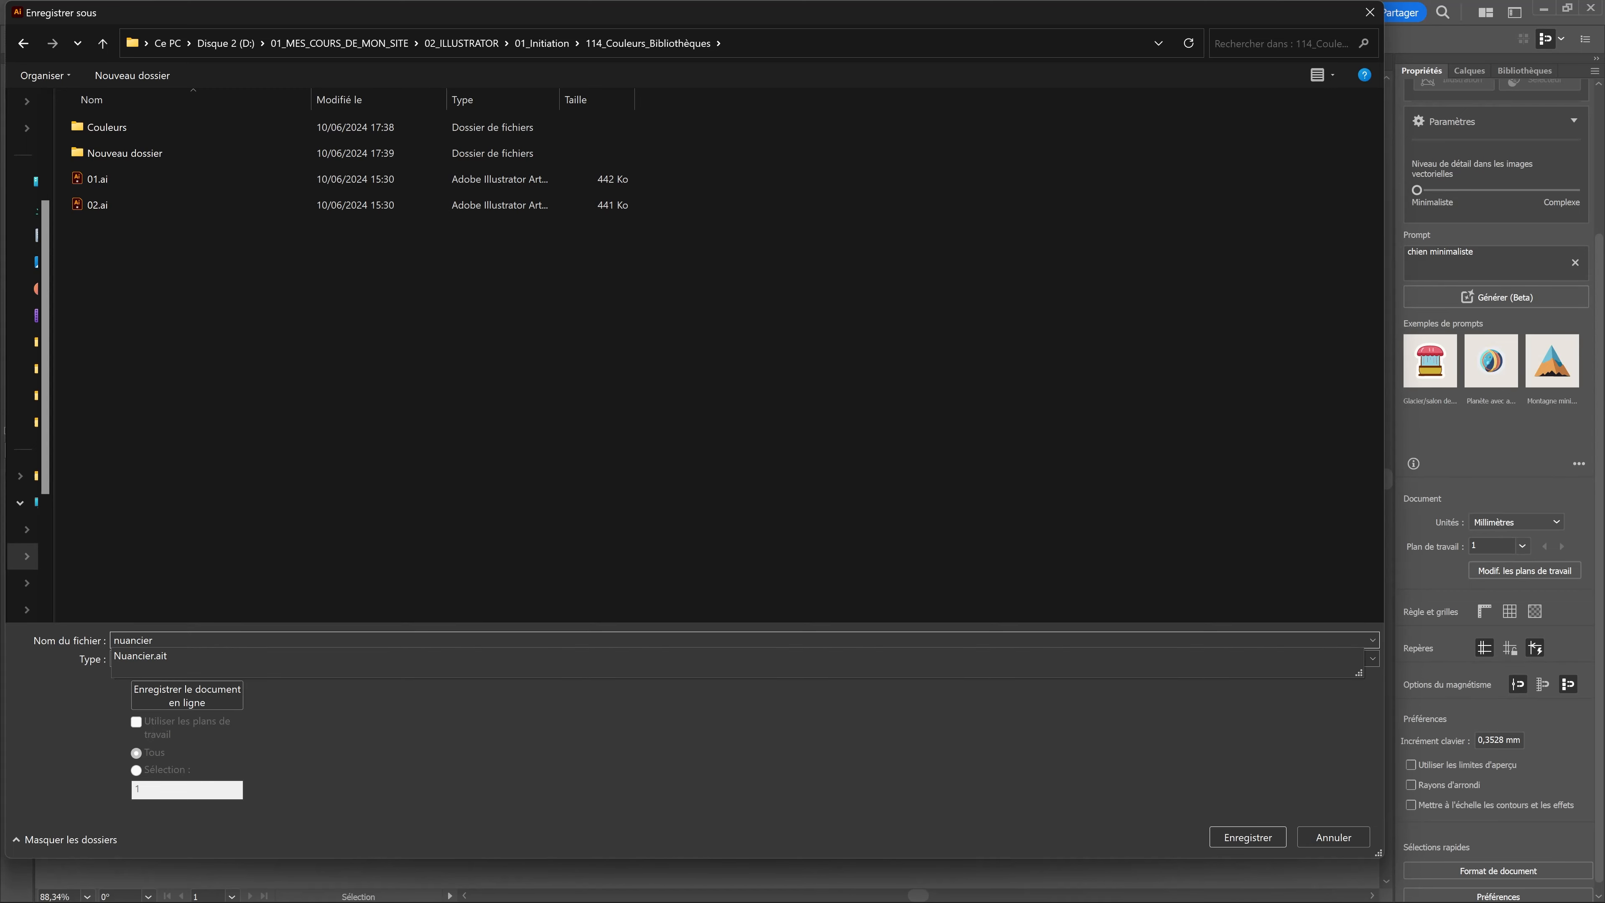
pyautogui.click(155, 655)
pyautogui.click(195, 658)
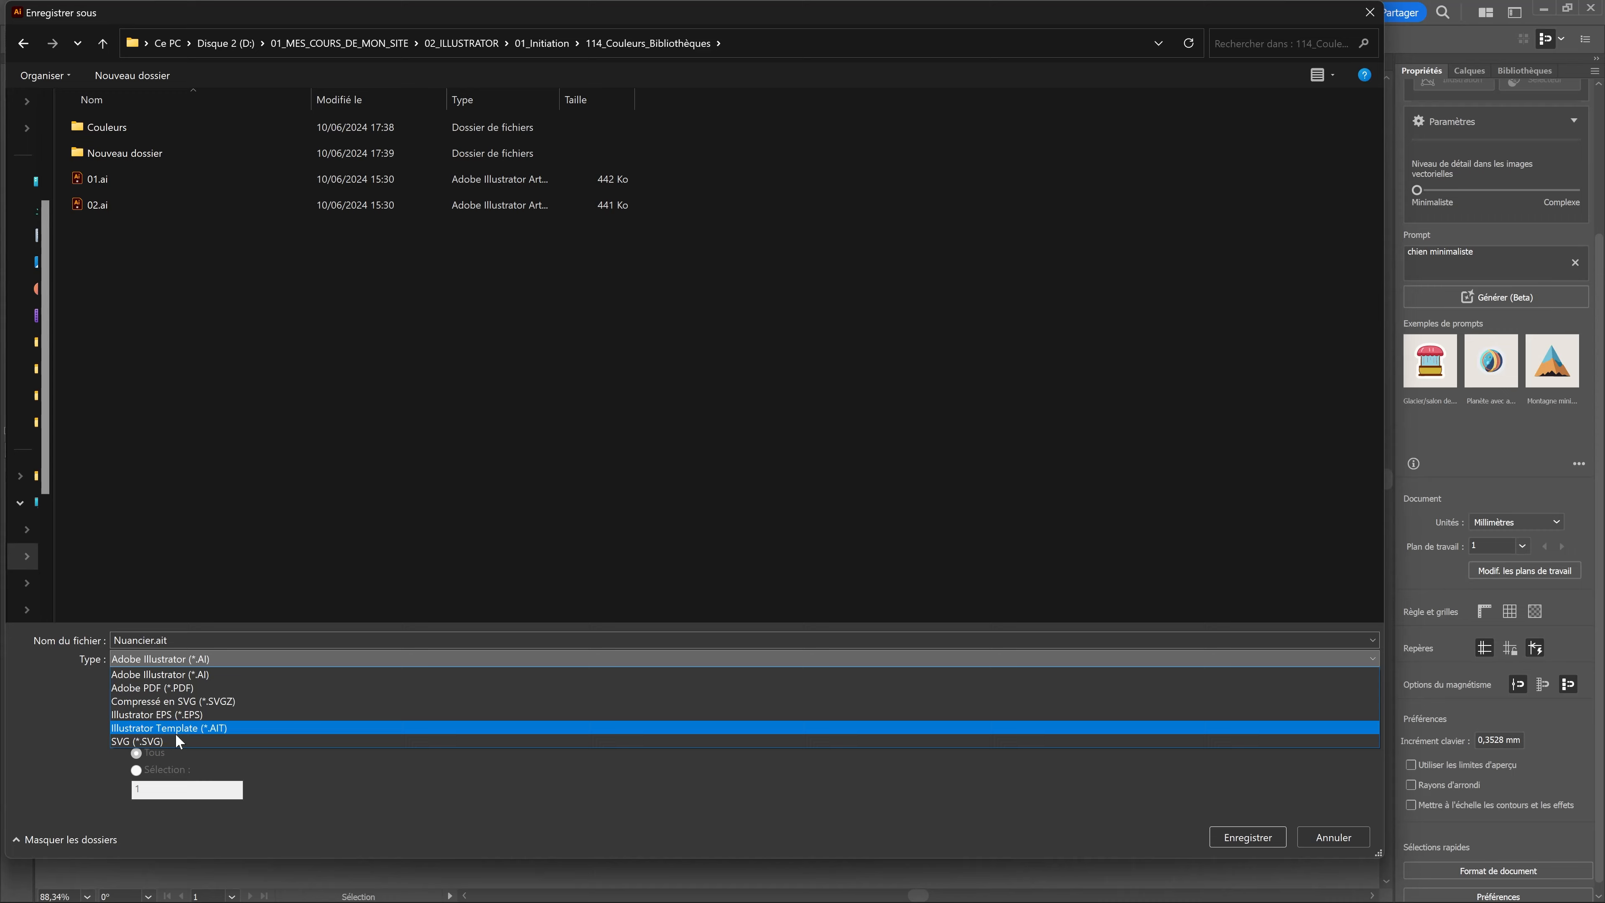
pyautogui.click(183, 729)
pyautogui.press('Return')
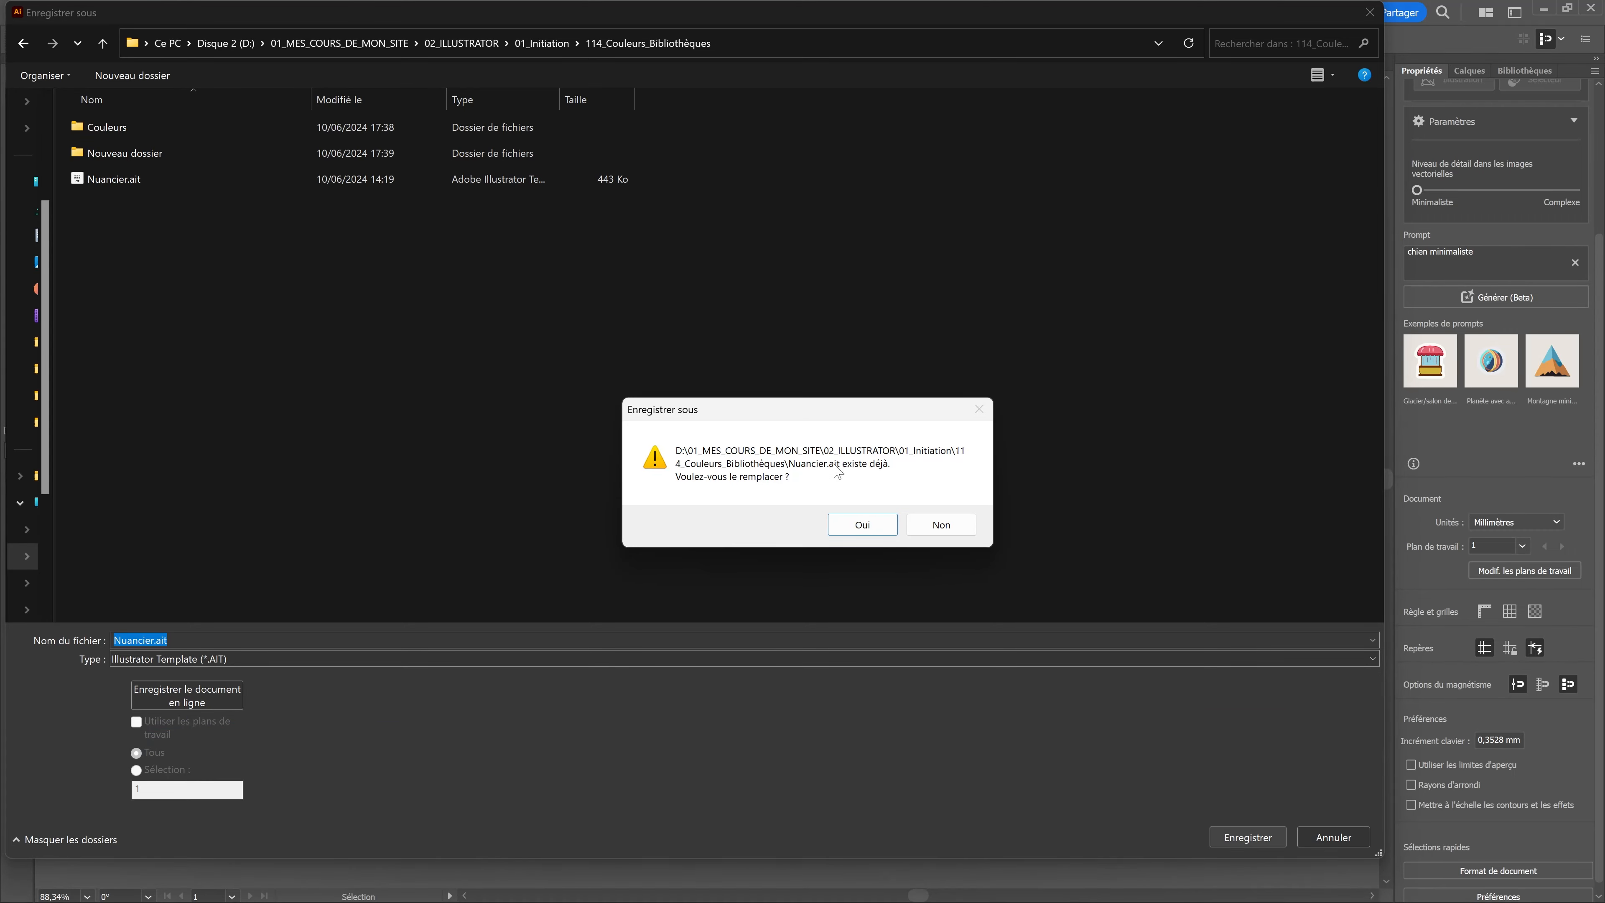
pyautogui.click(859, 524)
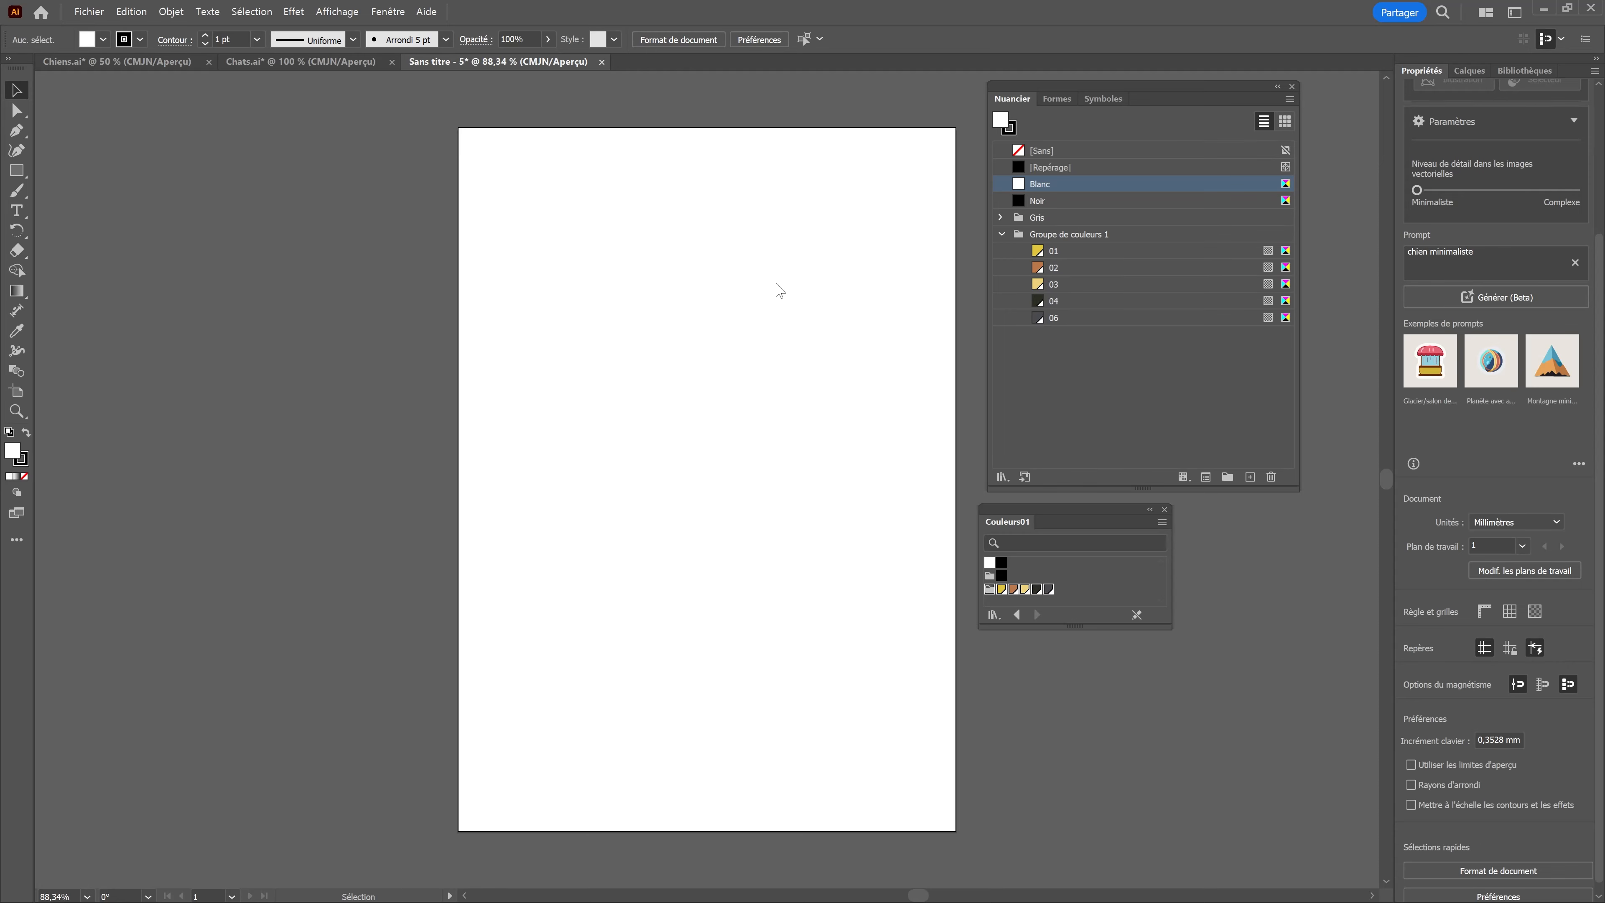
# Step: Switch to Chats.ai and select the face of the large cat head to check which swatch fills it
pyautogui.moveTo(1146, 85); pyautogui.dragTo(1146, 80)
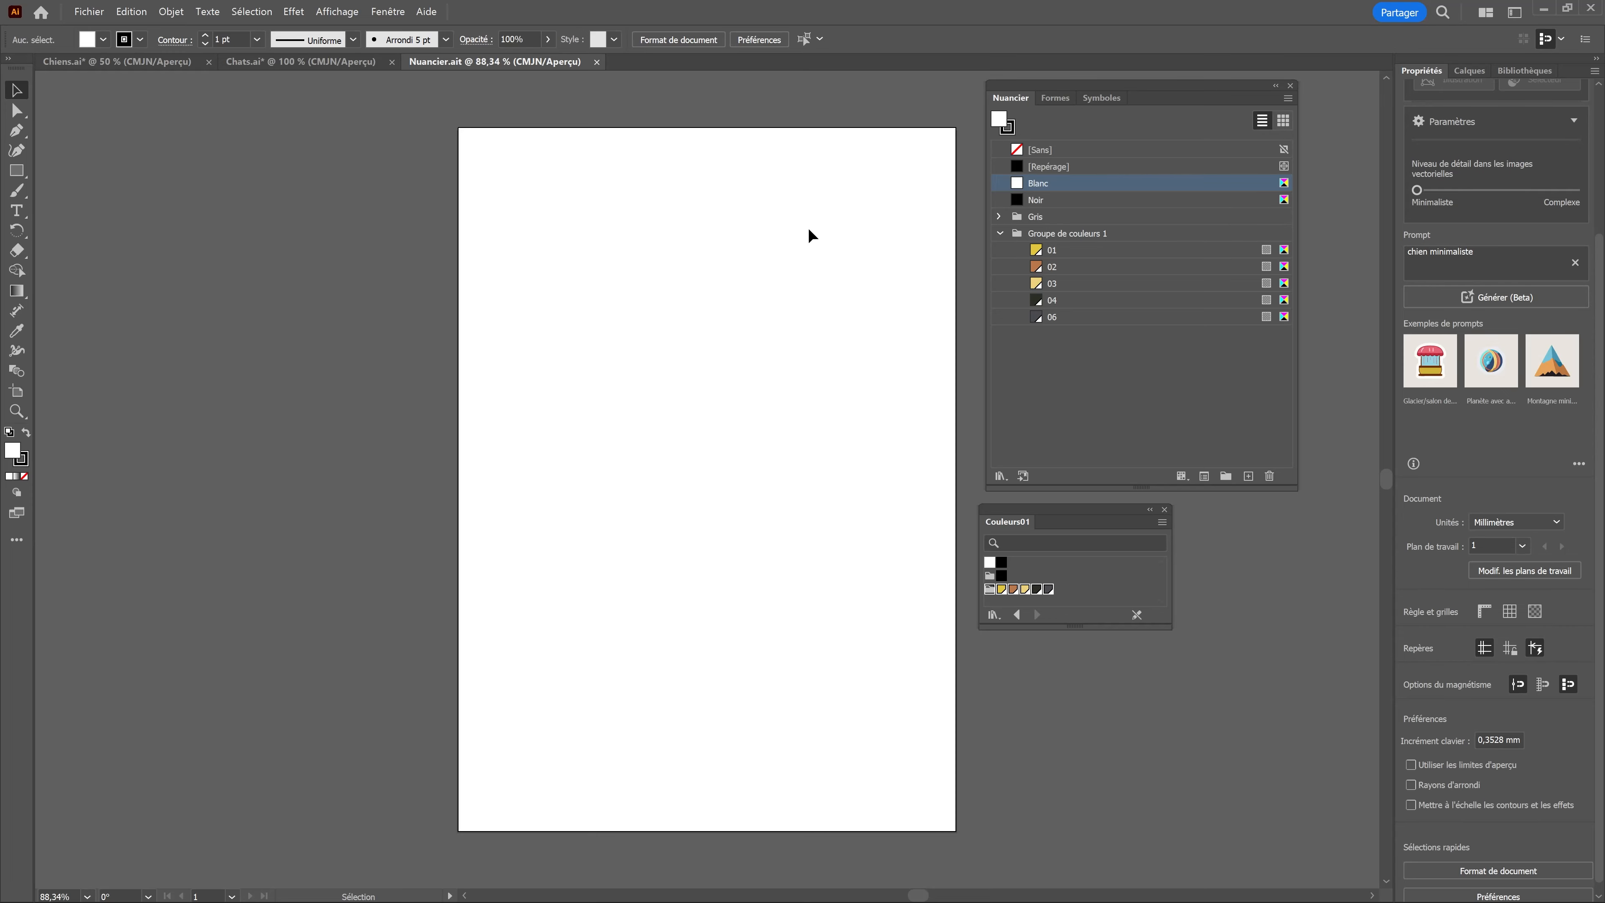
pyautogui.click(292, 63)
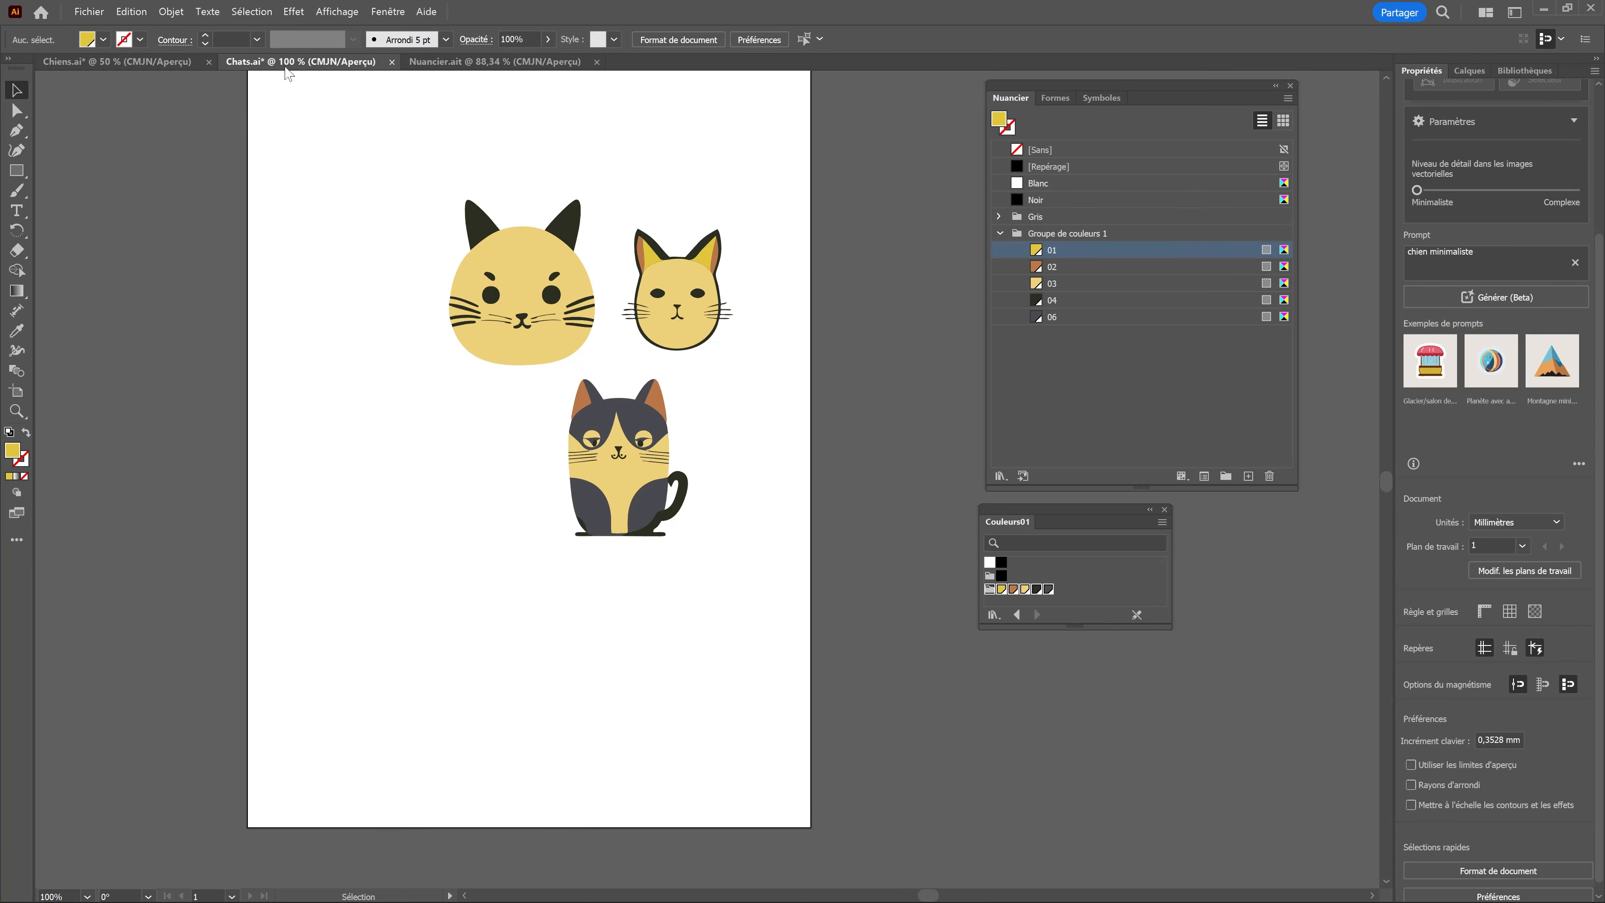
pyautogui.doubleClick(531, 256)
pyautogui.press('Escape')
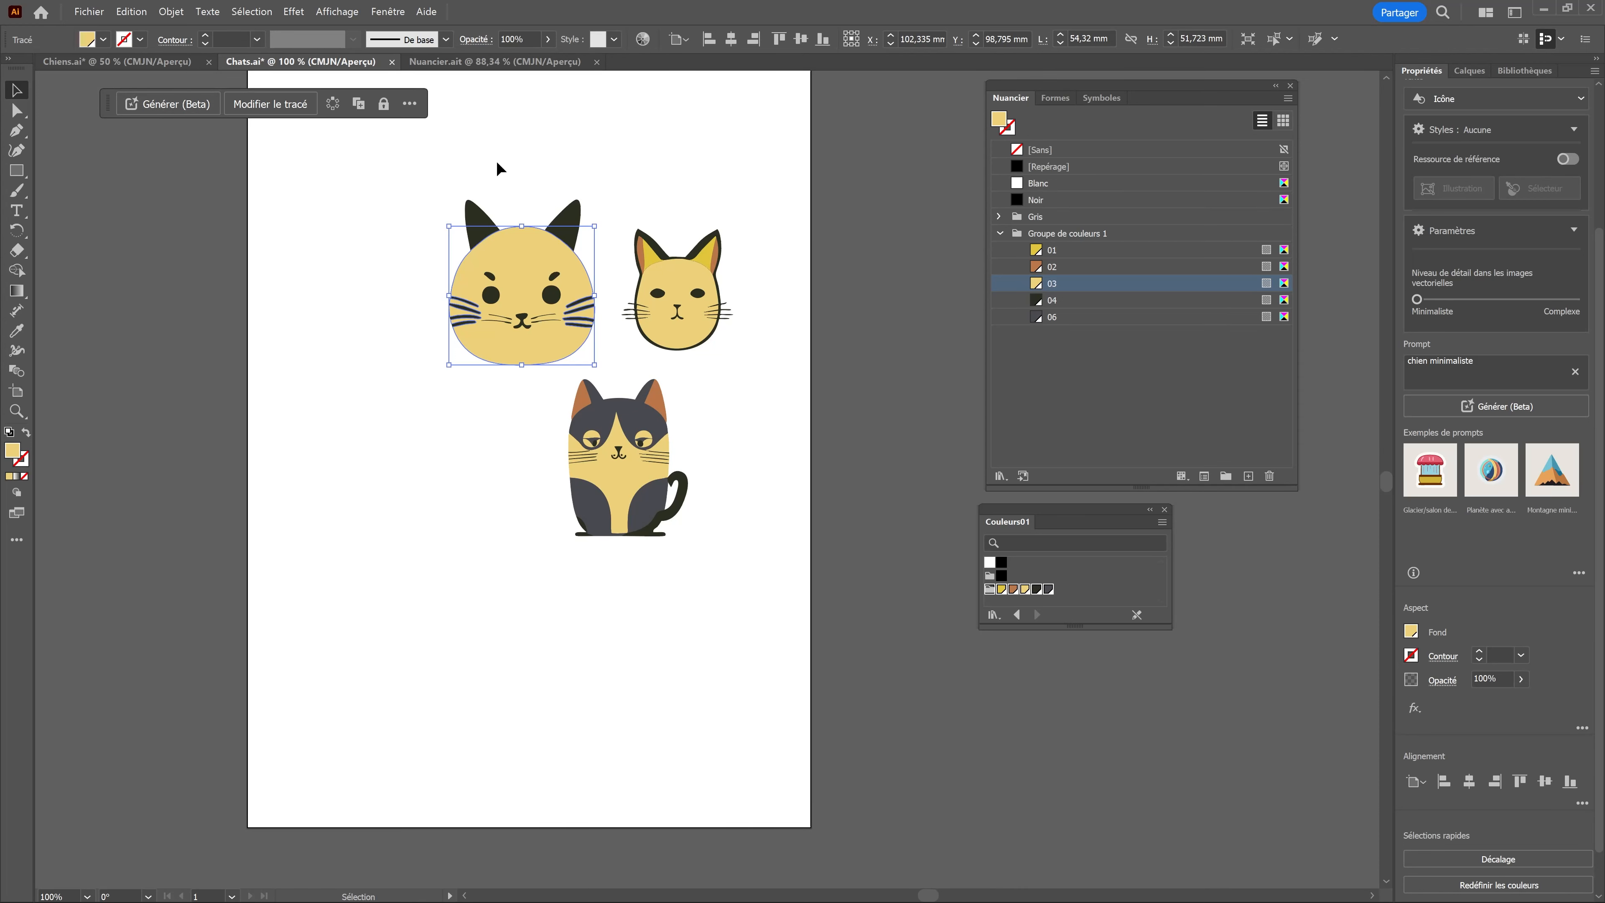
# Step: In Nuancier.ait, set global swatch 03 to CMJN 3,13 / 100 / 62,02 / 0,04
pyautogui.click(492, 62)
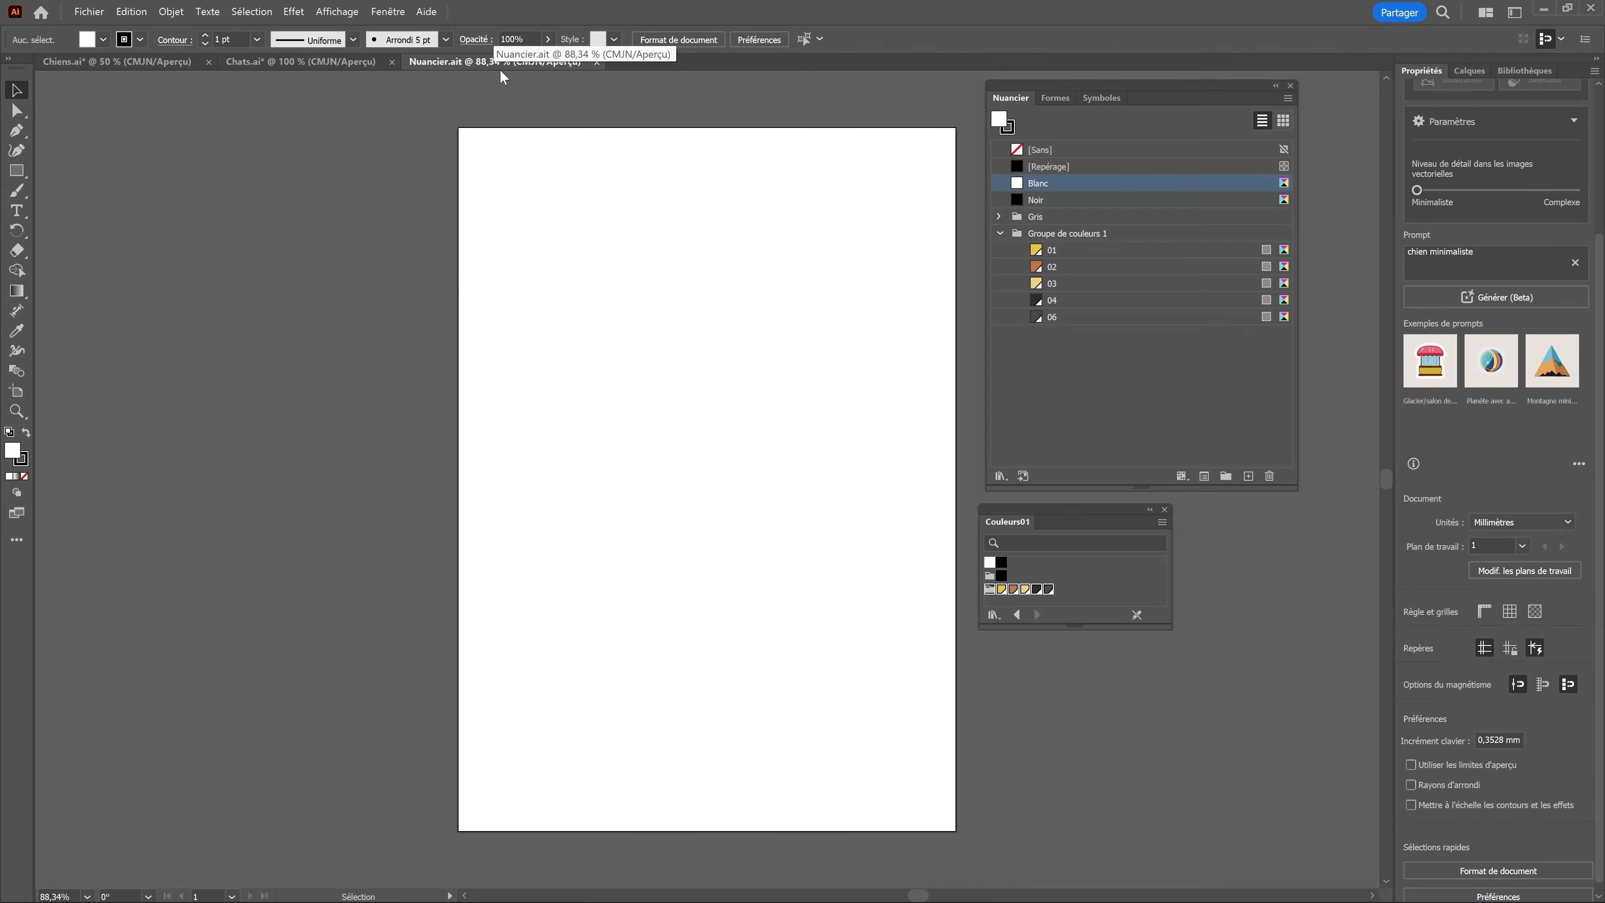
pyautogui.moveTo(1037, 284); pyautogui.dragTo(1039, 288)
pyautogui.doubleClick(1039, 288)
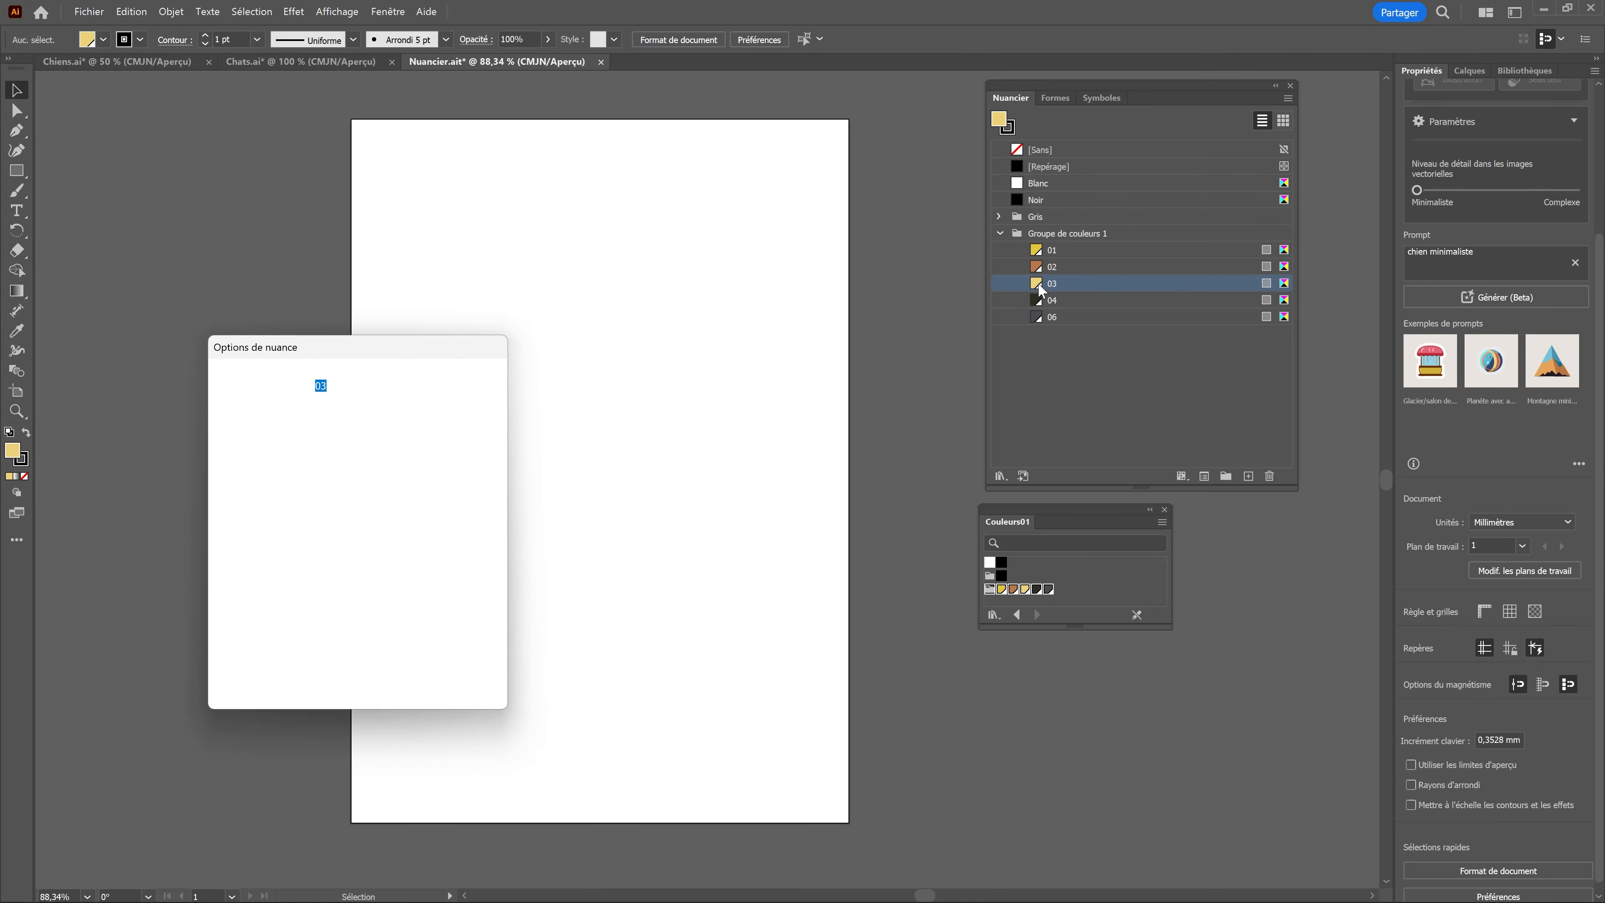
pyautogui.moveTo(341, 508); pyautogui.dragTo(382, 511)
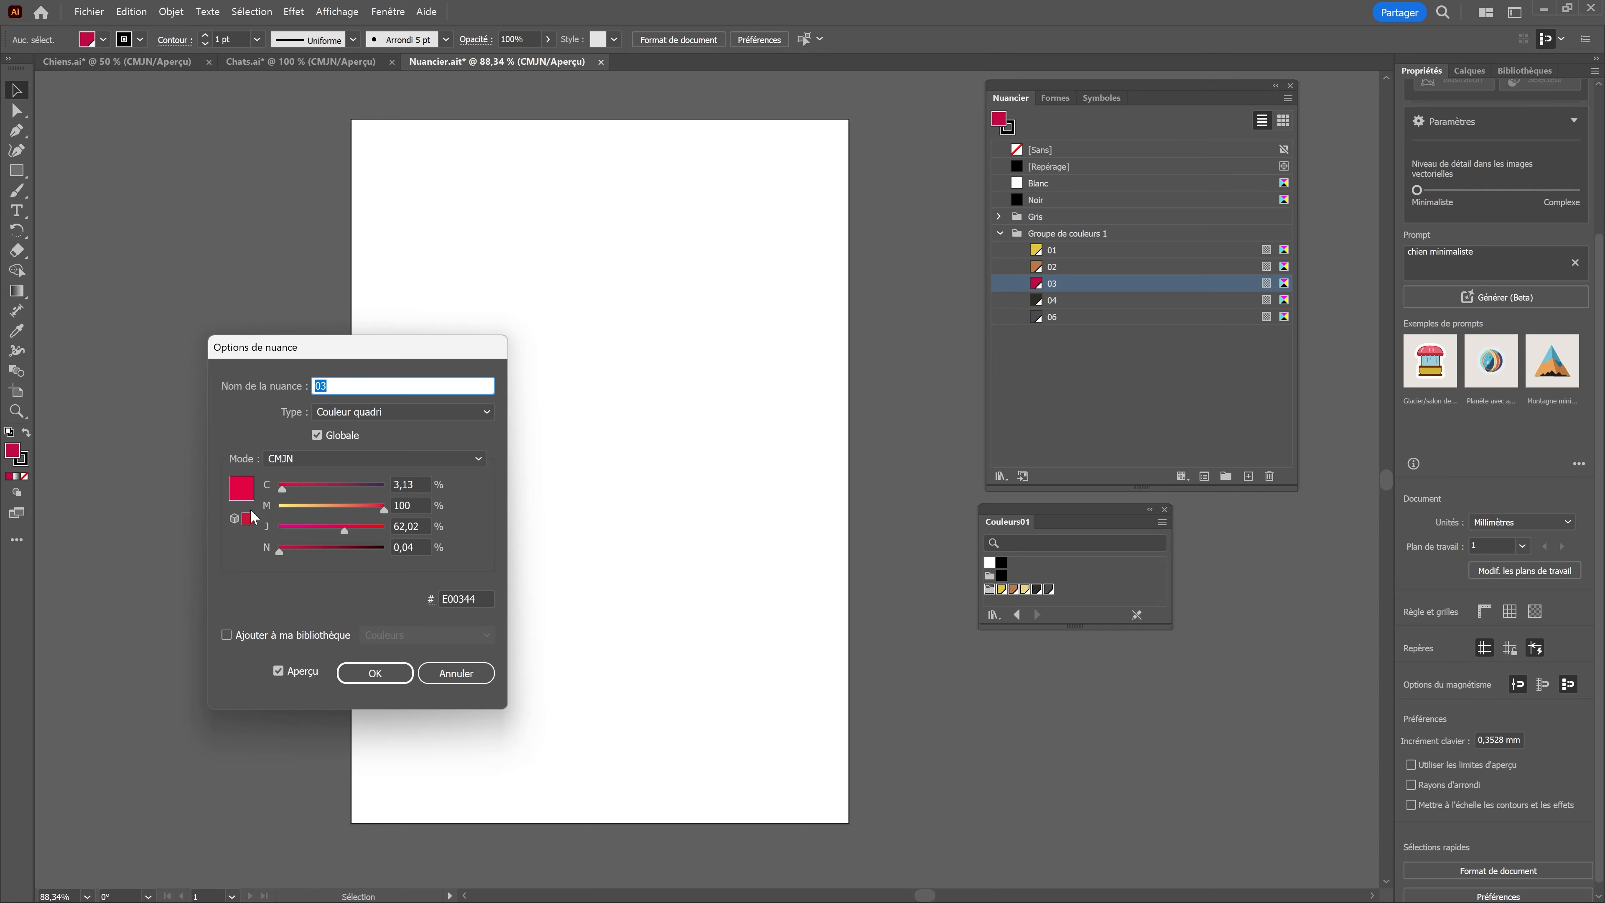
pyautogui.click(375, 676)
# Step: Copy the large cat head from Chats.ai into Nuancier.ait with Fusionner les nuances, and move it toward the page's upper part
pyautogui.click(277, 64)
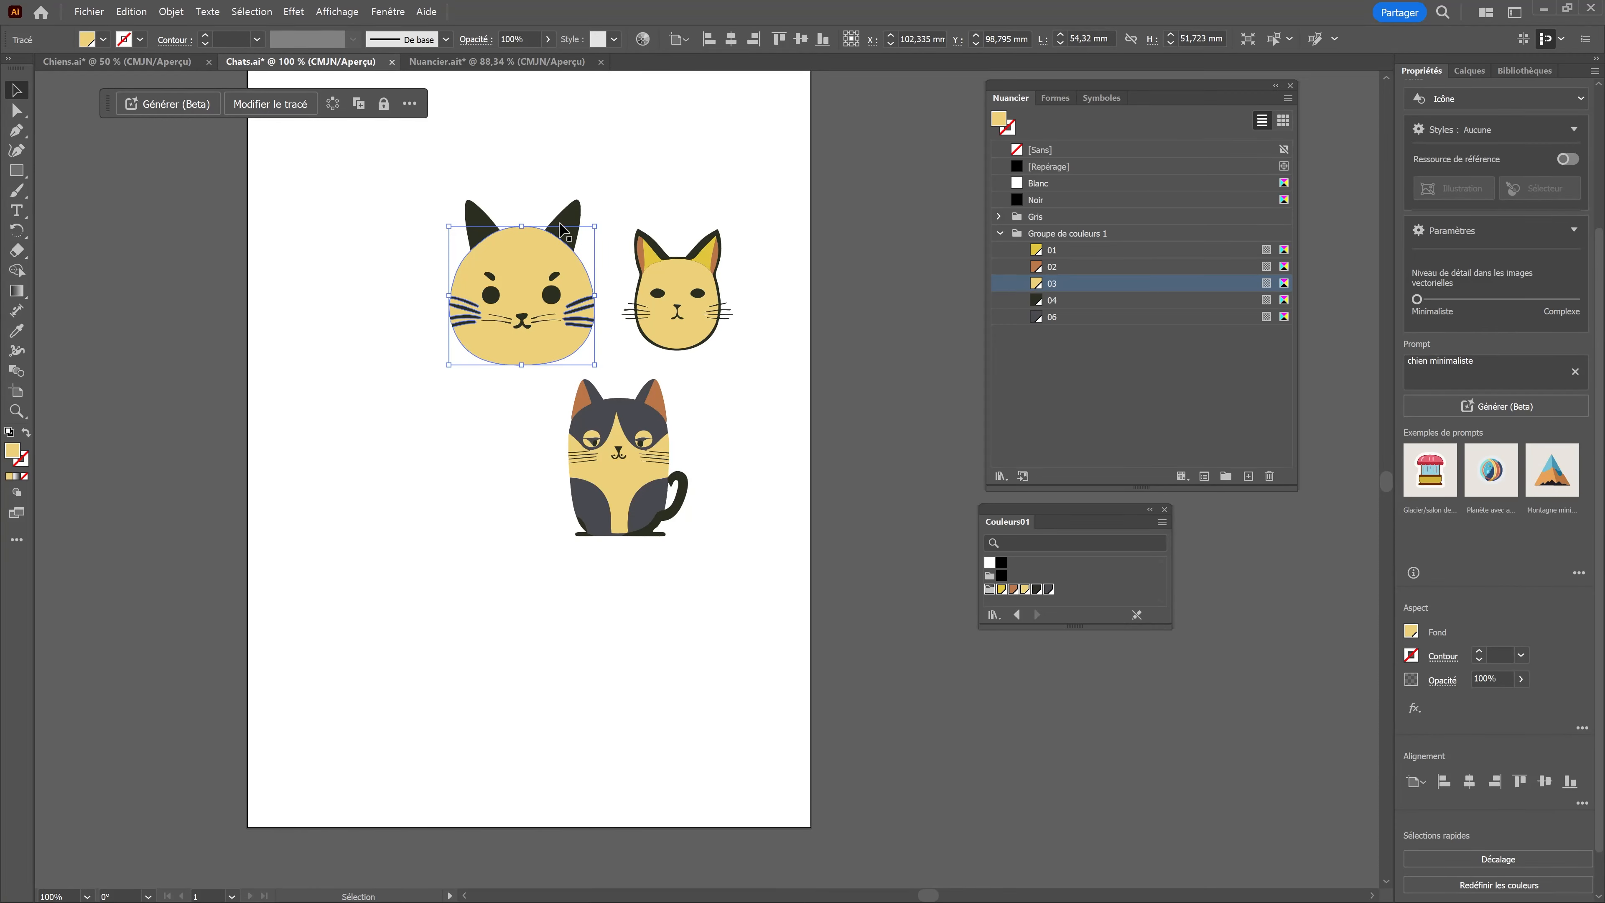
pyautogui.click(441, 61)
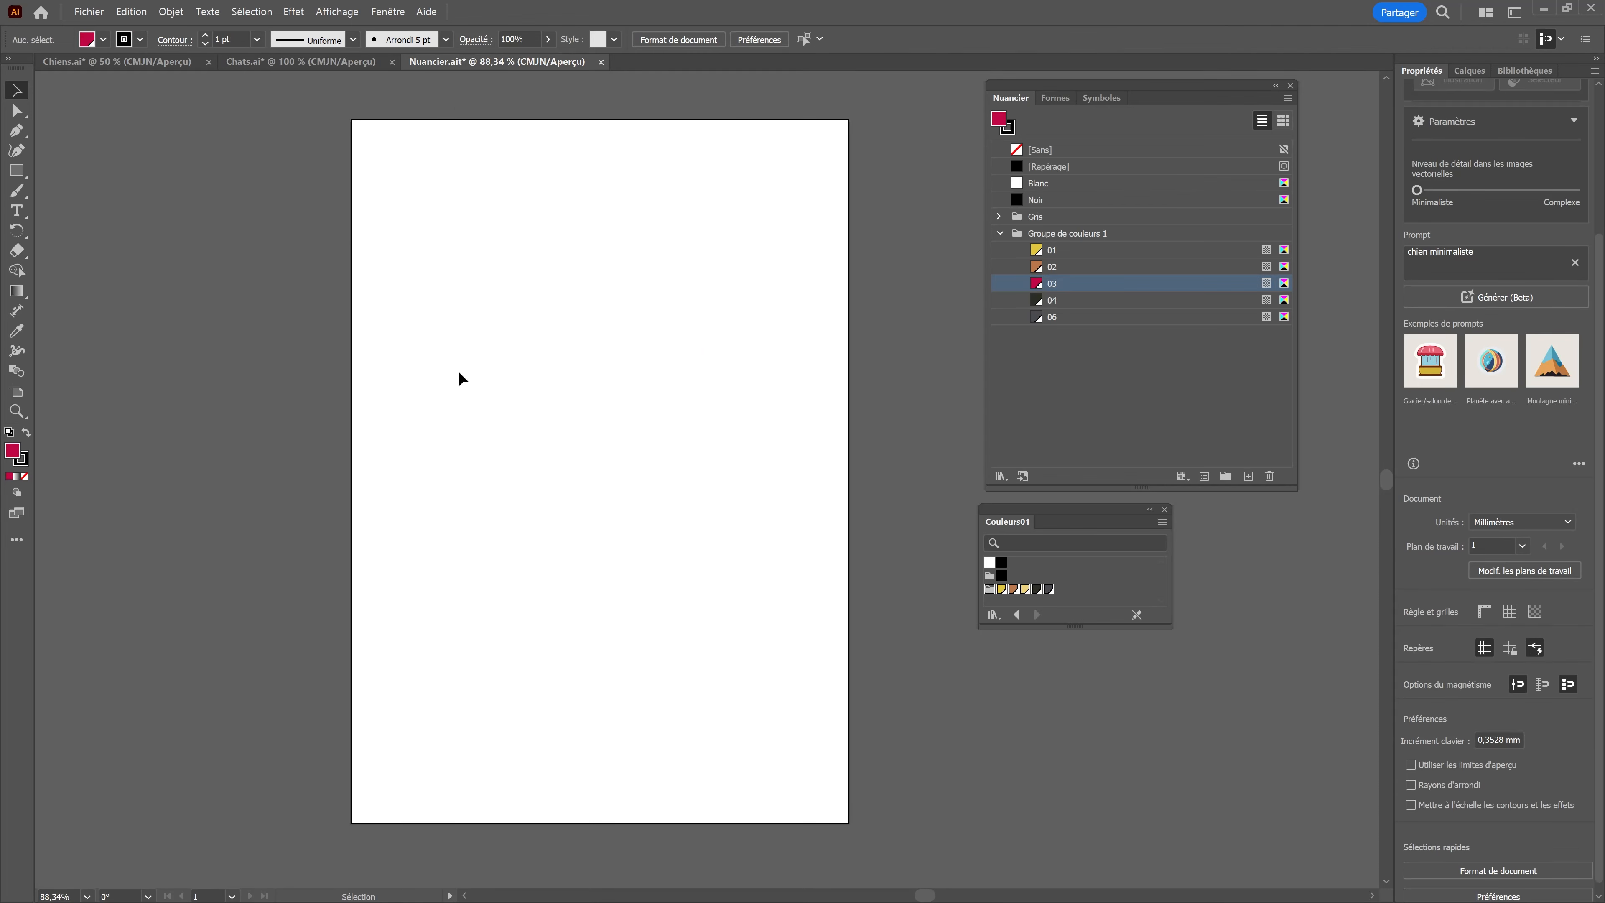
pyautogui.hotkey('ctrl', 'v')
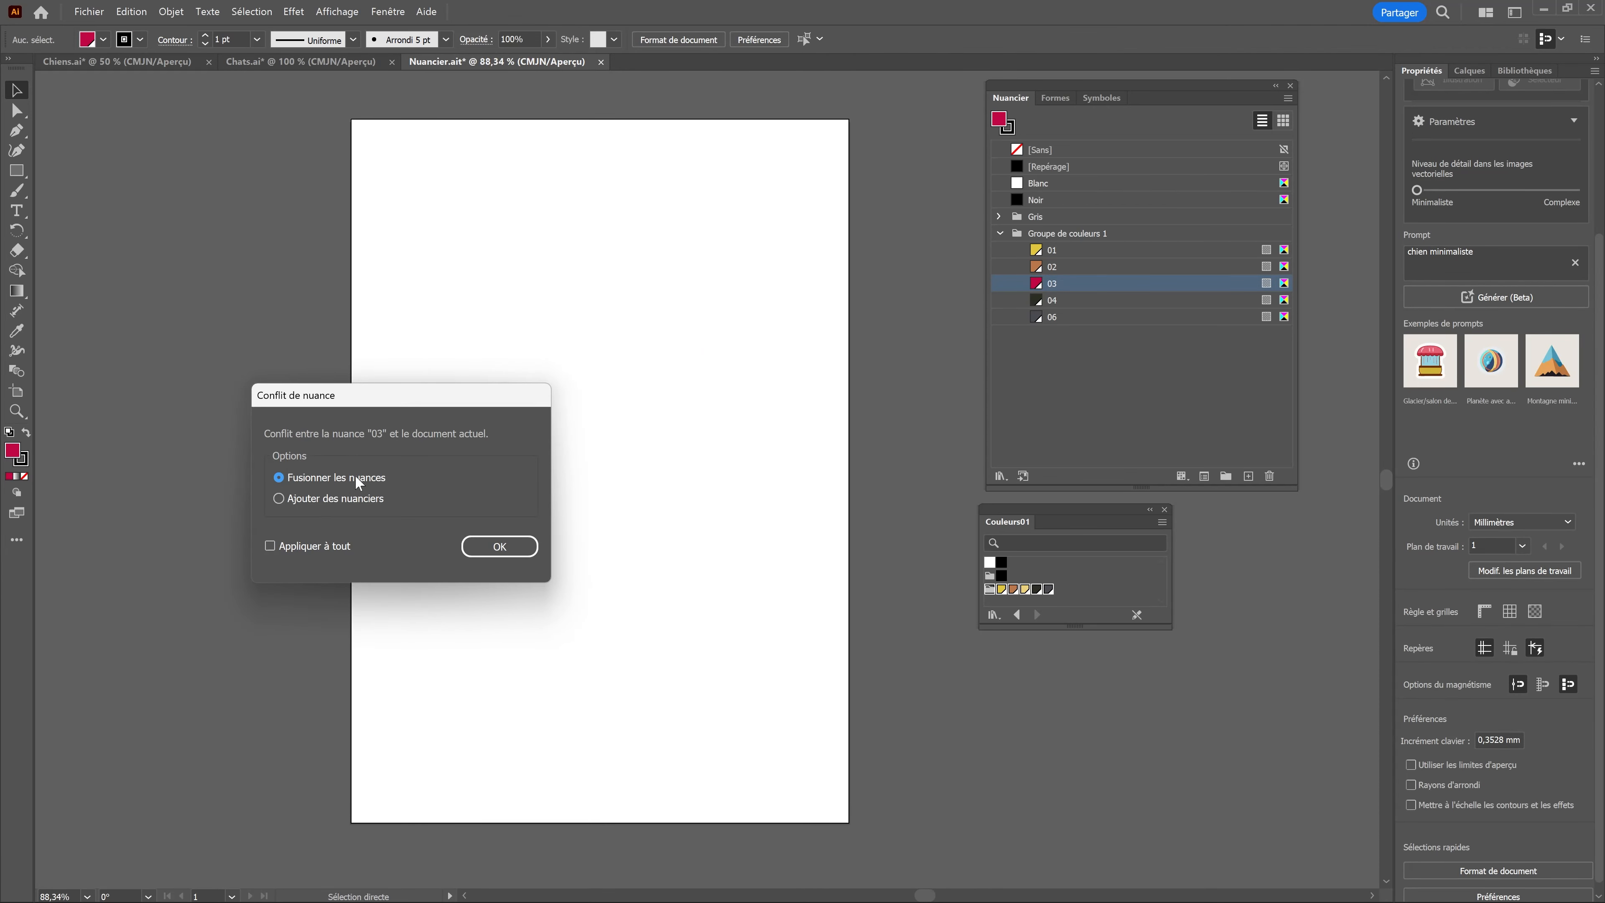
pyautogui.click(499, 546)
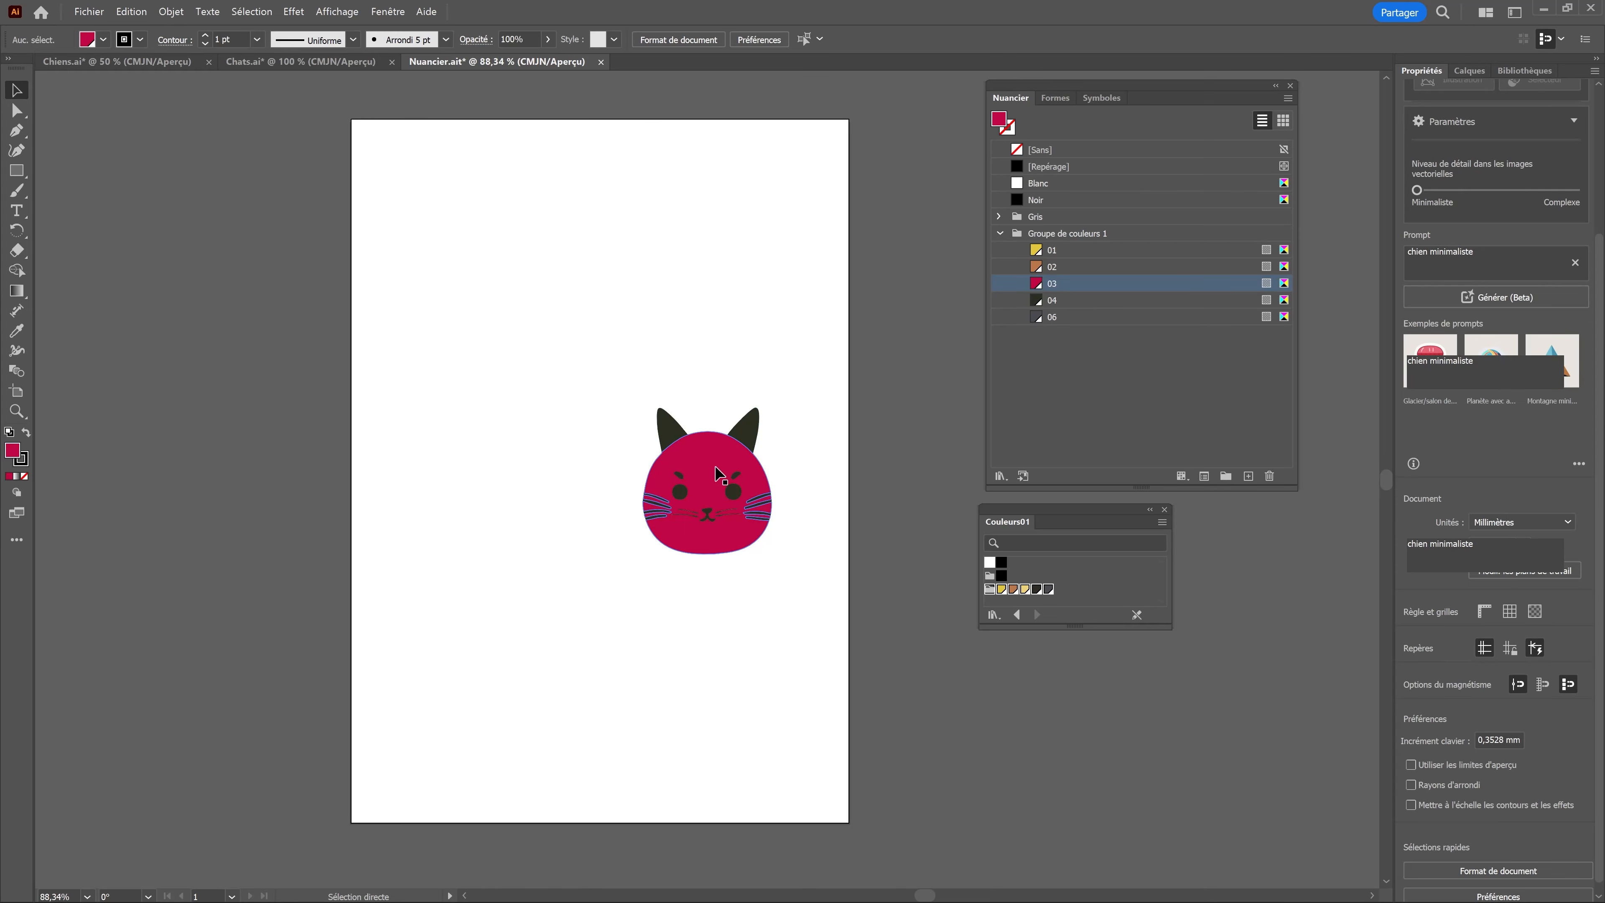
pyautogui.moveTo(719, 476); pyautogui.dragTo(657, 352)
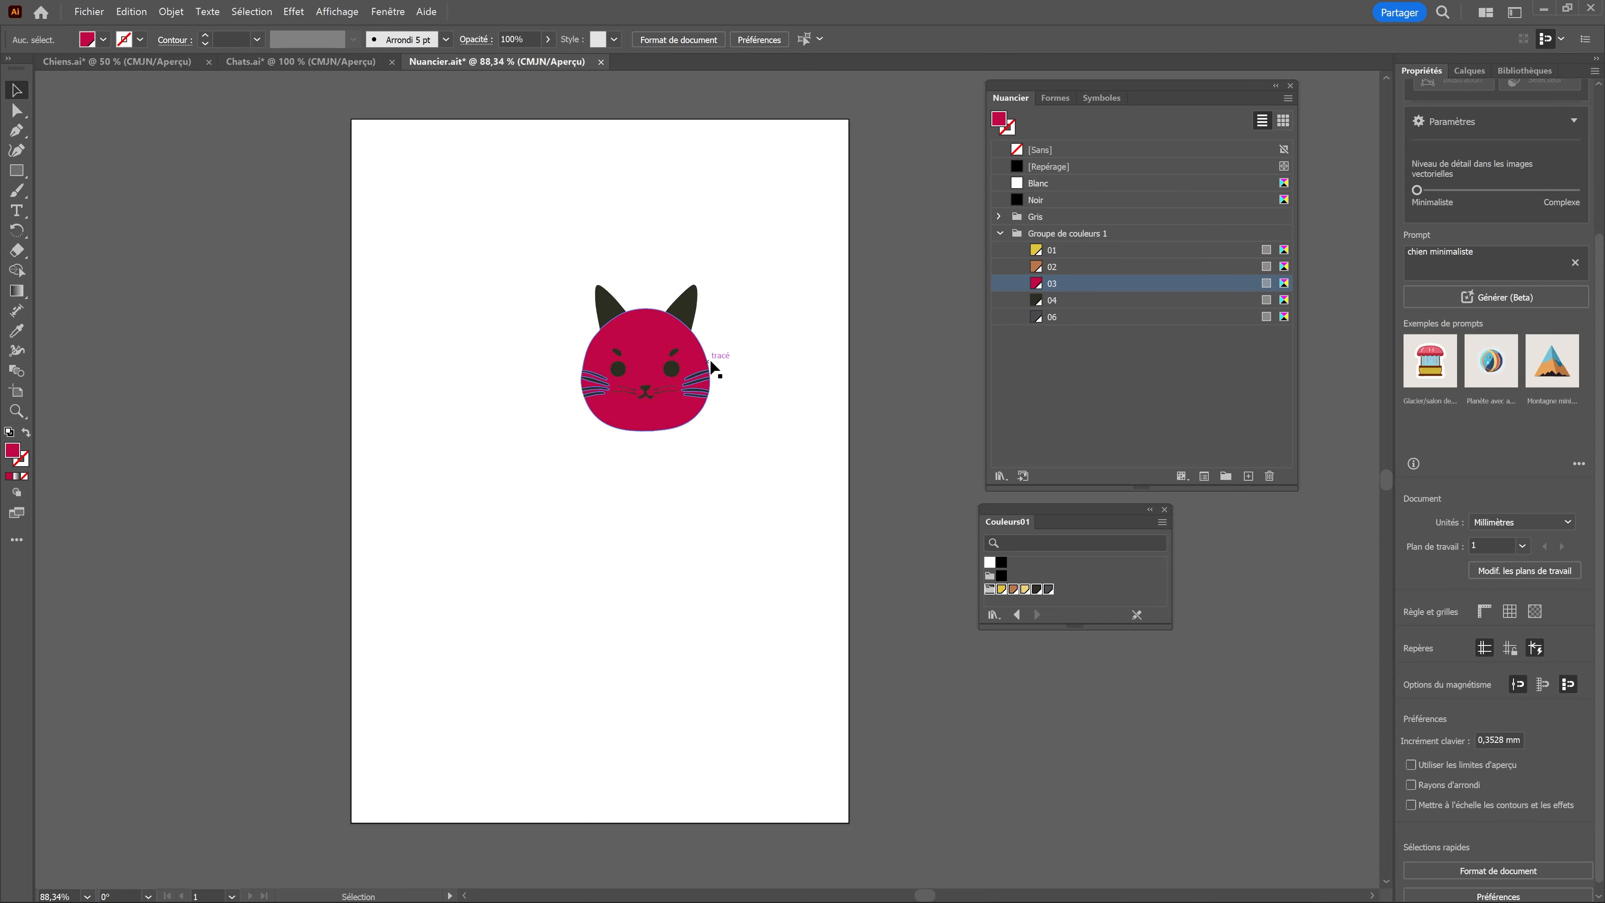
# Step: Copy the small cat head and the seated cat from Chats.ai into Nuancier.ait, merging the conflicting swatch 03
pyautogui.hotkey('ctrl', 'shift', 'Tab')
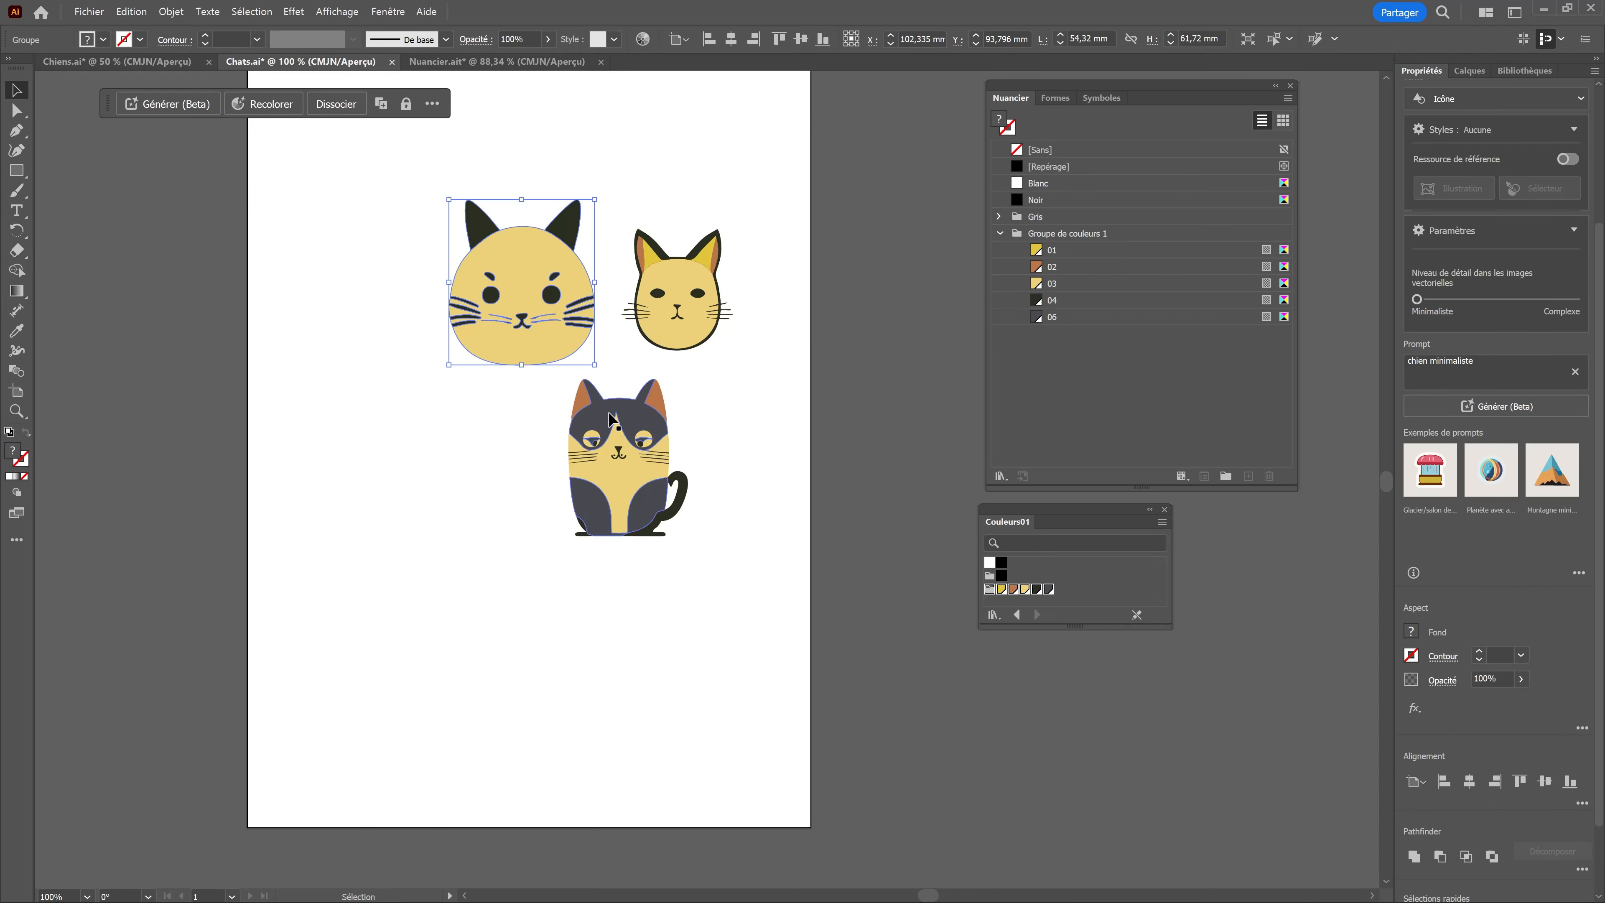
pyautogui.click(603, 475)
pyautogui.moveTo(609, 215); pyautogui.dragTo(718, 475)
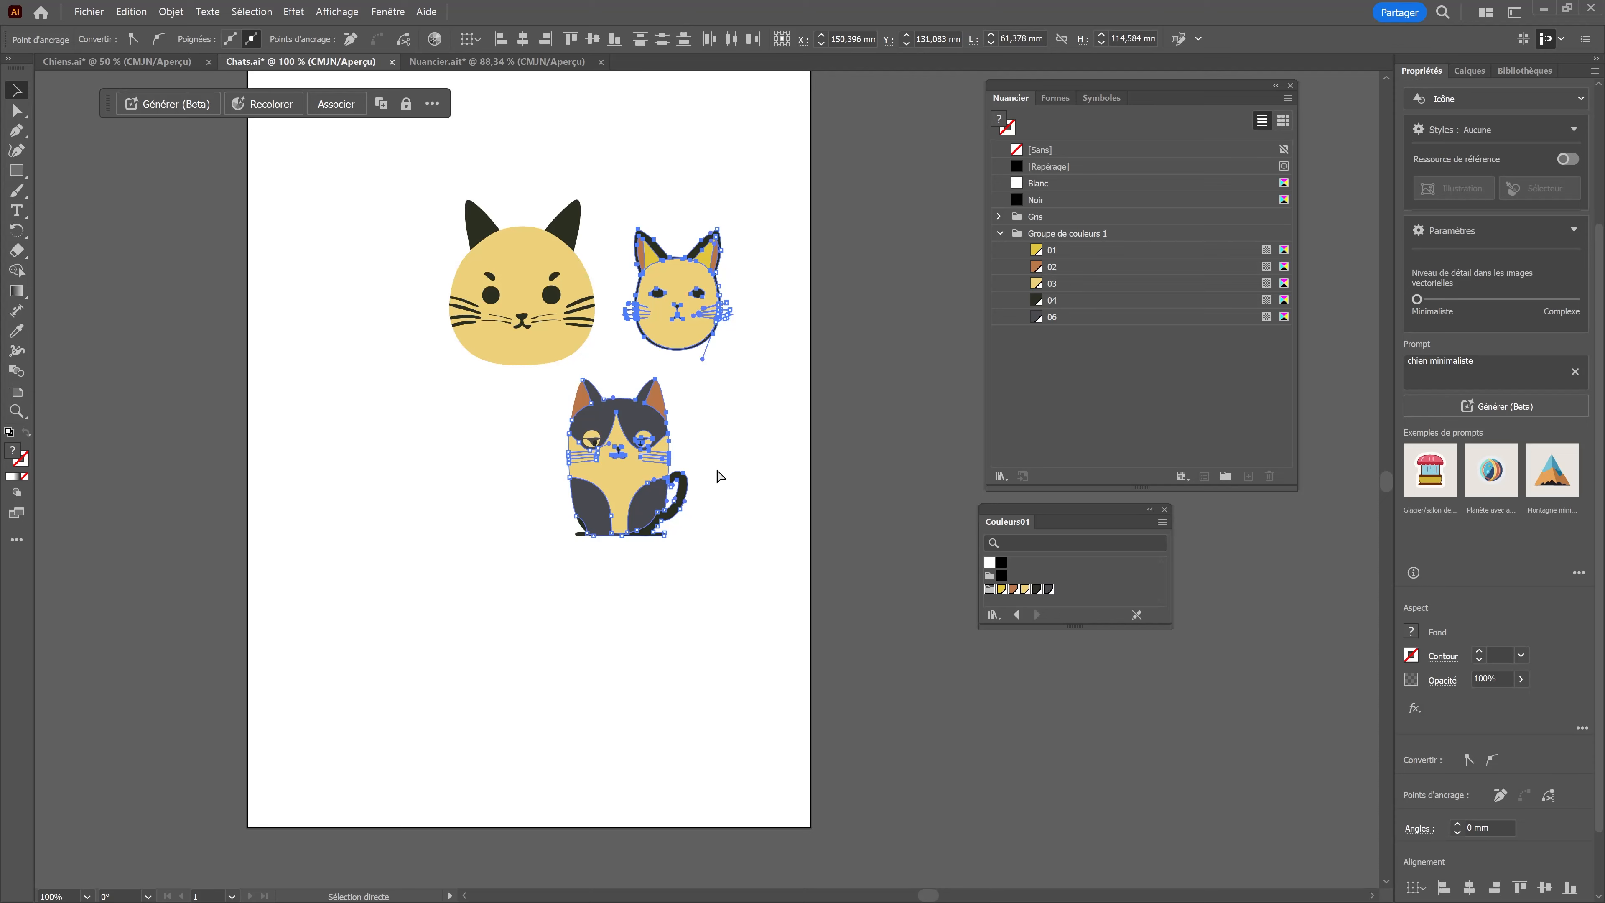
pyautogui.click(748, 541)
pyautogui.click(632, 504)
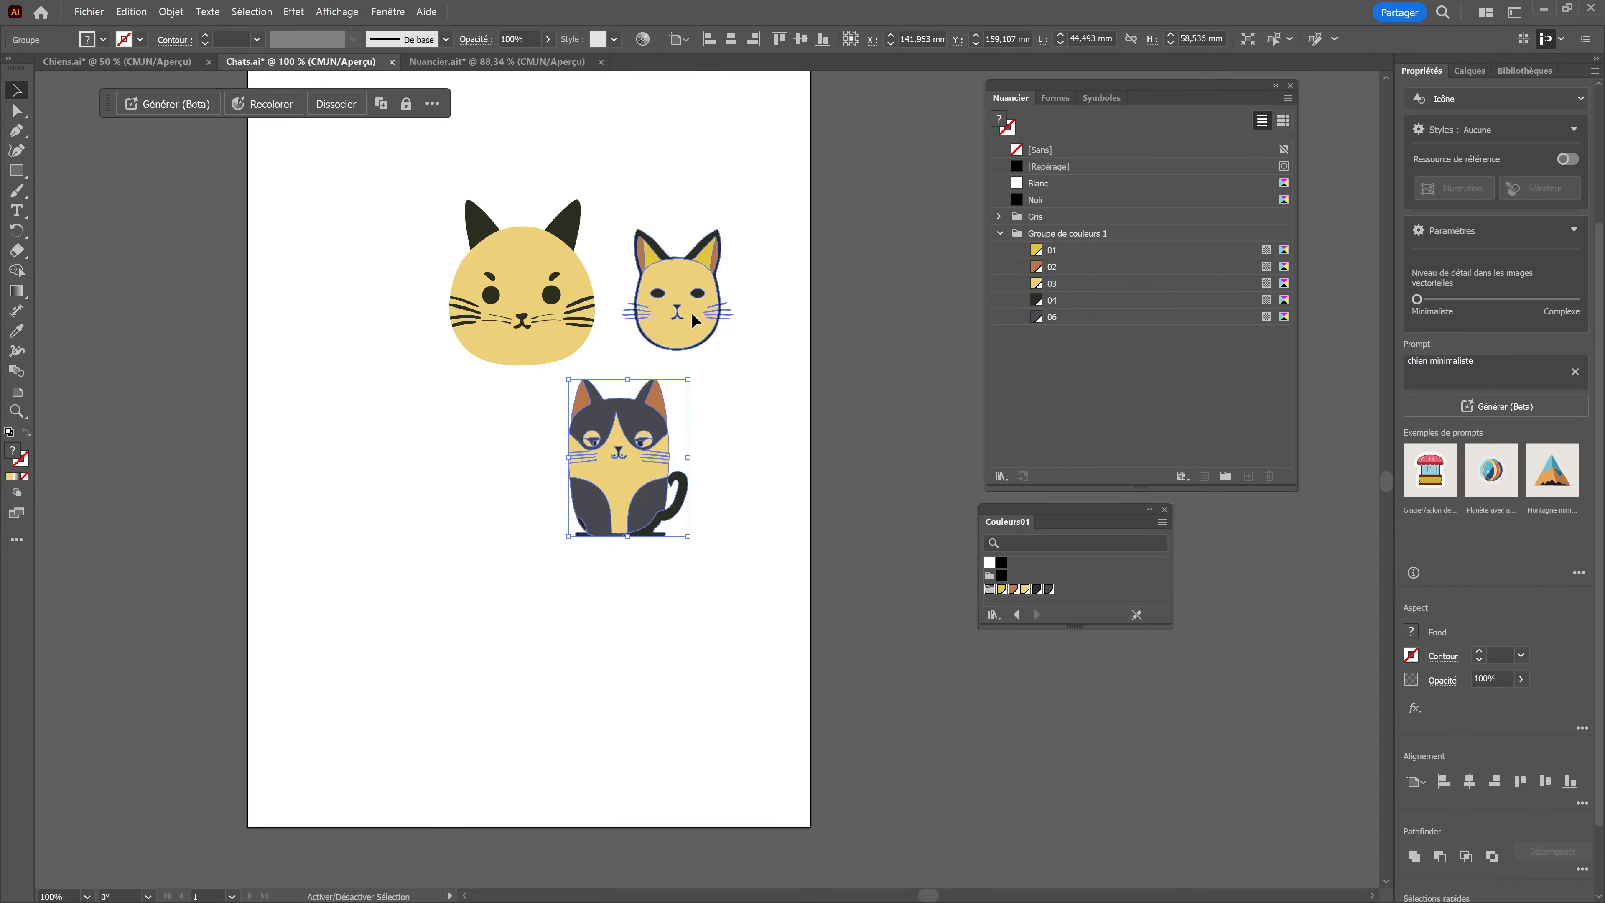
pyautogui.keyDown('shift'); pyautogui.click(708, 344); pyautogui.keyUp('shift')
pyautogui.click(496, 62)
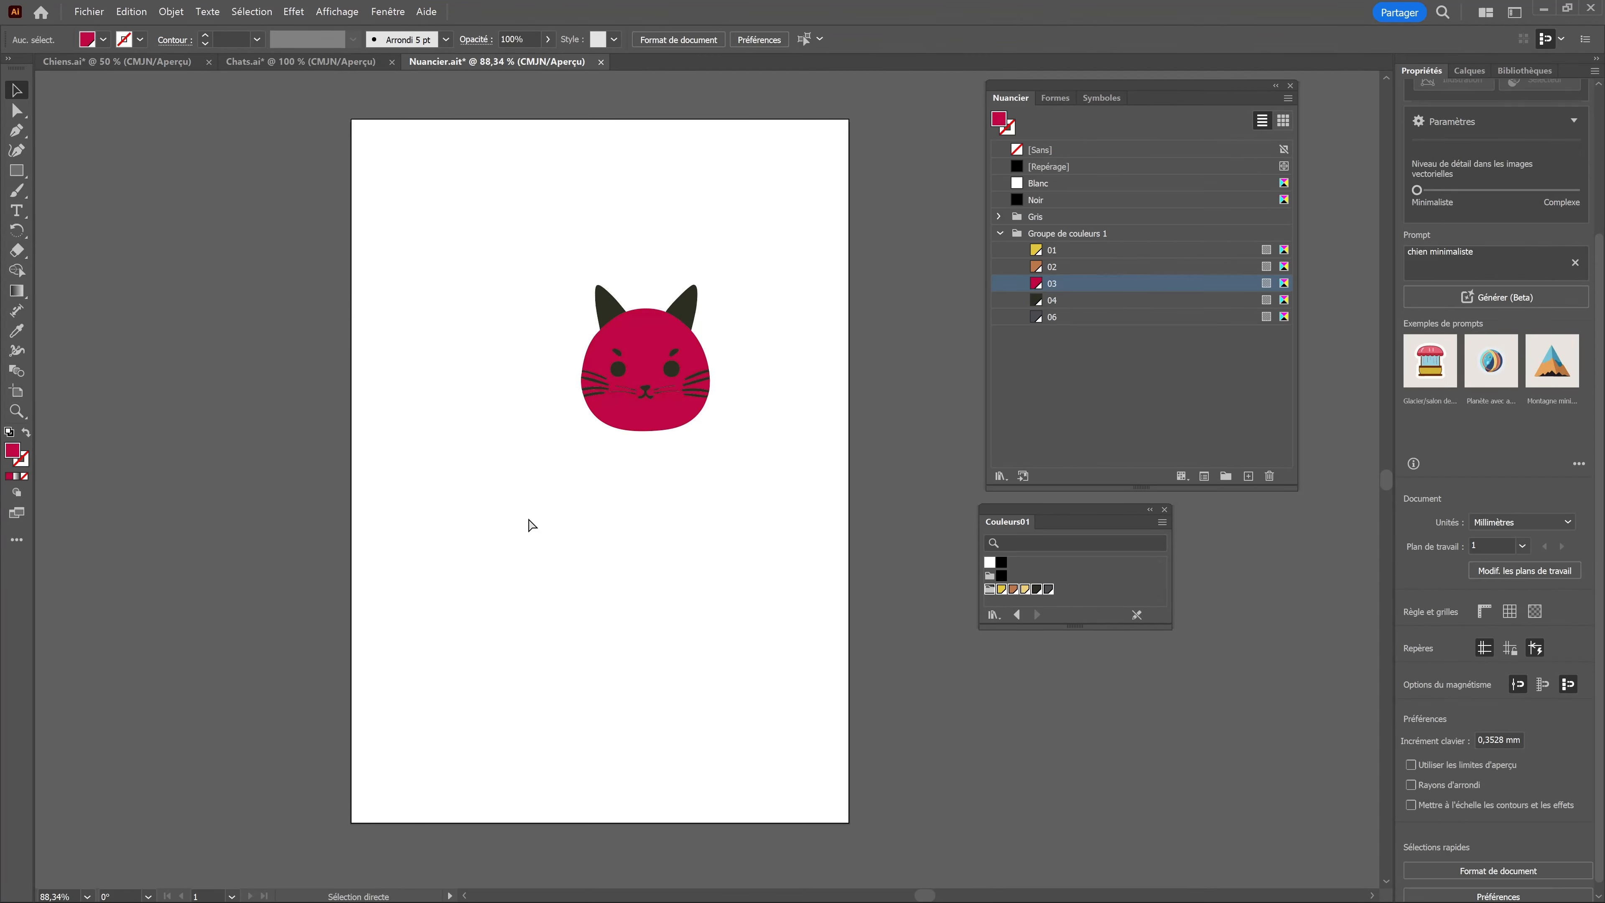
pyautogui.hotkey('ctrl', 'v')
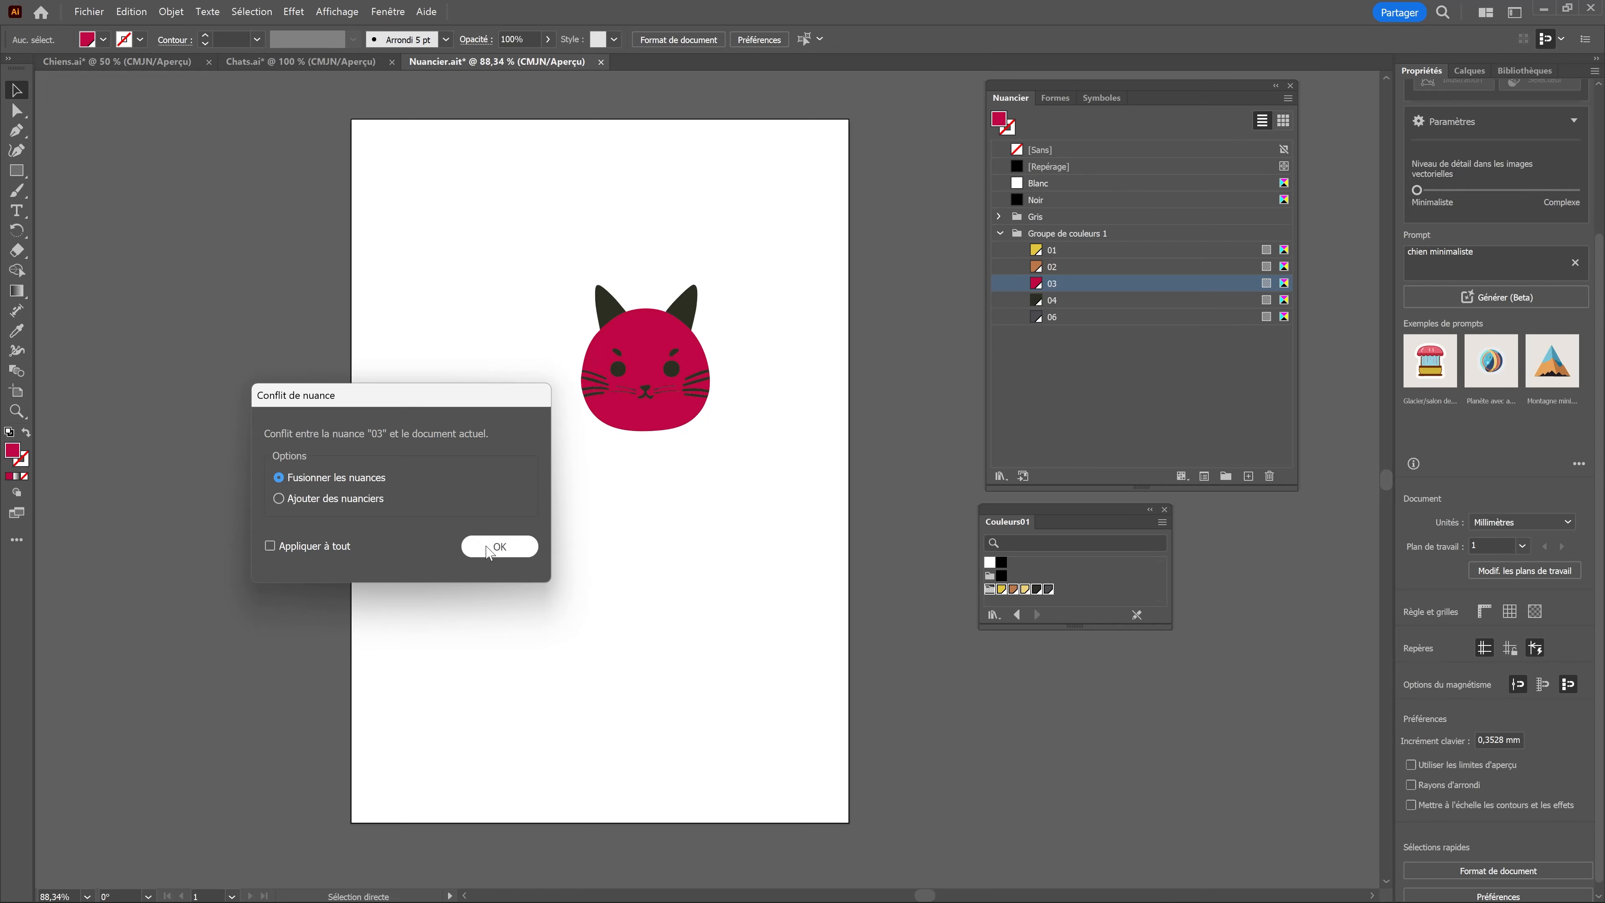
pyautogui.click(497, 546)
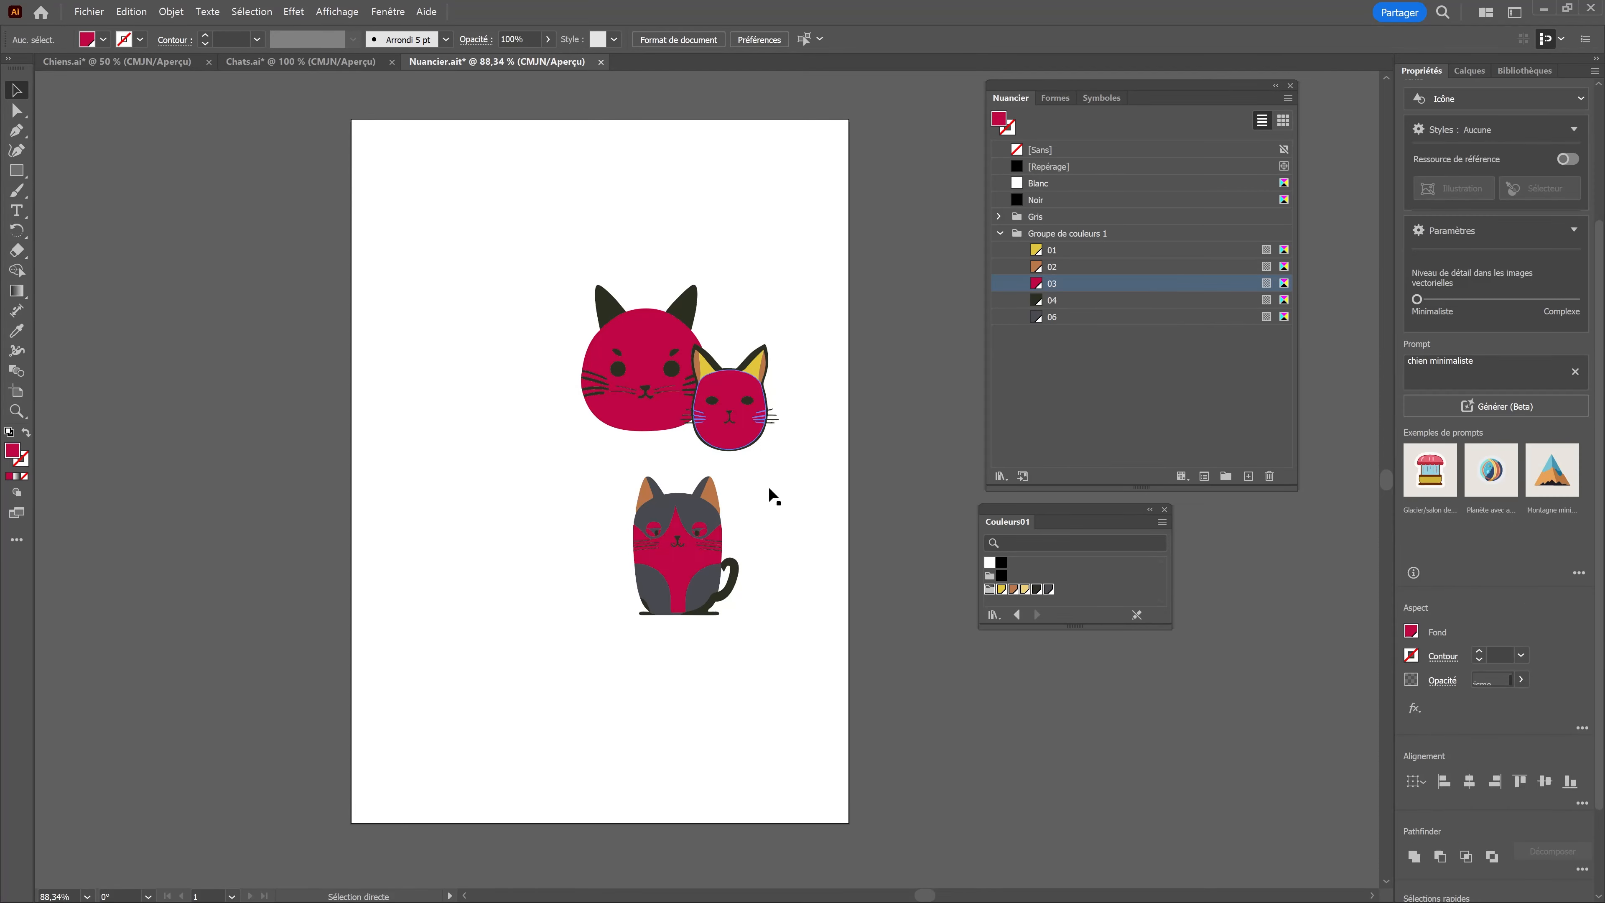
# Step: Copy the two lower dogs from Chiens.ai into Nuancier.ait, merging the conflicting swatches, and nudge them sideways
pyautogui.click(136, 62)
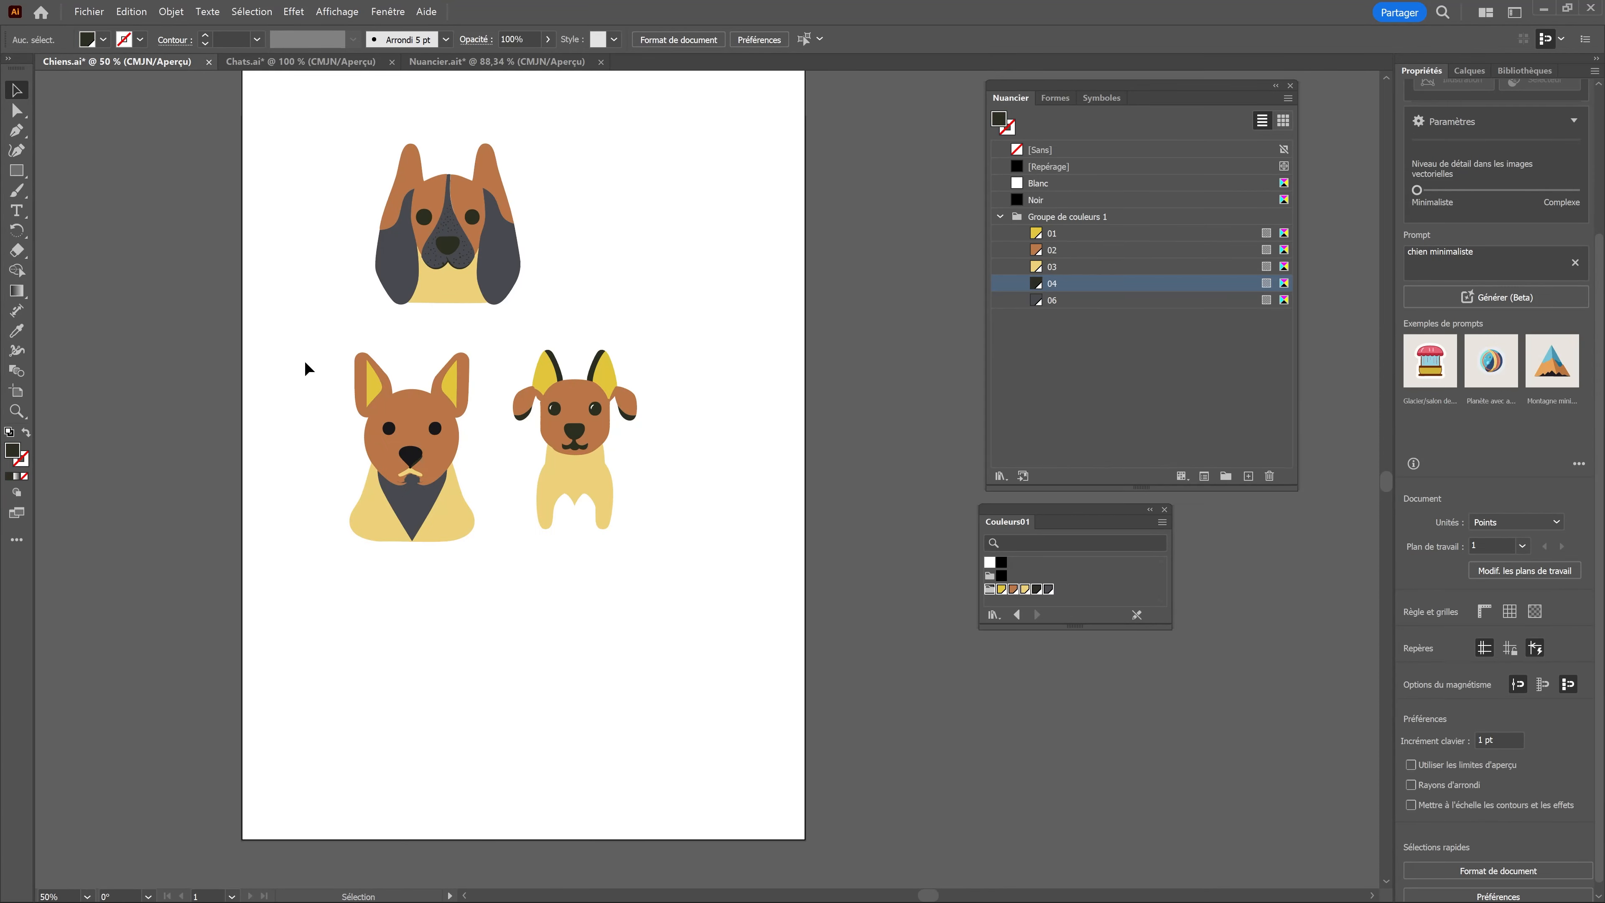
pyautogui.moveTo(309, 339); pyautogui.dragTo(714, 601)
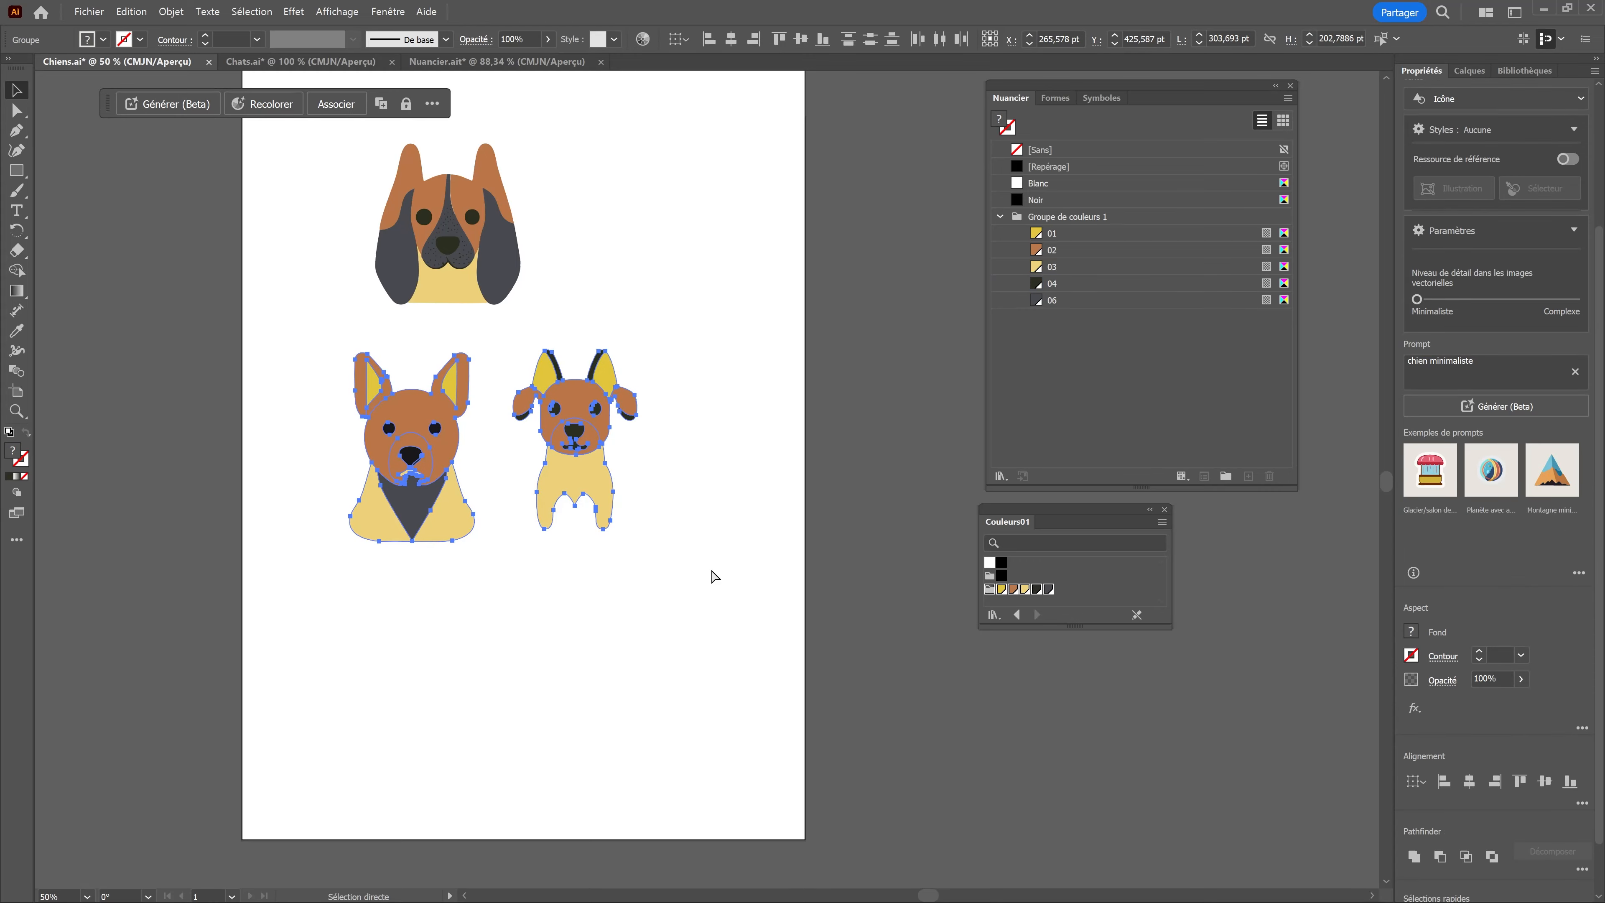
pyautogui.hotkey('ctrl', 'c')
pyautogui.click(558, 63)
pyautogui.hotkey('ctrl', 'v')
pyautogui.click(502, 546)
pyautogui.moveTo(661, 478); pyautogui.dragTo(657, 477)
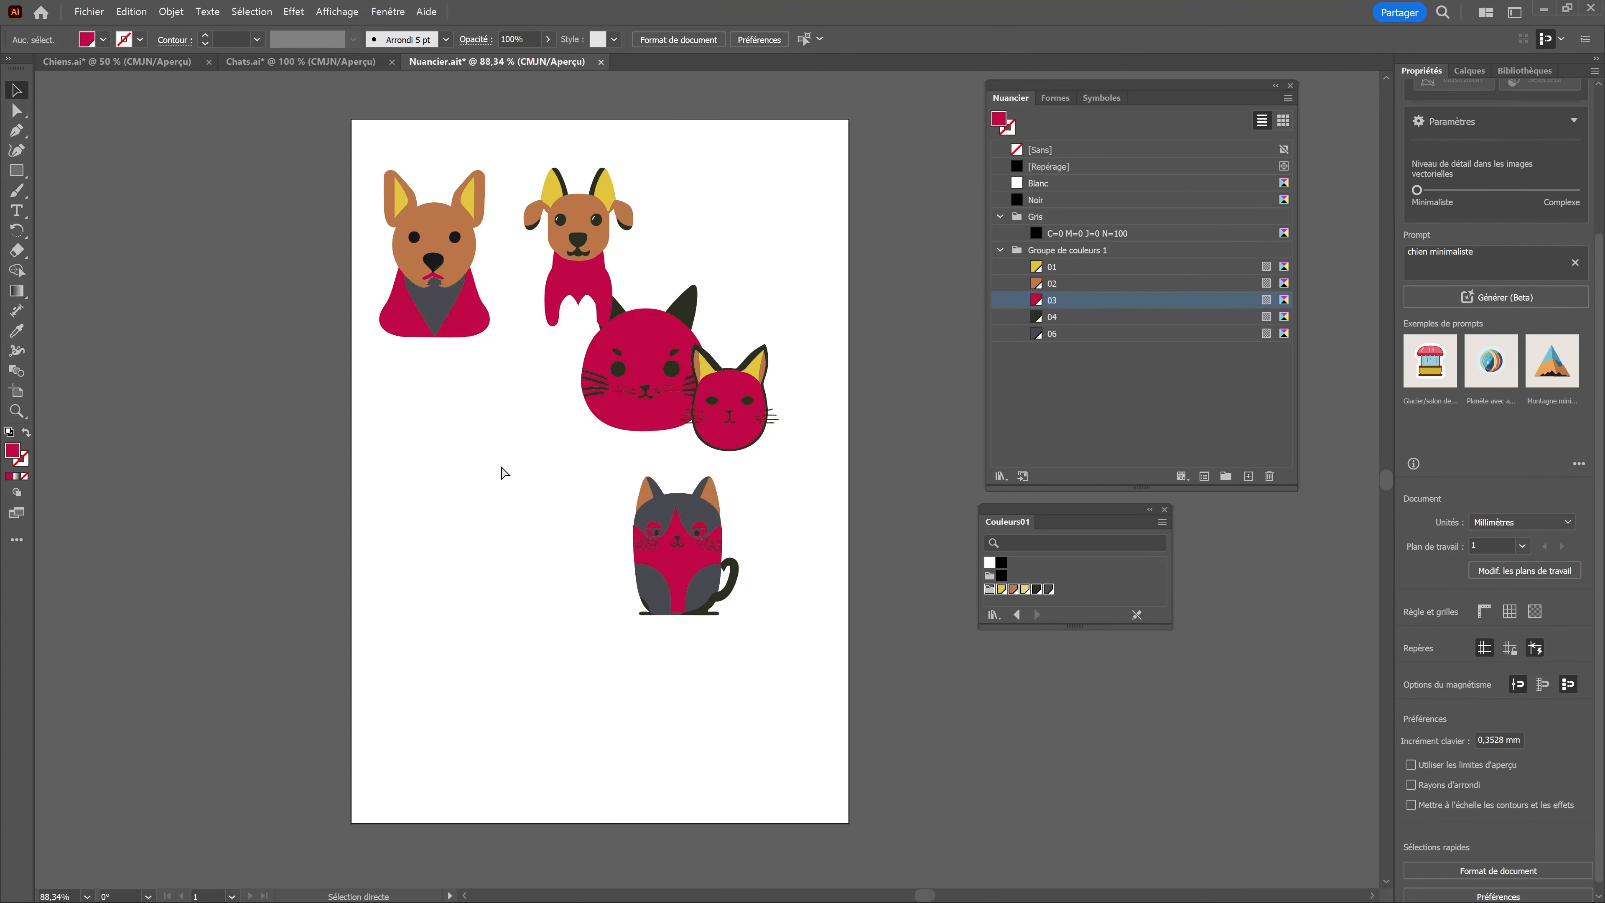
# Step: Undo the pasted dogs and cats and the colour change of swatch 03 in Nuancier.ait
pyautogui.hotkey('ctrl', 'z')
pyautogui.hotkey('ctrl', 'z')
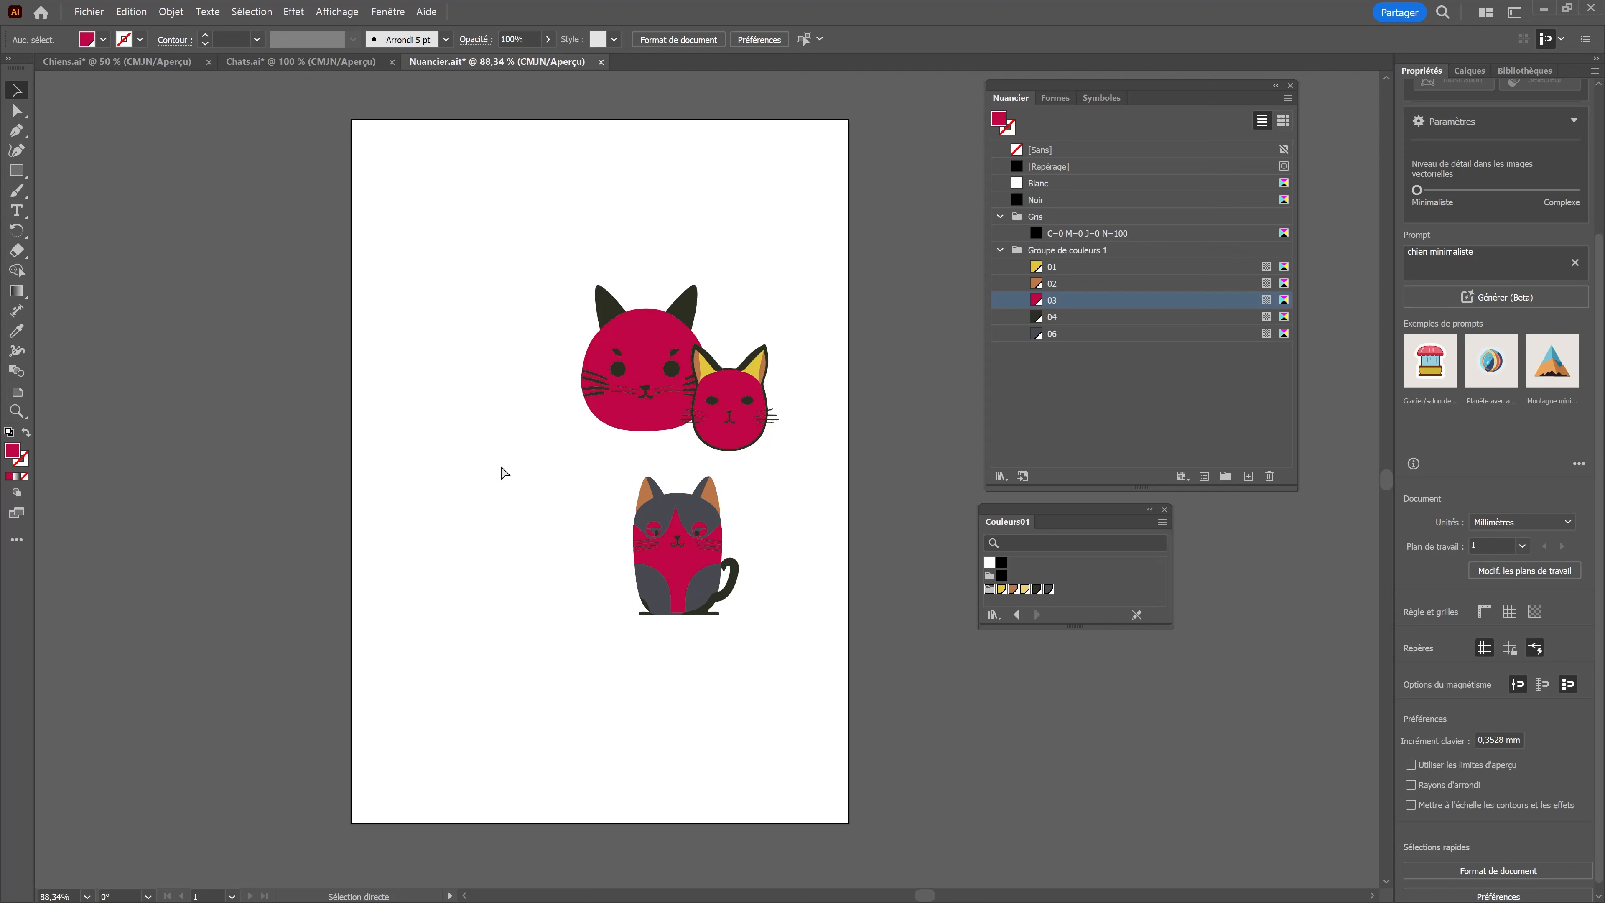
pyautogui.hotkey('ctrl', 'z')
pyautogui.hotkey('ctrl', 'z')
pyautogui.hotkey('ctrl', 'z')
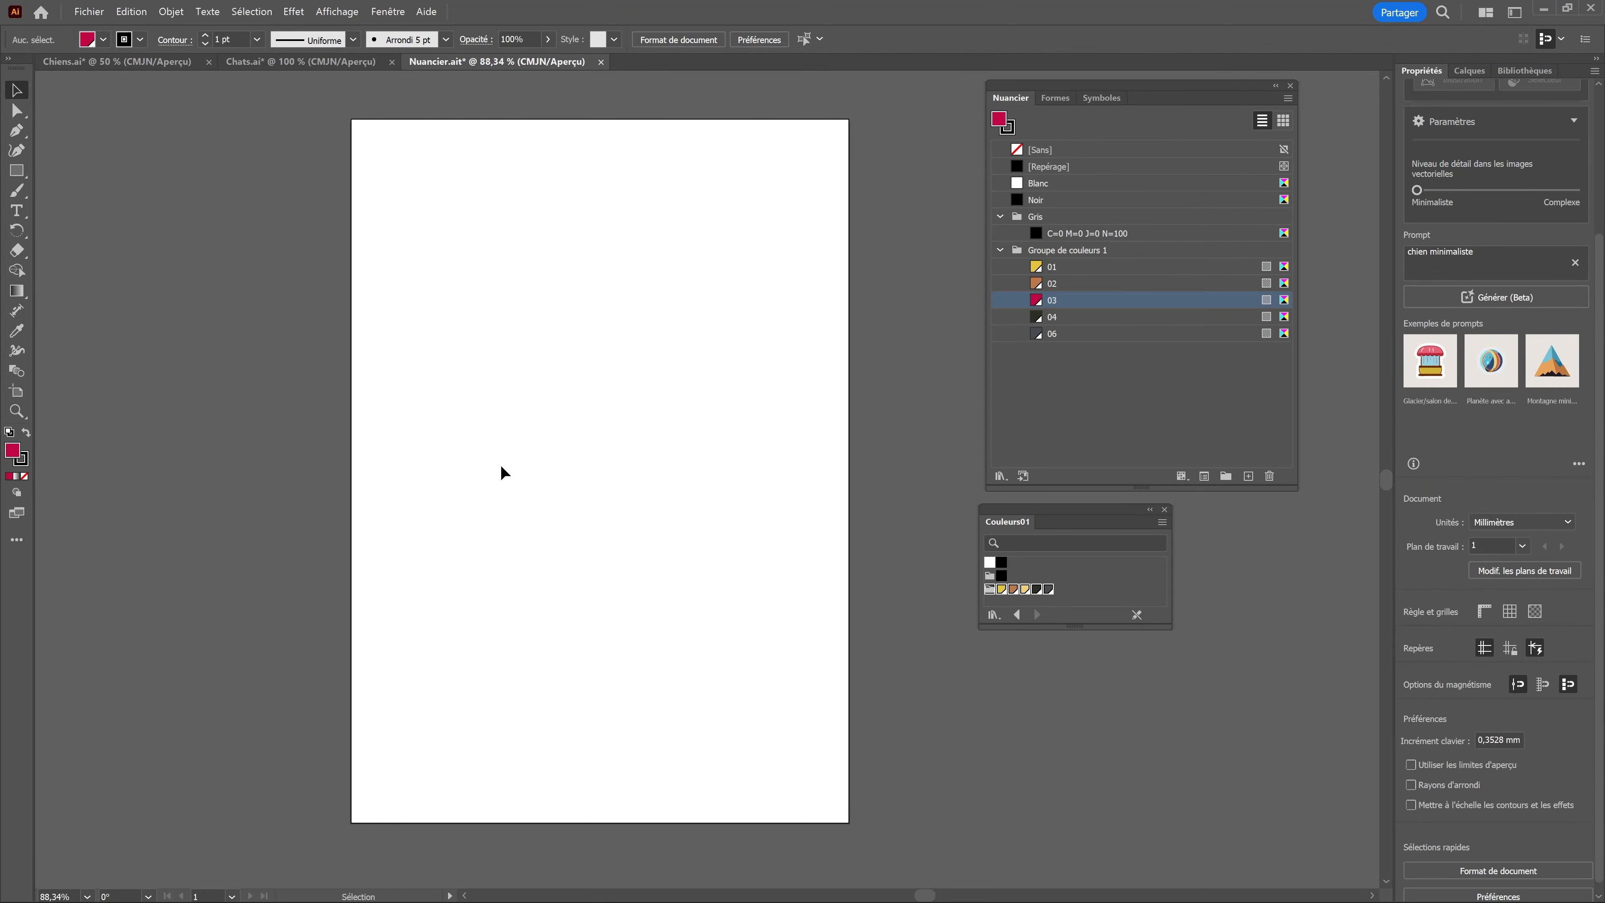
pyautogui.hotkey('ctrl', 'z')
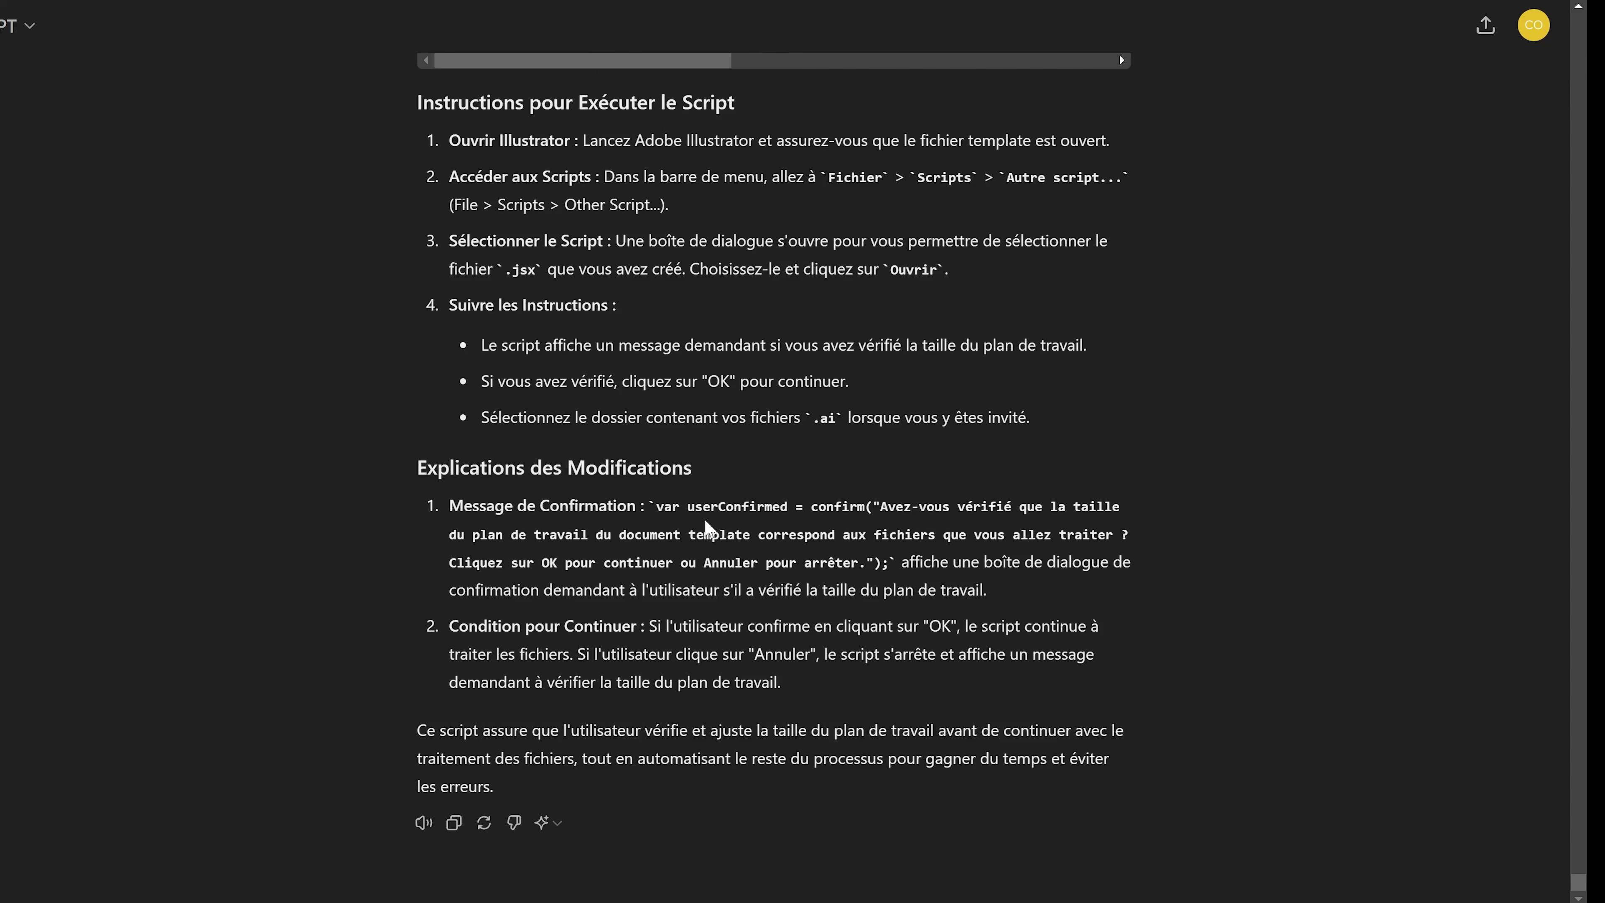
# Step: Switch to the ChatGPT conversation and review the script that pastes artwork into the template and merges global colours
pyautogui.scroll(15, 708, 508)
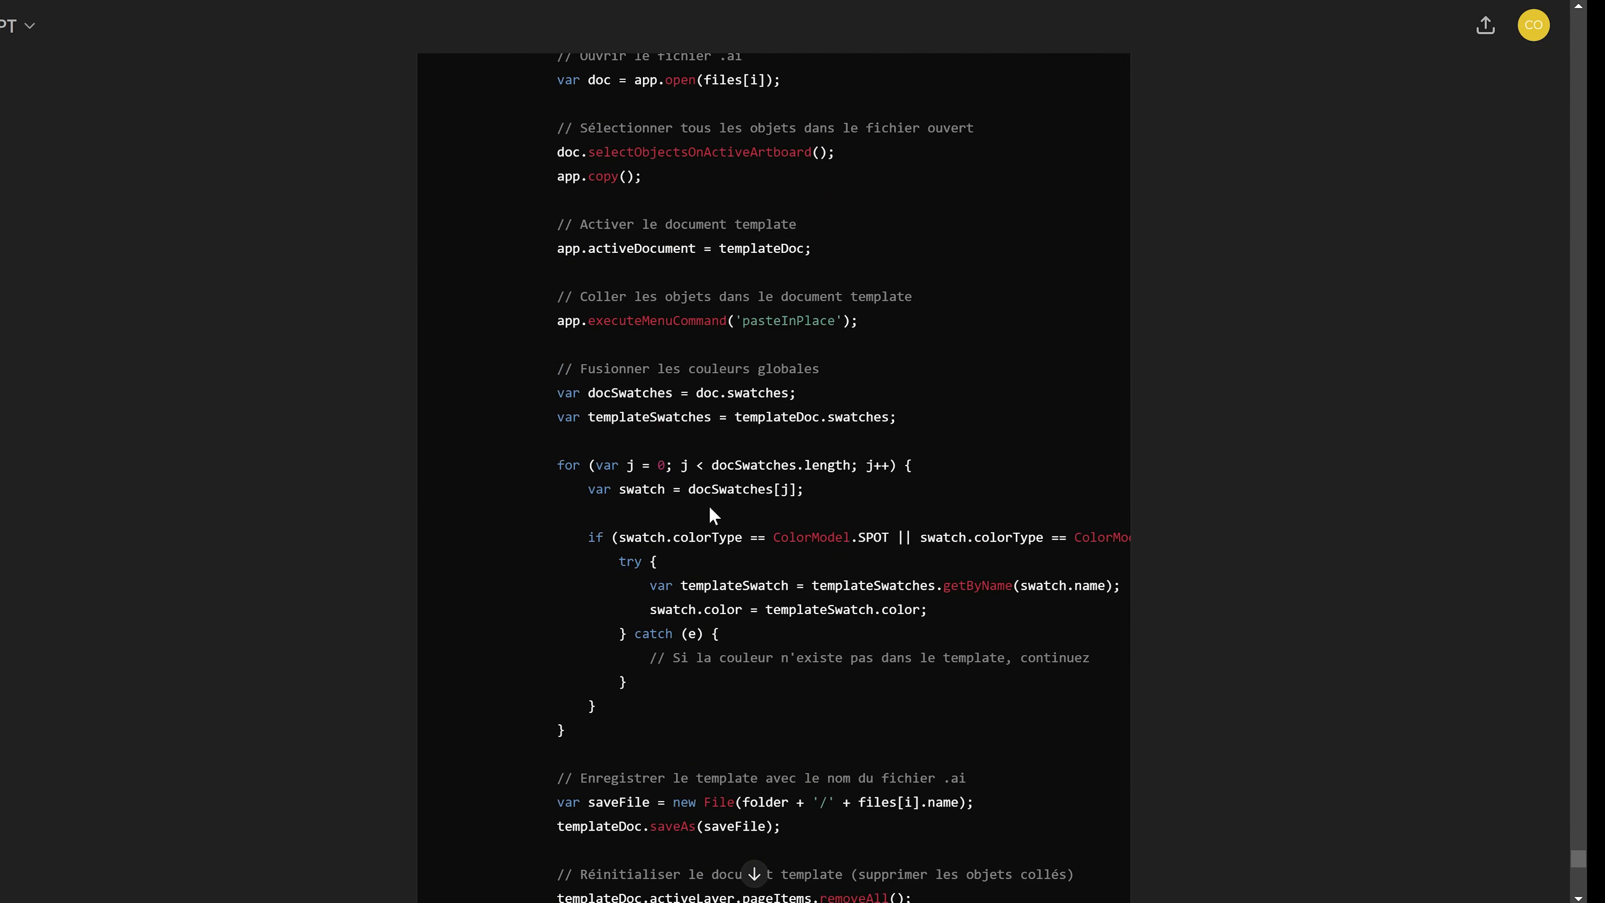
pyautogui.scroll(10, 713, 515)
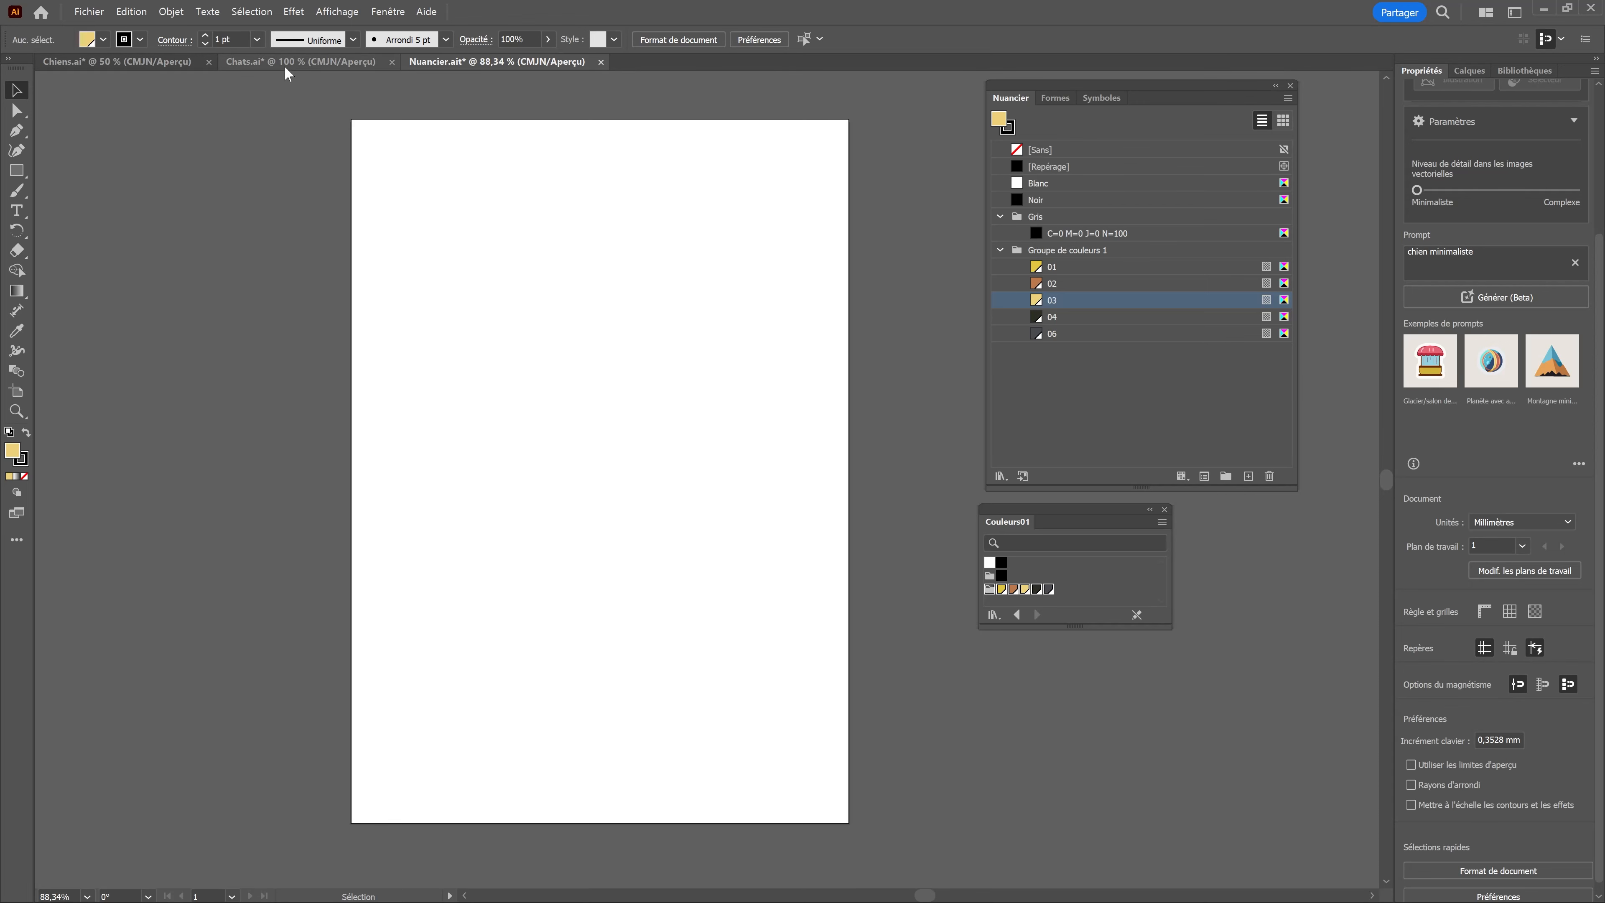
# Step: Switch to Illustrator, save Chiens.ai and Chats.ai, and return to Nuancier.ait
pyautogui.click(254, 63)
pyautogui.click(124, 69)
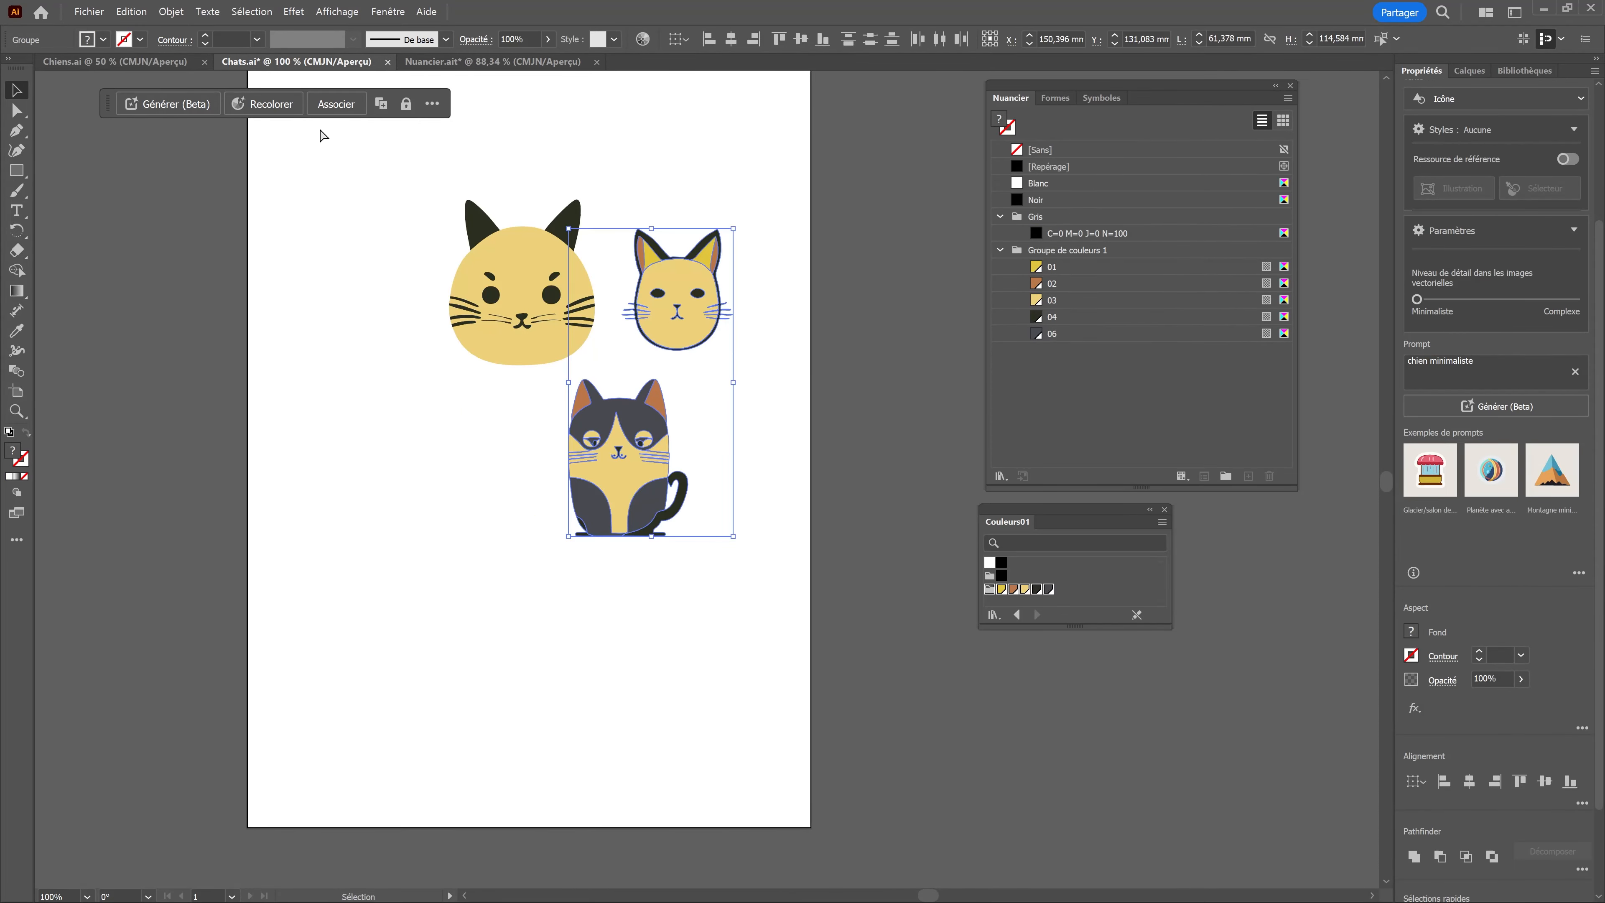
pyautogui.click(455, 63)
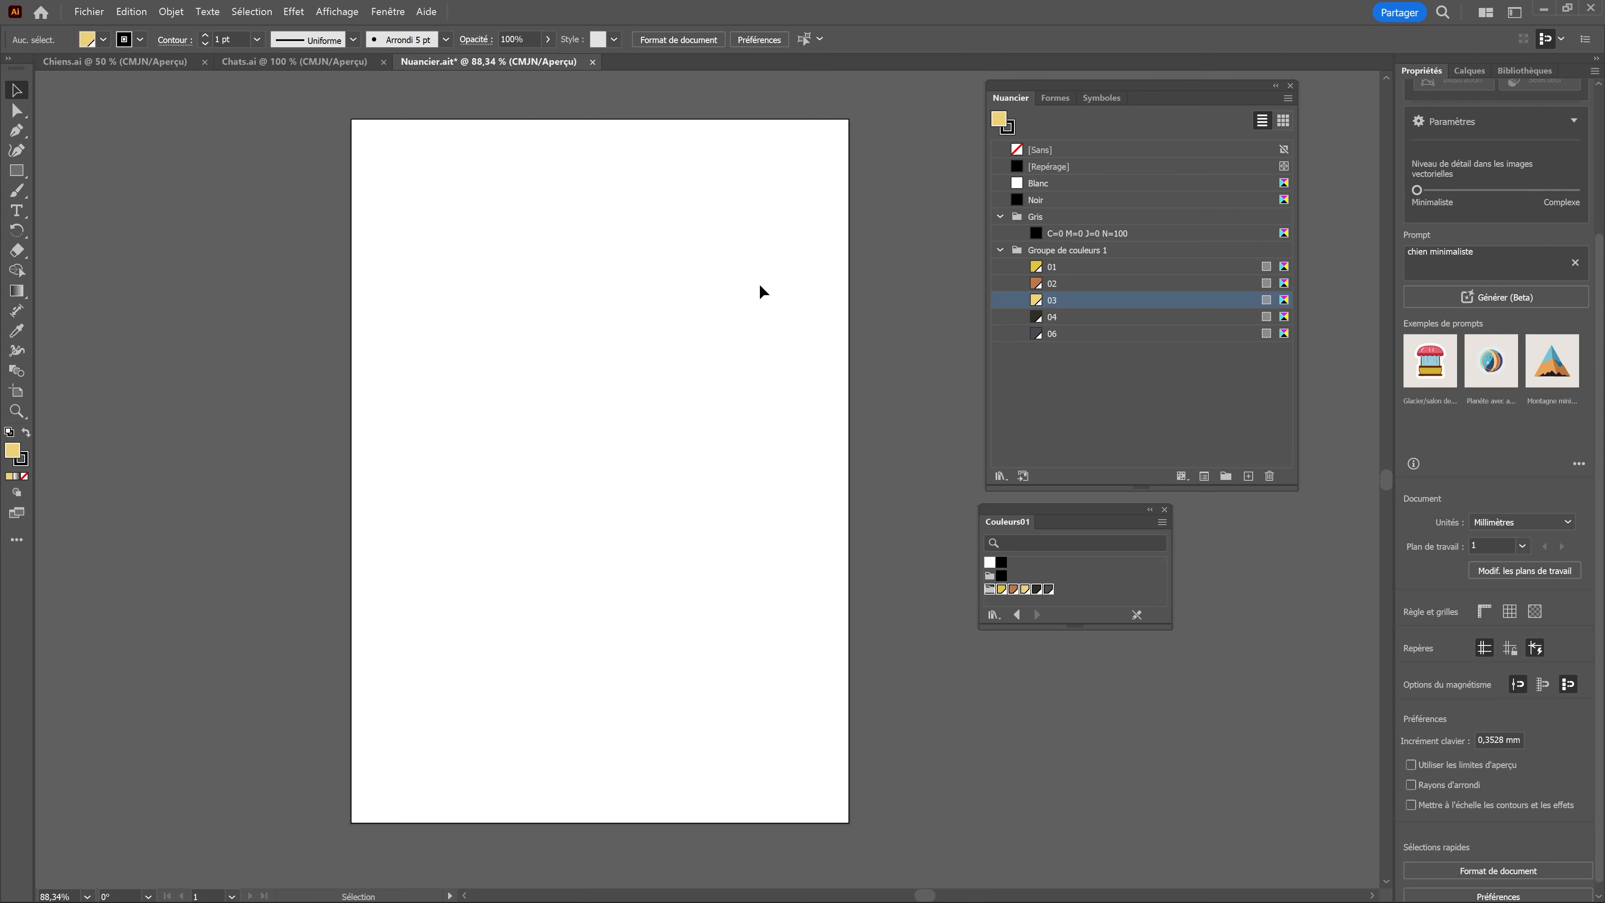
# Step: Select the dogs in Chiens.ai, paste the copied pair into Nuancier.ait, move it toward the page centre, and compare it with the originals
pyautogui.click(290, 61)
pyautogui.click(159, 61)
pyautogui.click(279, 287)
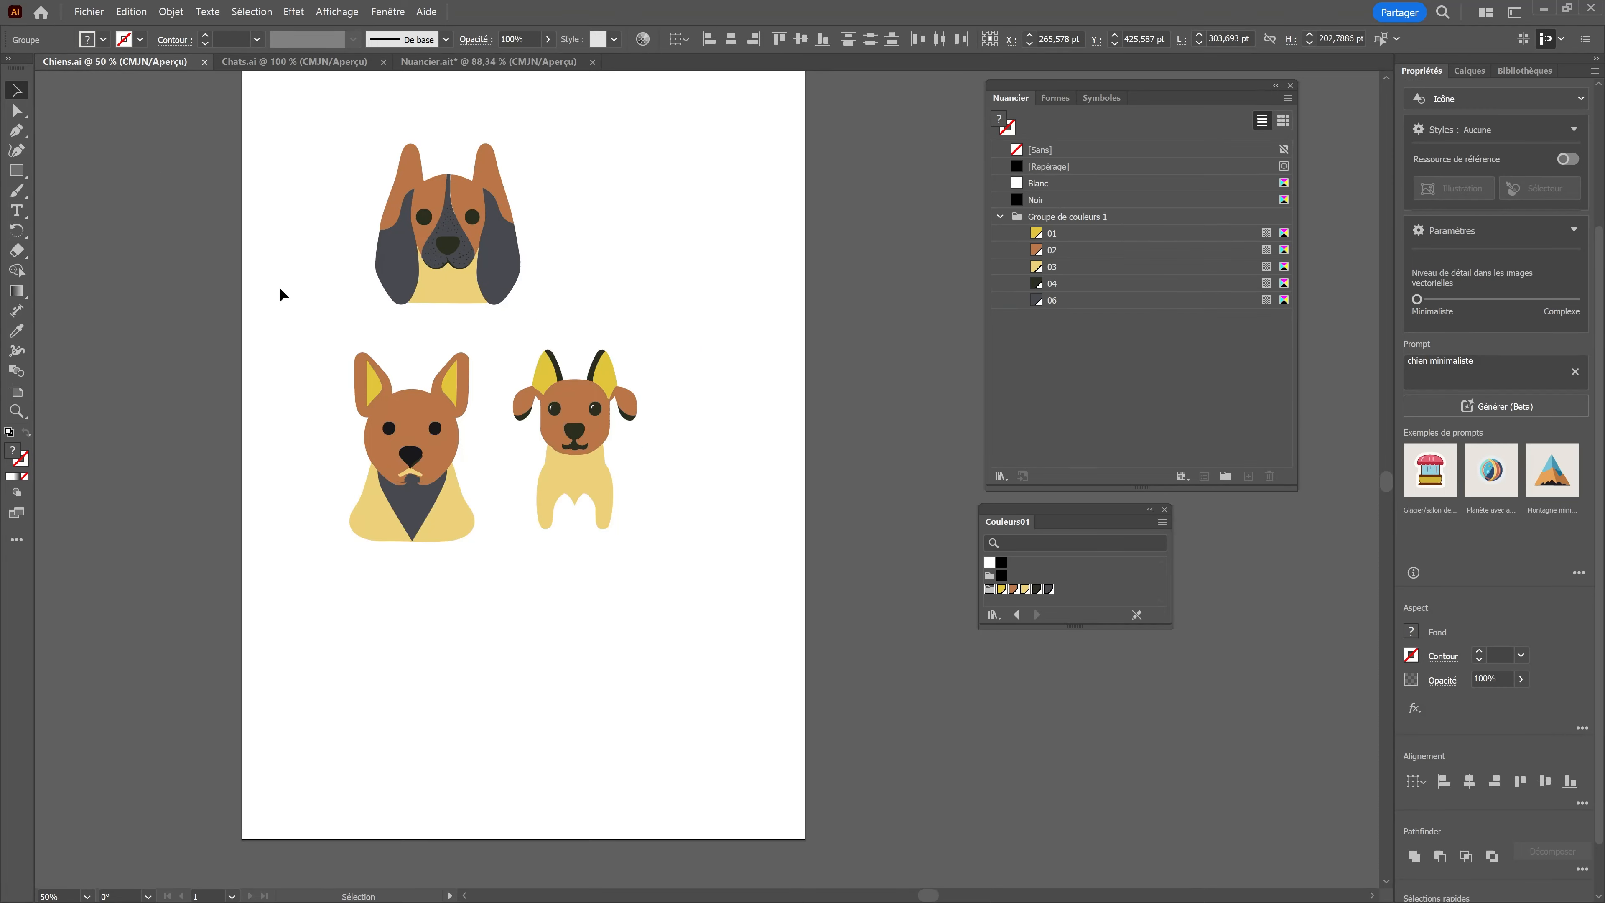
pyautogui.moveTo(263, 112); pyautogui.dragTo(679, 611)
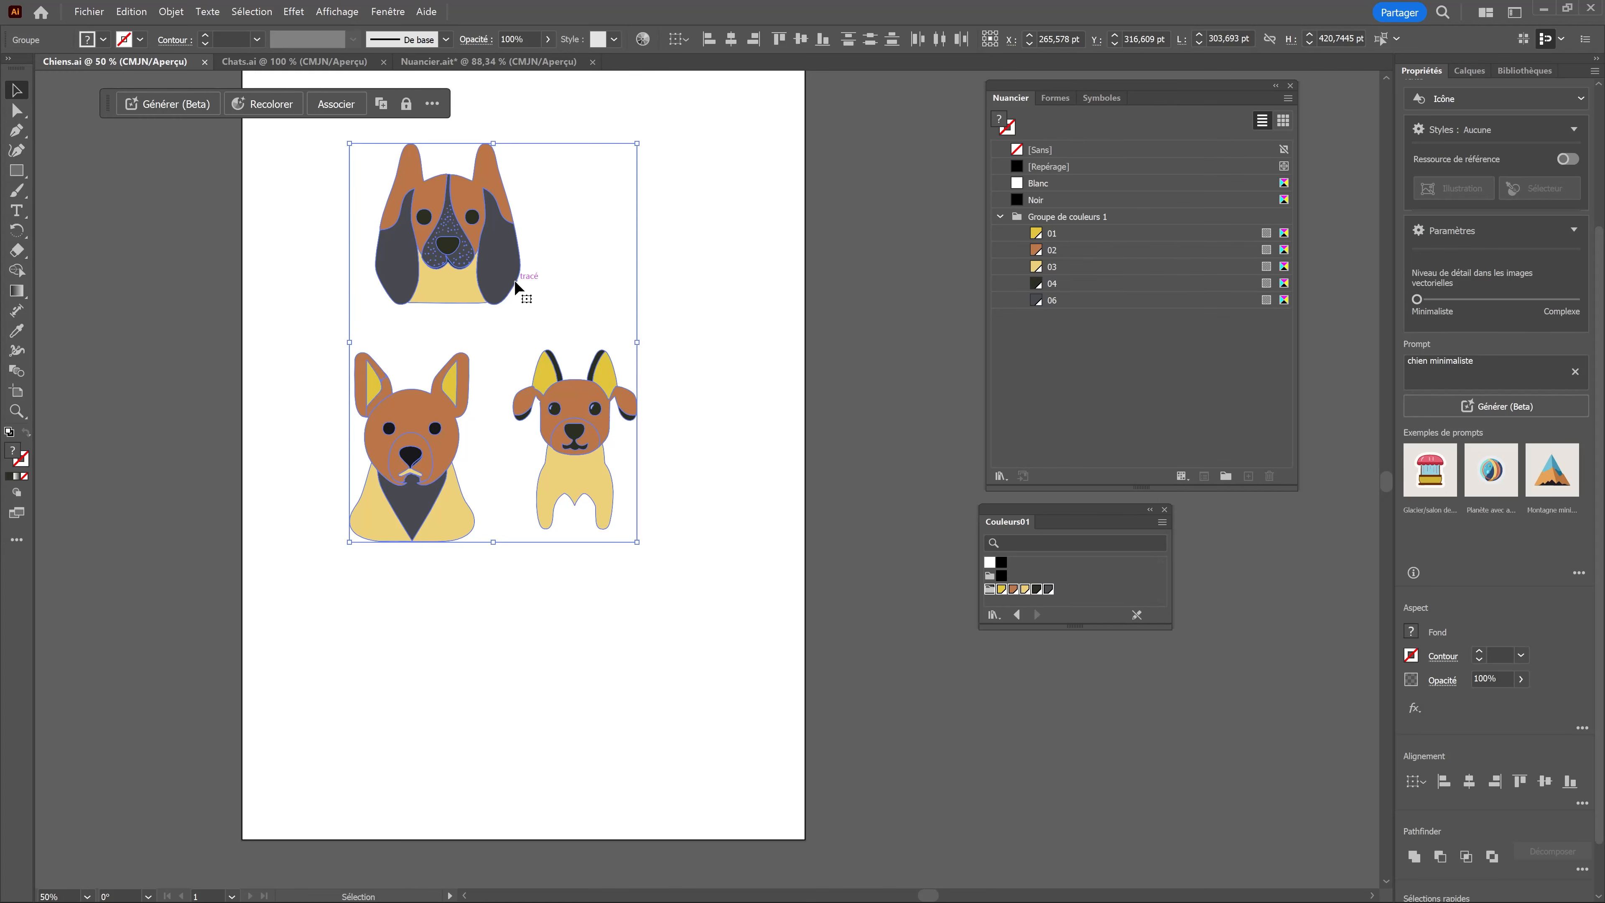
pyautogui.click(418, 62)
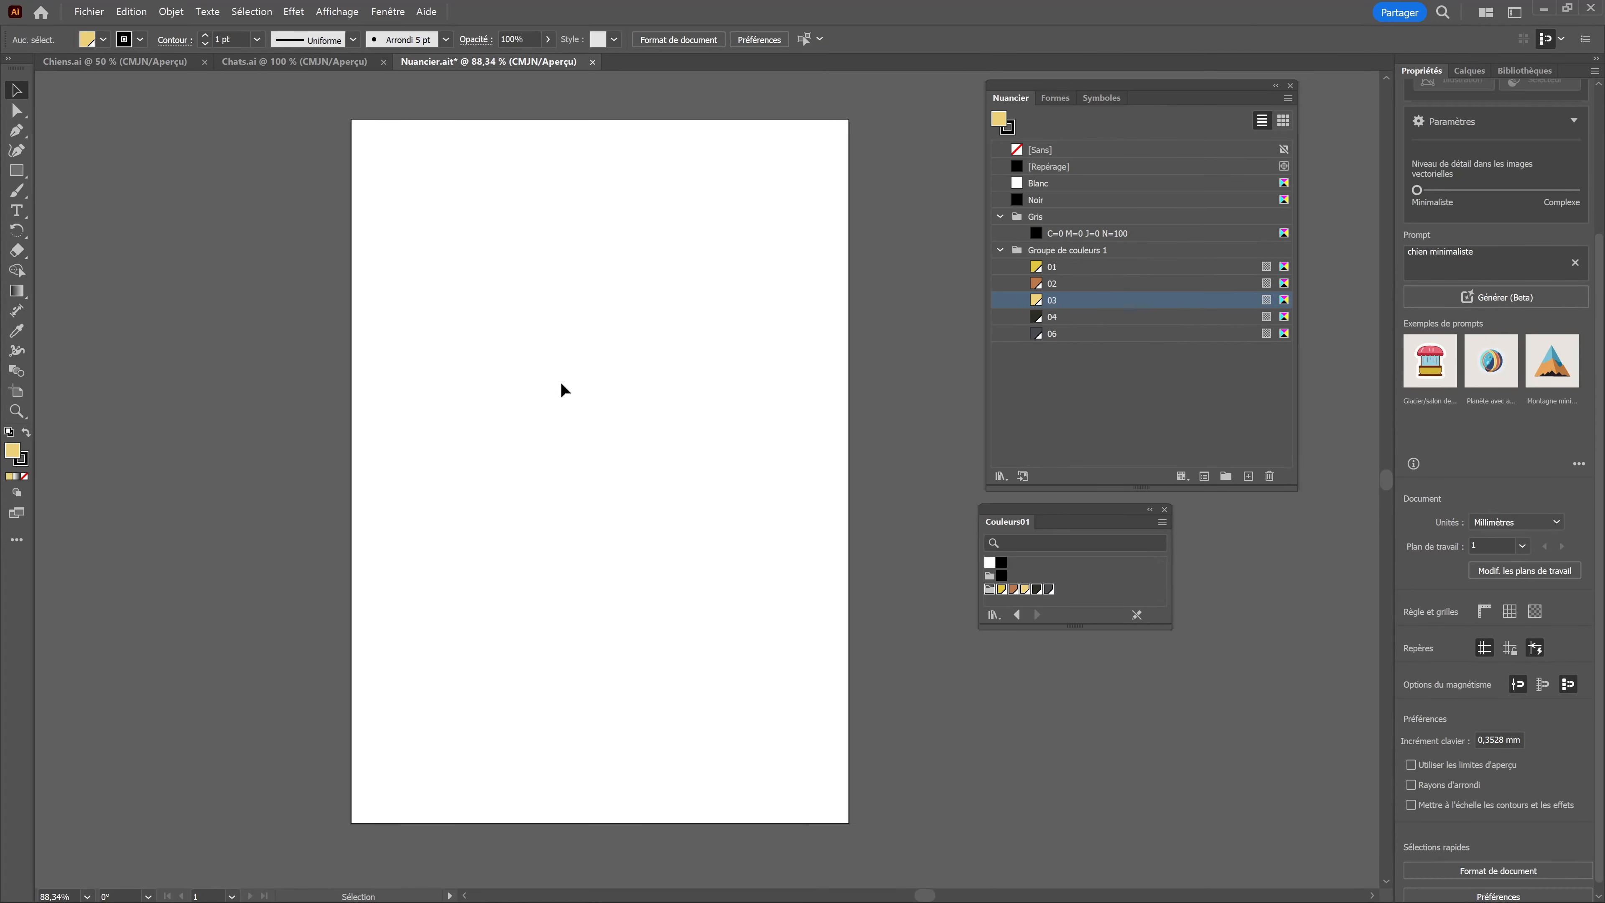
pyautogui.hotkey('ctrl', 'v')
pyautogui.moveTo(795, 445); pyautogui.dragTo(731, 424)
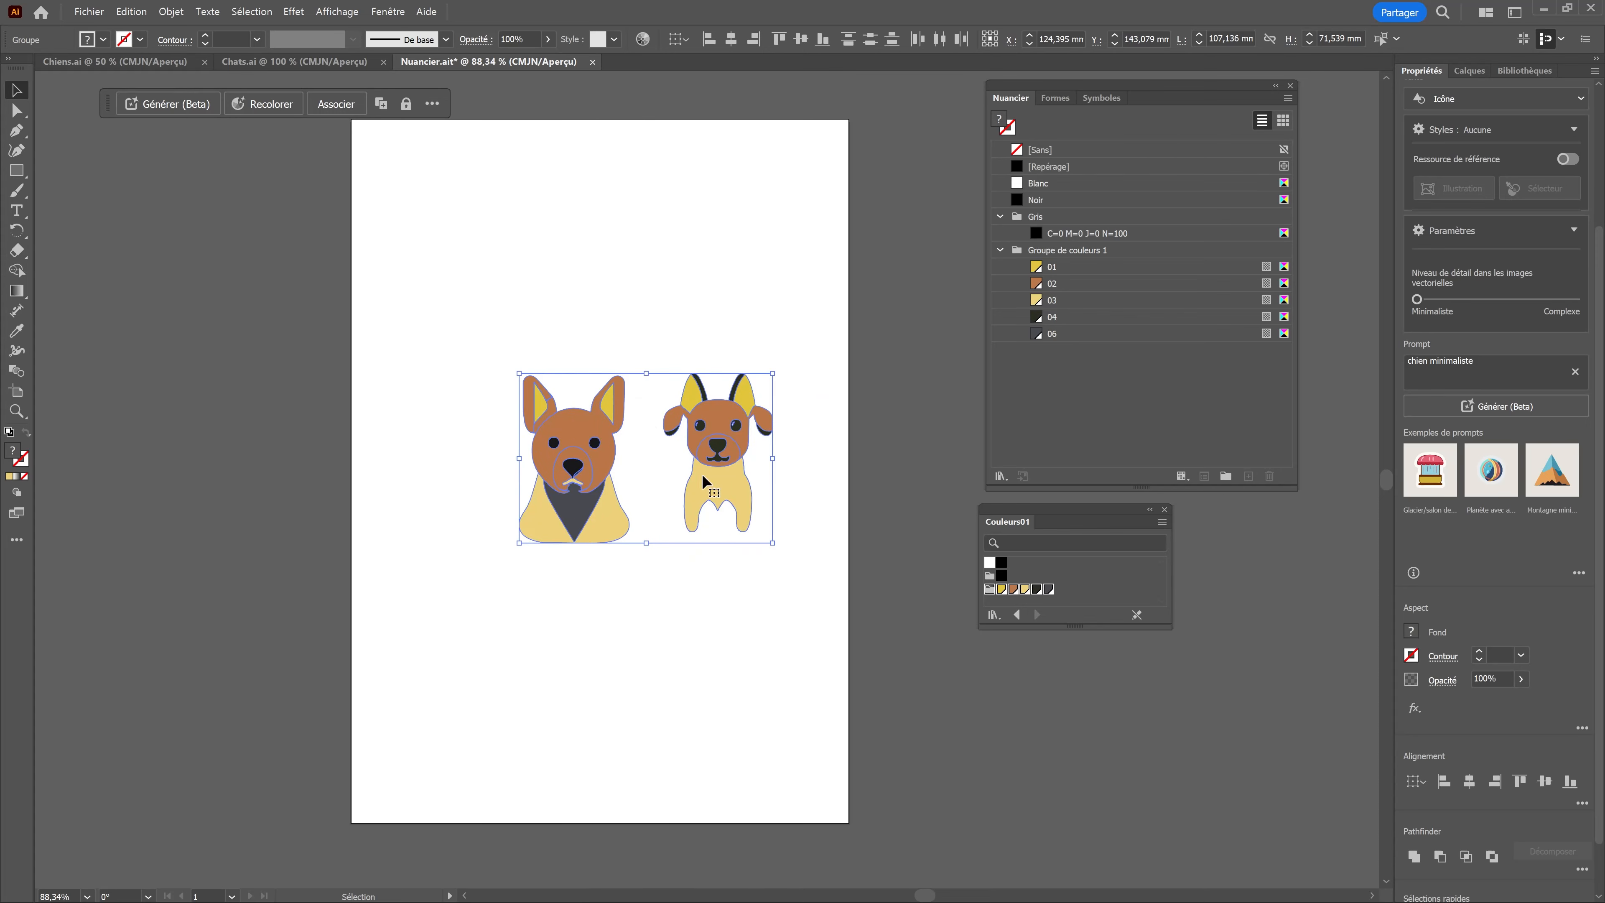
pyautogui.click(124, 61)
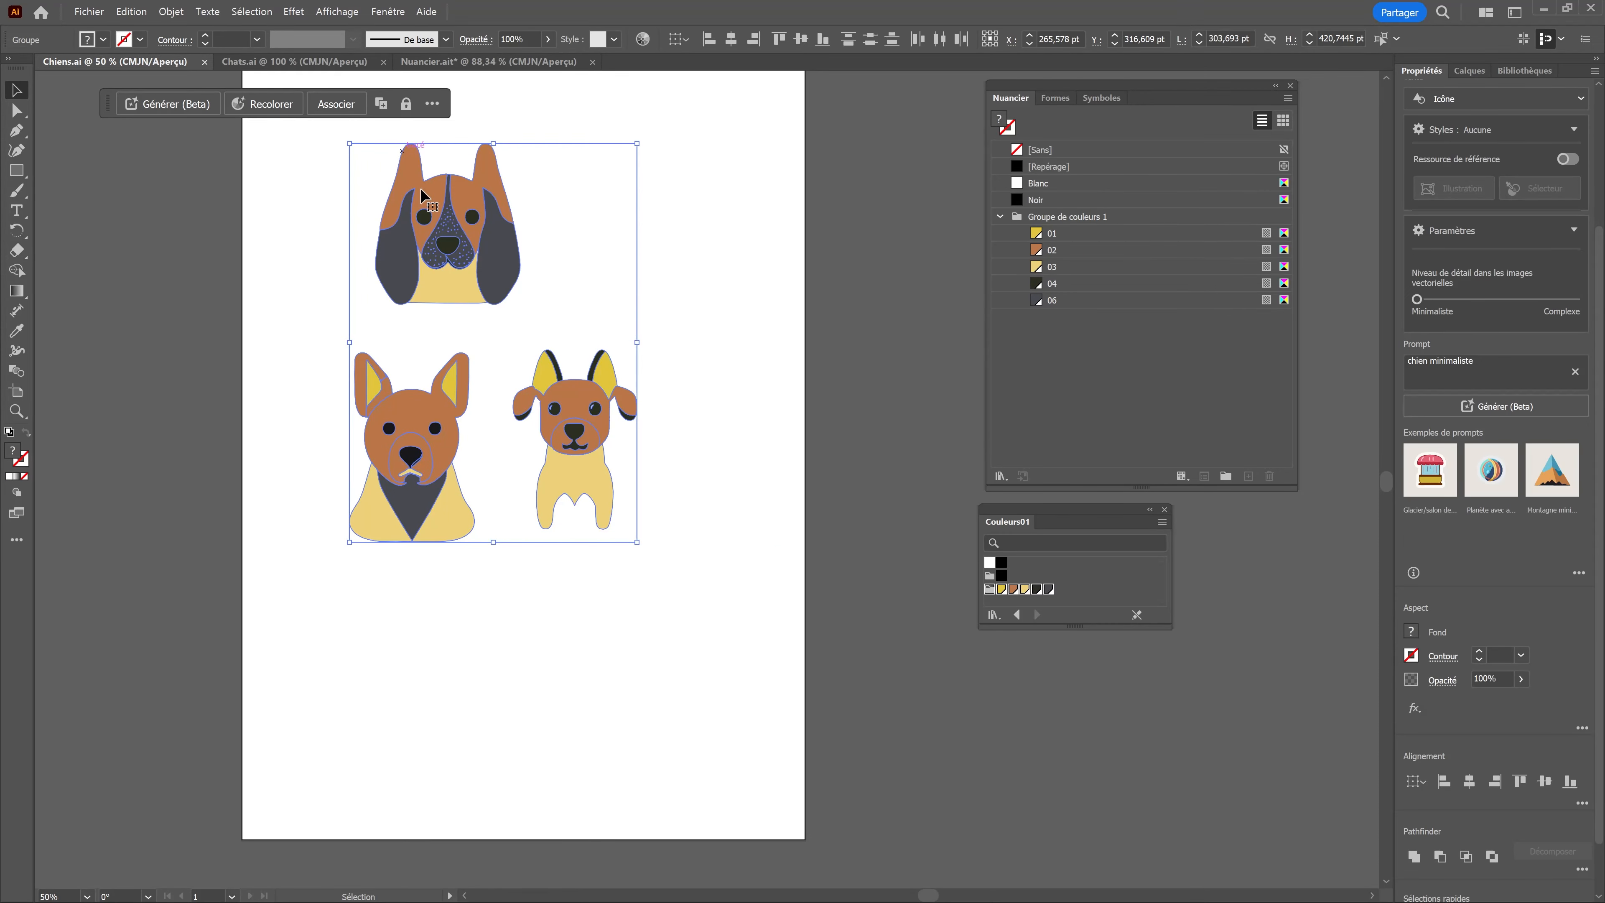
pyautogui.click(491, 66)
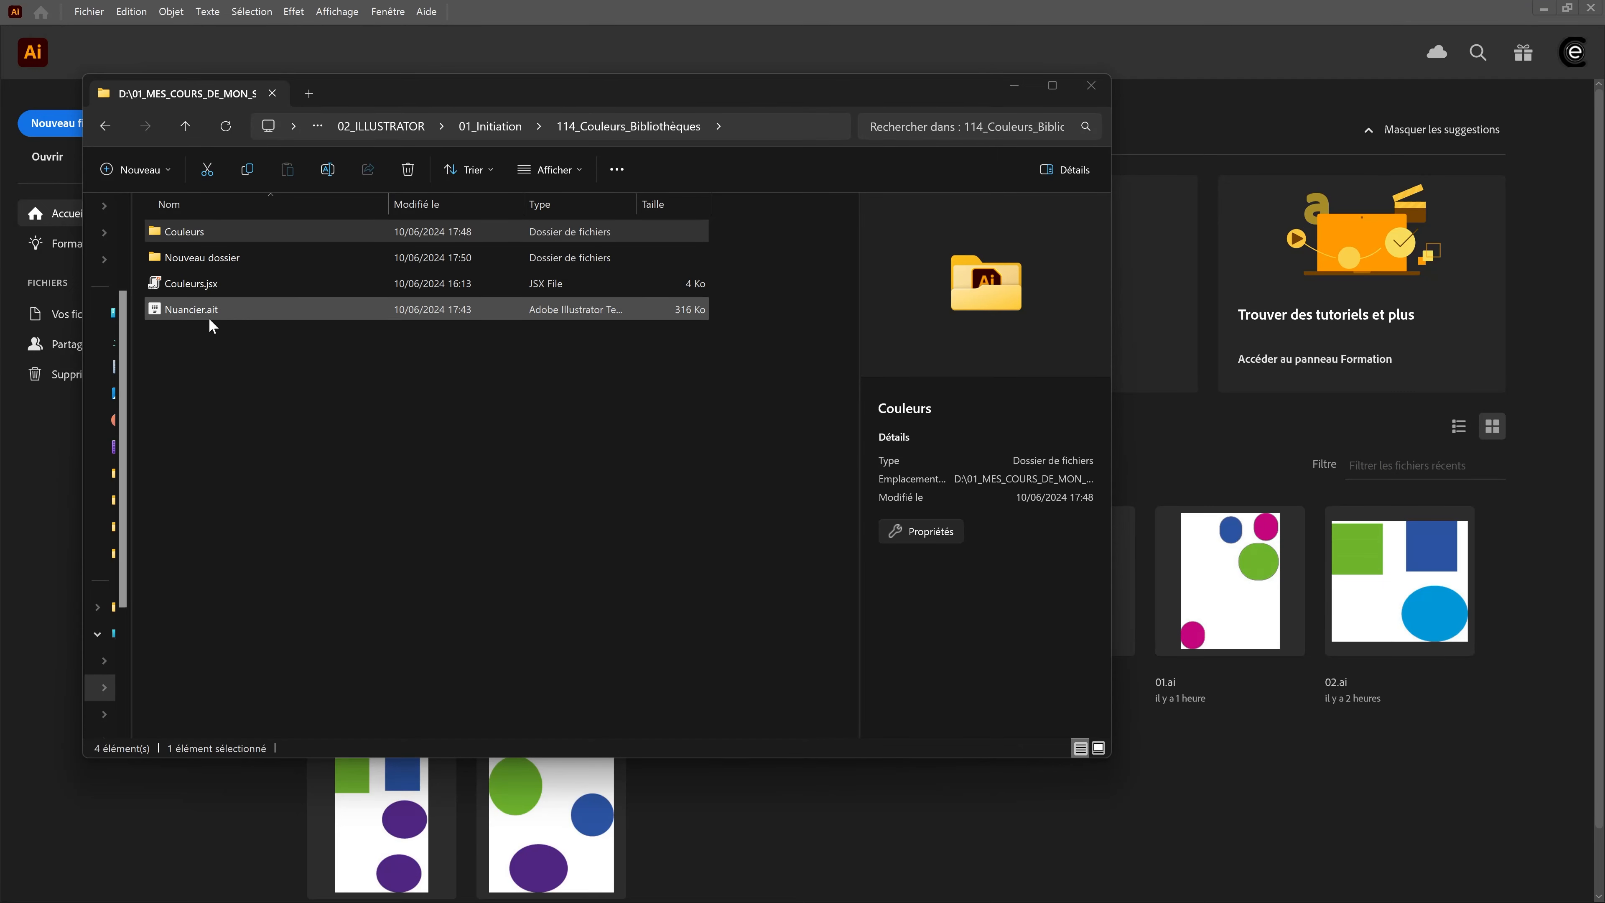
# Step: Check the Couleurs folder in 114_Couleurs_Bibliothèques, switch to Illustrator and create a document from the Nuancier.ait template to view its swatches
pyautogui.doubleClick(183, 233)
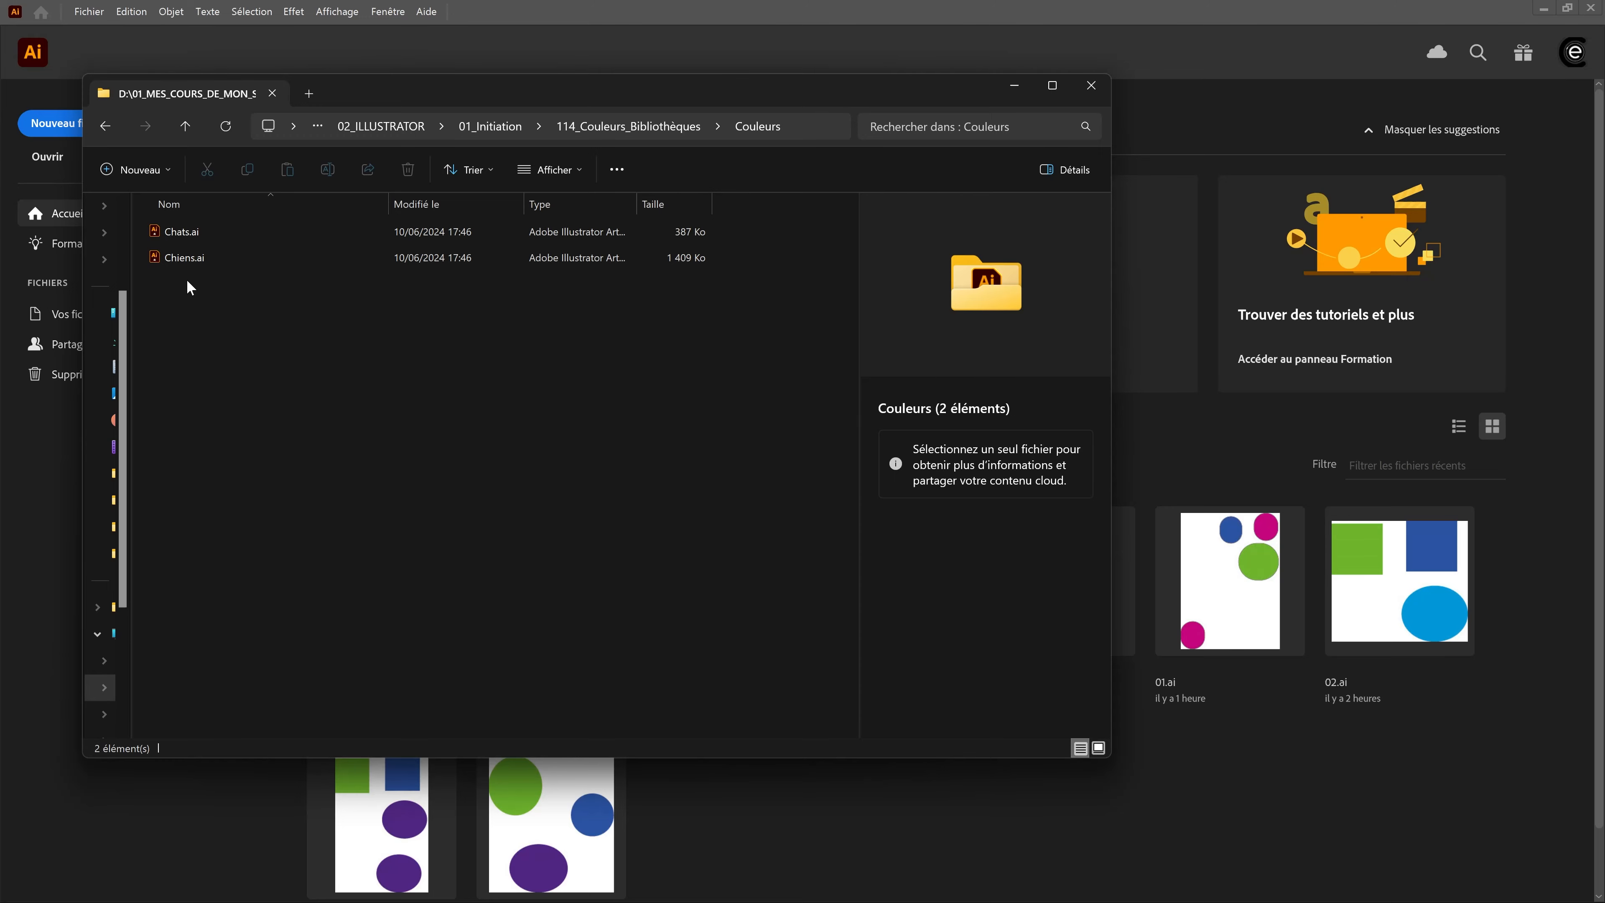
pyautogui.hotkey('alt', 'Tab')
pyautogui.click(98, 17)
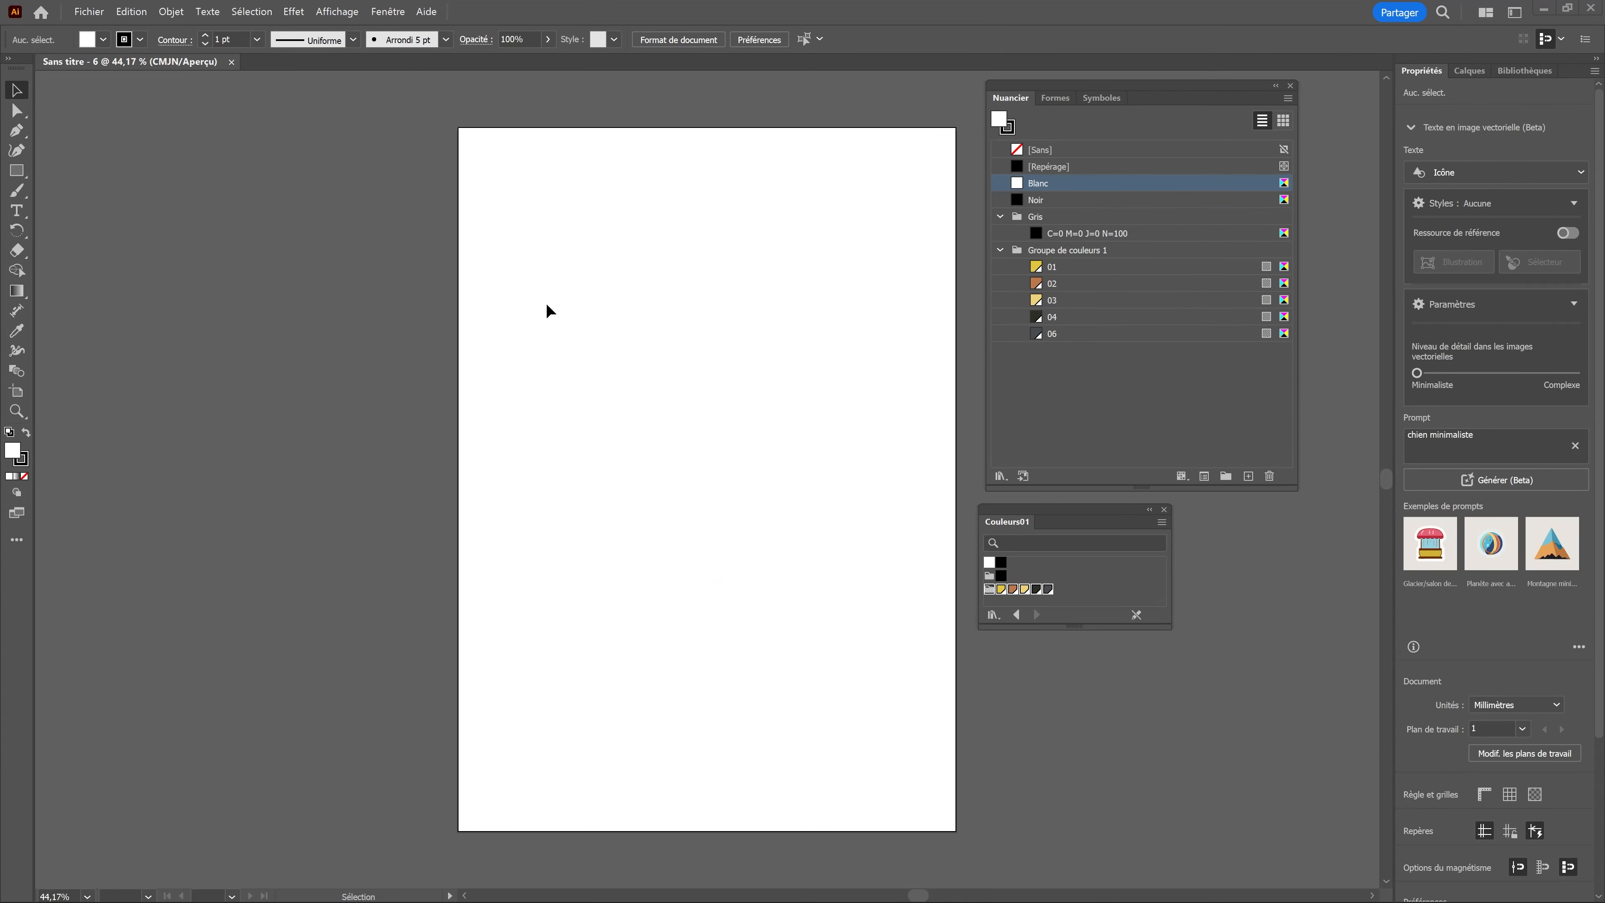
pyautogui.moveTo(1114, 84); pyautogui.dragTo(1110, 80)
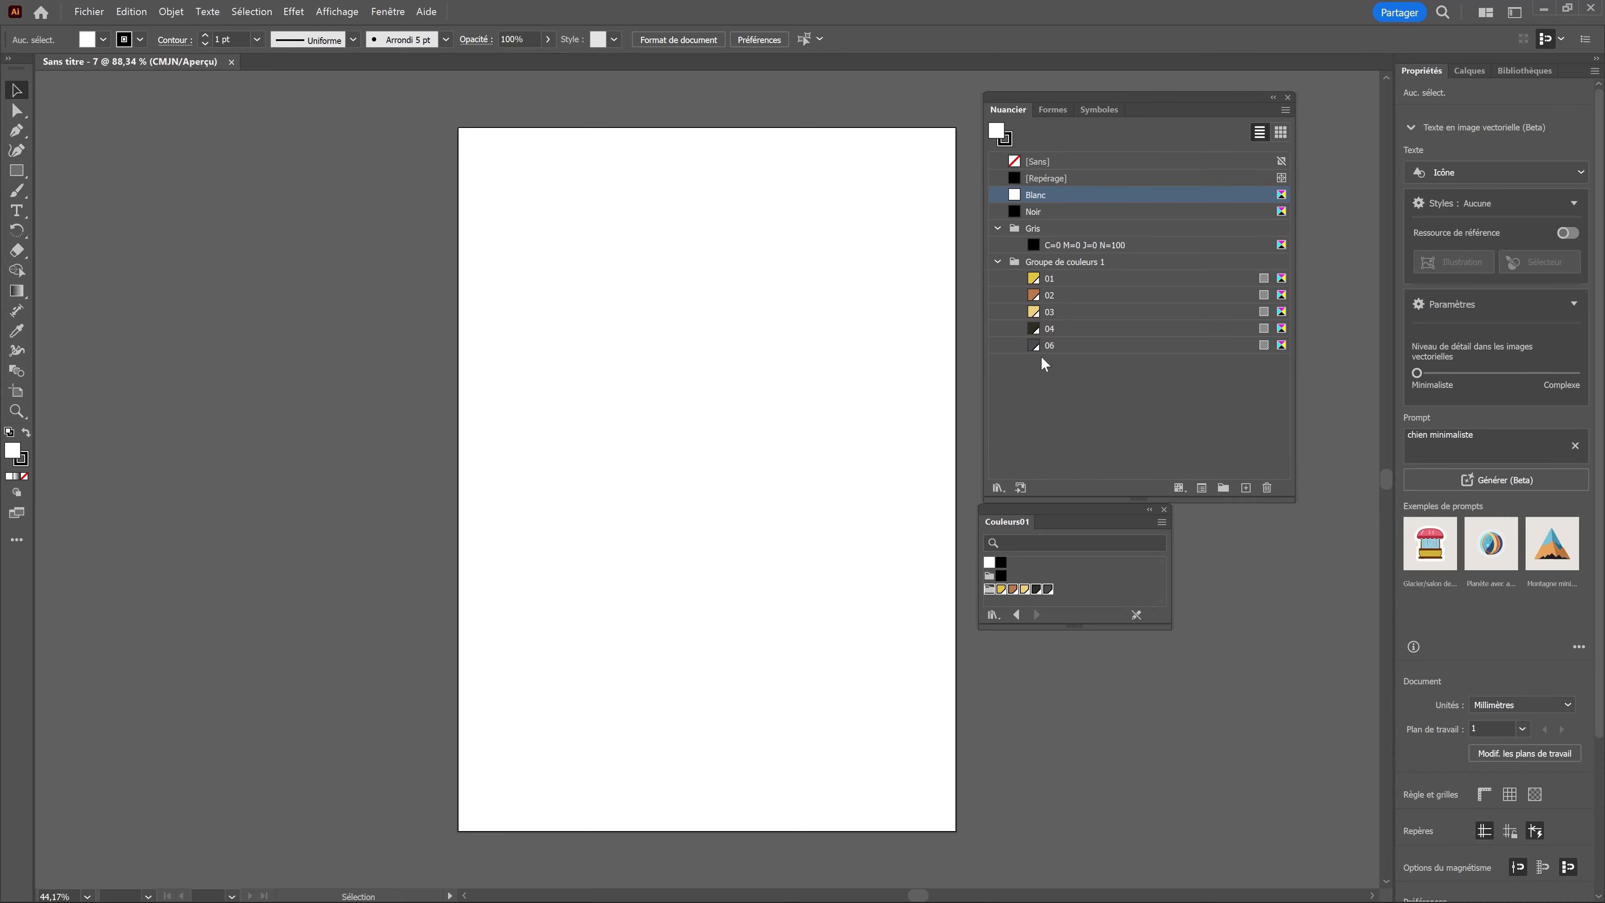
# Step: Change global swatch 03 to green by raising cyan to 100% and accepting the suggested web-safe colour 009966
pyautogui.doubleClick(1034, 312)
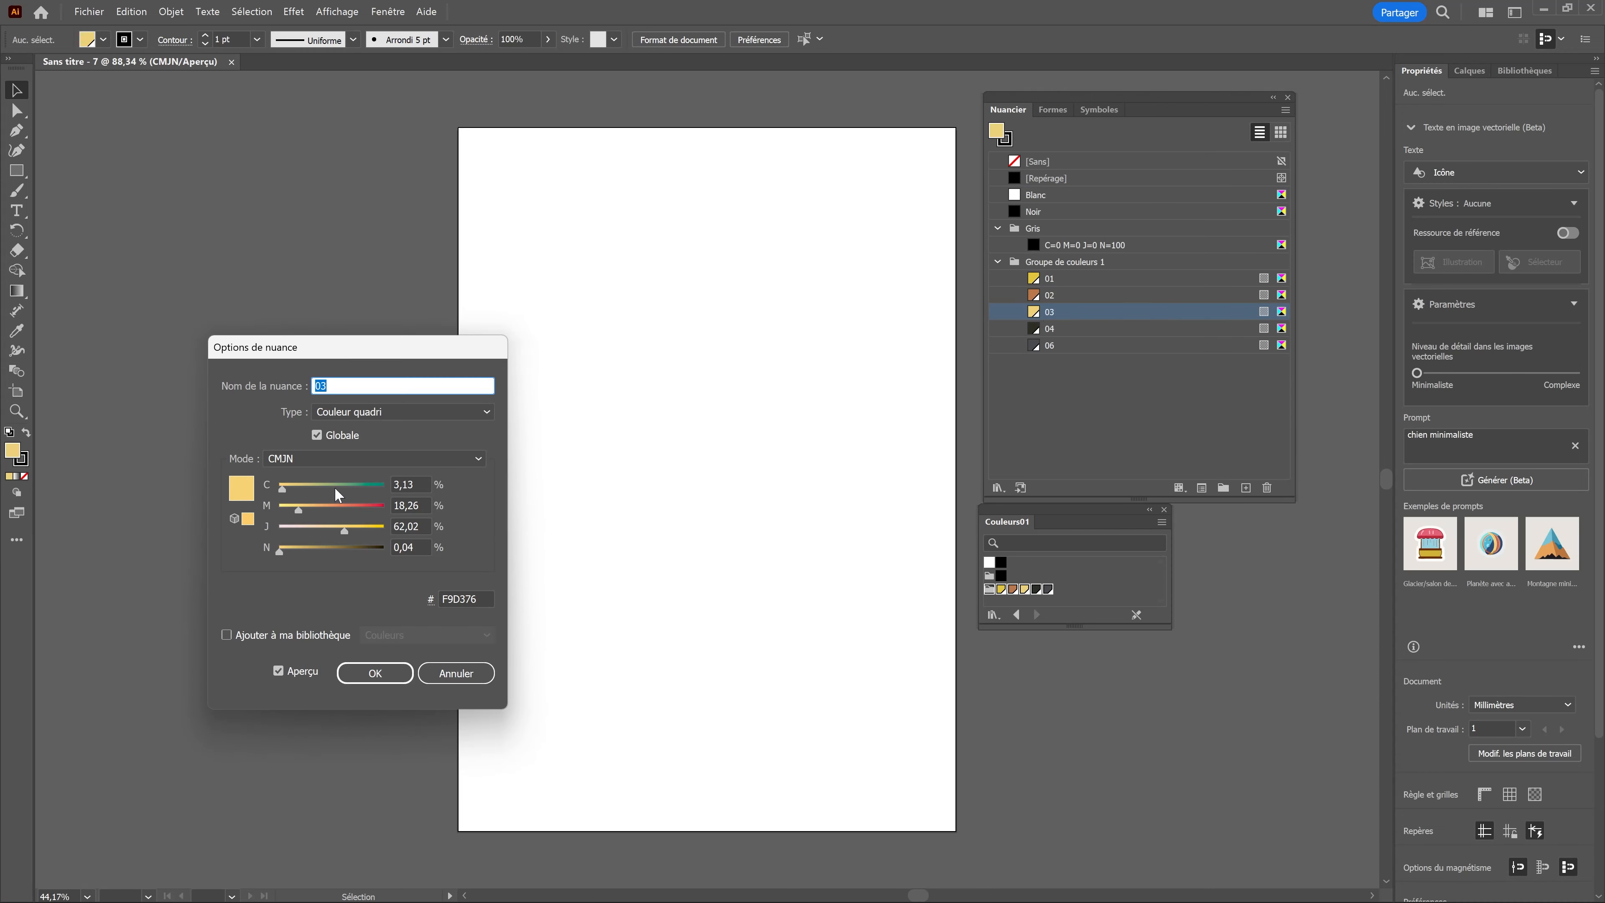
pyautogui.moveTo(335, 488); pyautogui.dragTo(382, 491)
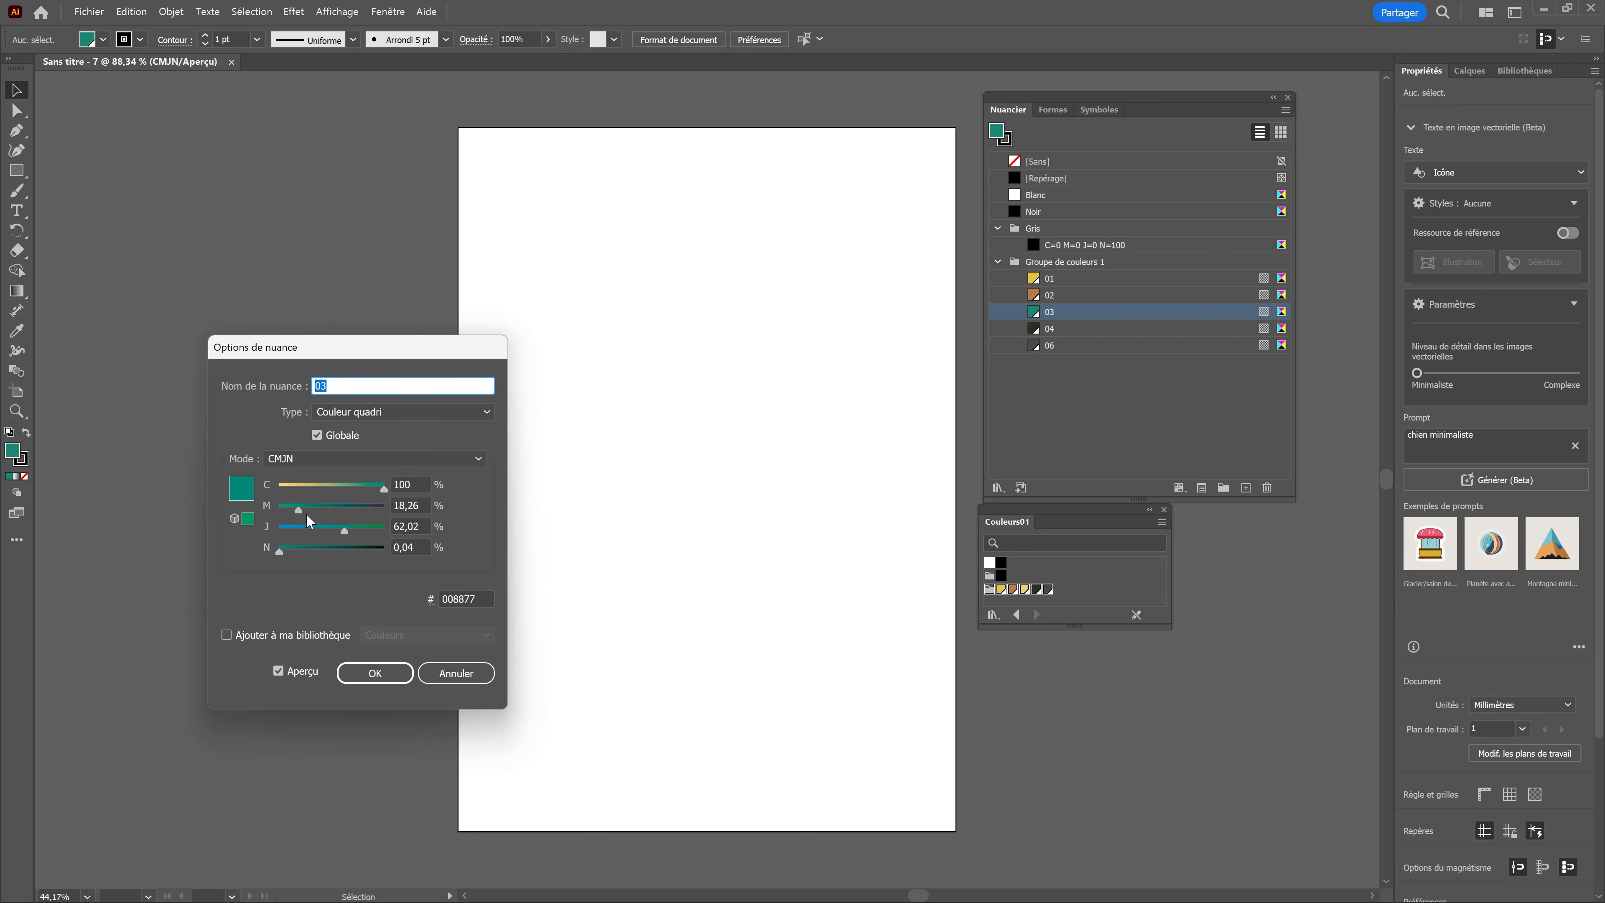
pyautogui.click(247, 519)
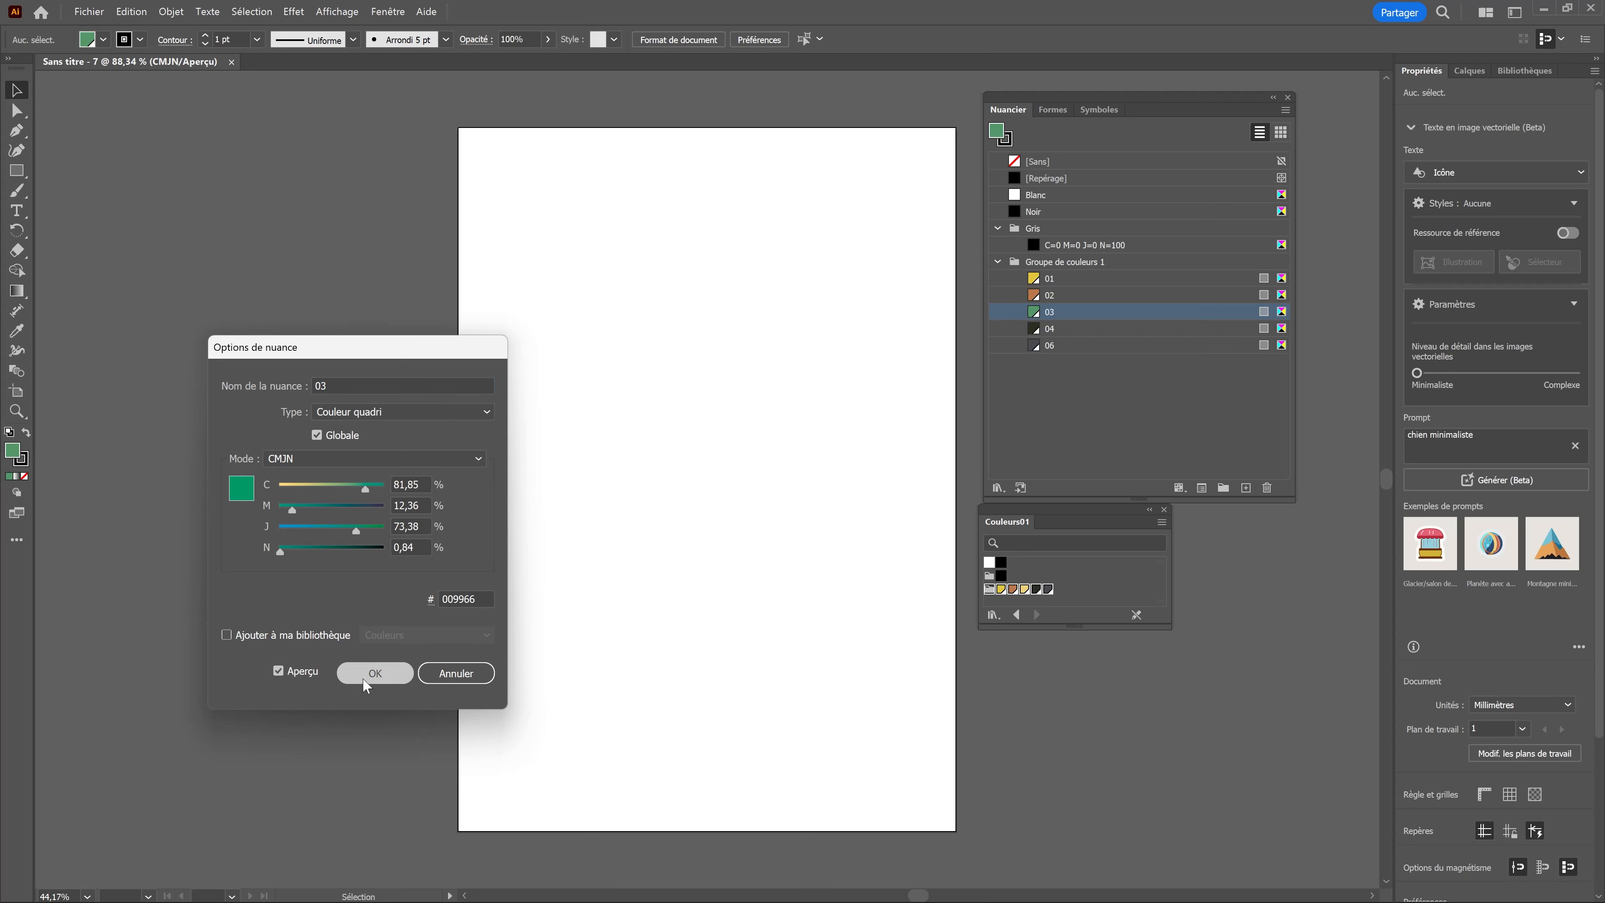
pyautogui.click(367, 682)
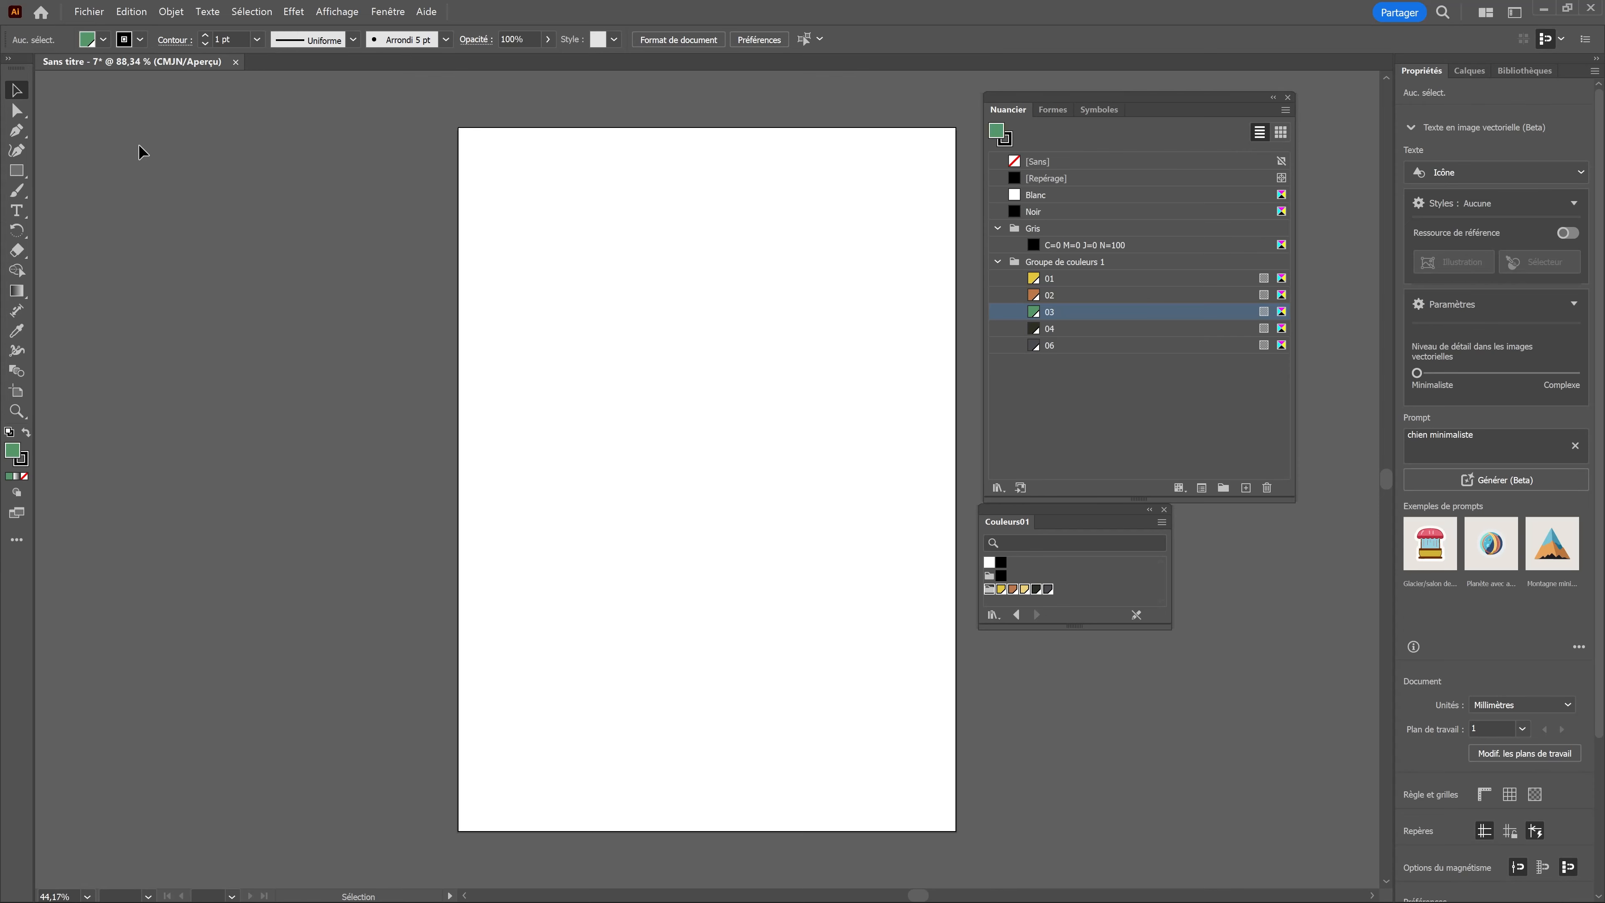
# Step: Run the Couleurs script on the Couleurs folder in 114_Couleurs_Bibliothèques, confirming the artboard size check and dismissing the completion alert
pyautogui.click(89, 12)
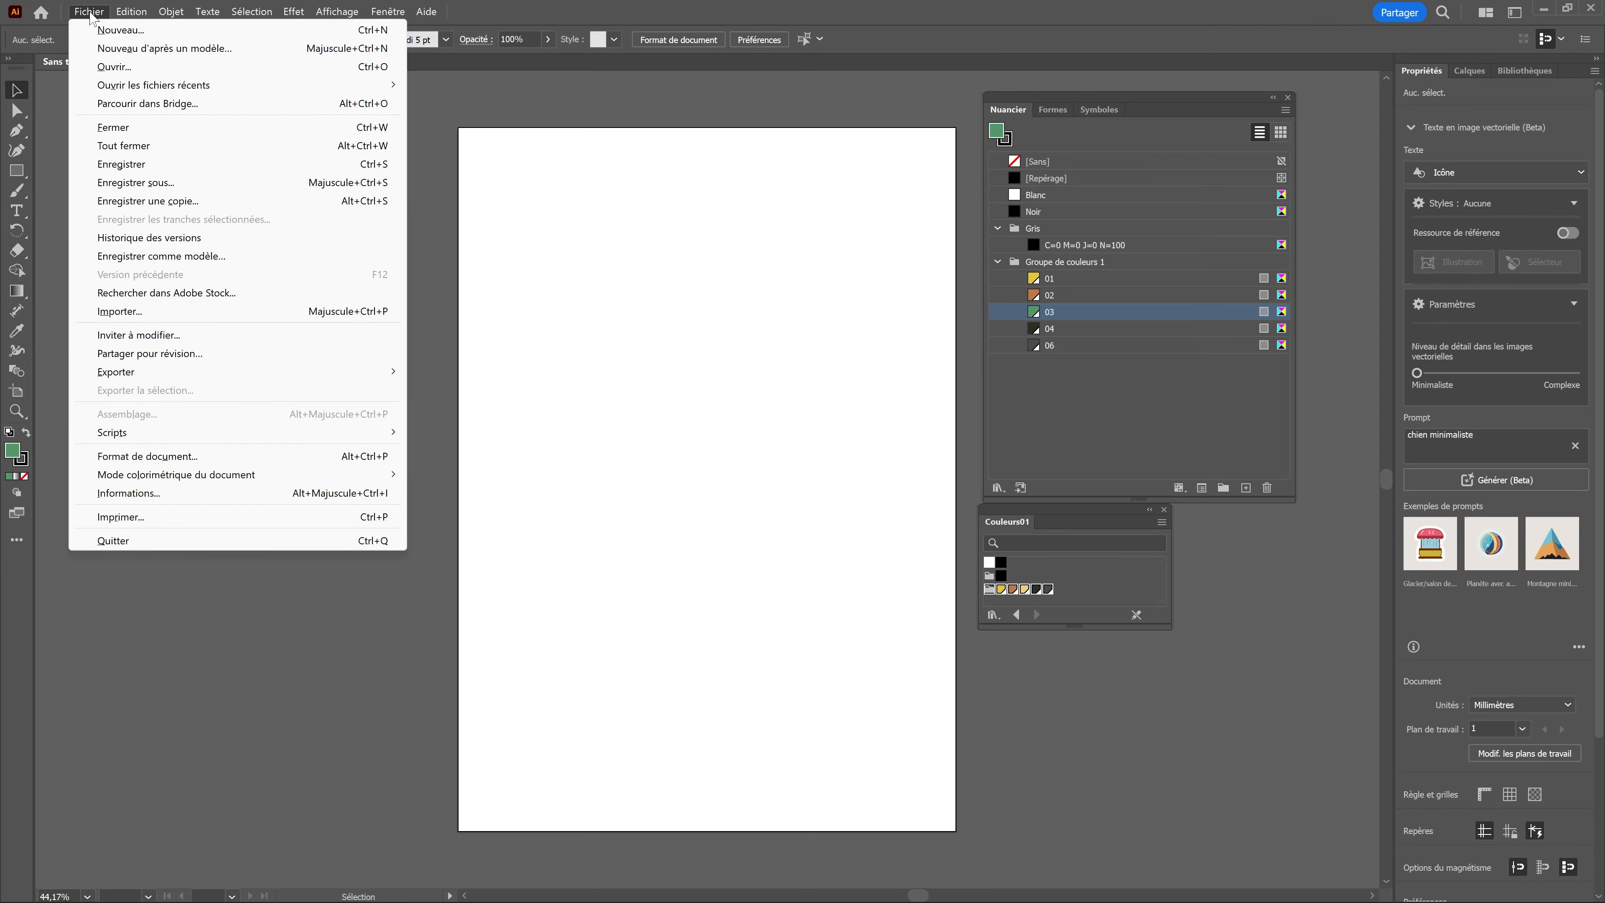
pyautogui.moveTo(354, 433)
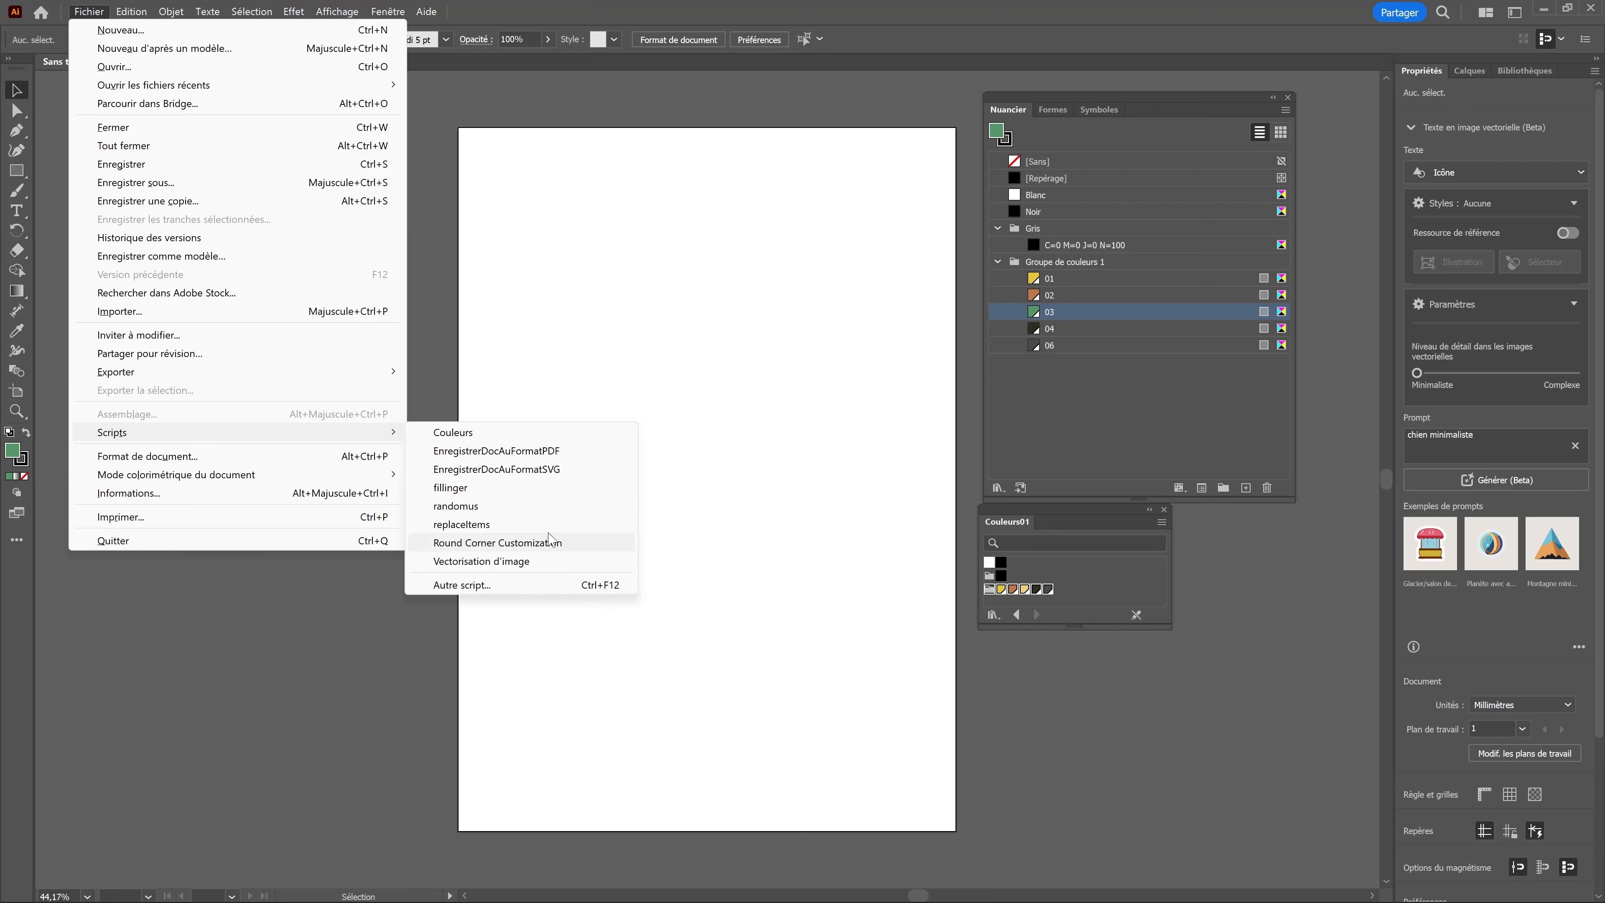
pyautogui.click(459, 436)
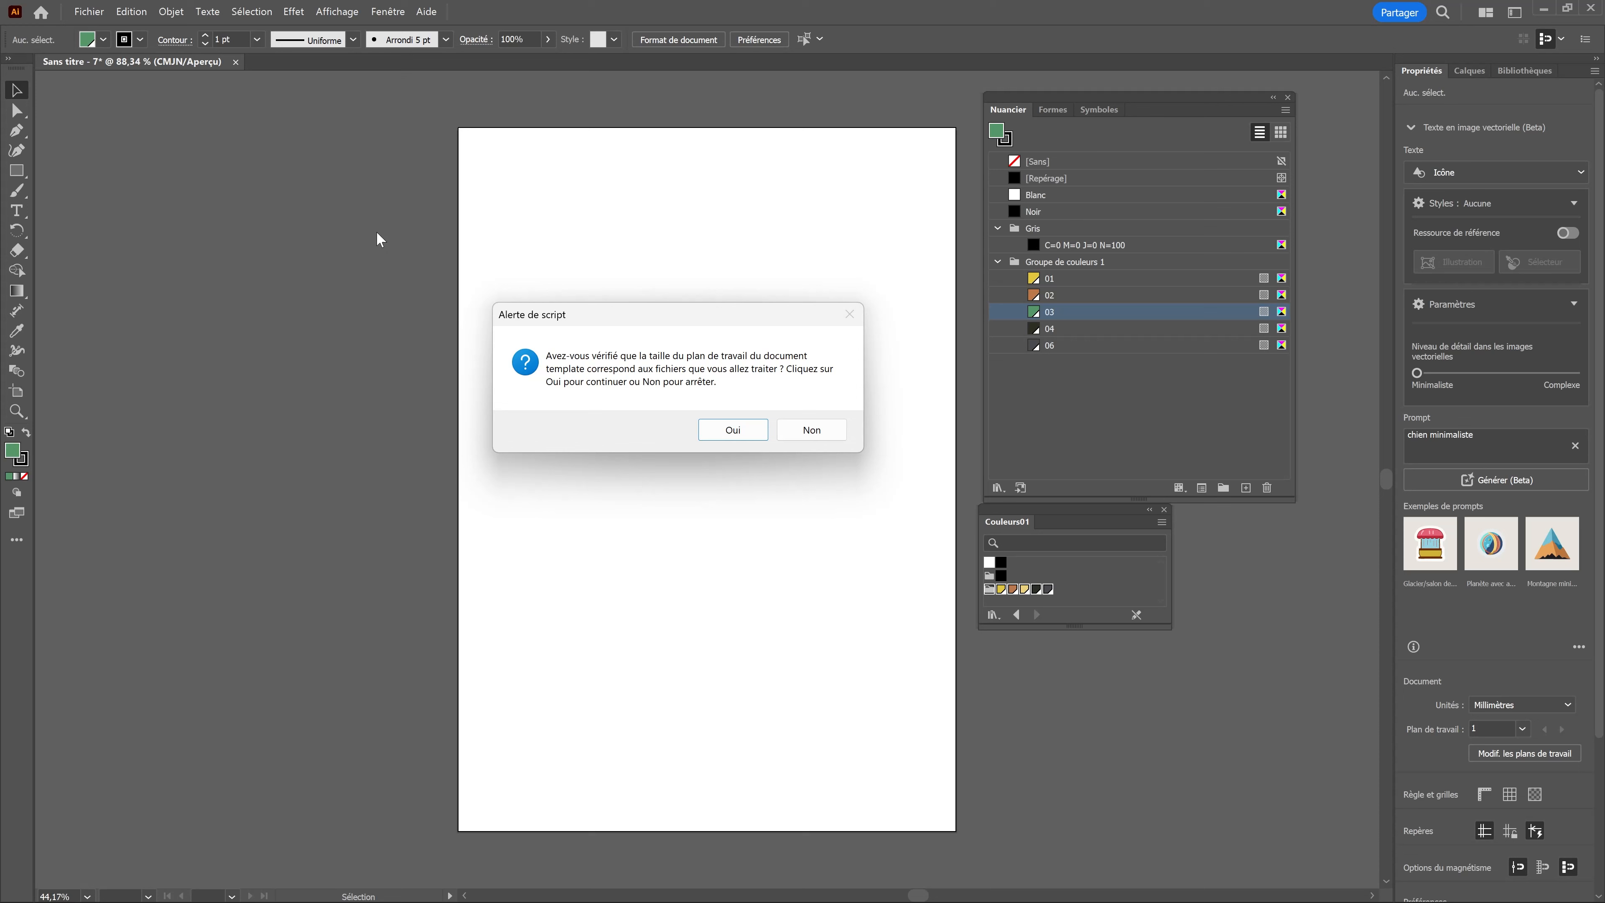
pyautogui.click(735, 431)
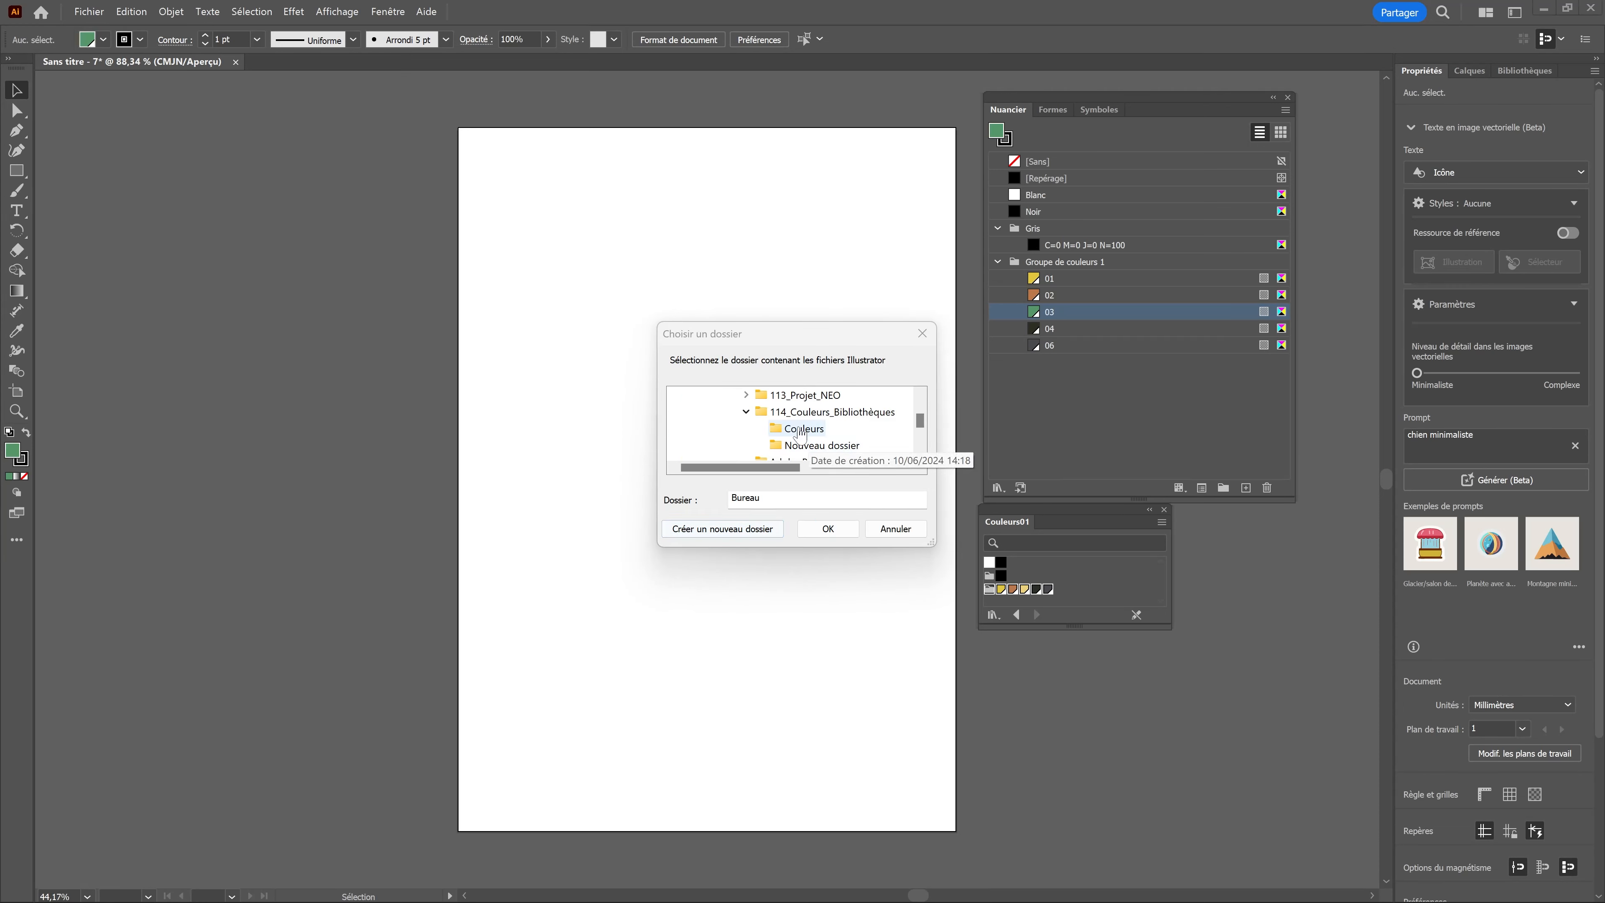
pyautogui.click(805, 429)
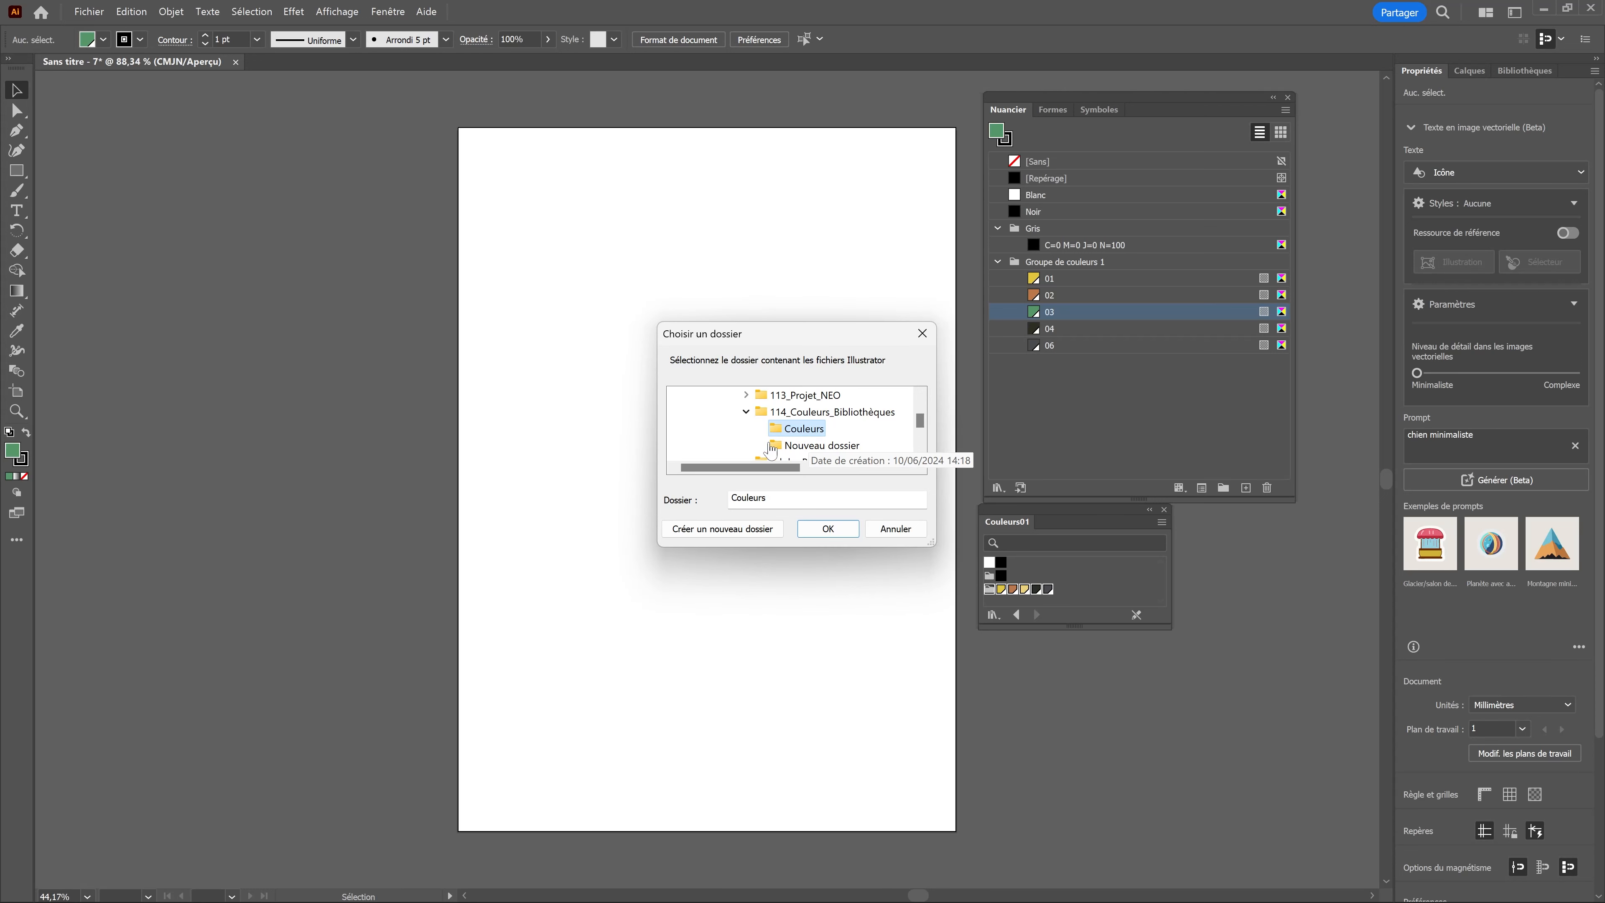
pyautogui.click(826, 533)
pyautogui.click(828, 533)
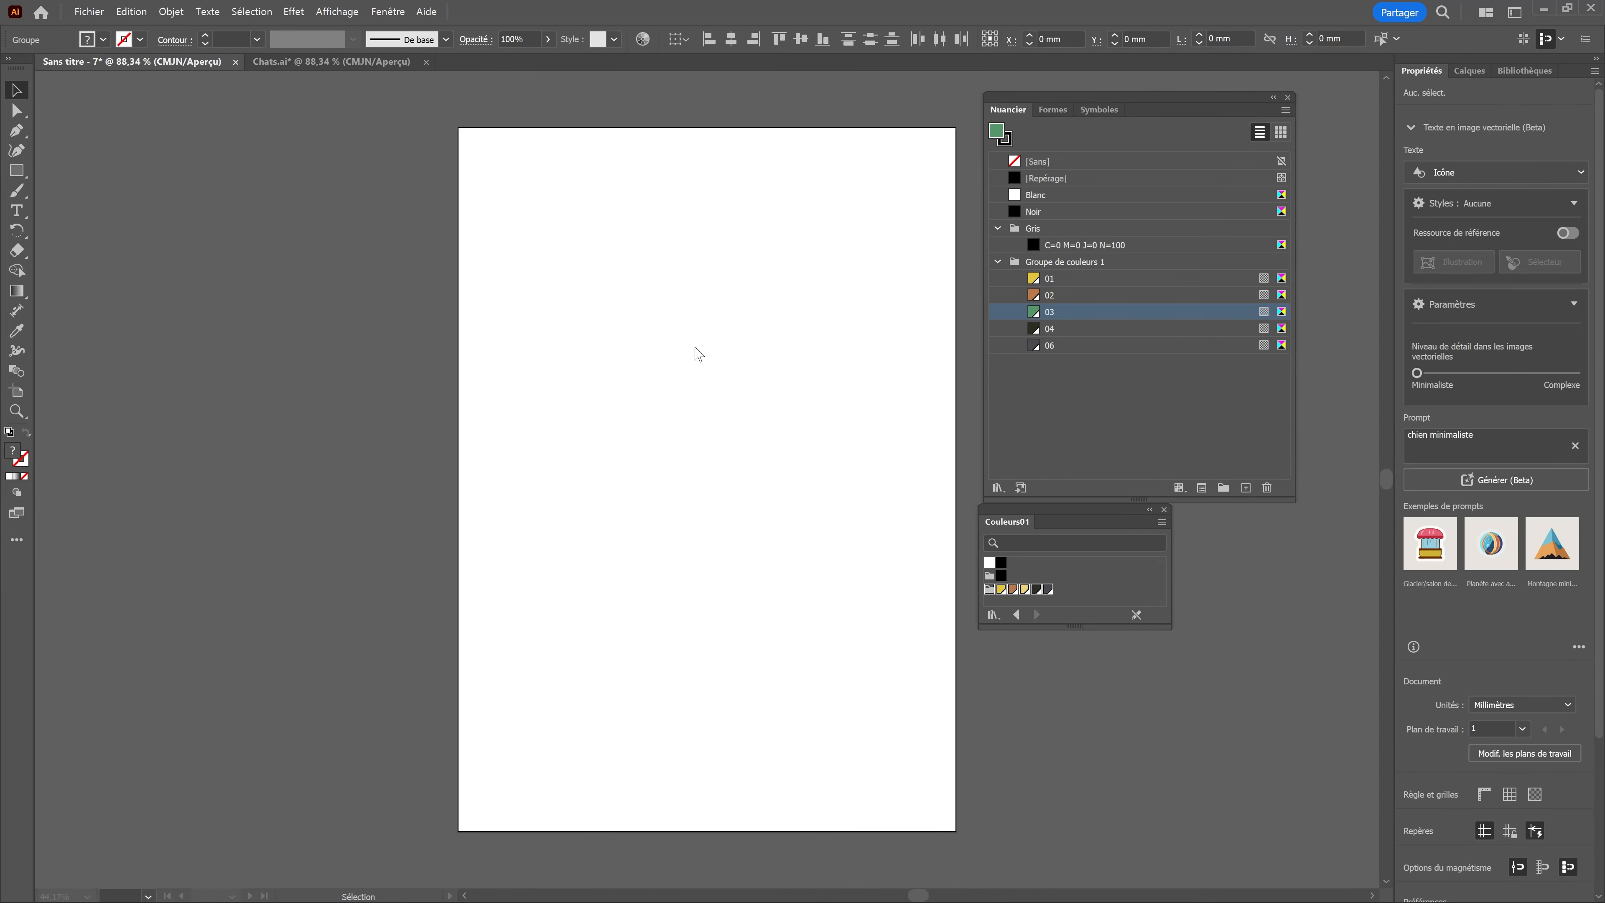
pyautogui.hotkey('ctrl', 'v')
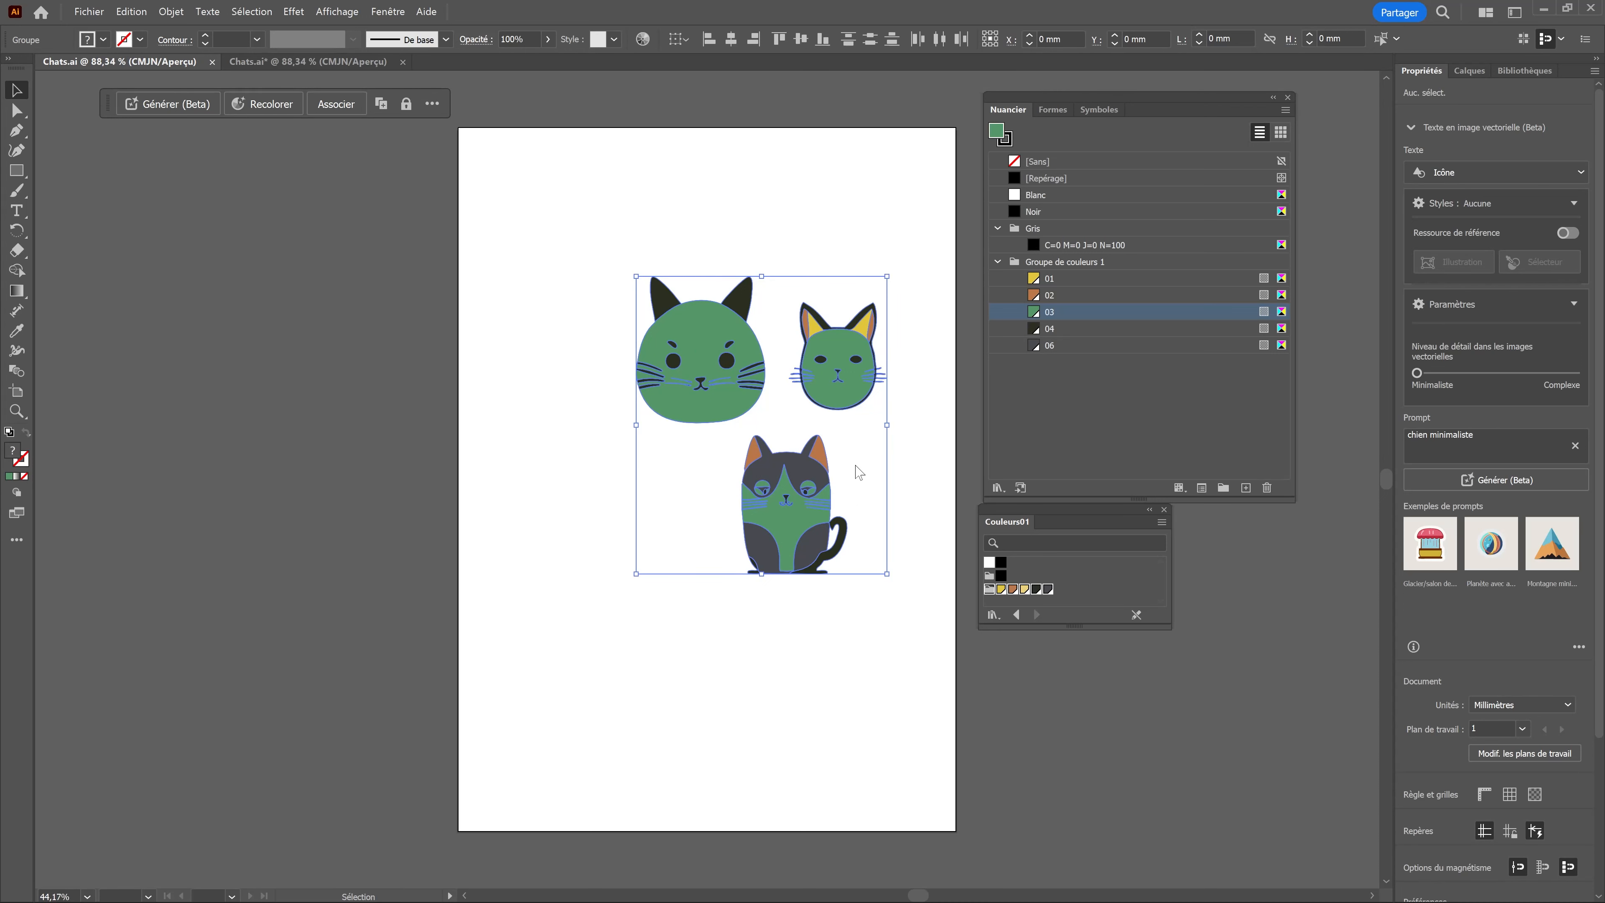
pyautogui.hotkey('ctrl', 'w')
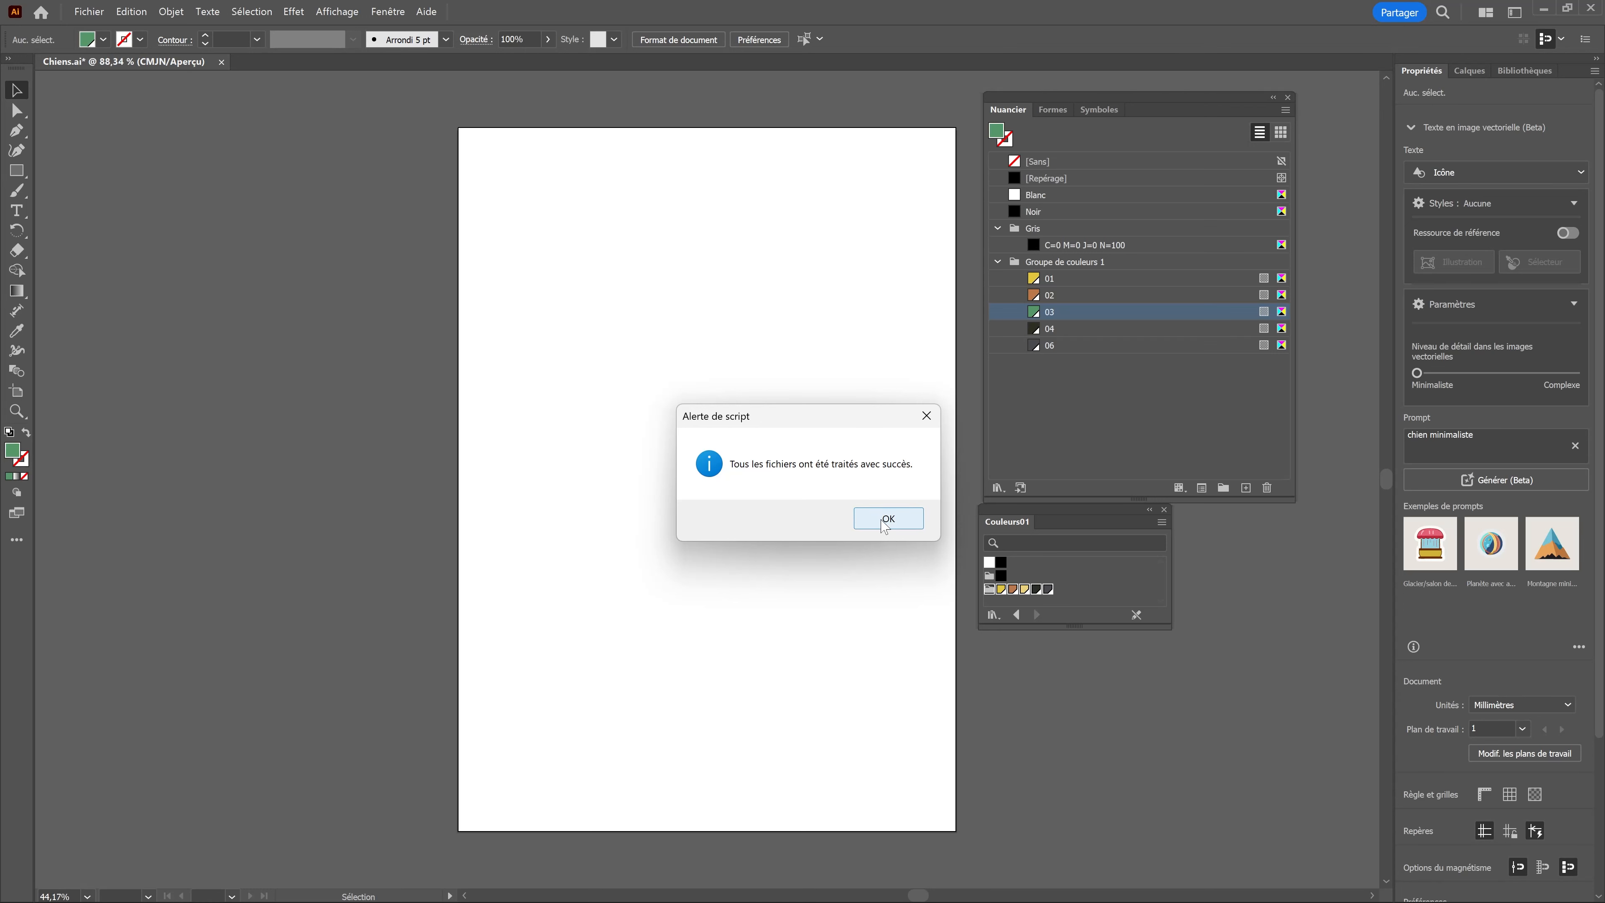
pyautogui.click(878, 525)
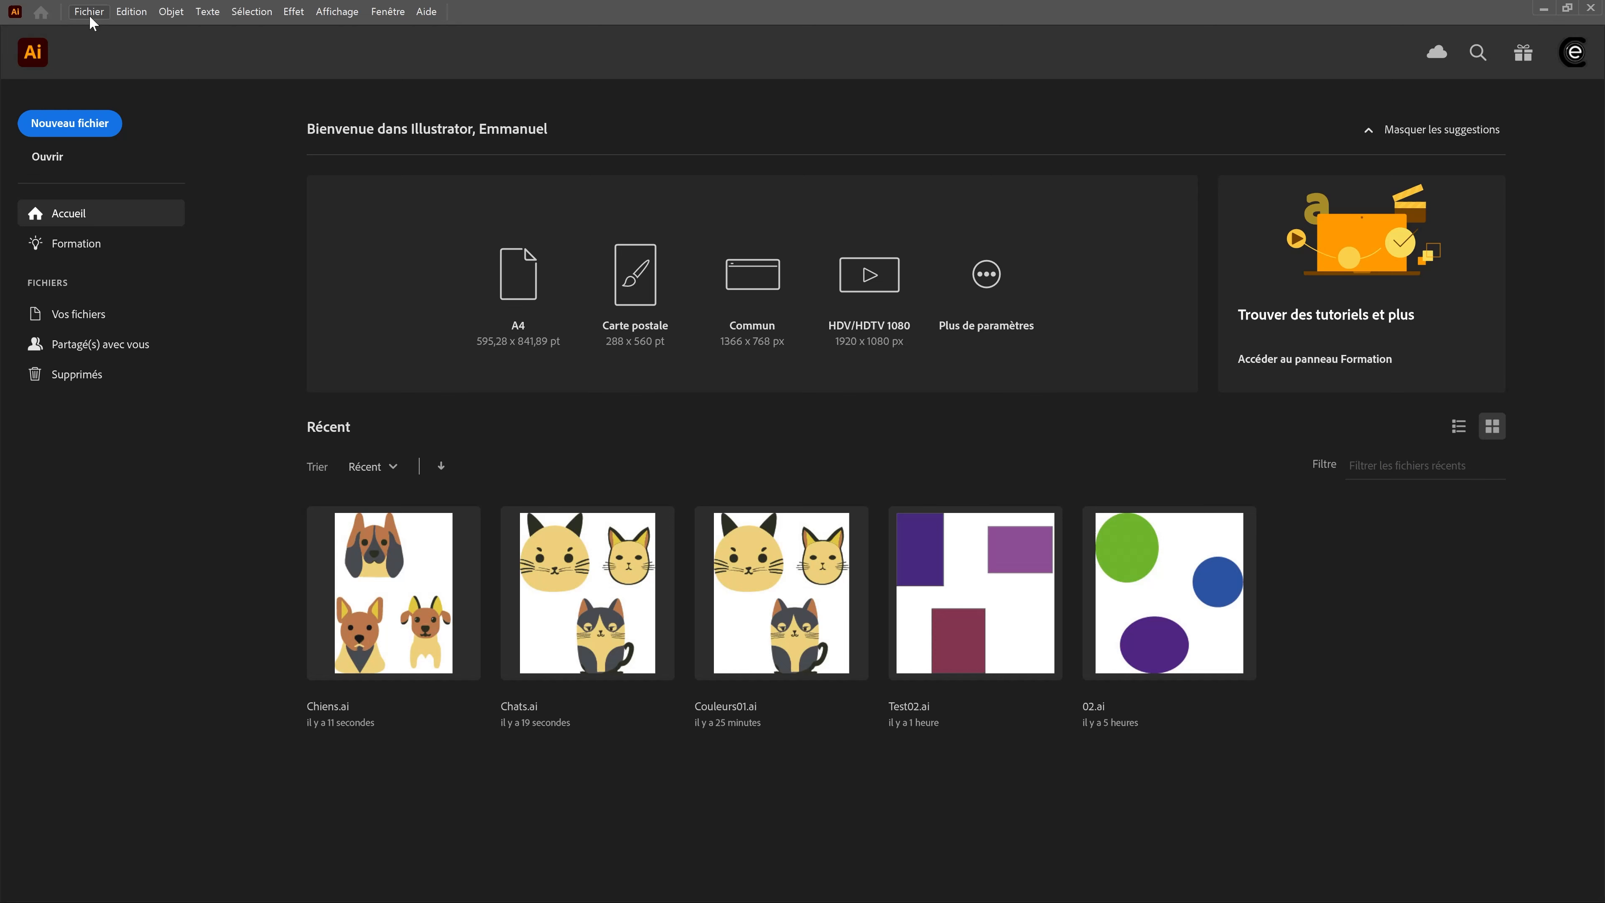
# Step: Browse the Couleurs folder for files to open and preview the recoloured artwork in Chiens.ai and Chats.ai
pyautogui.click(89, 11)
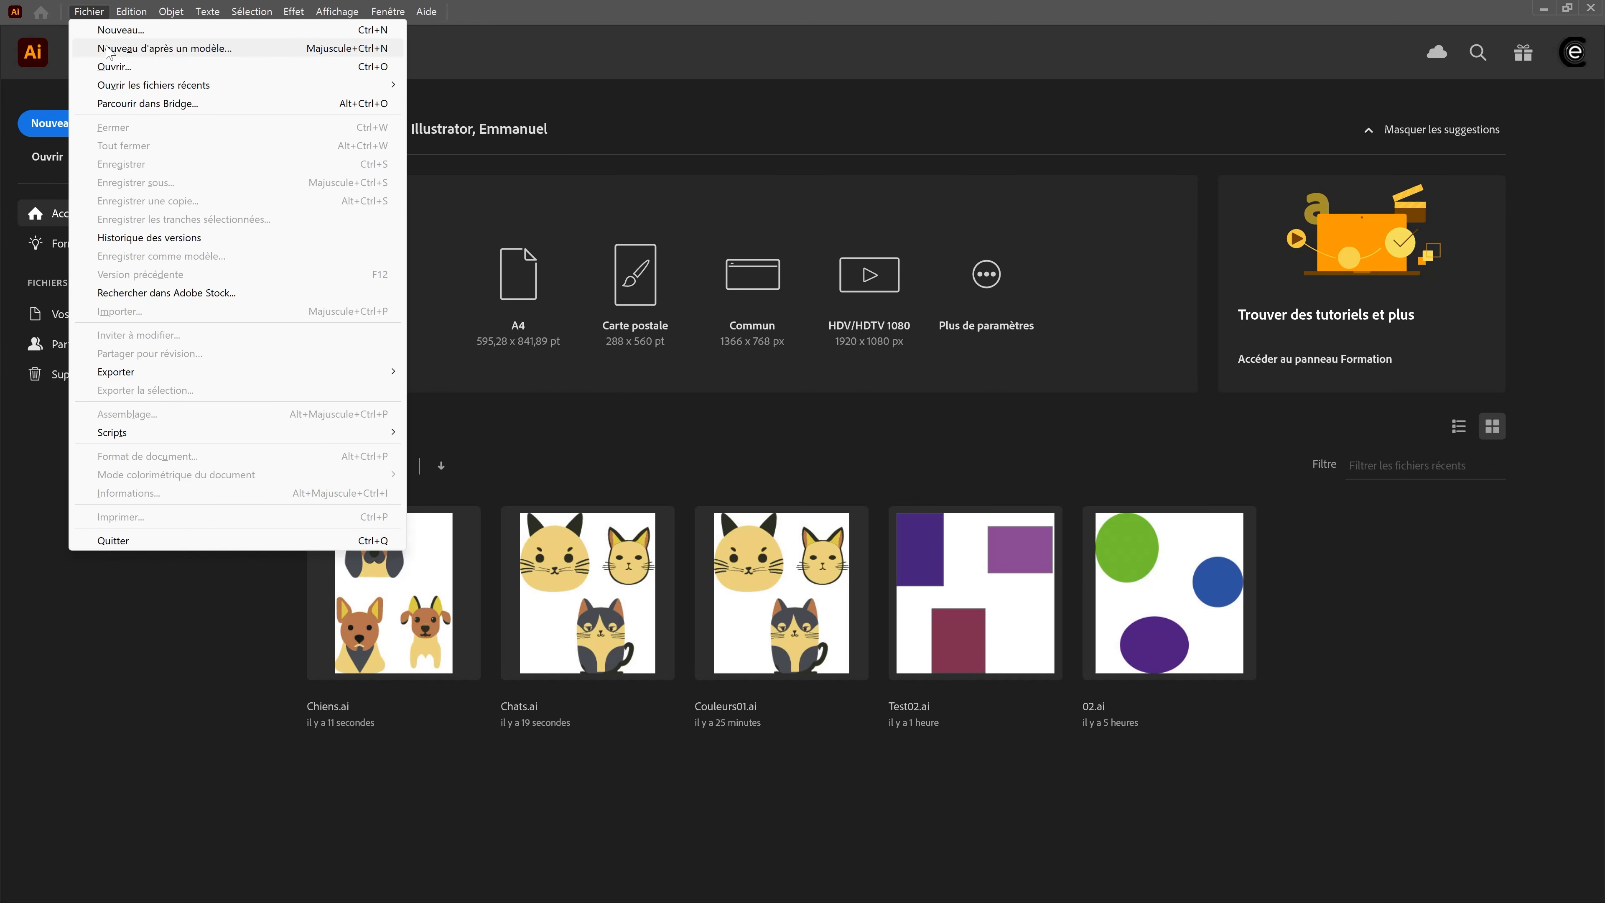
pyautogui.click(114, 67)
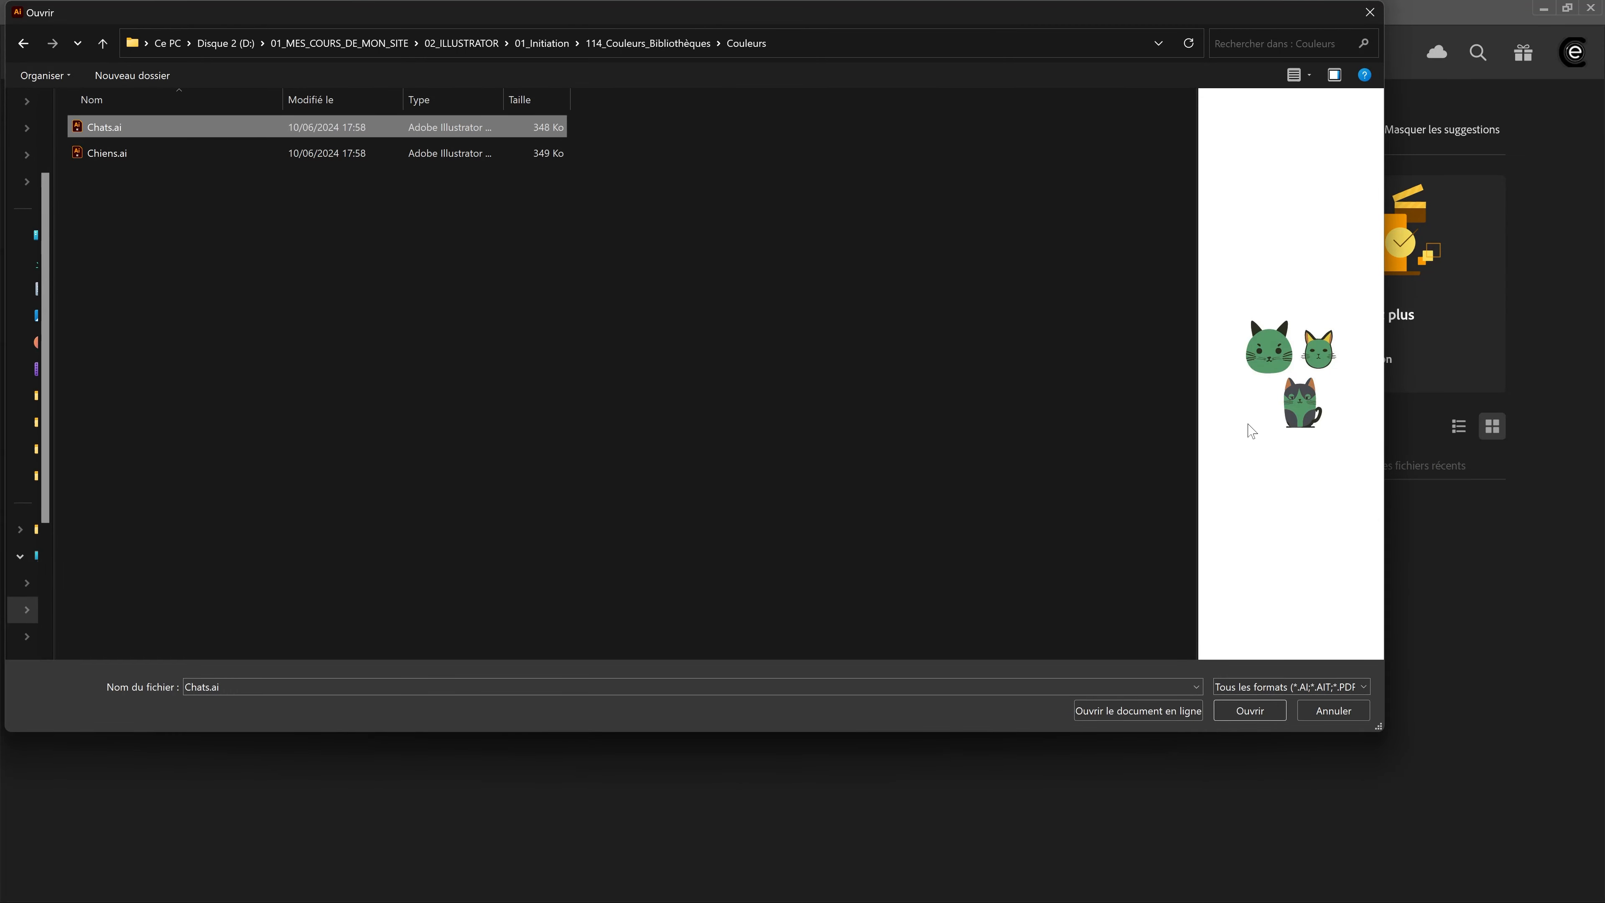
pyautogui.click(111, 153)
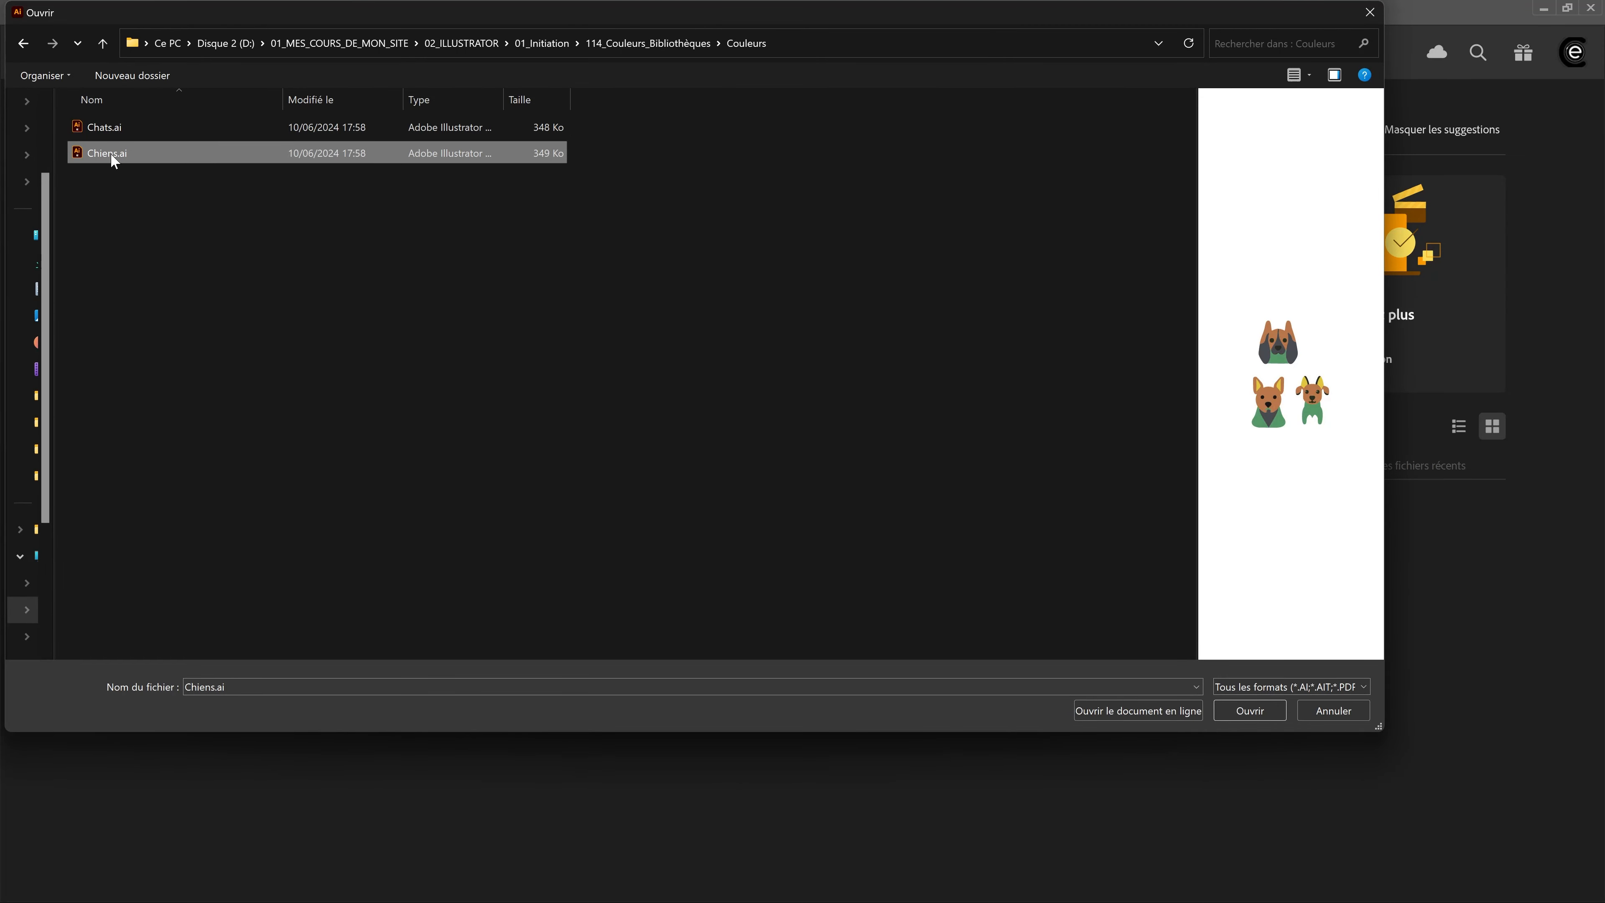
pyautogui.click(99, 129)
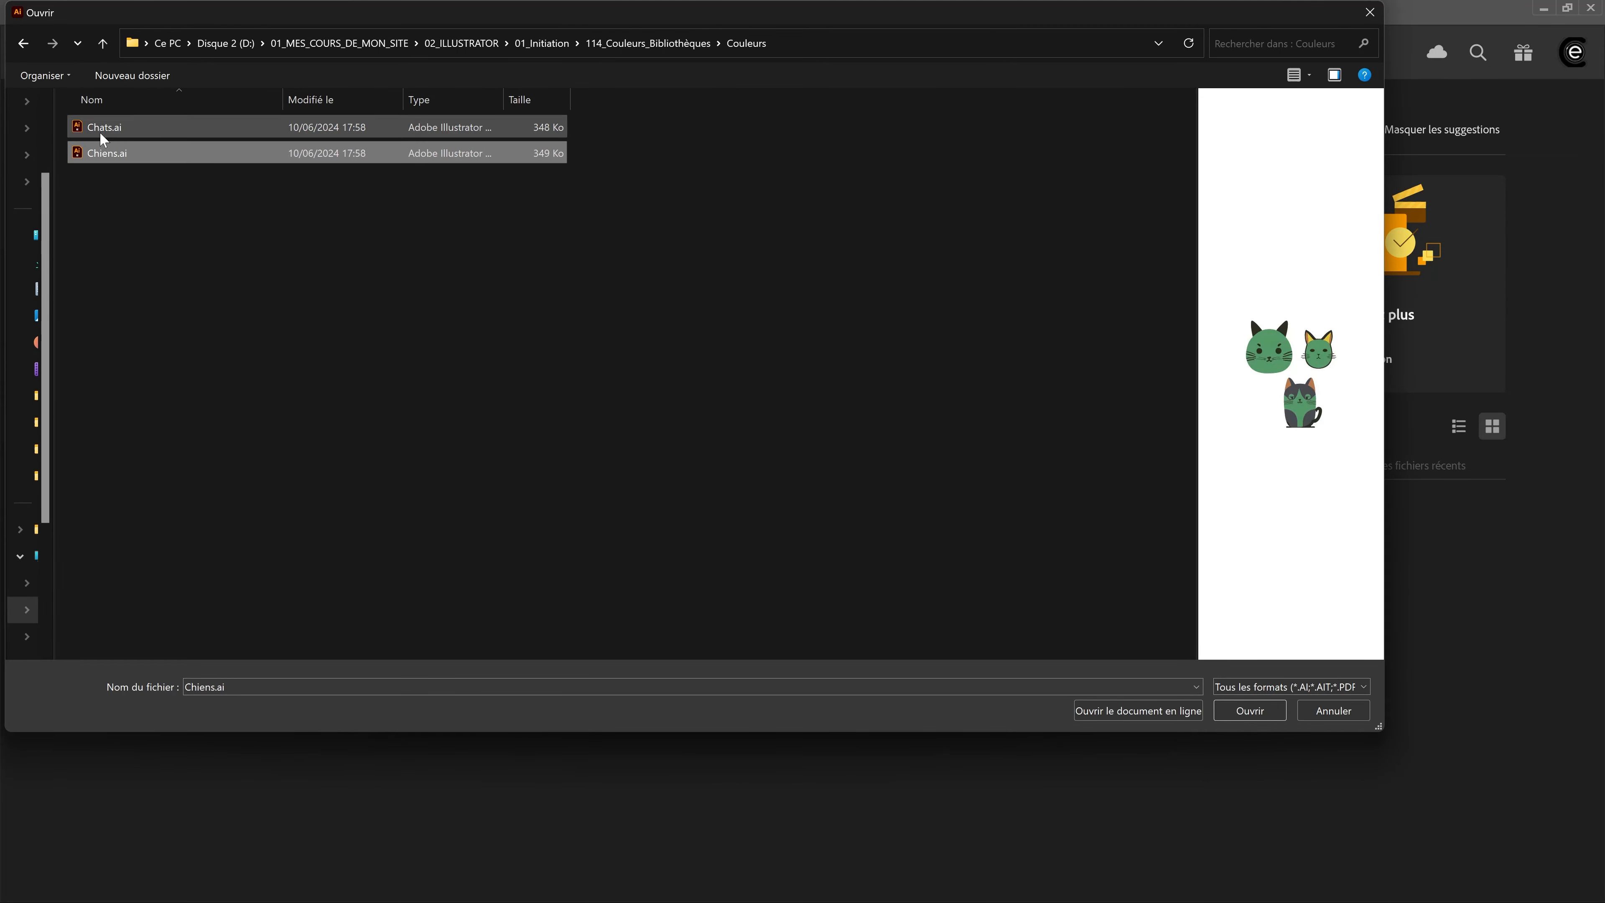
# Step: Open the Nuancier.ait template from the parent folder 114_Couleurs_Bibliothèques
pyautogui.click(103, 44)
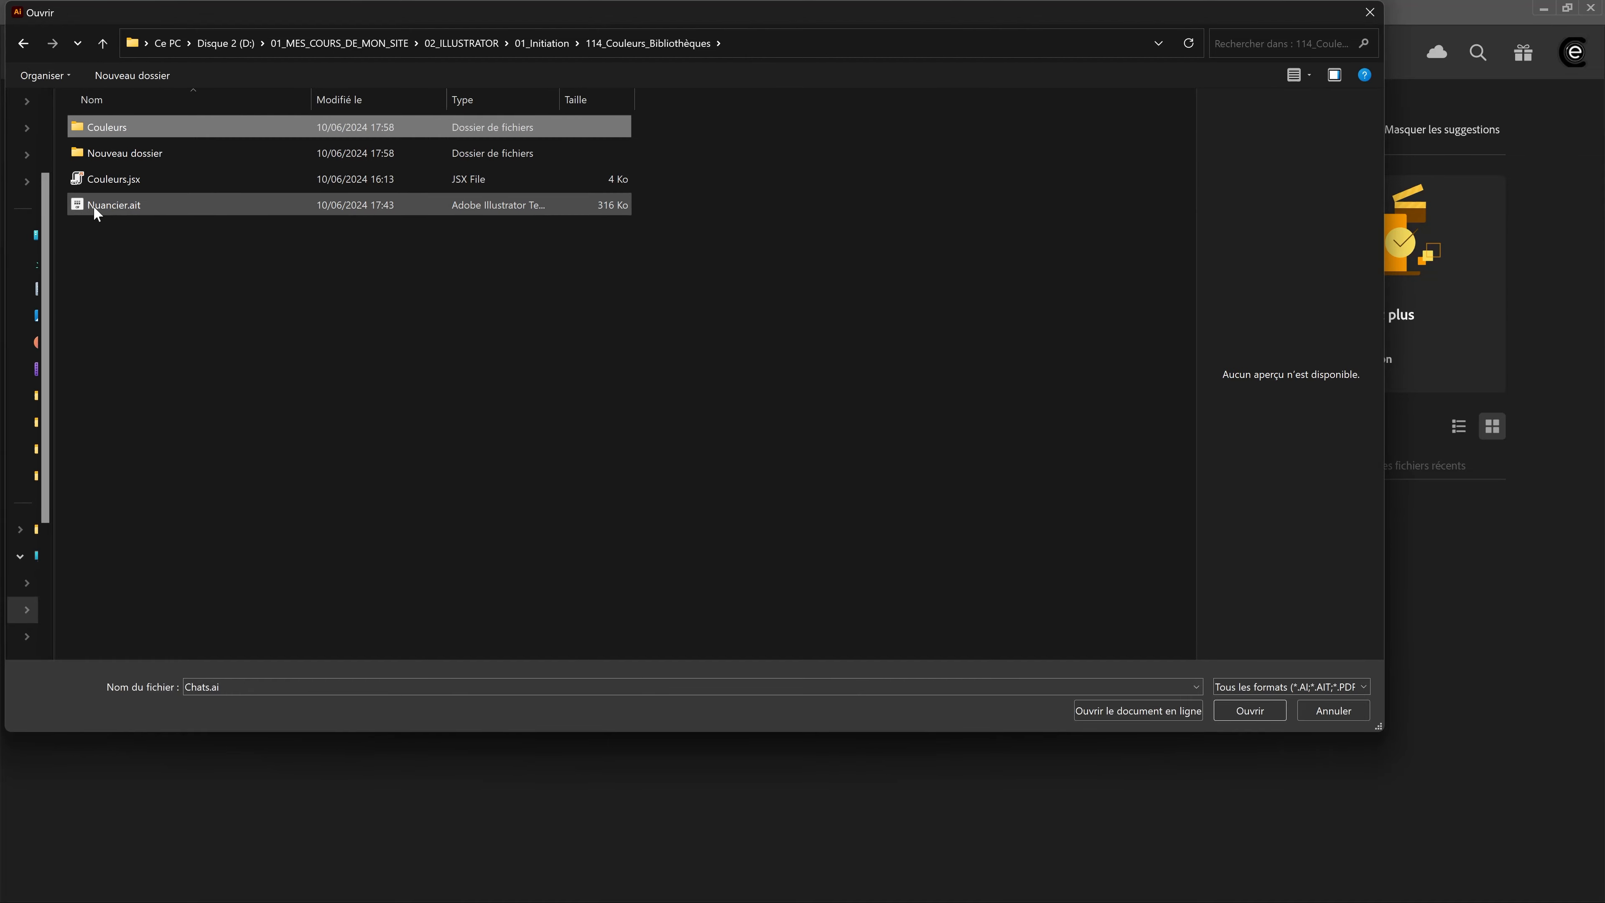
pyautogui.click(108, 213)
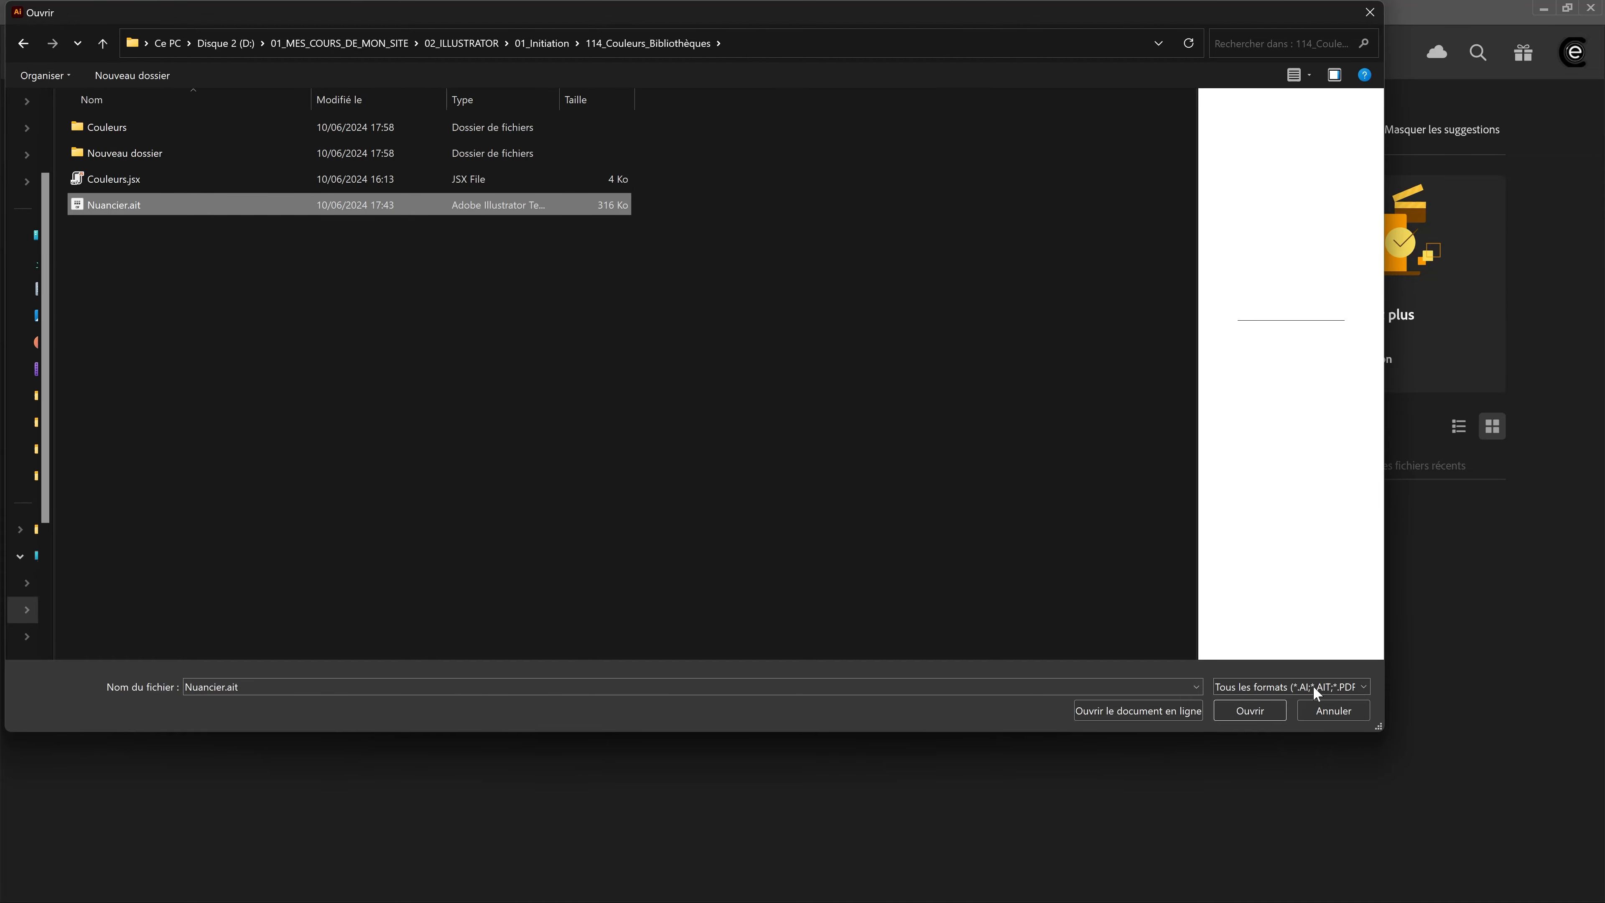
pyautogui.click(1251, 710)
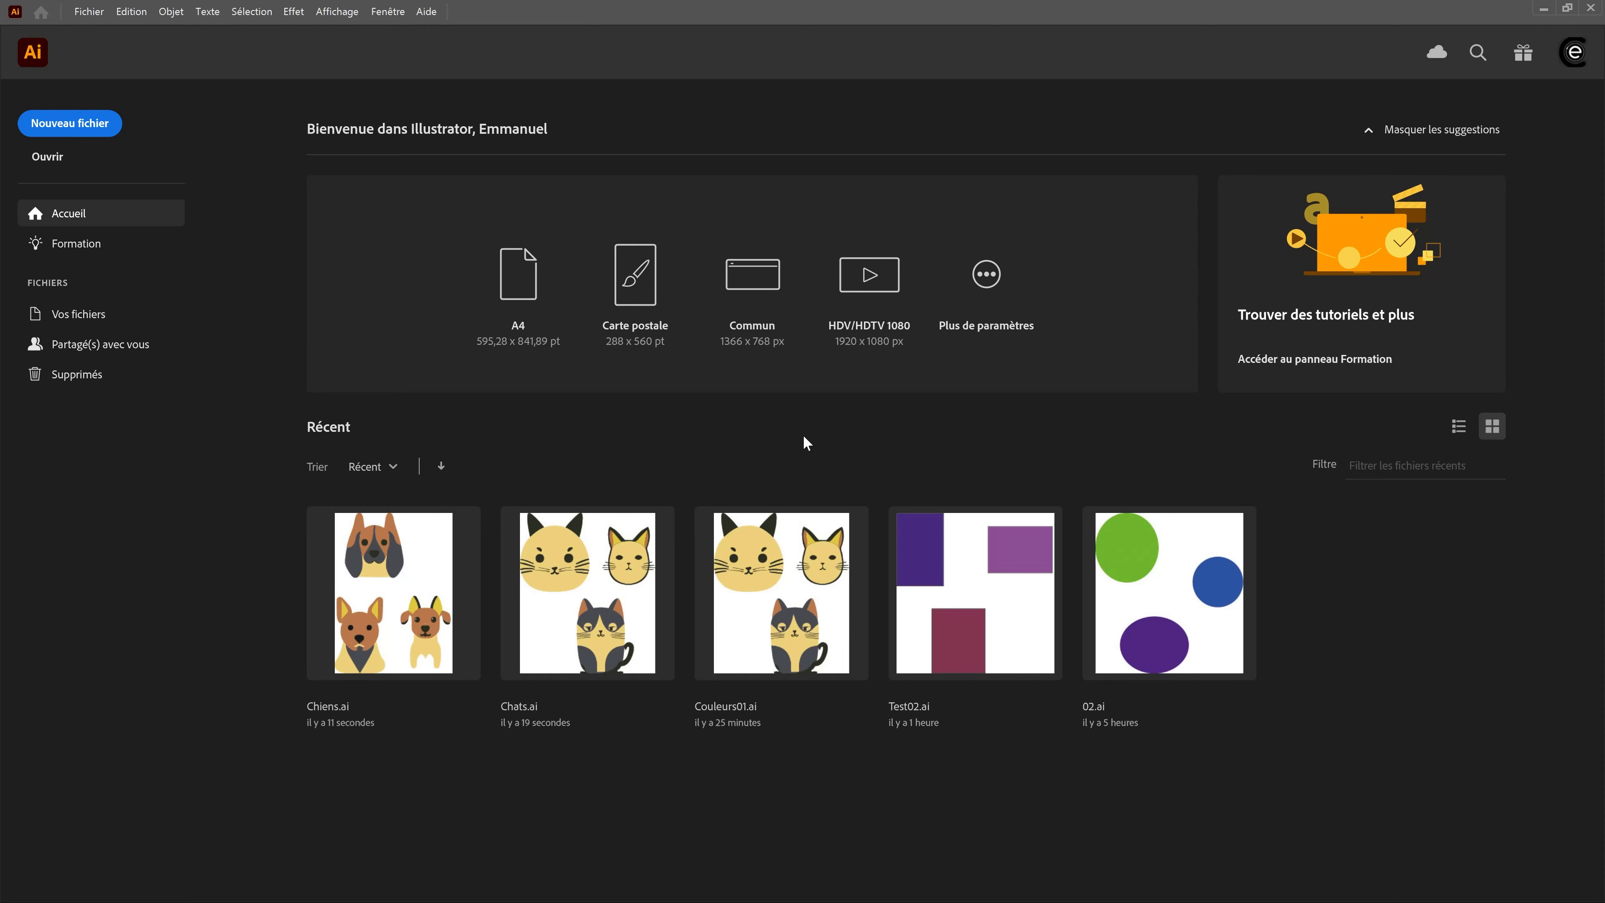